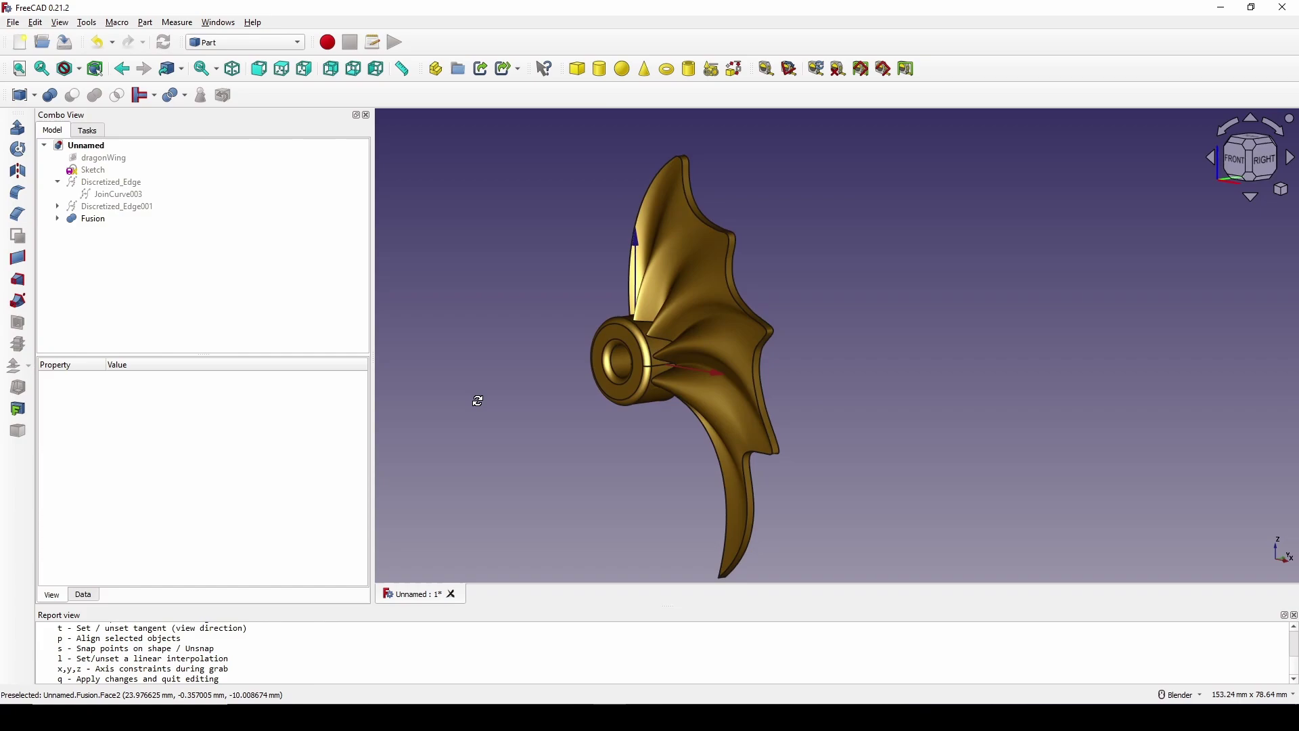
Step: Show the dragonWing reference image and compare it with the finished wing model
middle_click_drag(475, 397, 835, 322)
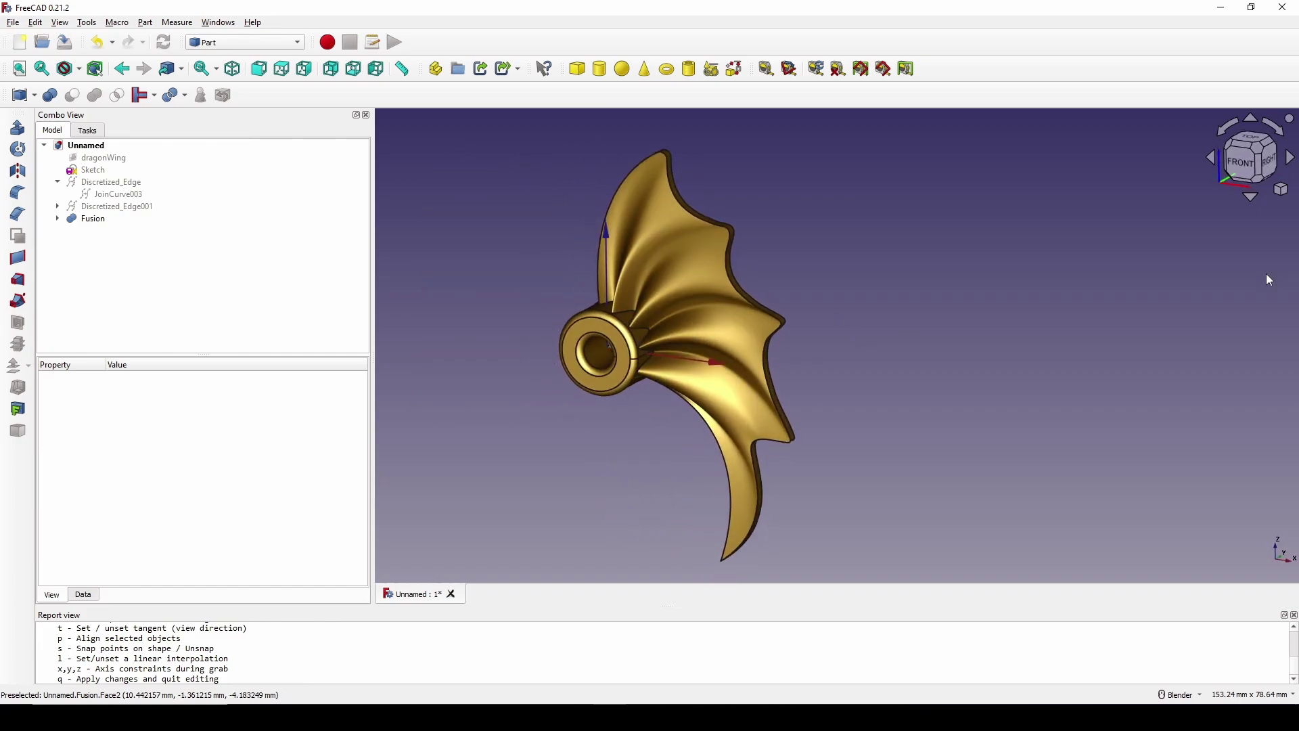
left_click(93, 161)
key("space")
scroll(555, 284, "down", 1)
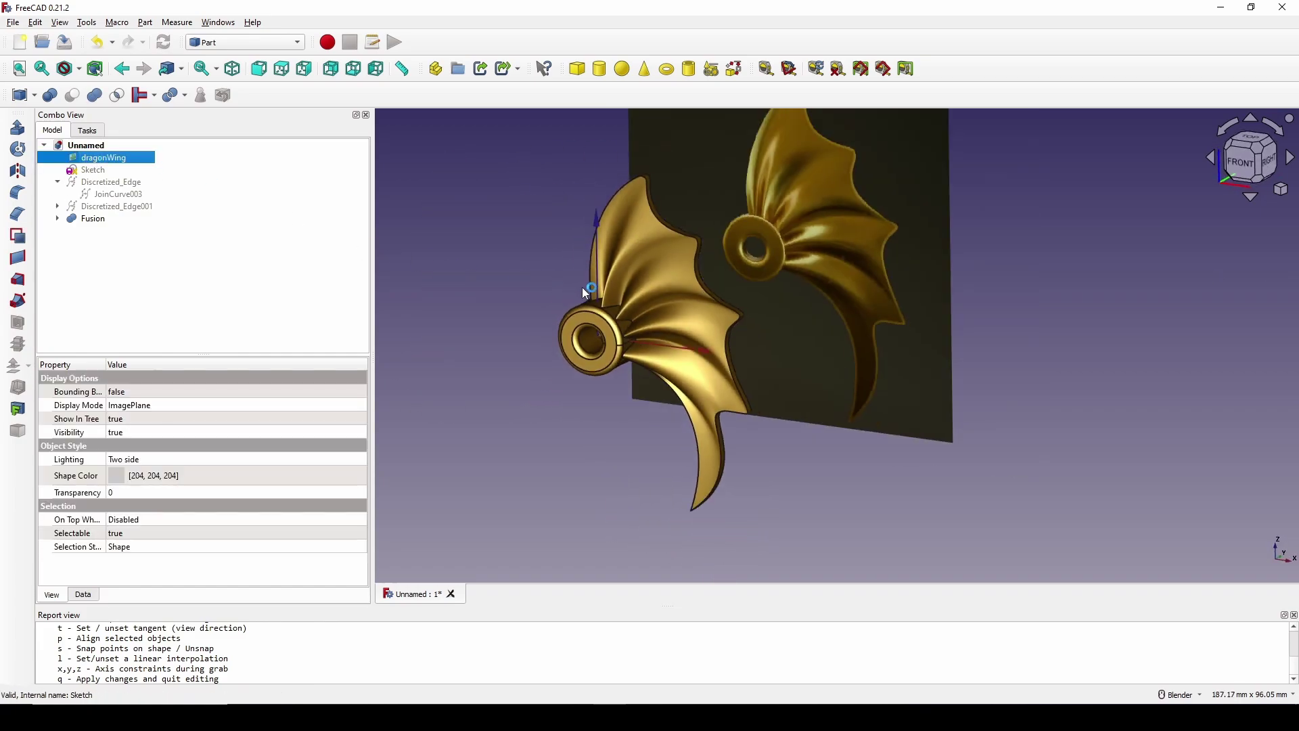
middle_click_drag(731, 285, 702, 316, "shift")
middle_click_drag(701, 315, 665, 316)
scroll(664, 316, "down", 1)
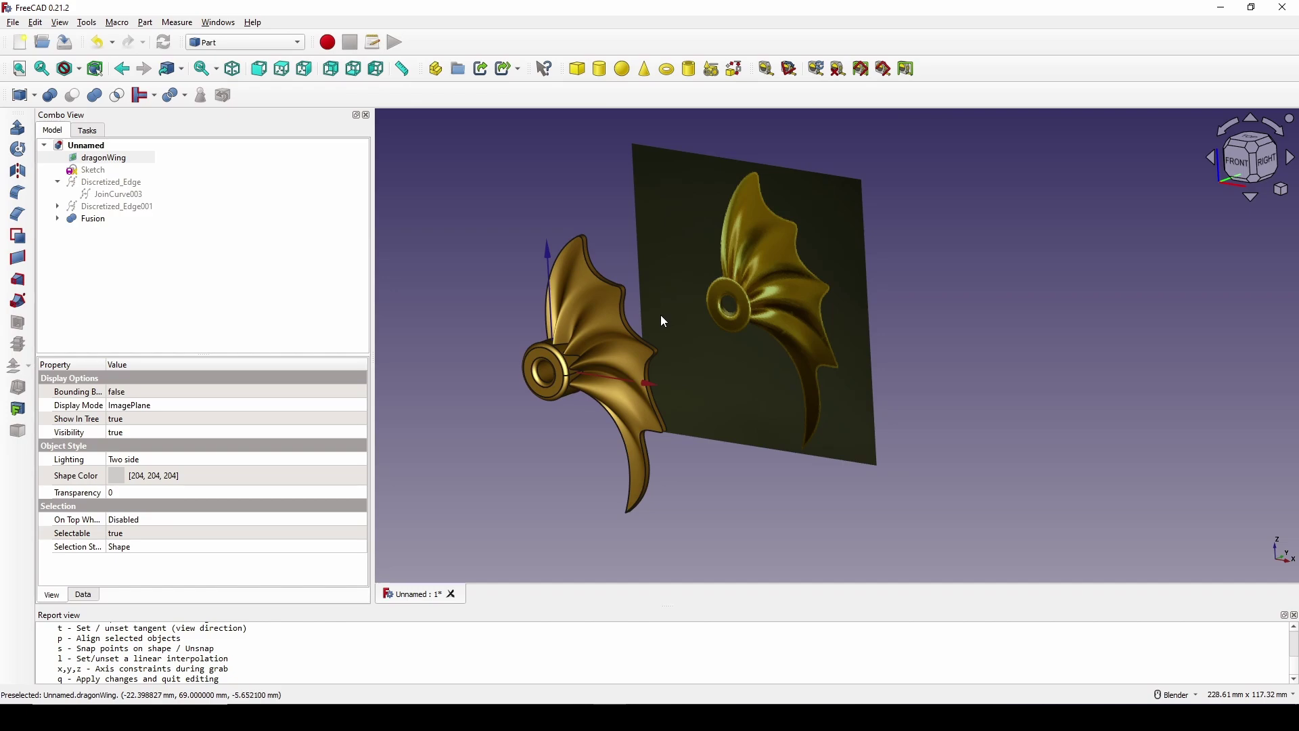
middle_click_drag(769, 299, 641, 336, "shift")
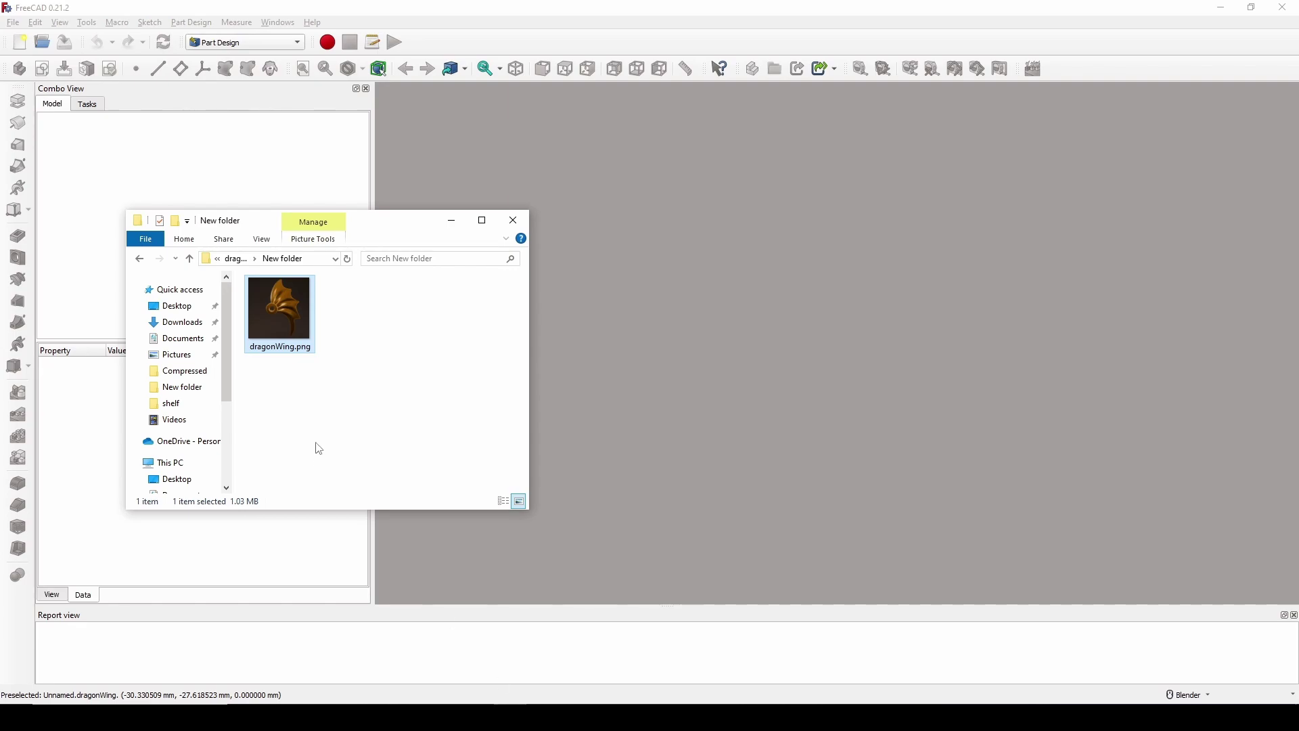
Step: Import dragonWing.png as an image plane and calibrate it so the wing's full height measures 70 mm
left_click_drag(283, 323, 804, 334)
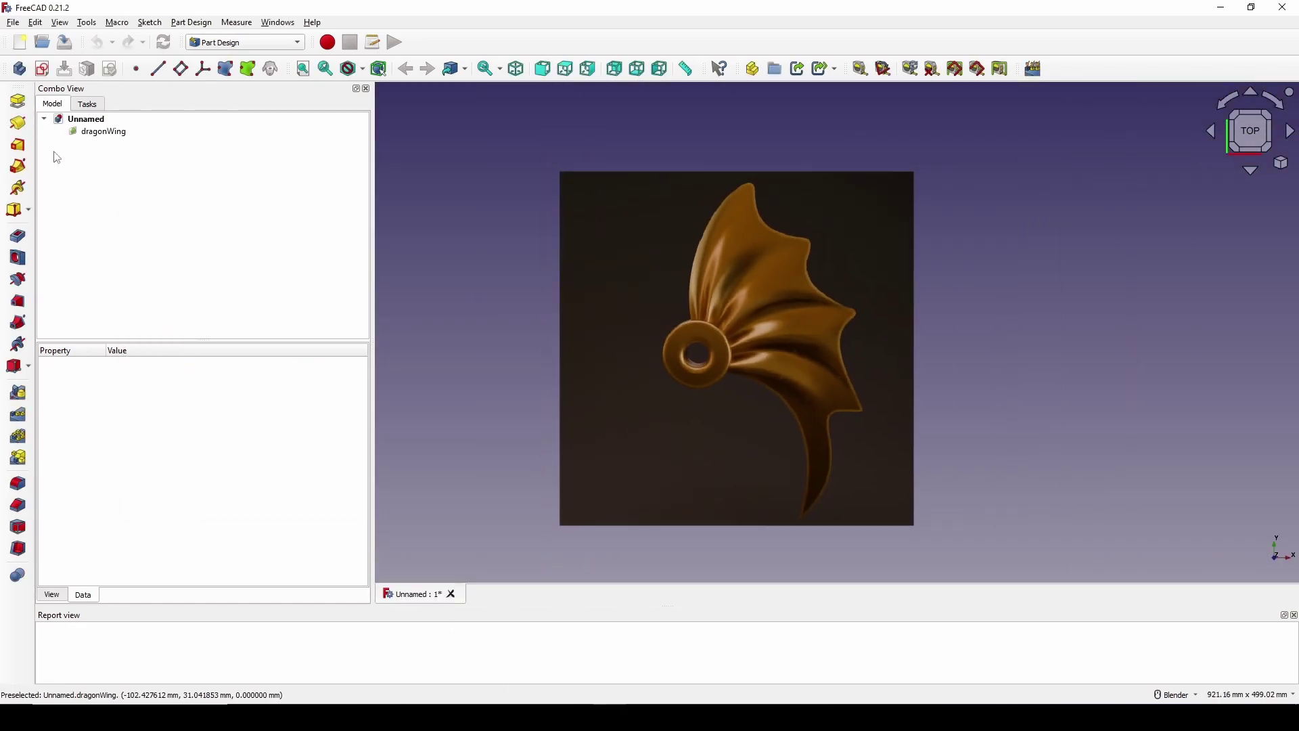
double_click(104, 135)
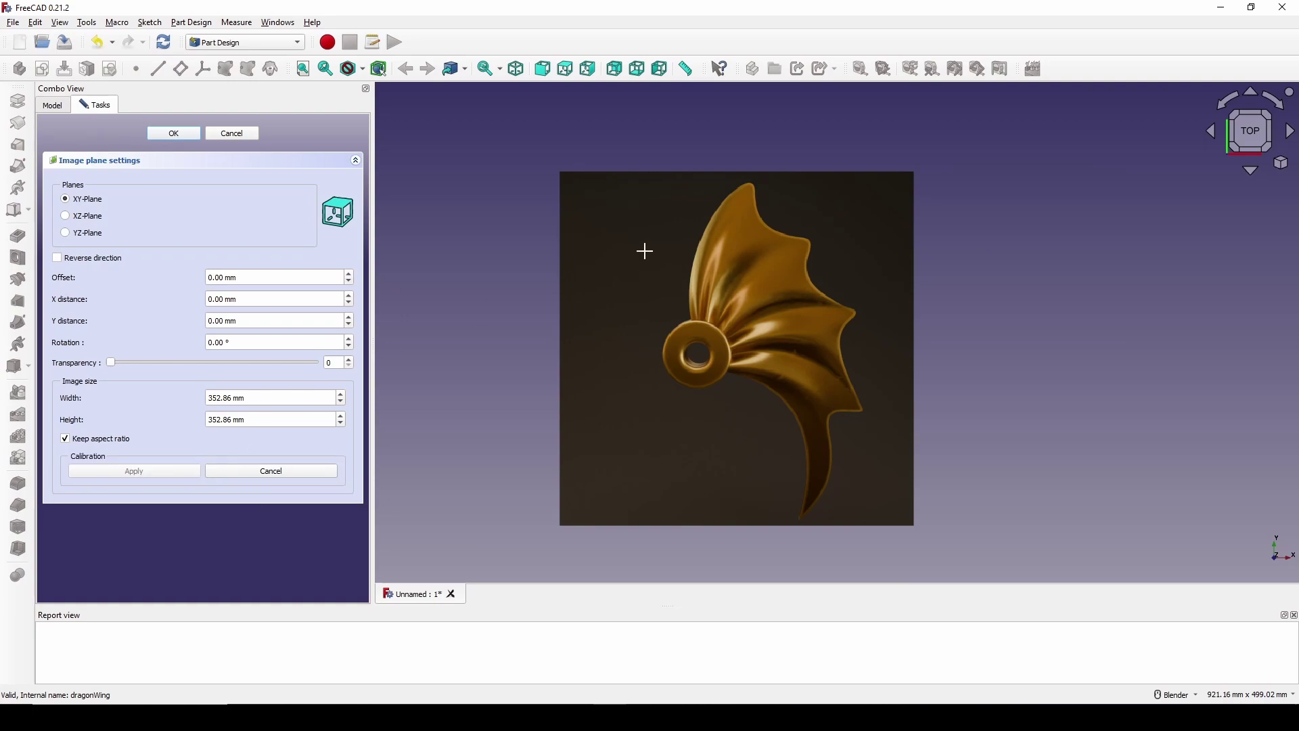
left_click(749, 181)
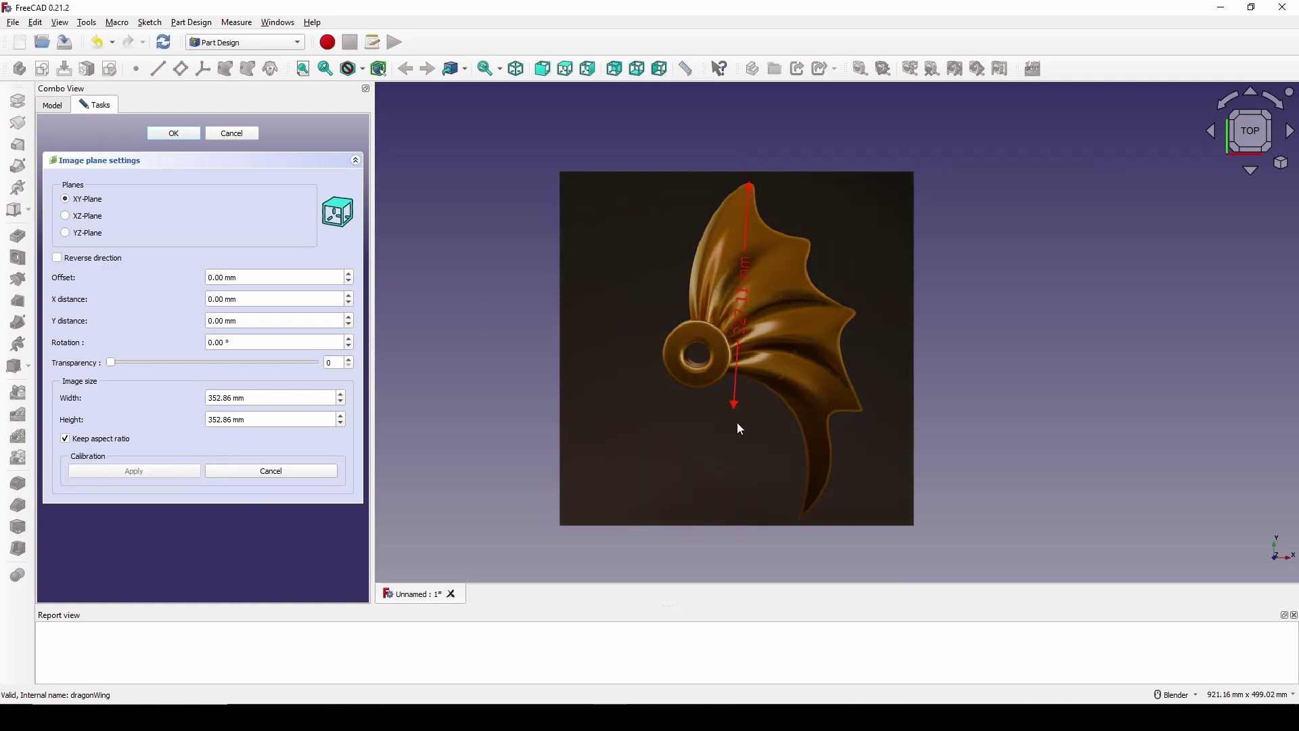
left_click(754, 518)
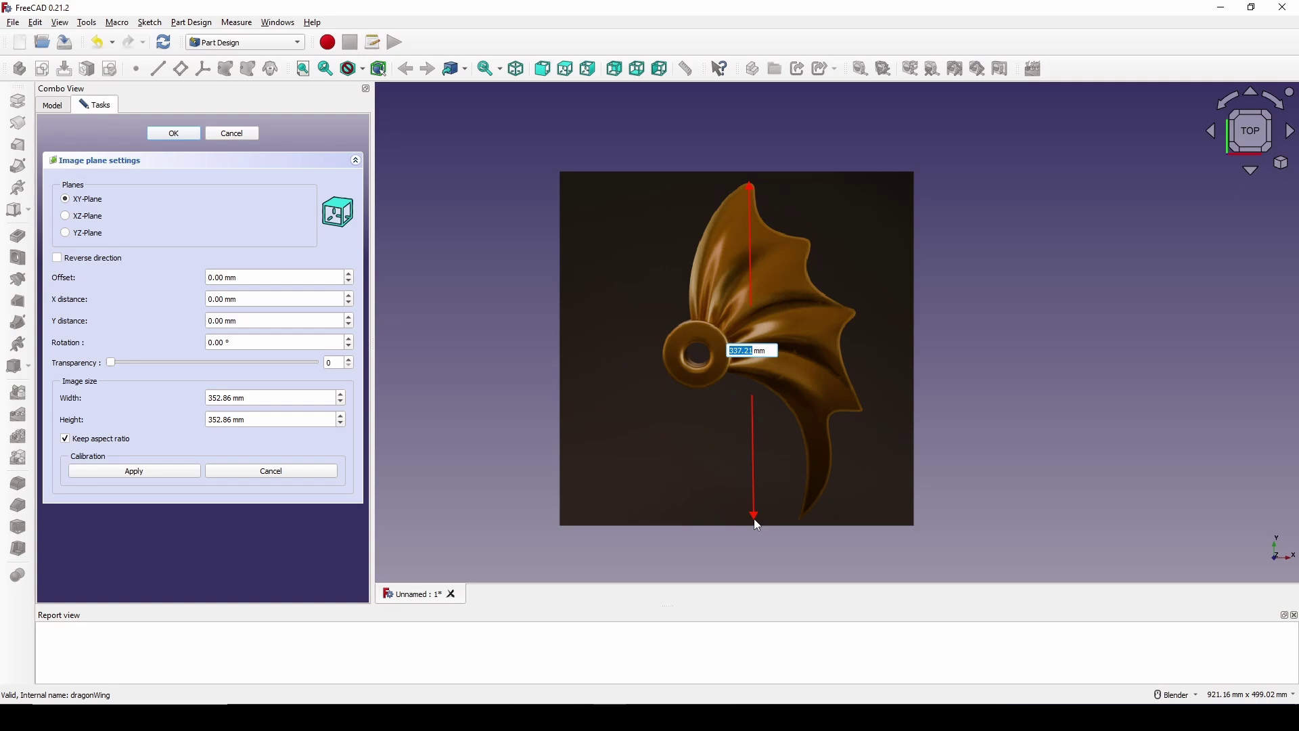
type("70")
key("Return")
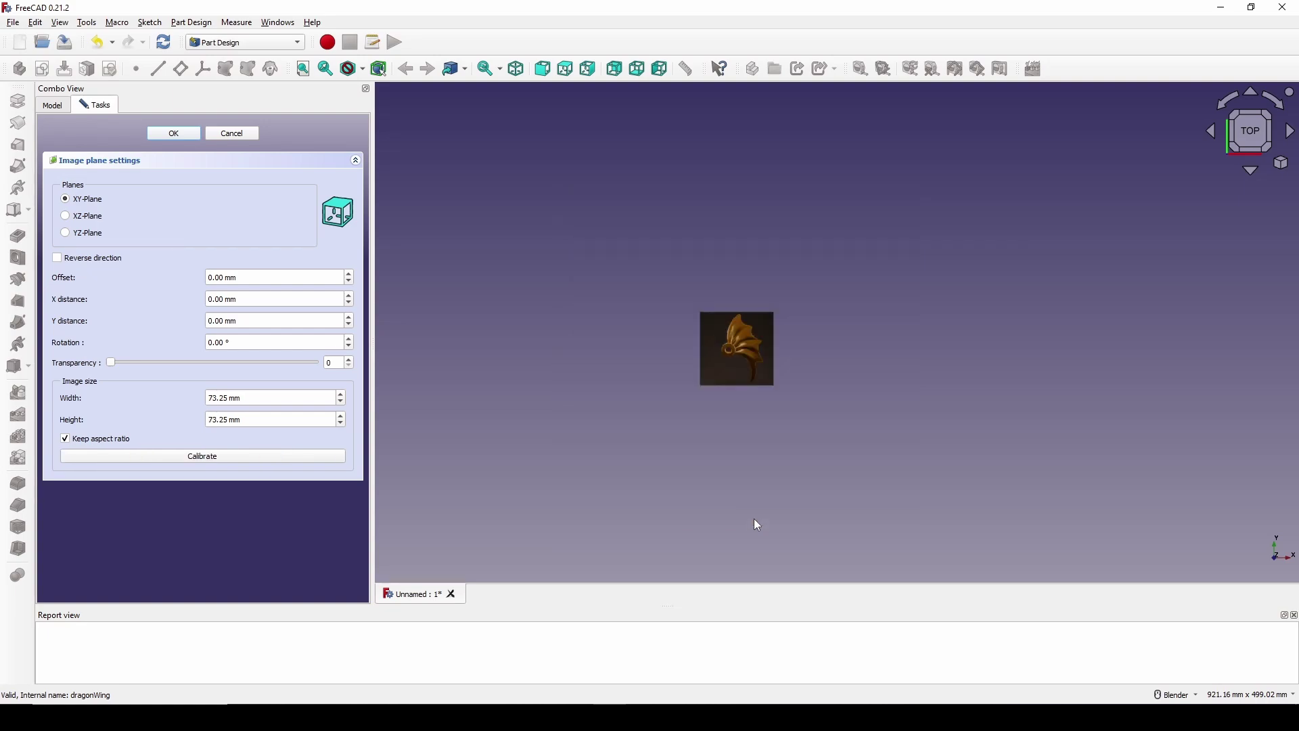
scroll(742, 335, "up", 5)
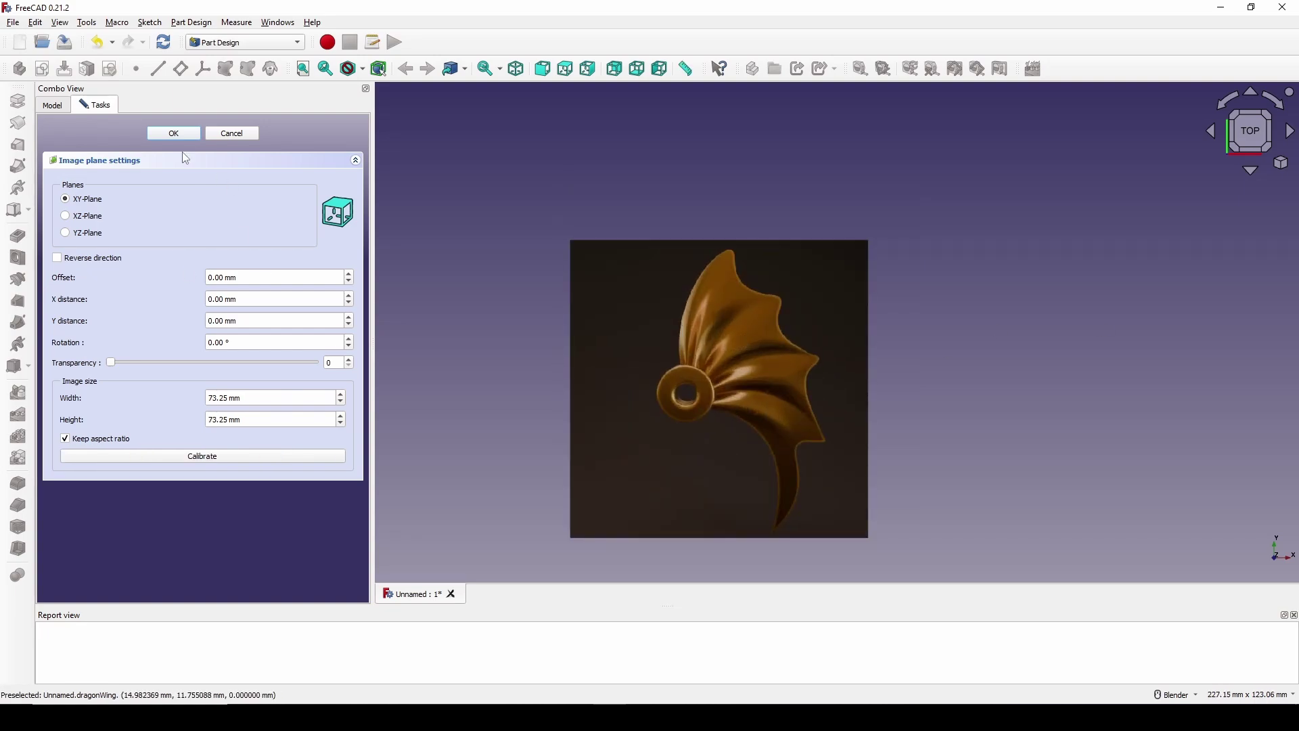
left_click(174, 132)
Step: Turn on the axis cross at the origin of the 3D view
mouse_move(850, 411)
middle_mouse_down()
mouse_move(717, 320)
mouse_move(757, 305)
mouse_move(809, 340)
middle_mouse_up()
left_click(60, 23)
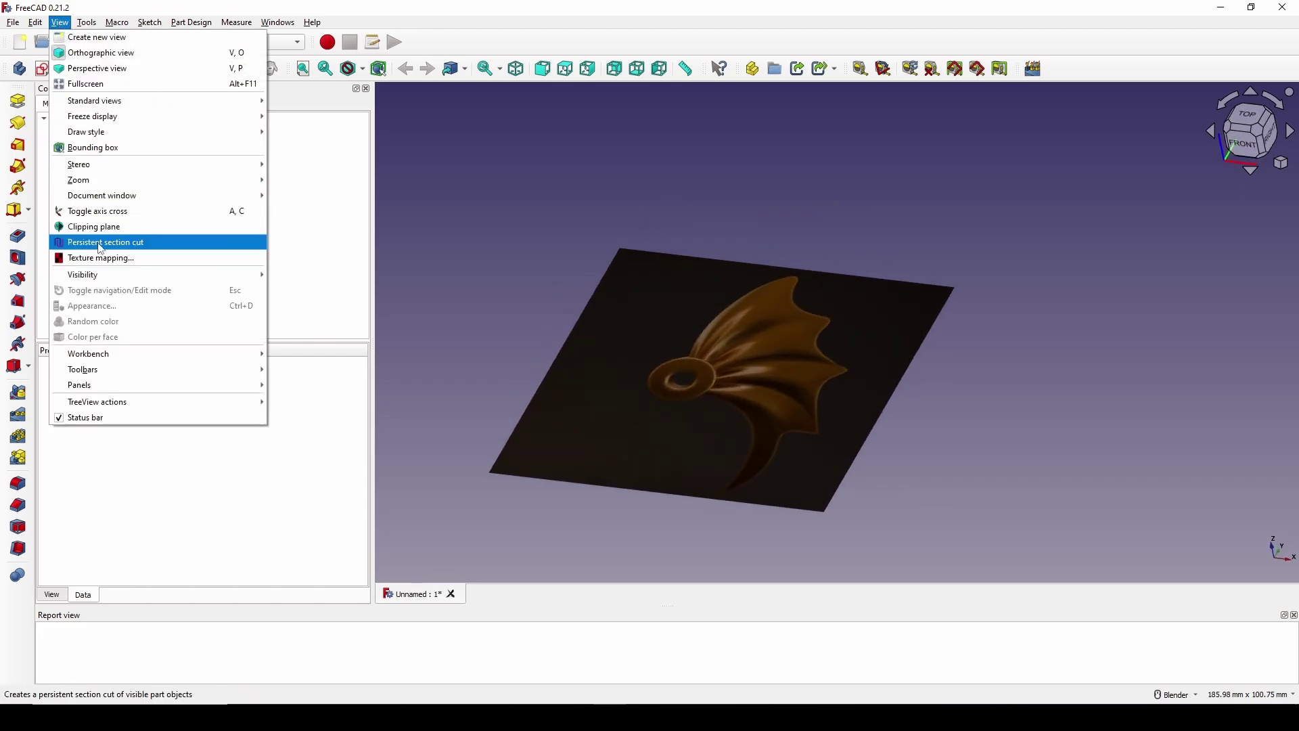
left_click(122, 215)
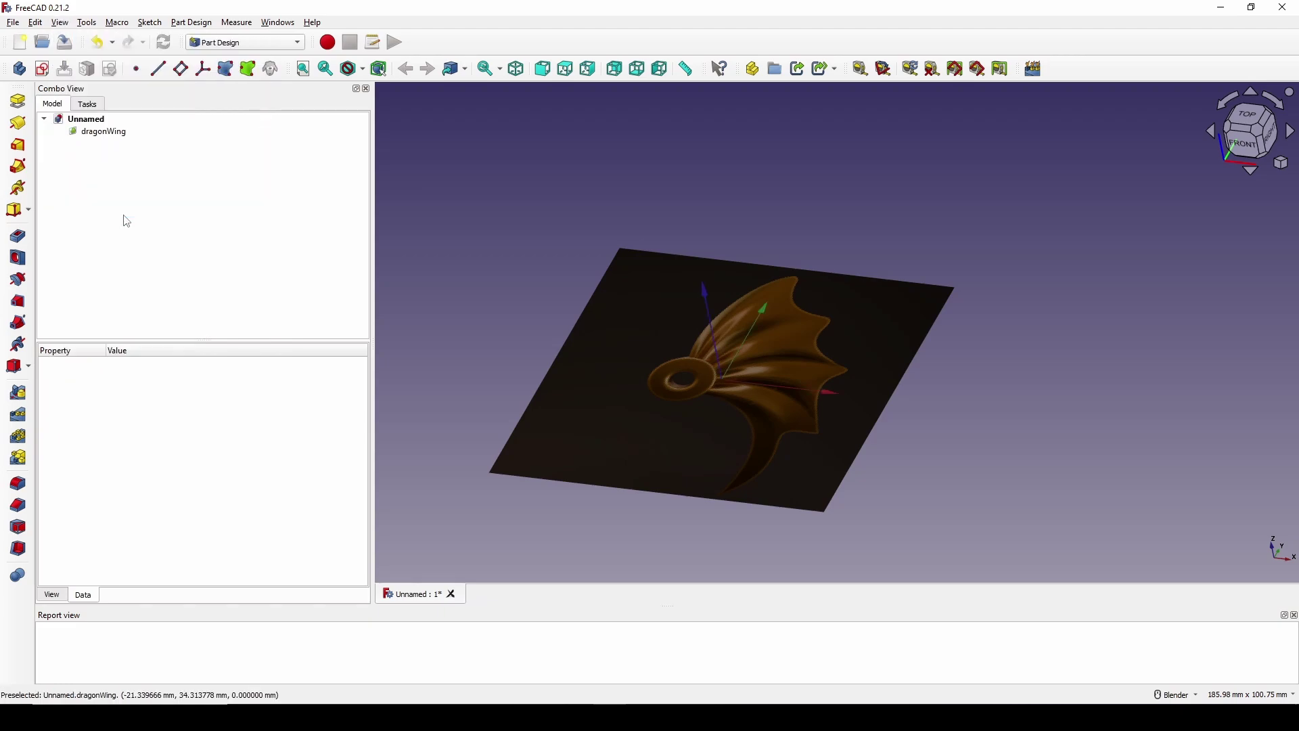
middle_click_drag(825, 433, 754, 441)
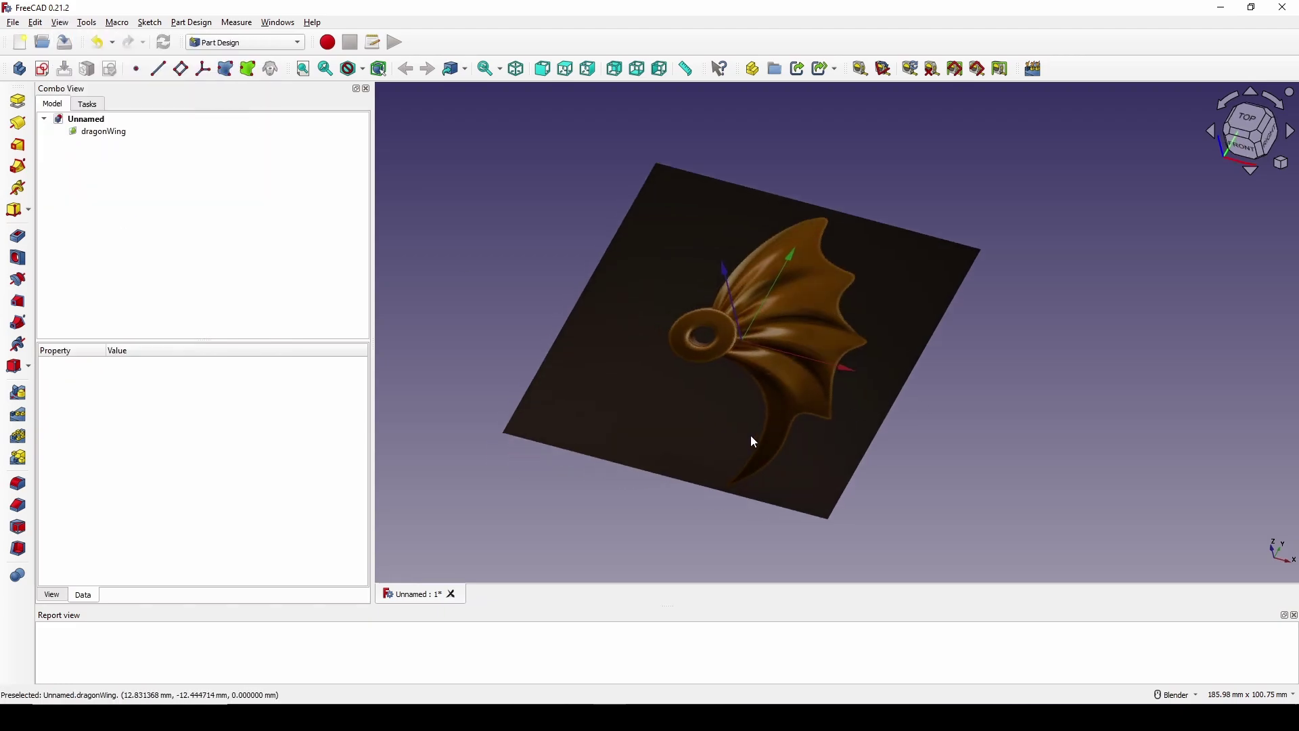
Step: Transform the dragonWing image by rotating it 90° about the X axis to stand upright and moving it 69 mm back along Y
left_click(102, 132)
right_click(102, 132)
left_click(142, 166)
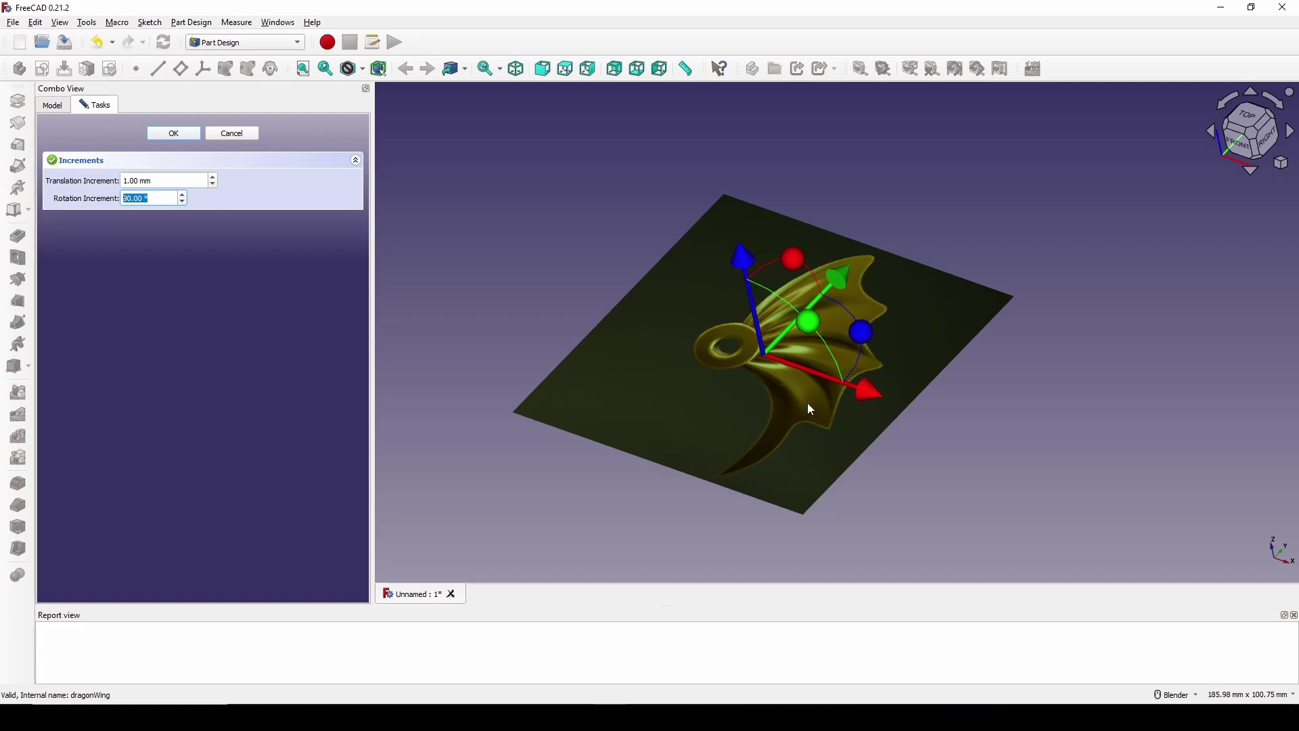
middle_click_drag(812, 409, 836, 308)
left_click_drag(820, 276, 868, 396)
left_click(1247, 157)
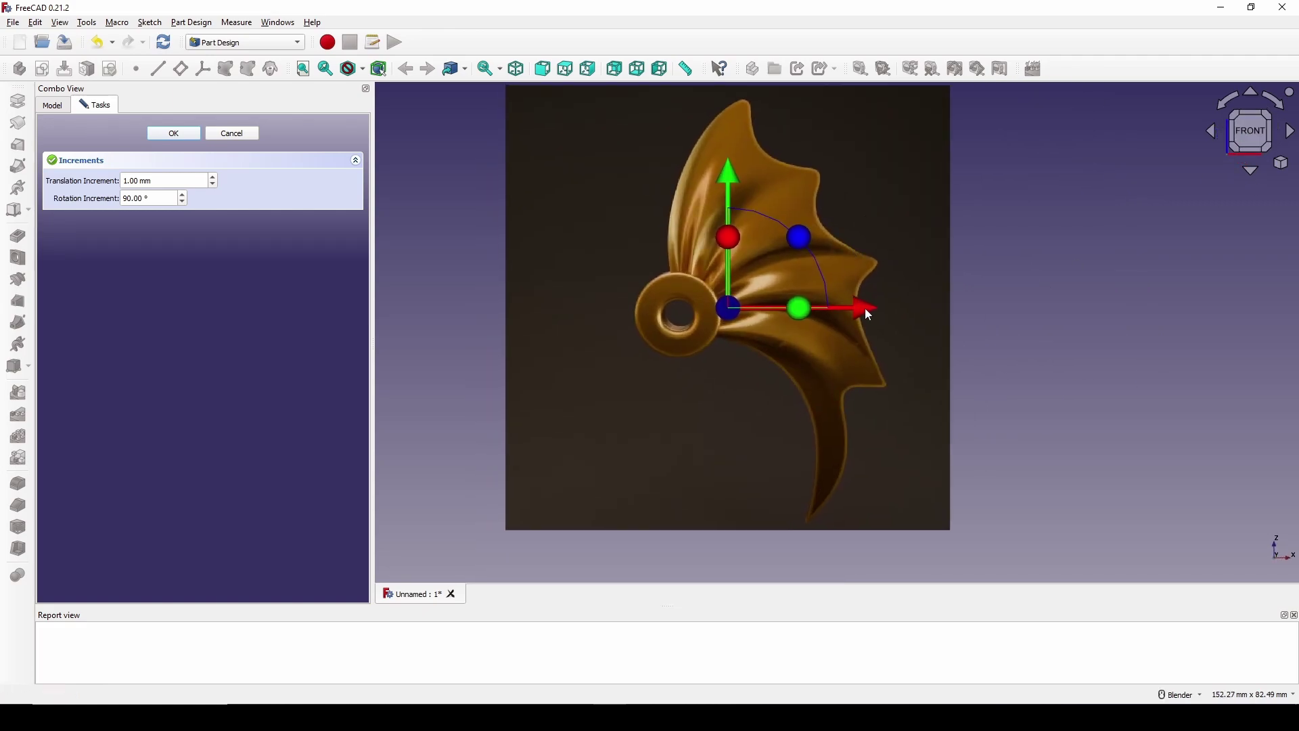
Step: Move the dragonWing image 8 mm along X and 1 mm up so the ring's hole is centred on the origin
left_click_drag(869, 315, 917, 315)
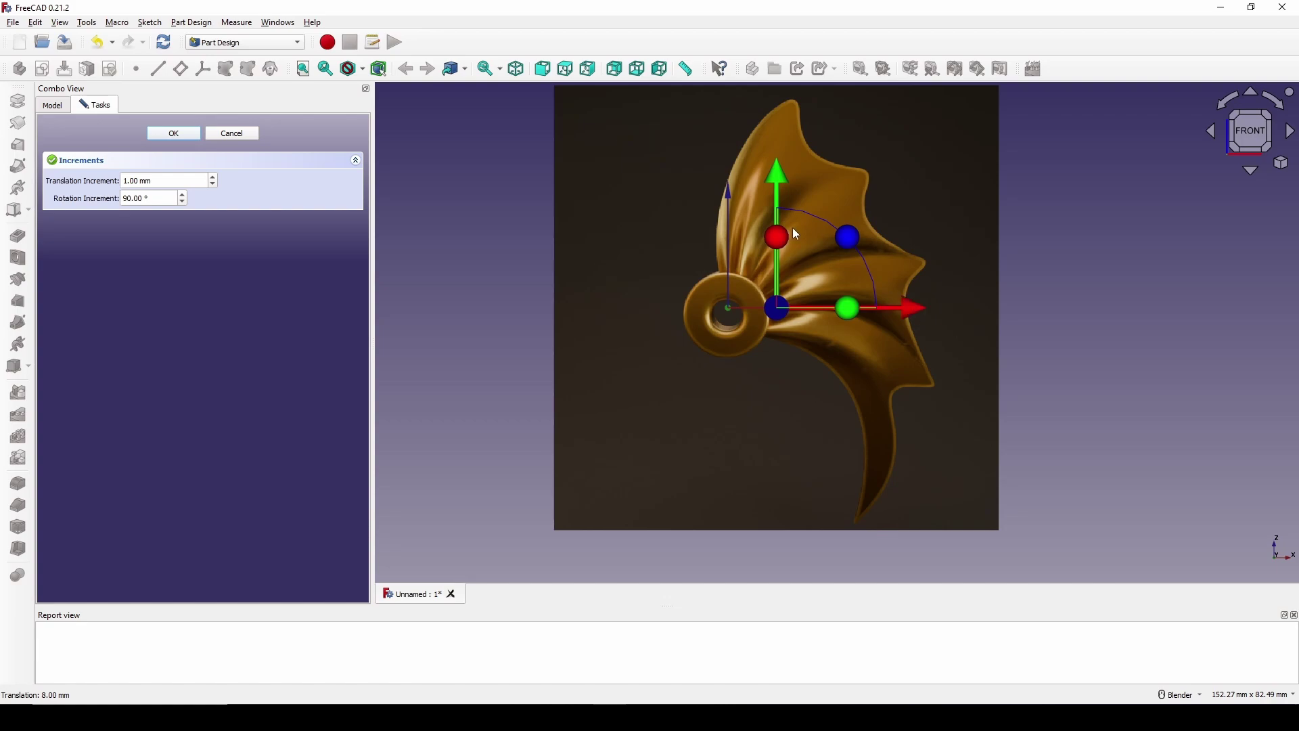
left_click_drag(783, 185, 782, 178)
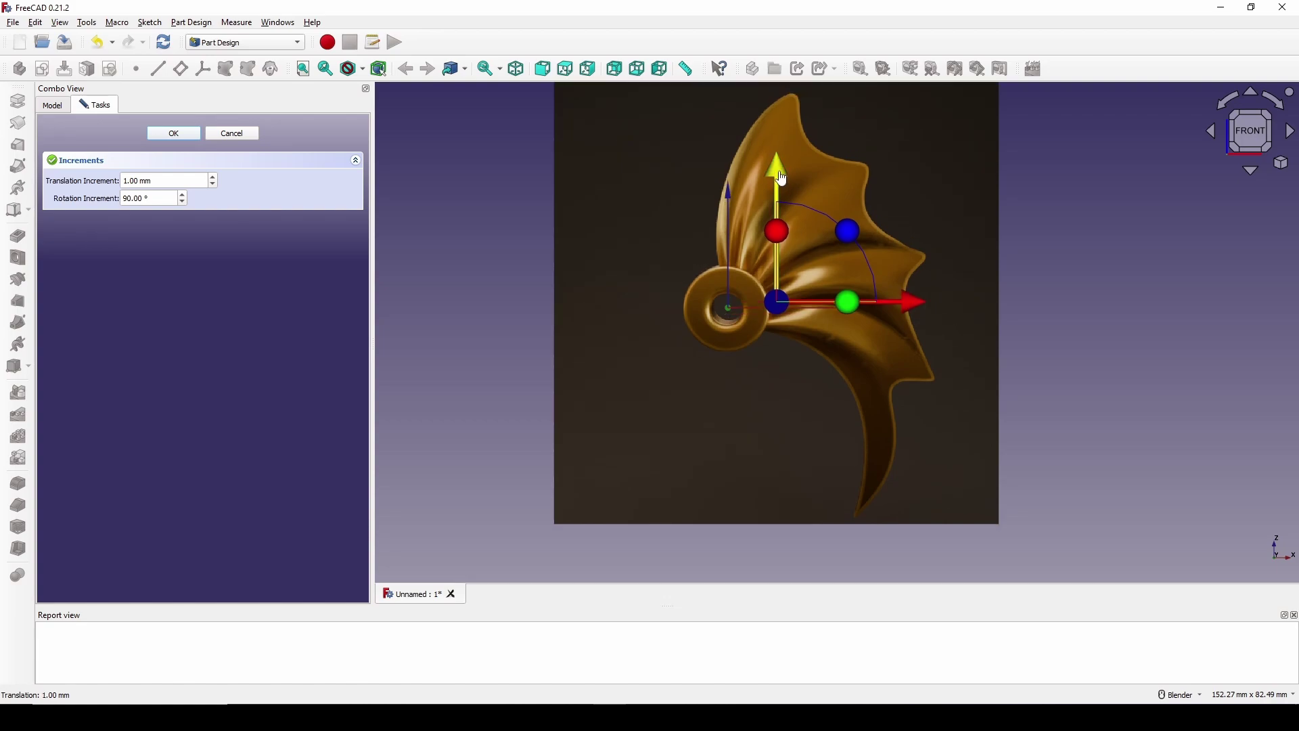
scroll(733, 293, "up", 5)
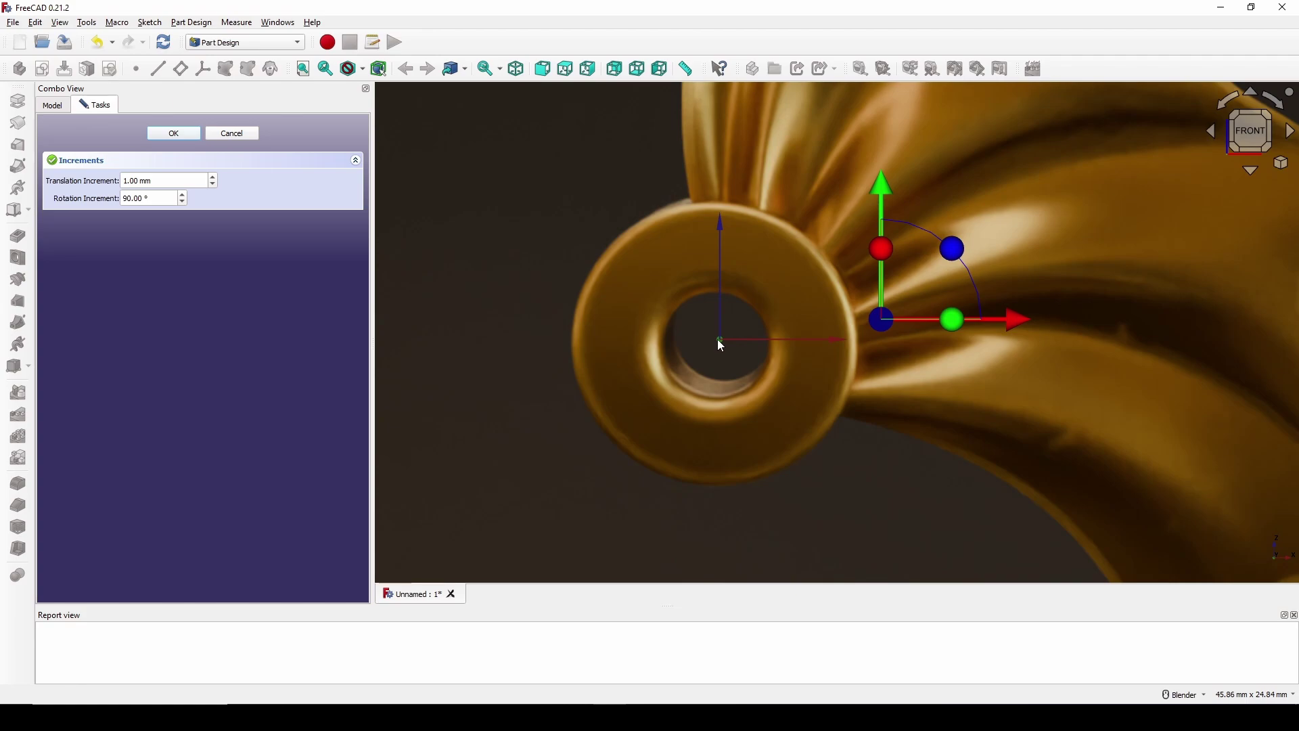
scroll(721, 345, "down", 4)
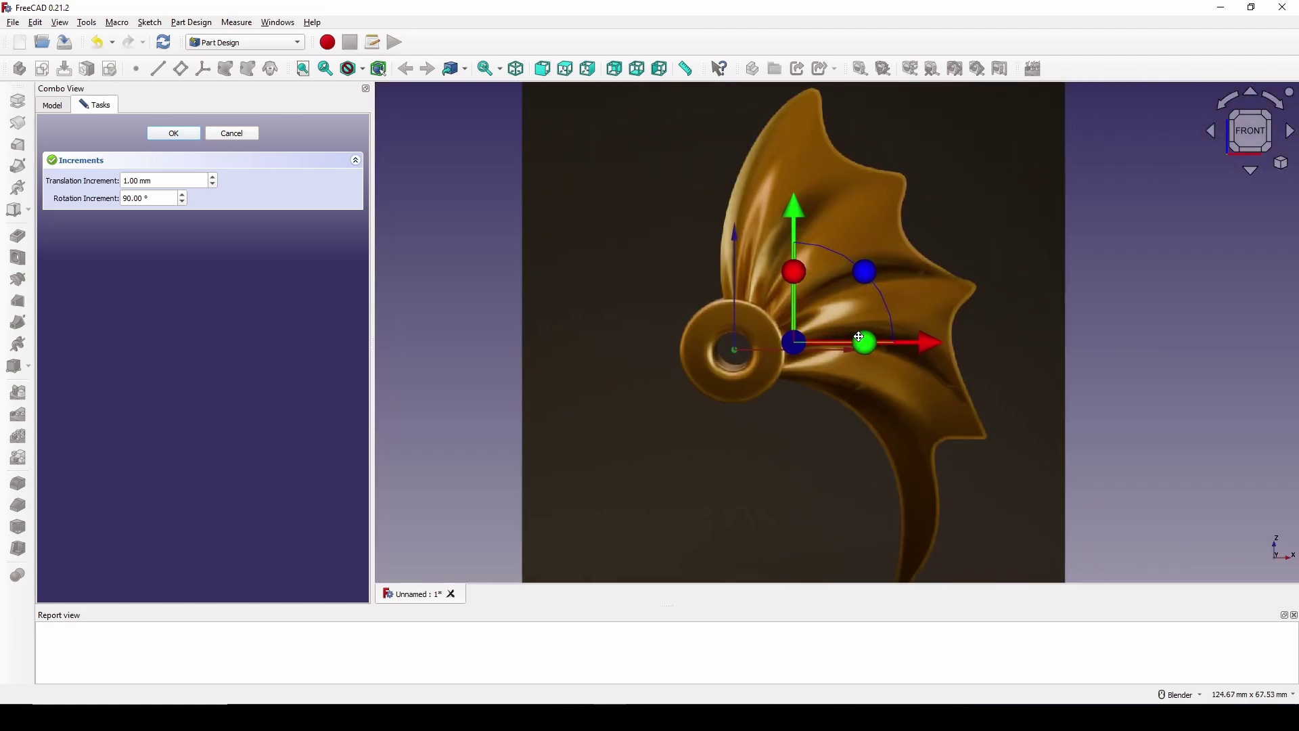
left_click(174, 135)
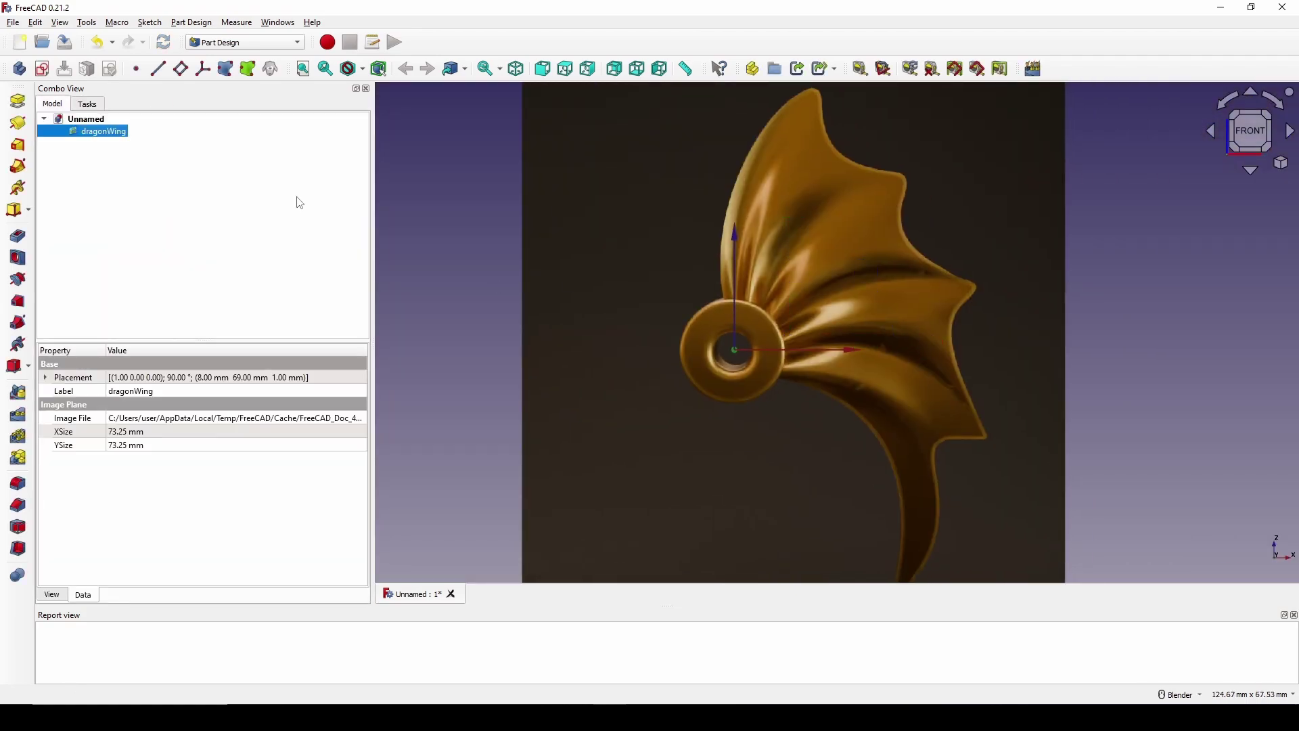
left_click(1122, 381)
Step: Switch to the Sketcher workbench and create a new sketch on the XZ plane with 0 mm offset
middle_click_drag(1072, 317, 984, 347, "shift")
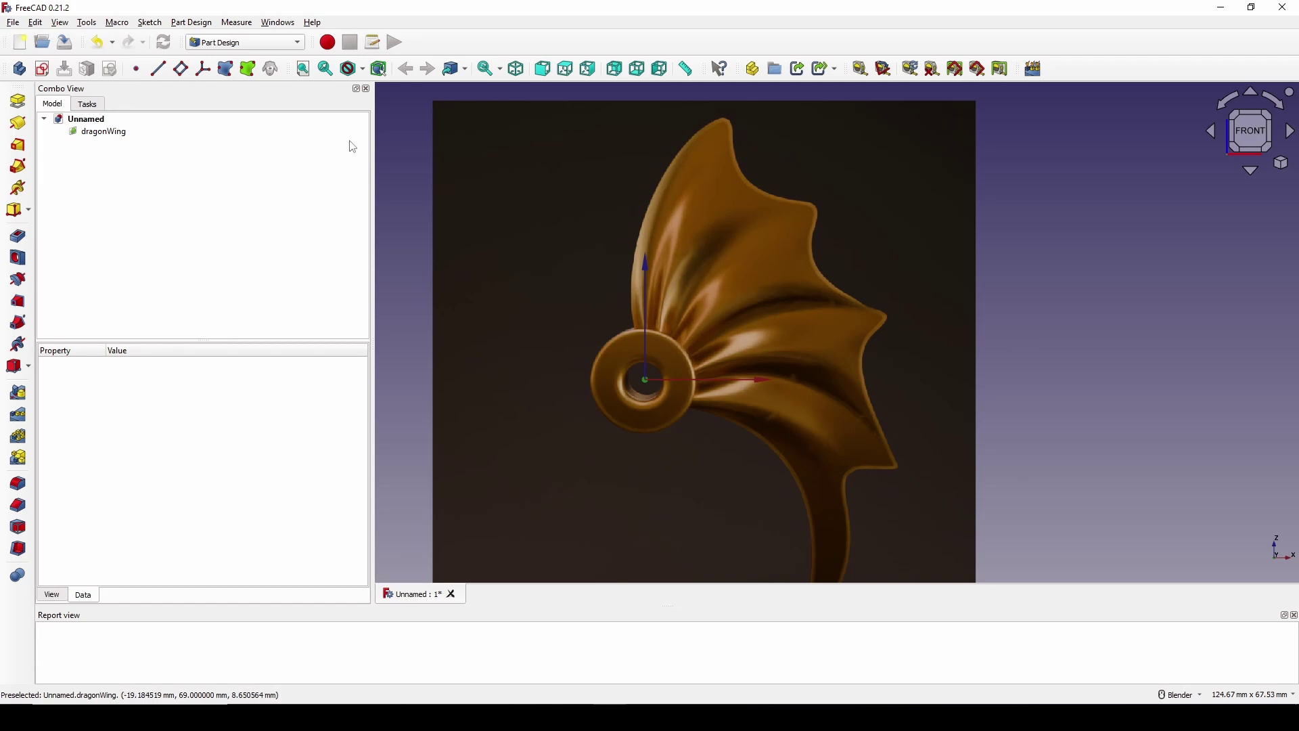
left_click(246, 42)
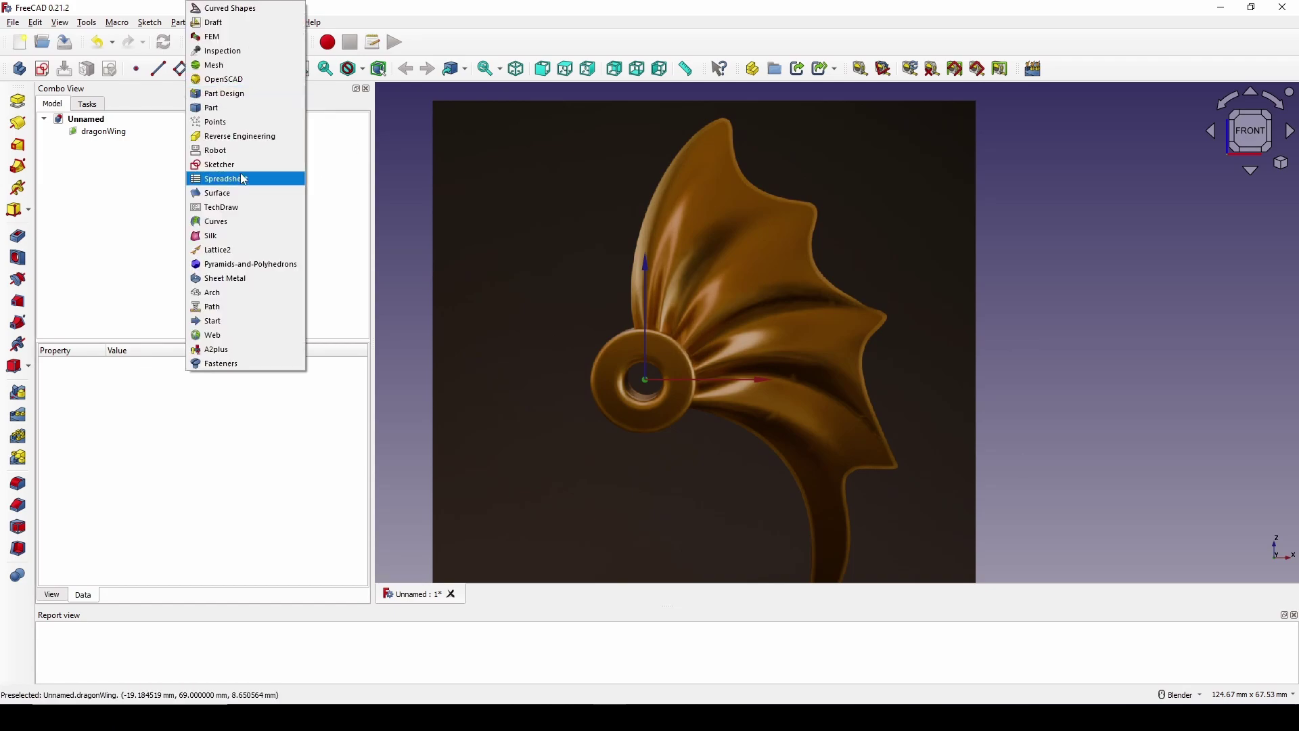
left_click(243, 165)
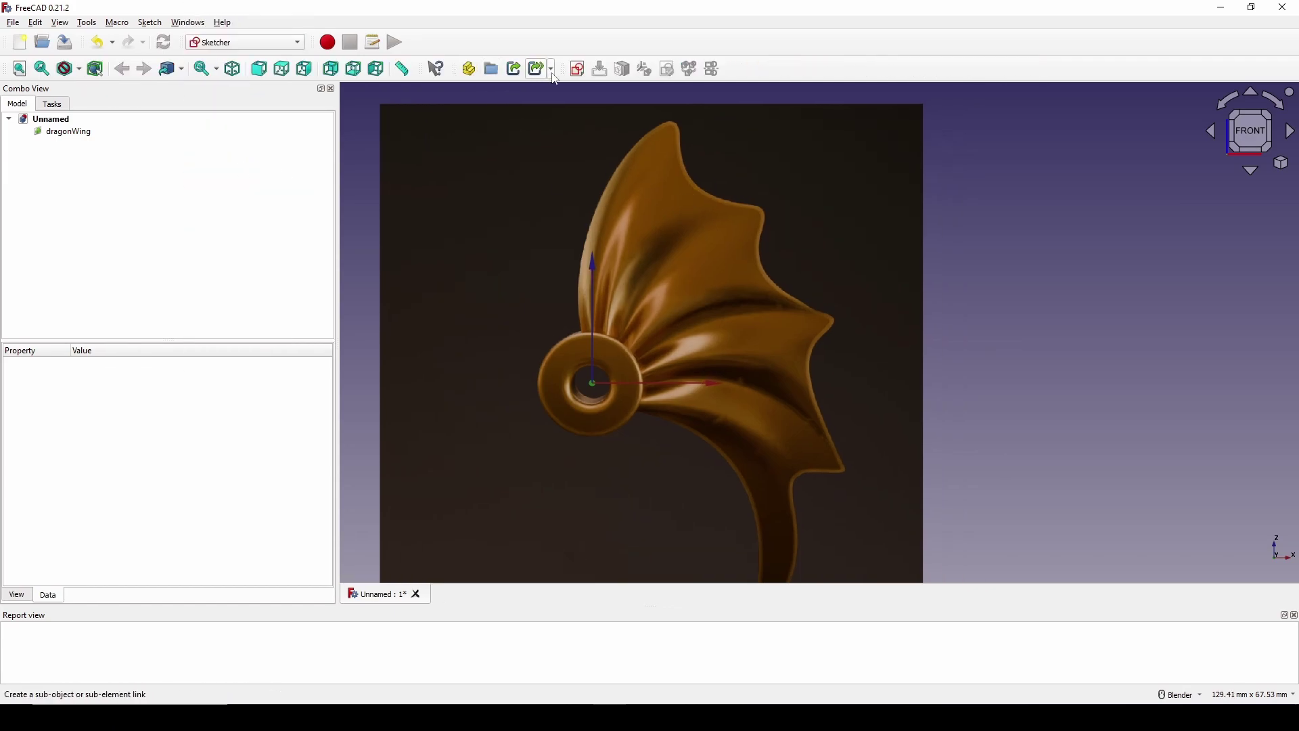
left_click(577, 68)
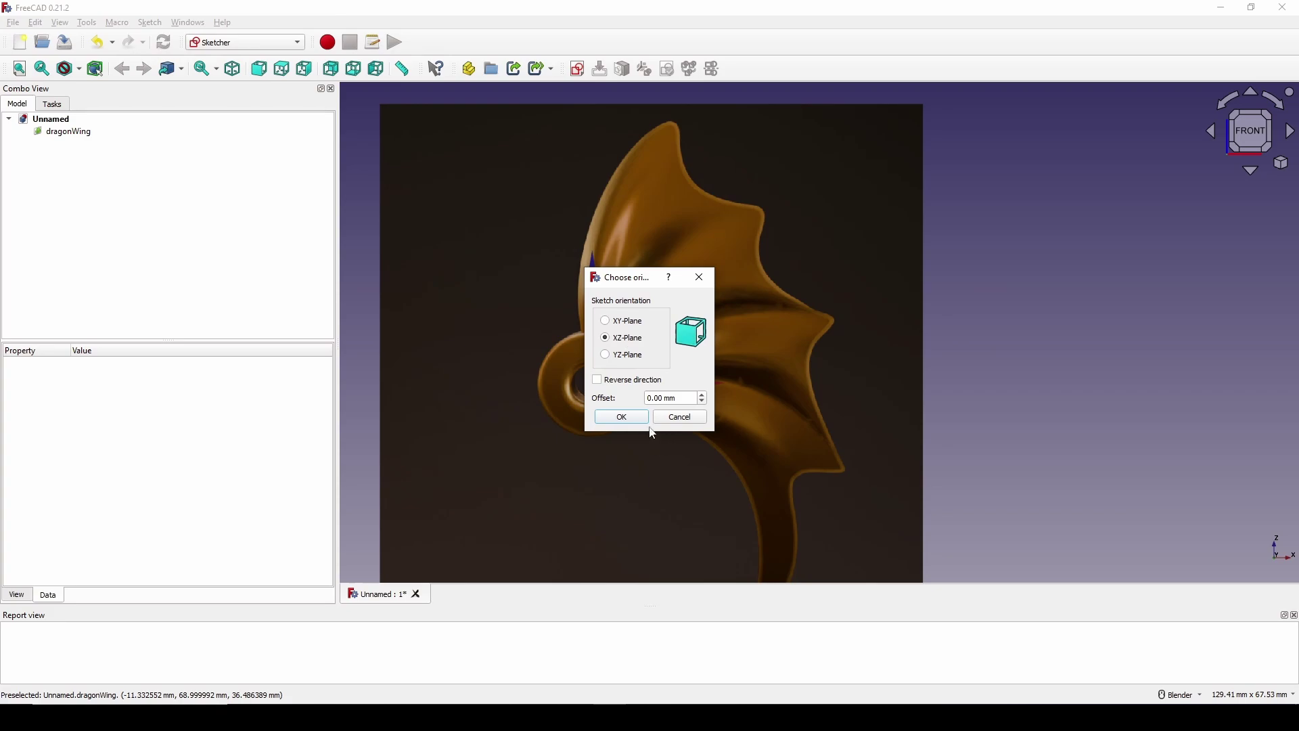
left_click(622, 418)
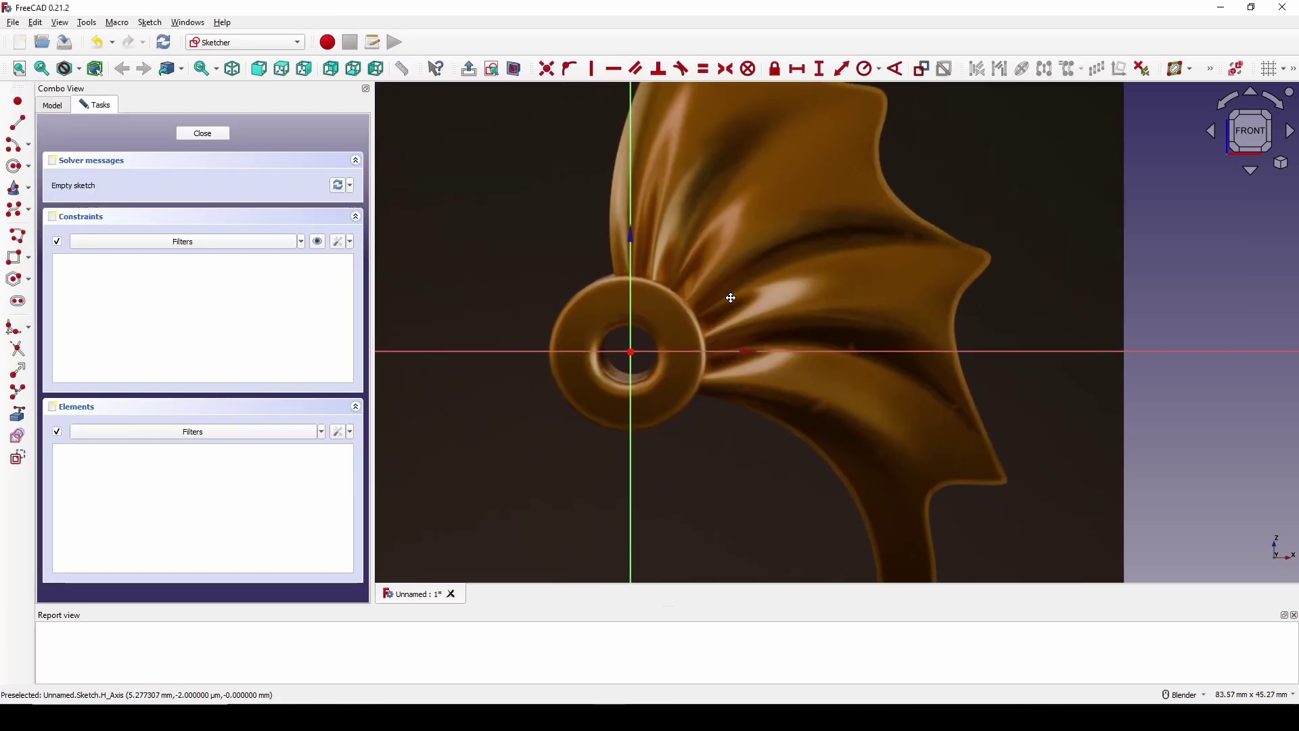
Step: Draw an arc of about 7.1 mm radius centred on the origin, following the ring's outer edge from the wing's upper root to its lower root
left_click(15, 148)
left_click(632, 352)
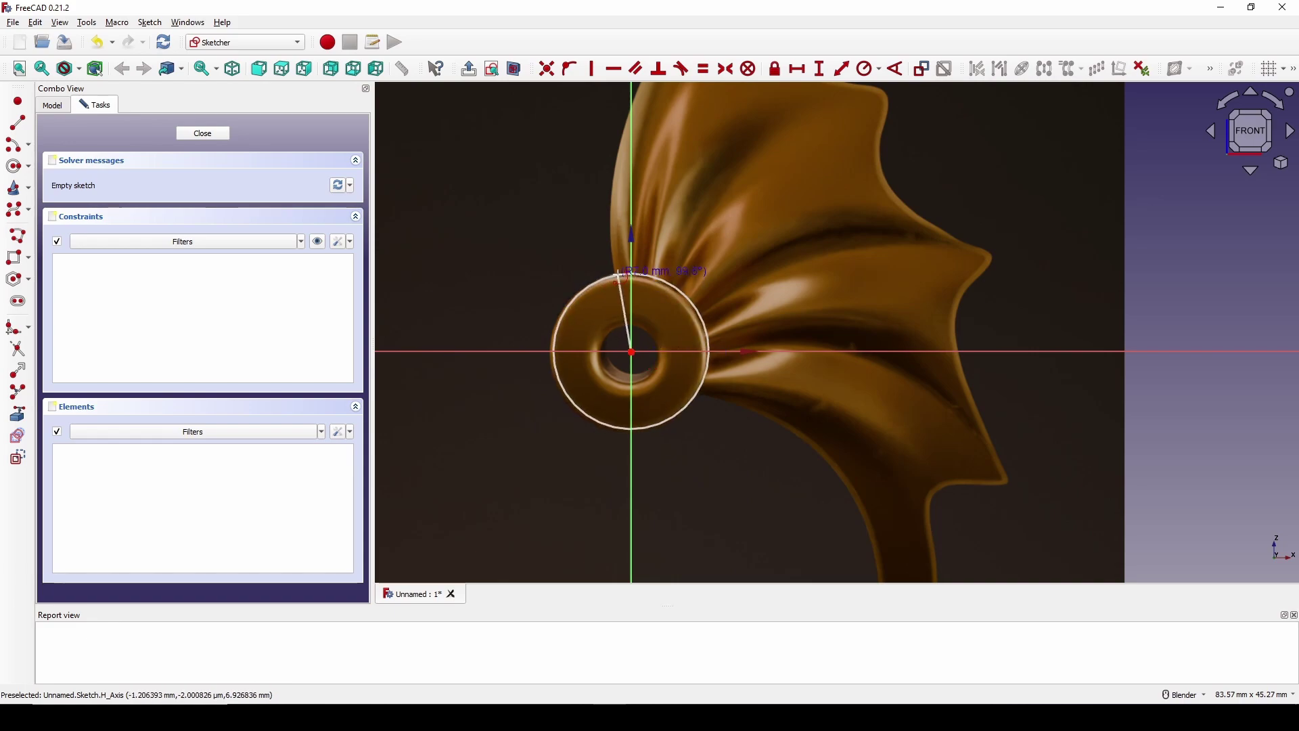
left_click(619, 276)
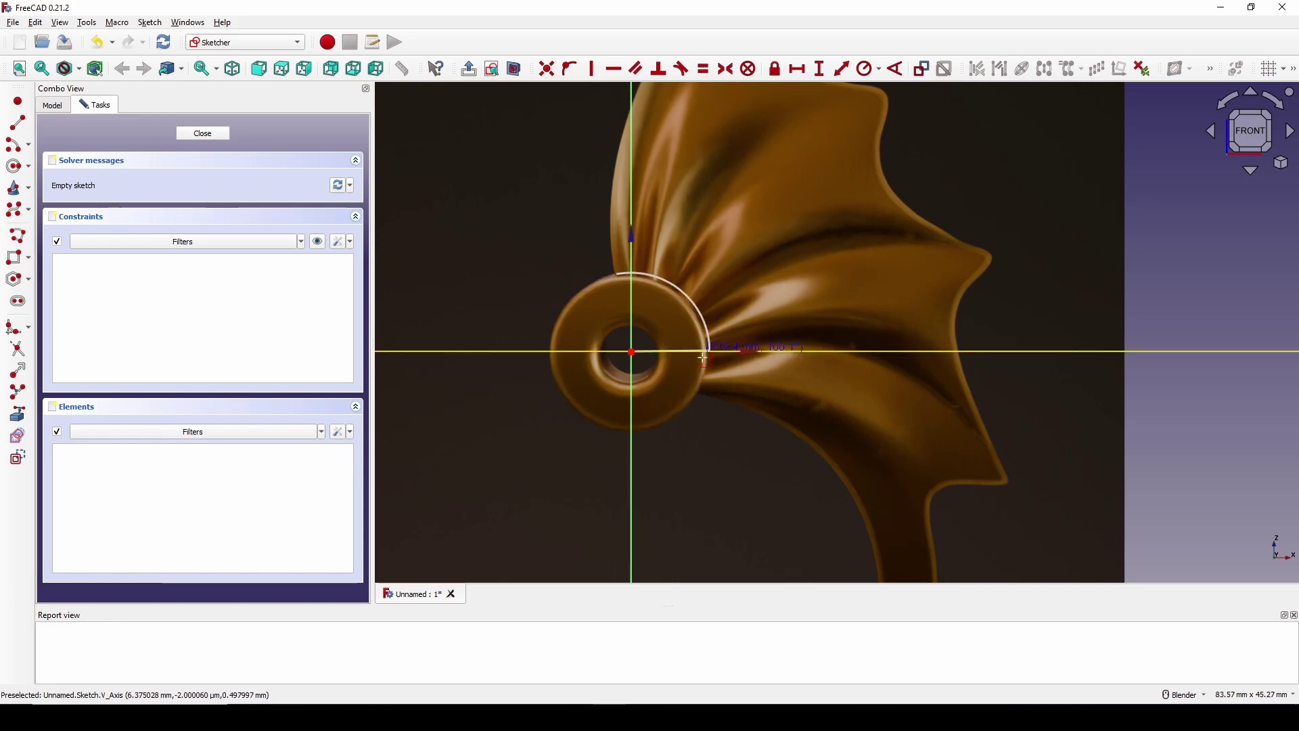
left_click(698, 393)
scroll(802, 372, "down", 2)
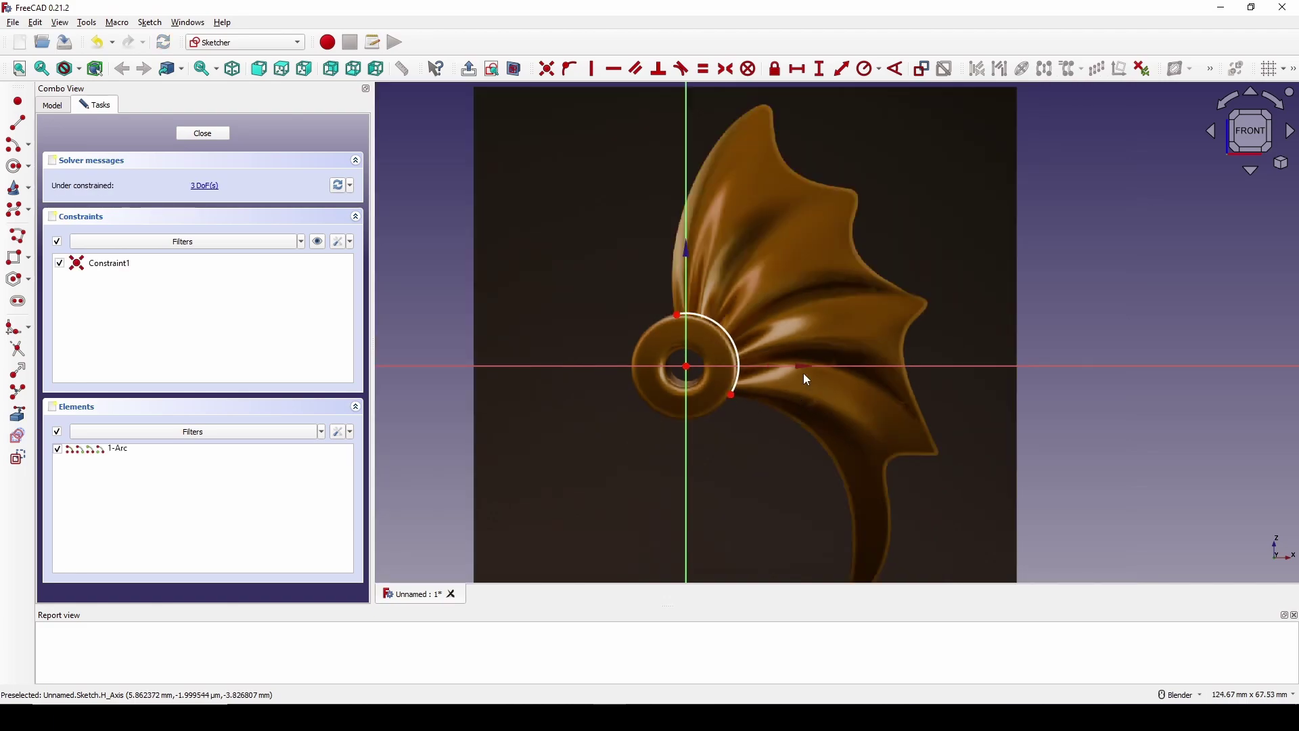
Step: Constrain the radius of the arc along the ring to 7 mm
scroll(798, 346, "up", 1)
scroll(803, 352, "up", 2)
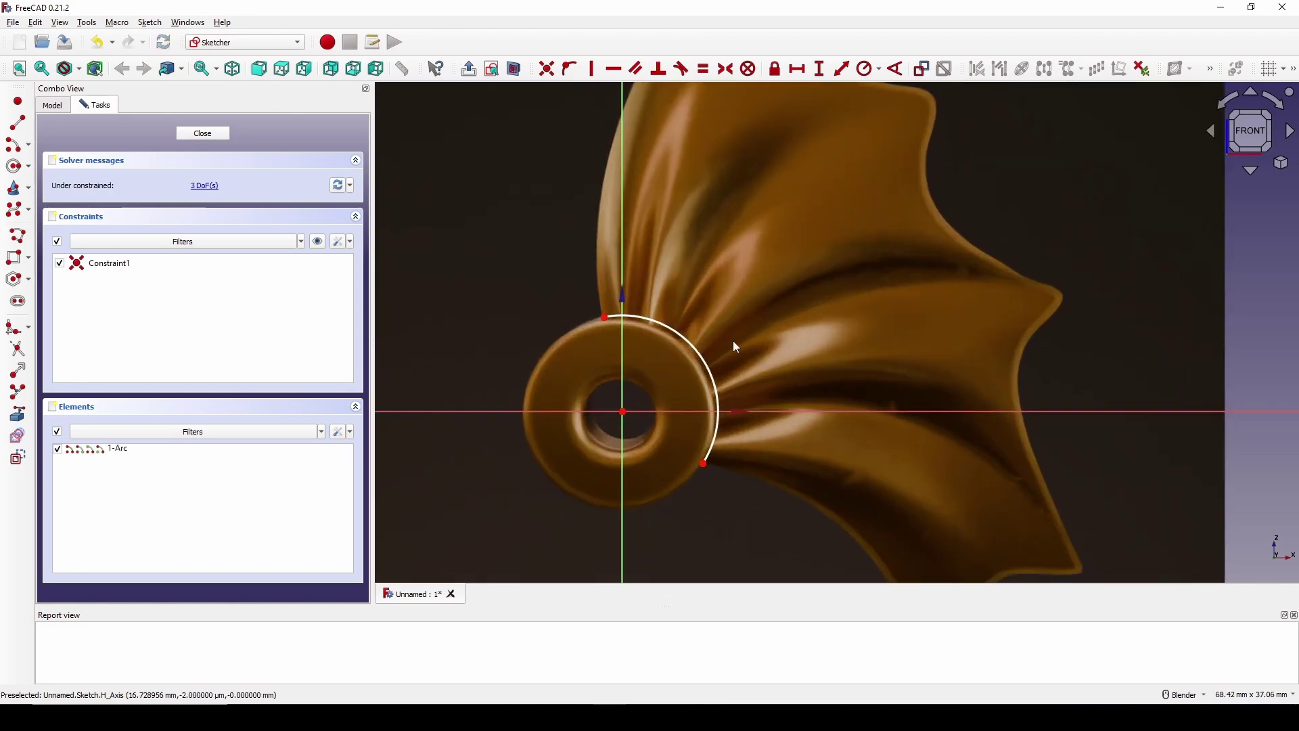
left_click(701, 352)
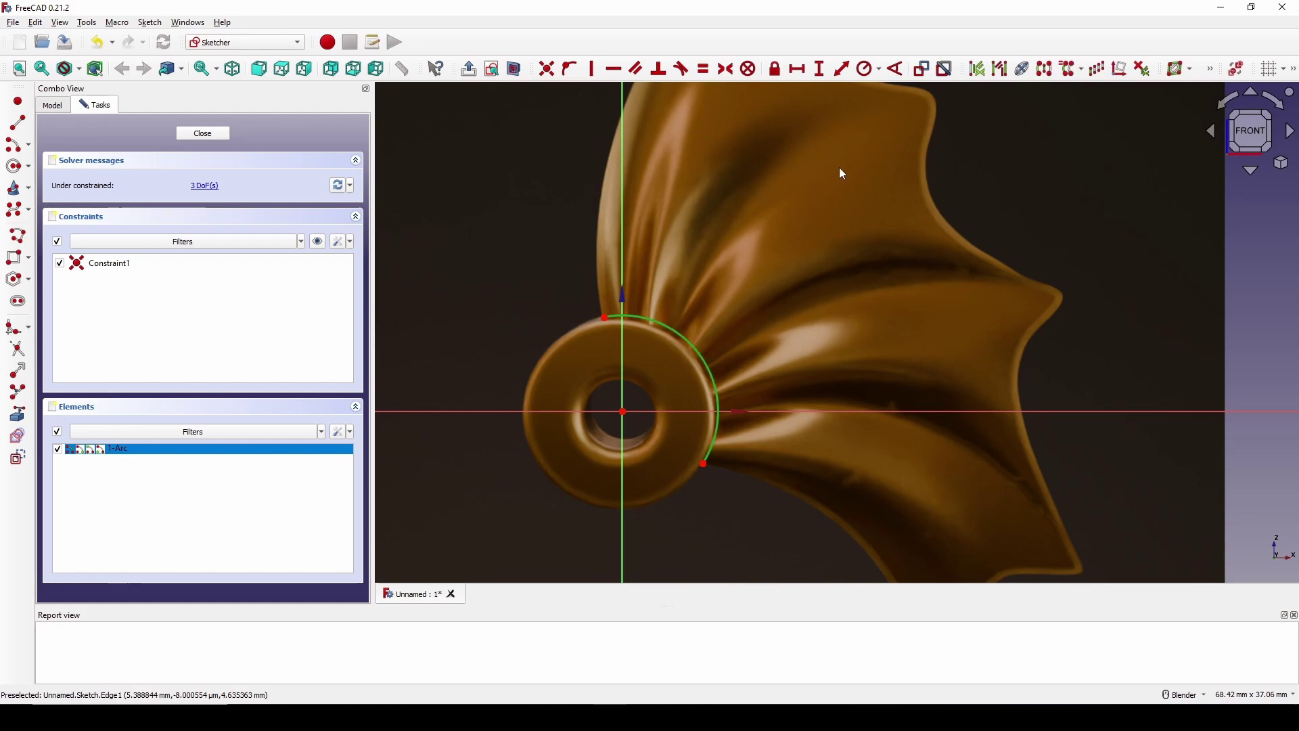
left_click(867, 74)
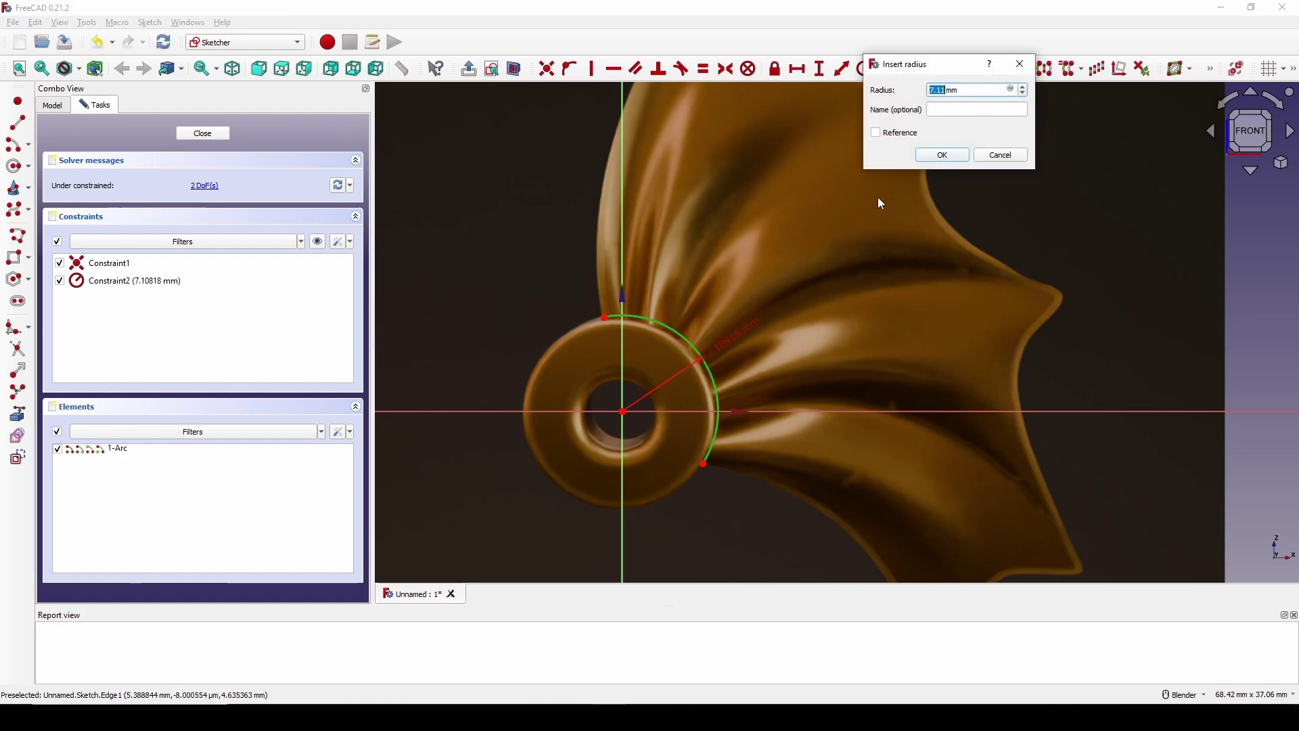
type("7")
left_click(941, 155)
scroll(731, 349, "up", 2)
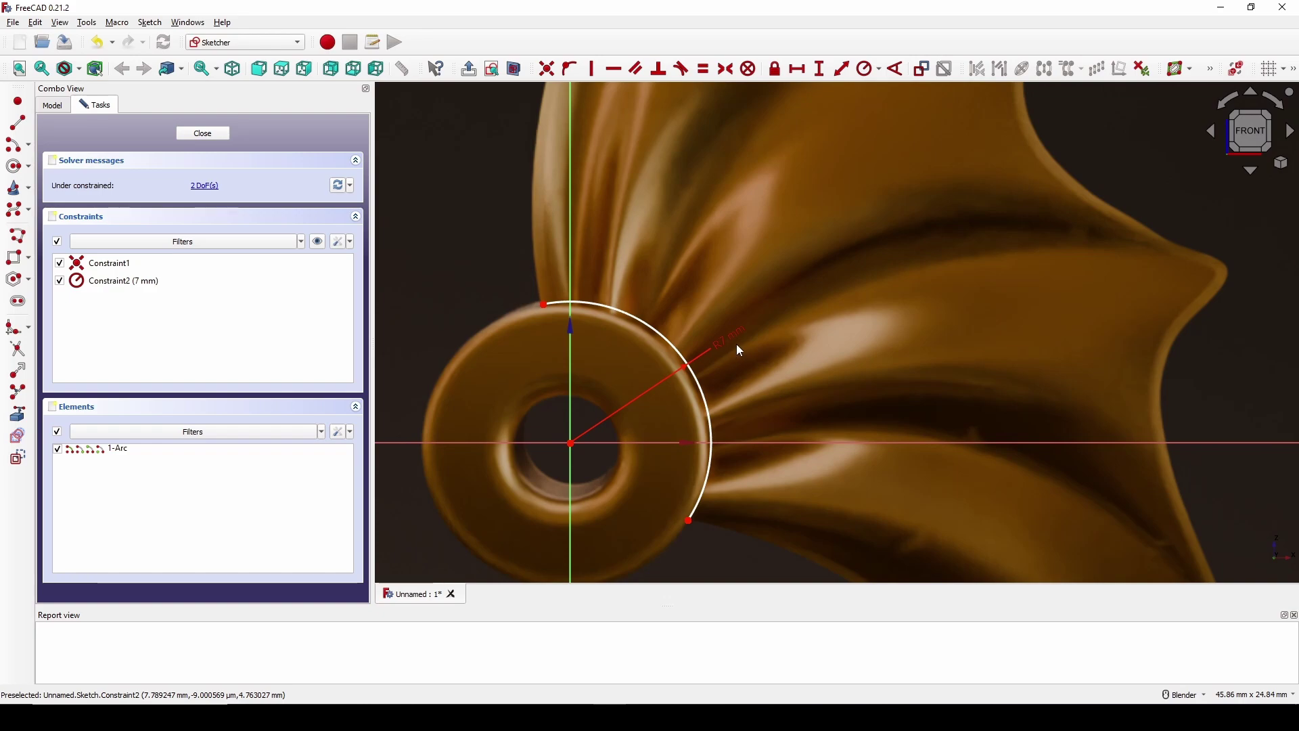
scroll(736, 350, "down", 3)
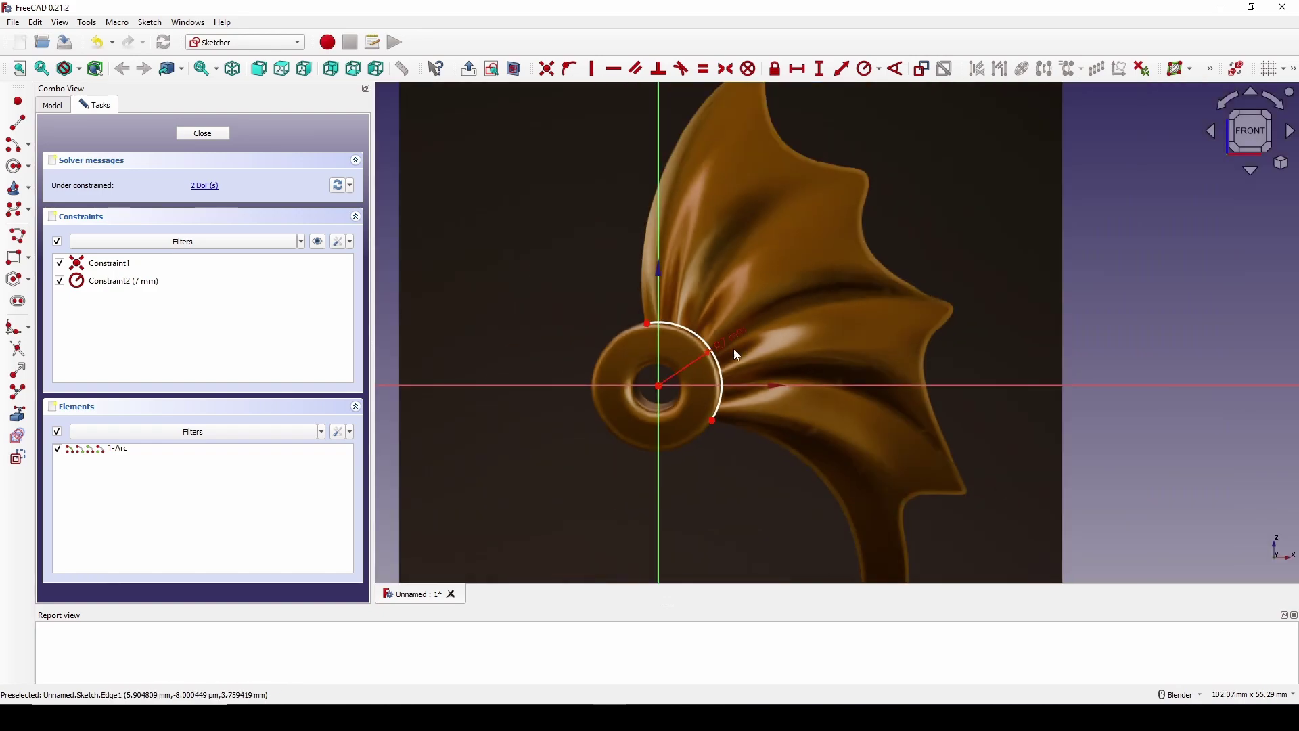
scroll(737, 346, "up", 2)
scroll(815, 356, "up", 1)
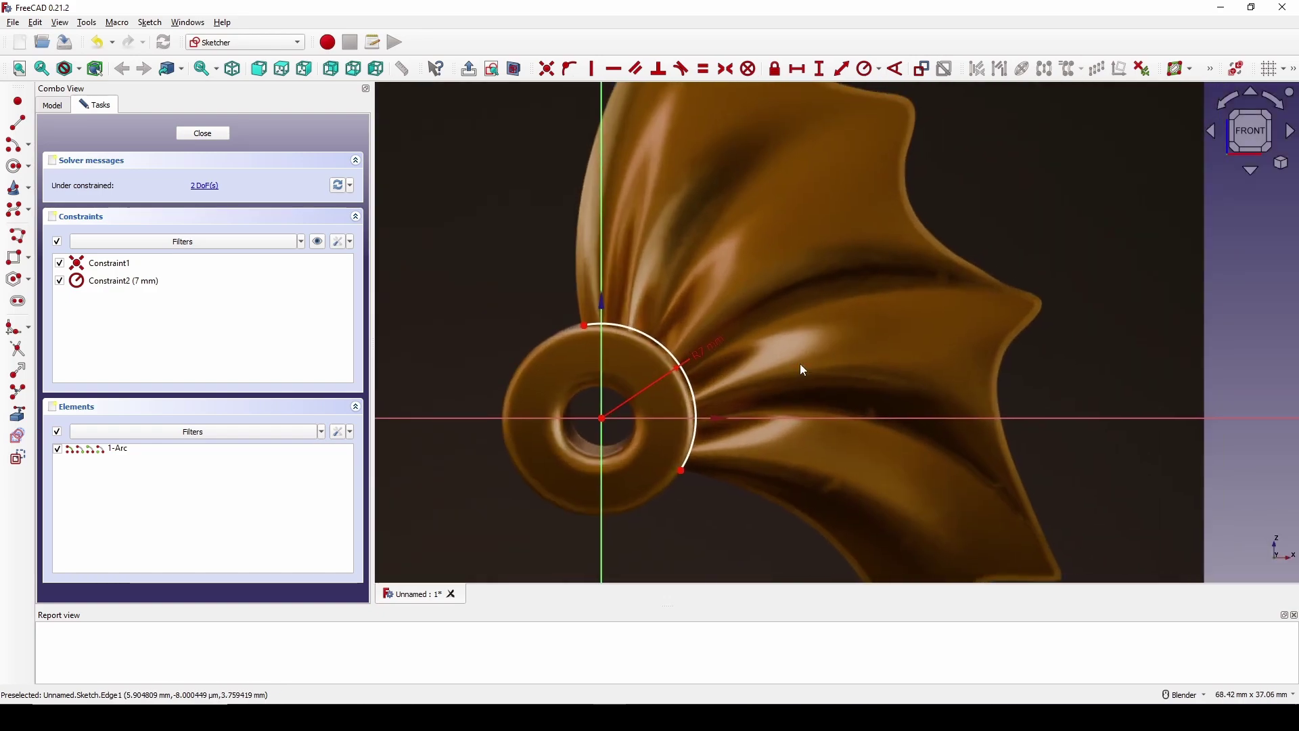
scroll(803, 370, "down", 2)
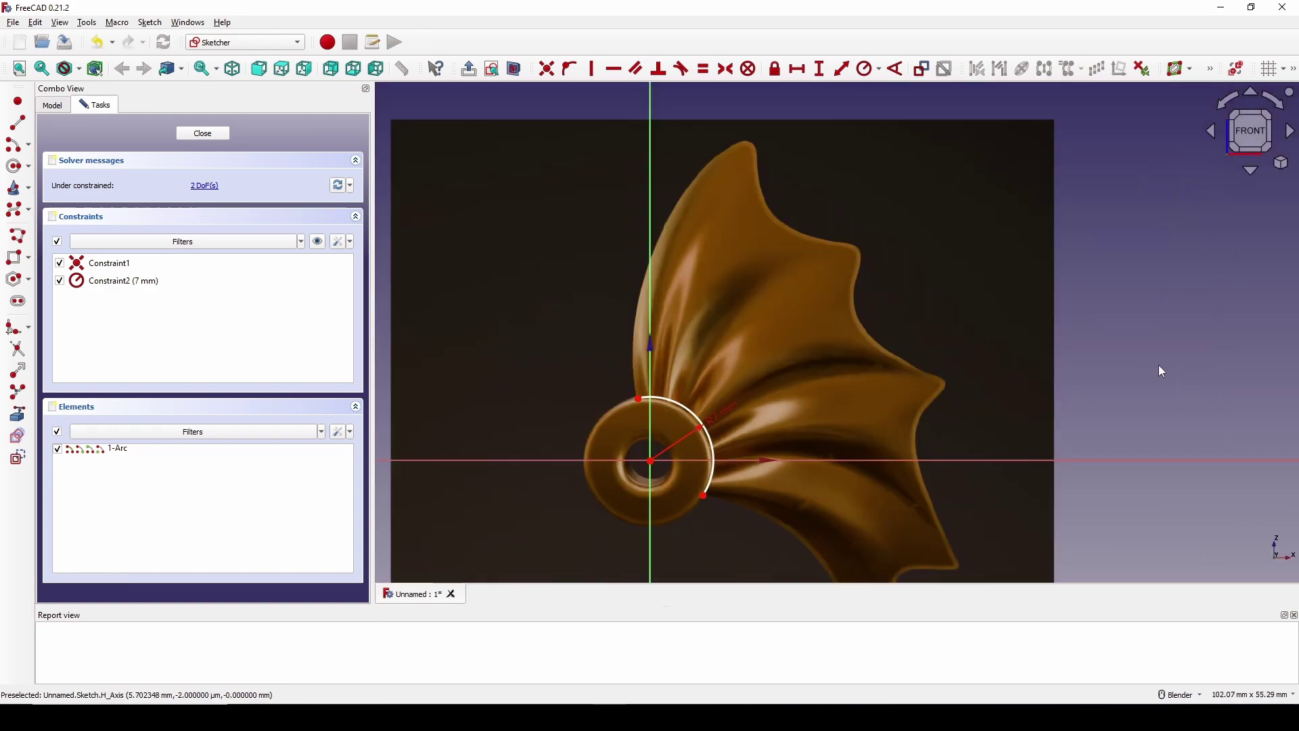
Step: Draw a four-point B-spline along the wing's leading edge from the arc's upper end to the top tip at about X 11, Z 36 mm
left_click(14, 220)
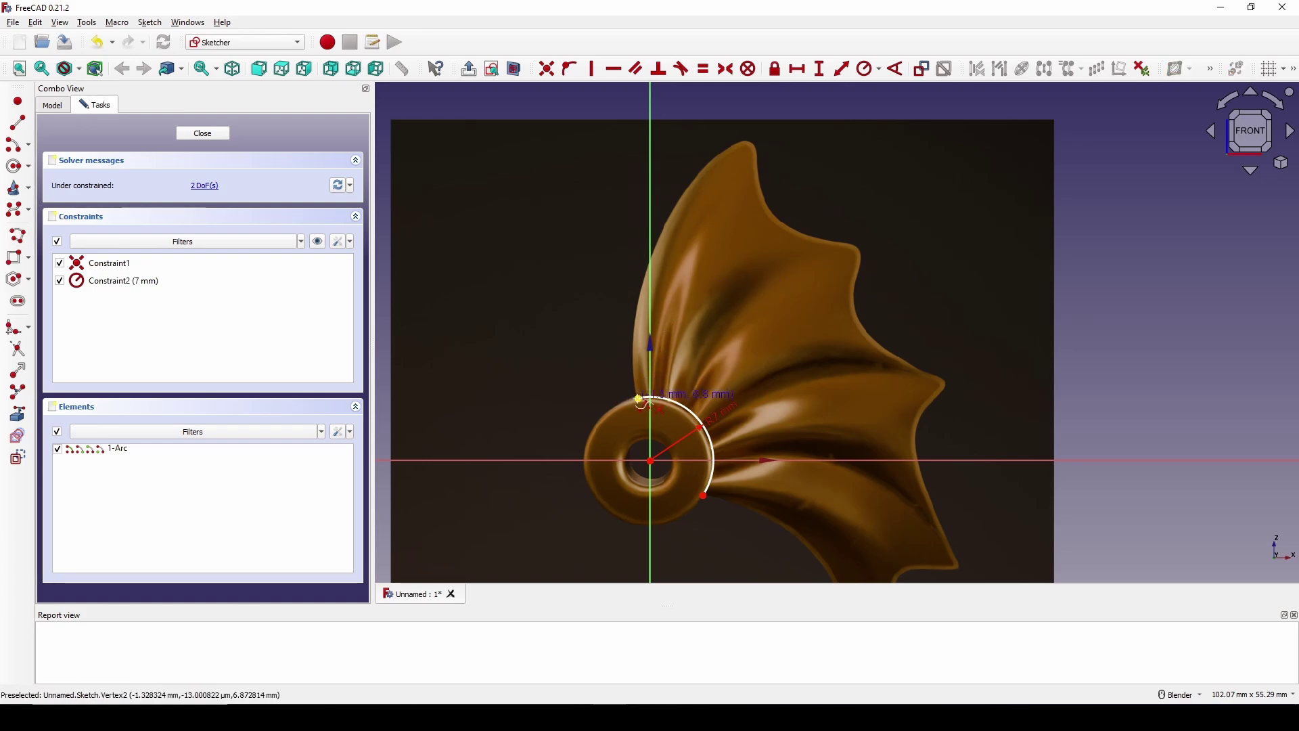
left_click(639, 400)
left_click(624, 272)
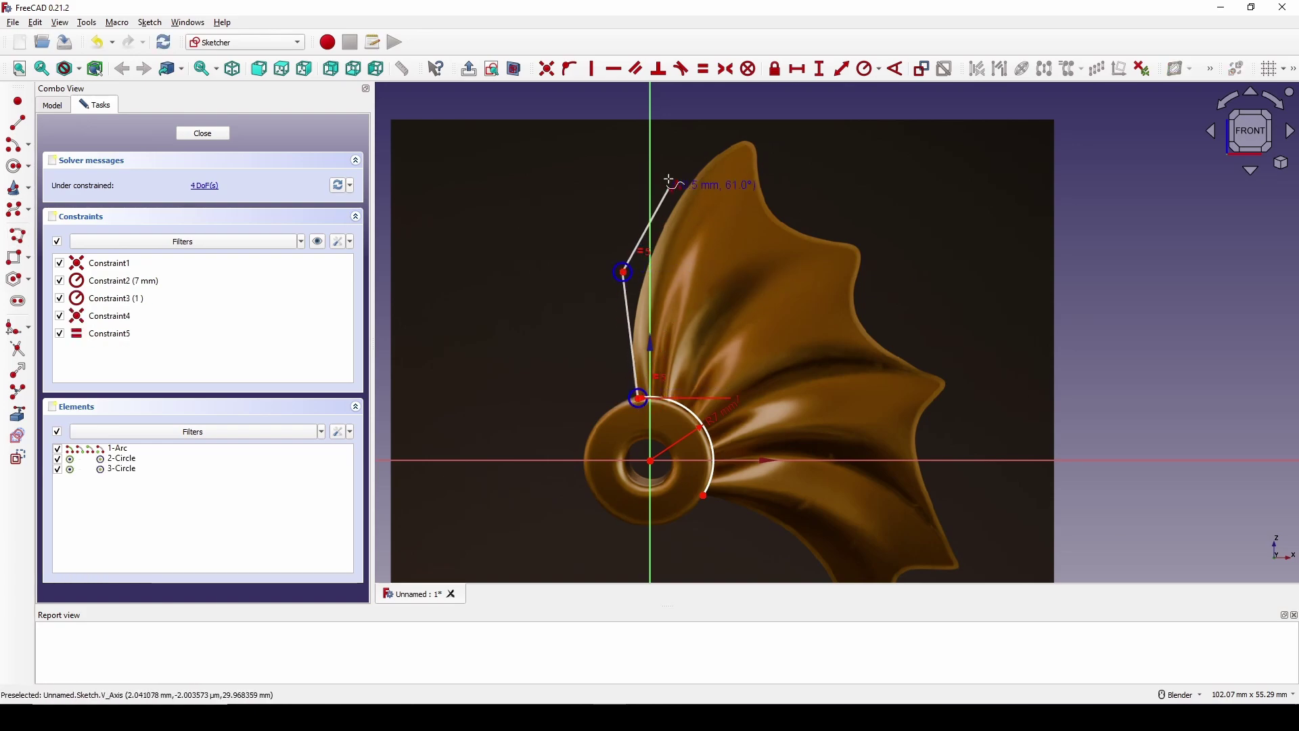
left_click(669, 178)
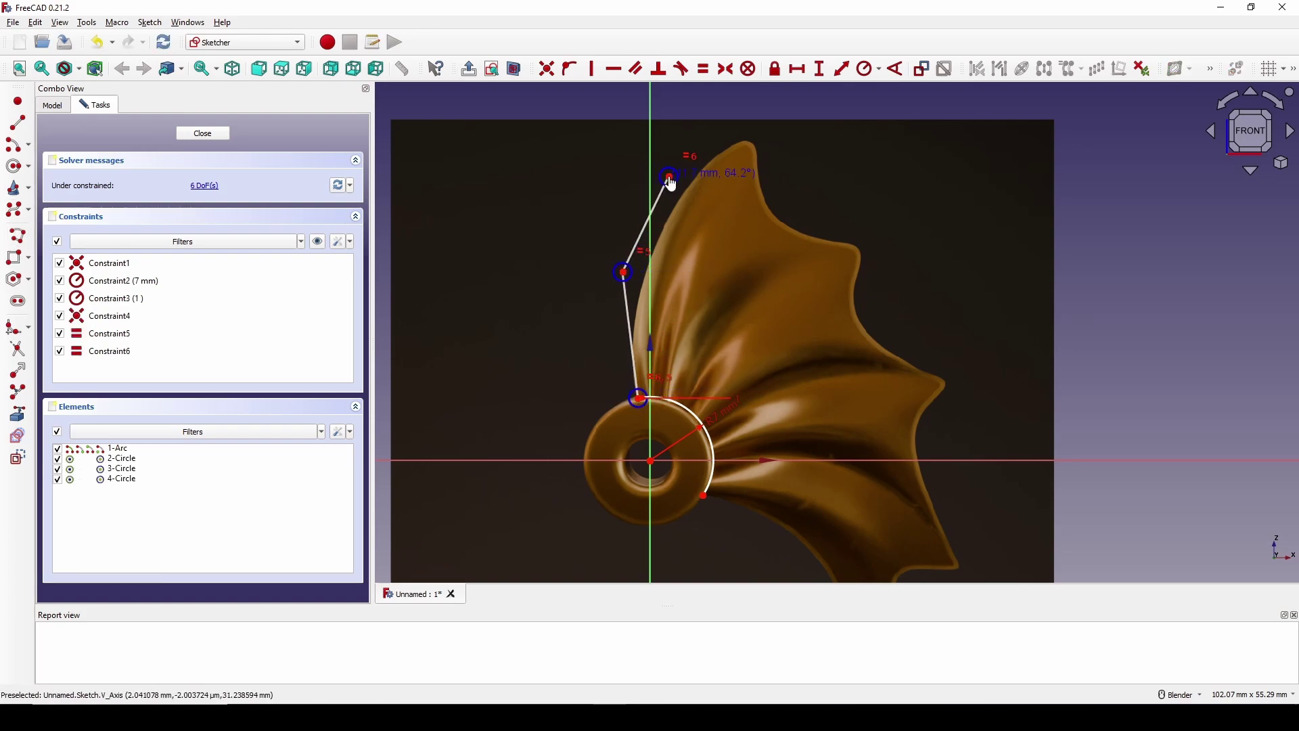
left_click(751, 137)
right_click(884, 163)
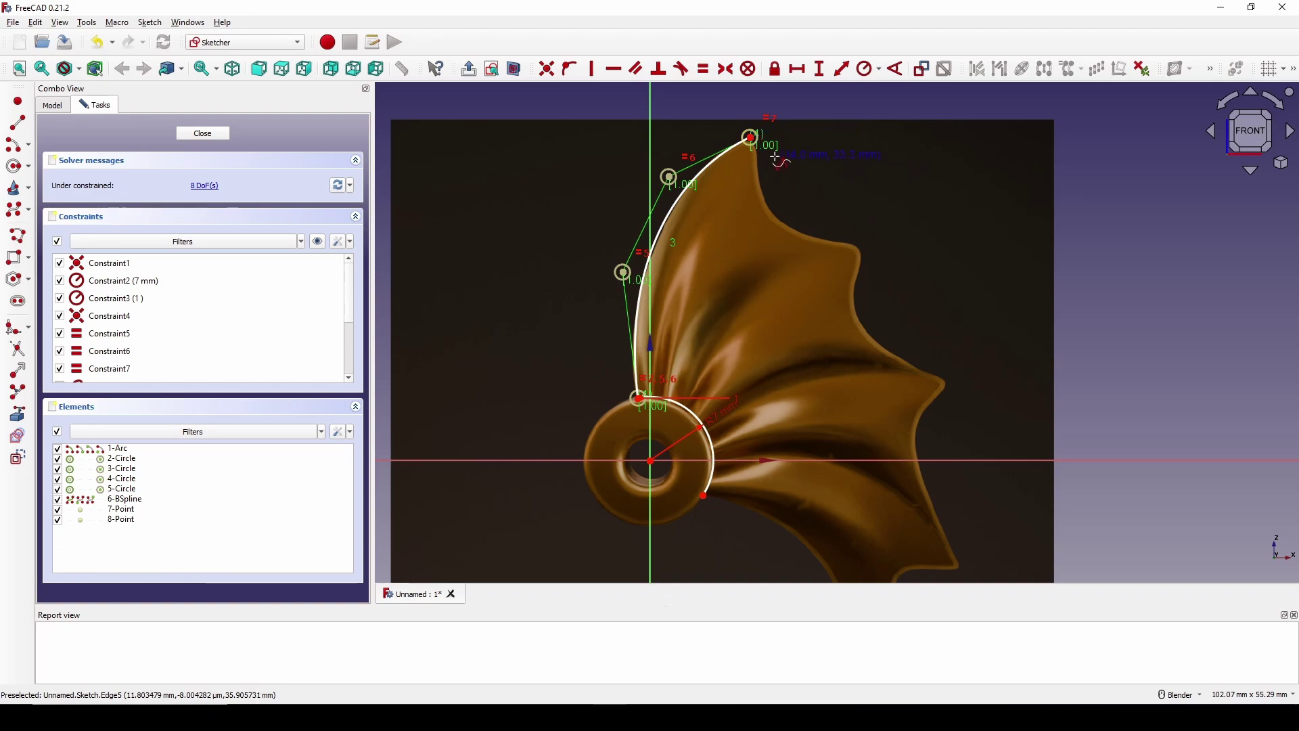
Step: Draw a four-point B-spline along the first scalloped edge, from the wing's top tip to the second tip
left_click(751, 138)
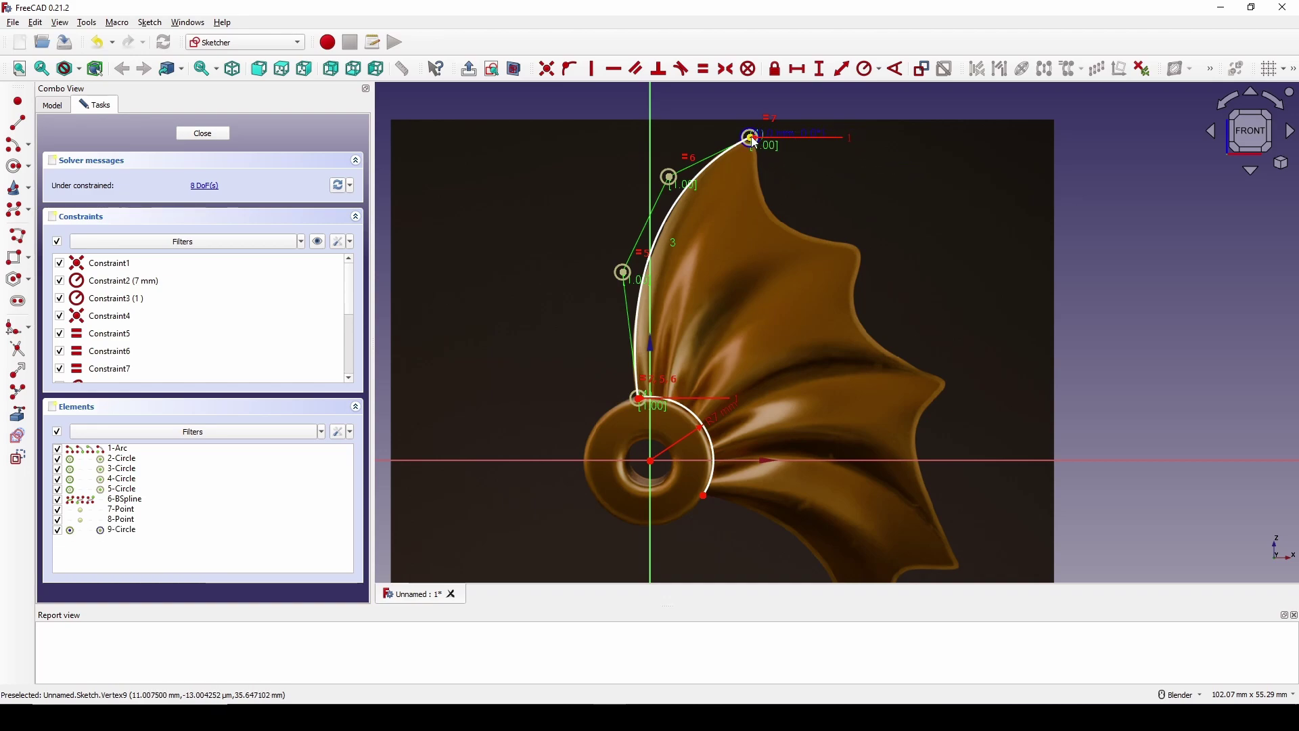
left_click(763, 174)
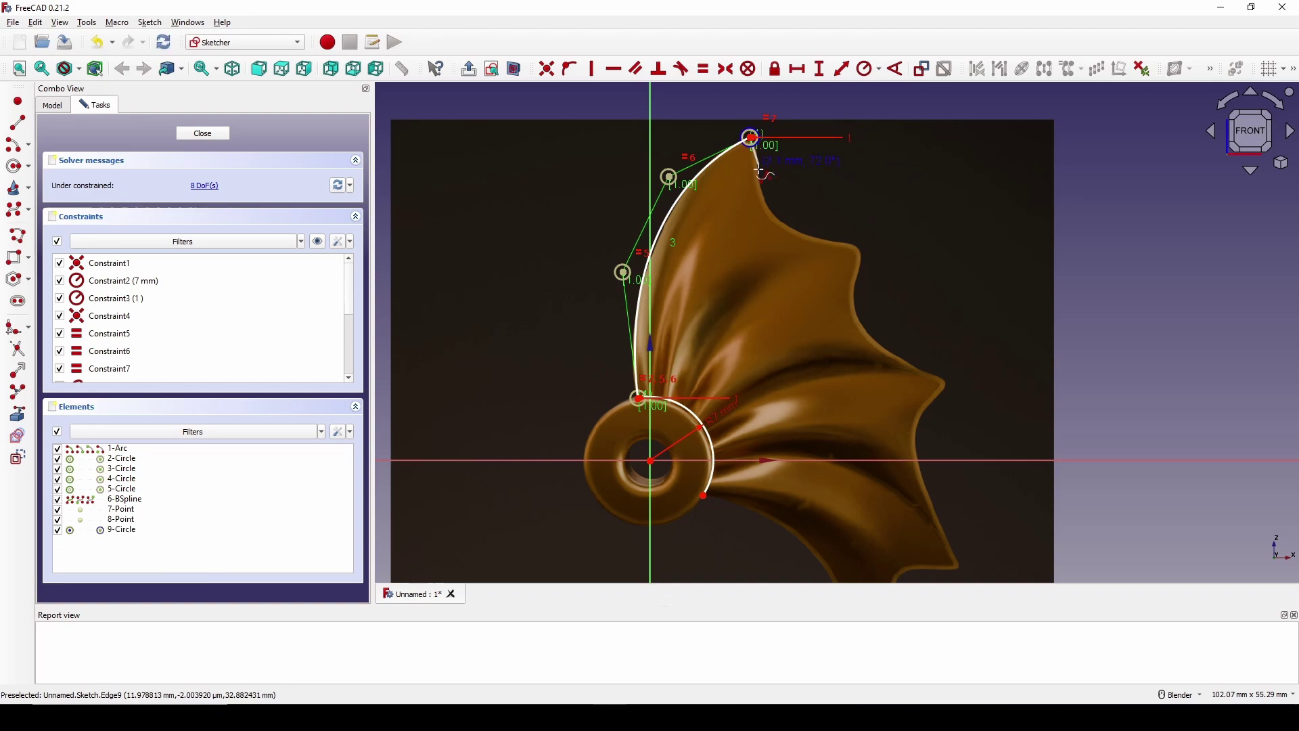
left_click(759, 204)
left_click(787, 233)
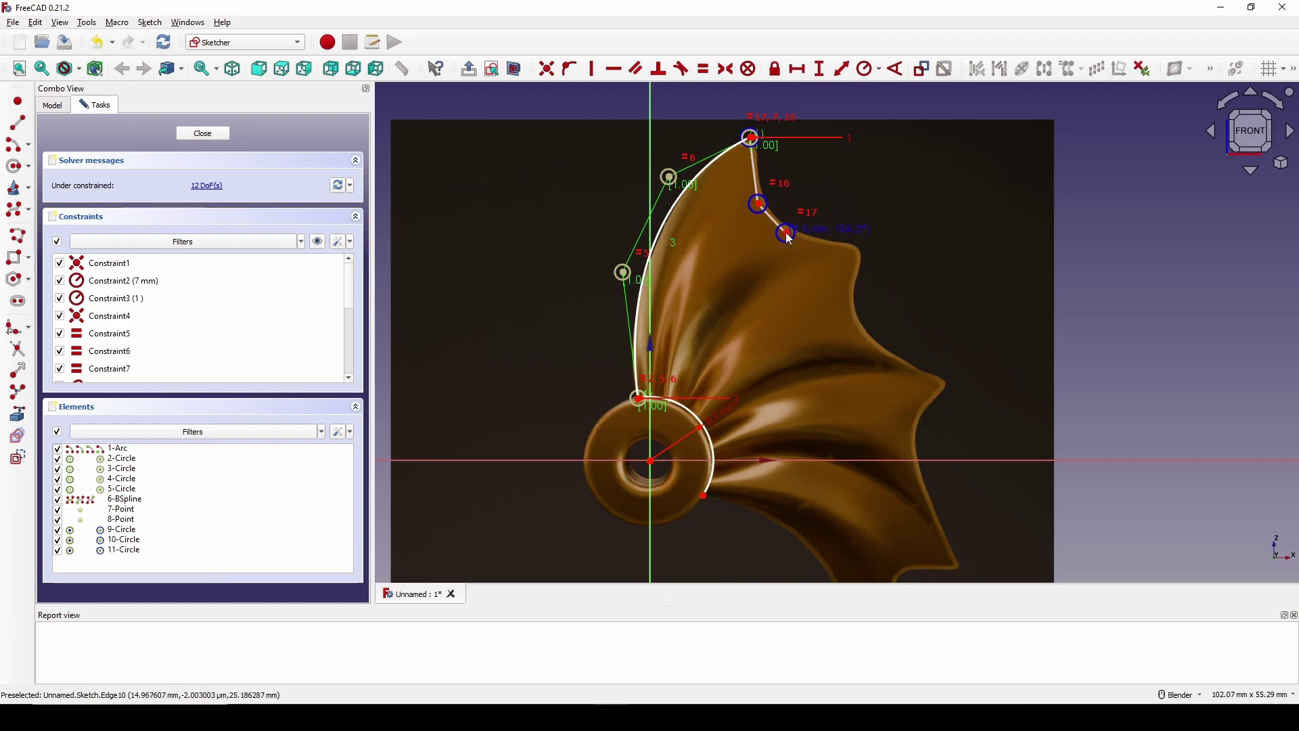
left_click(864, 250)
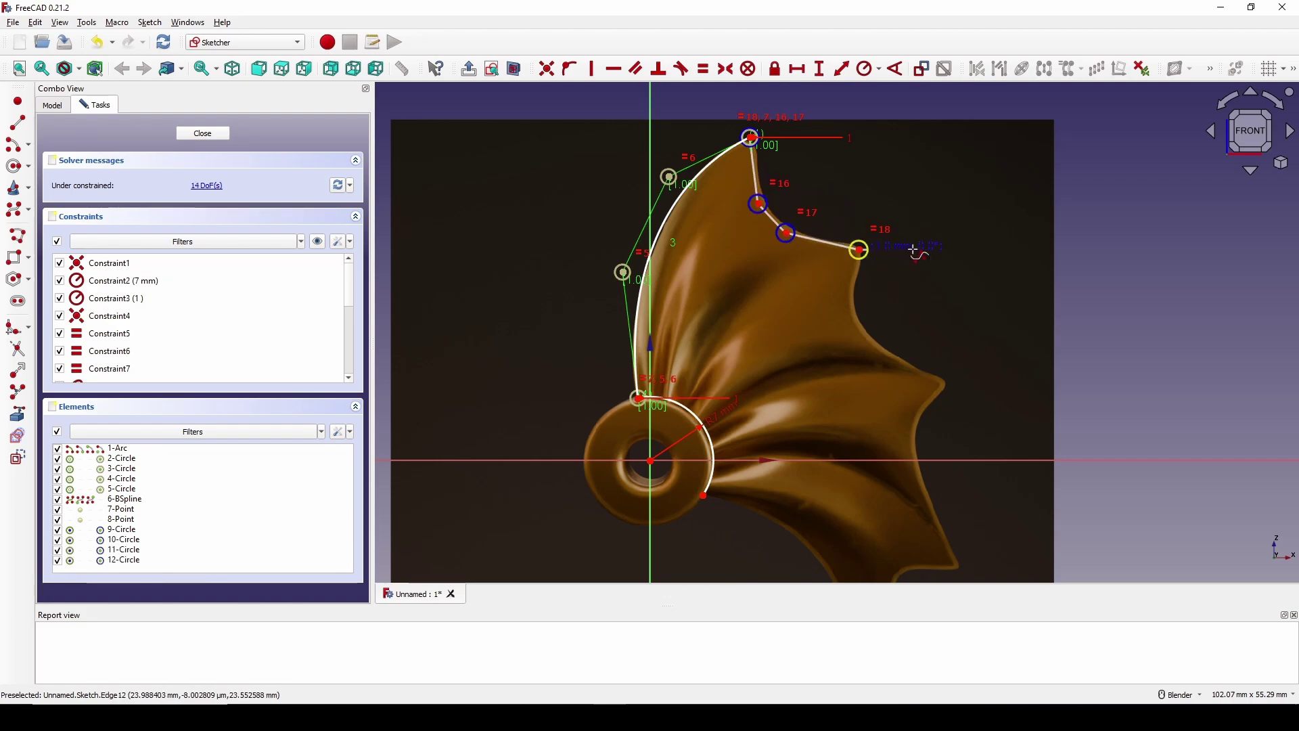
right_click(954, 253)
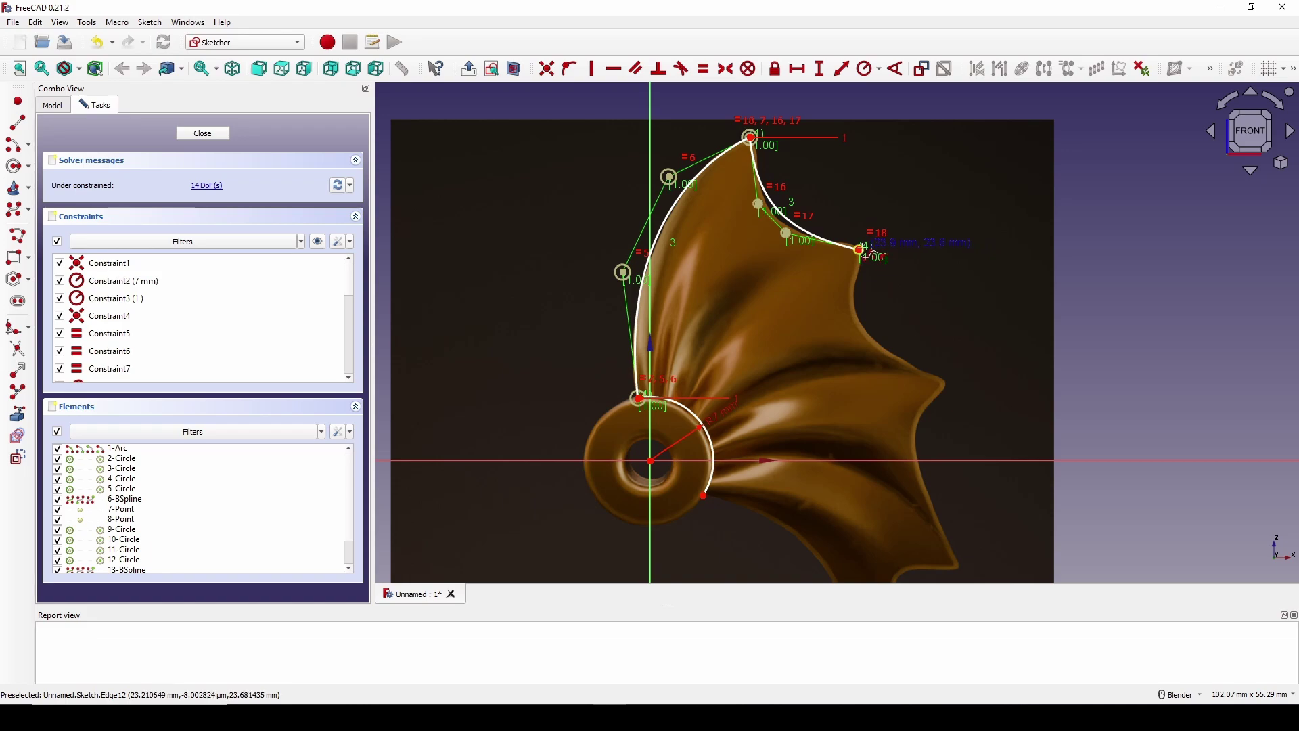
Step: Draw a four-point B-spline along the second scalloped edge, from the second wing tip to the third tip
left_click(862, 251)
left_click(846, 307)
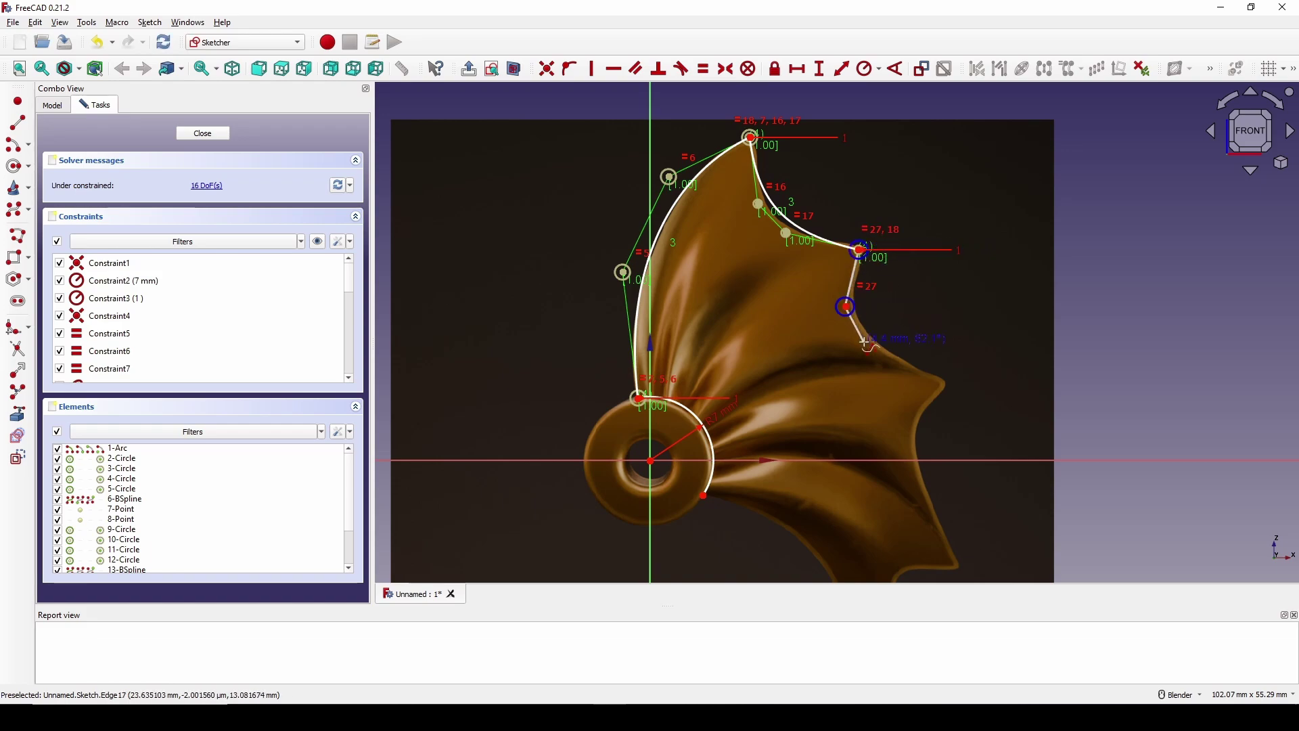
left_click(866, 342)
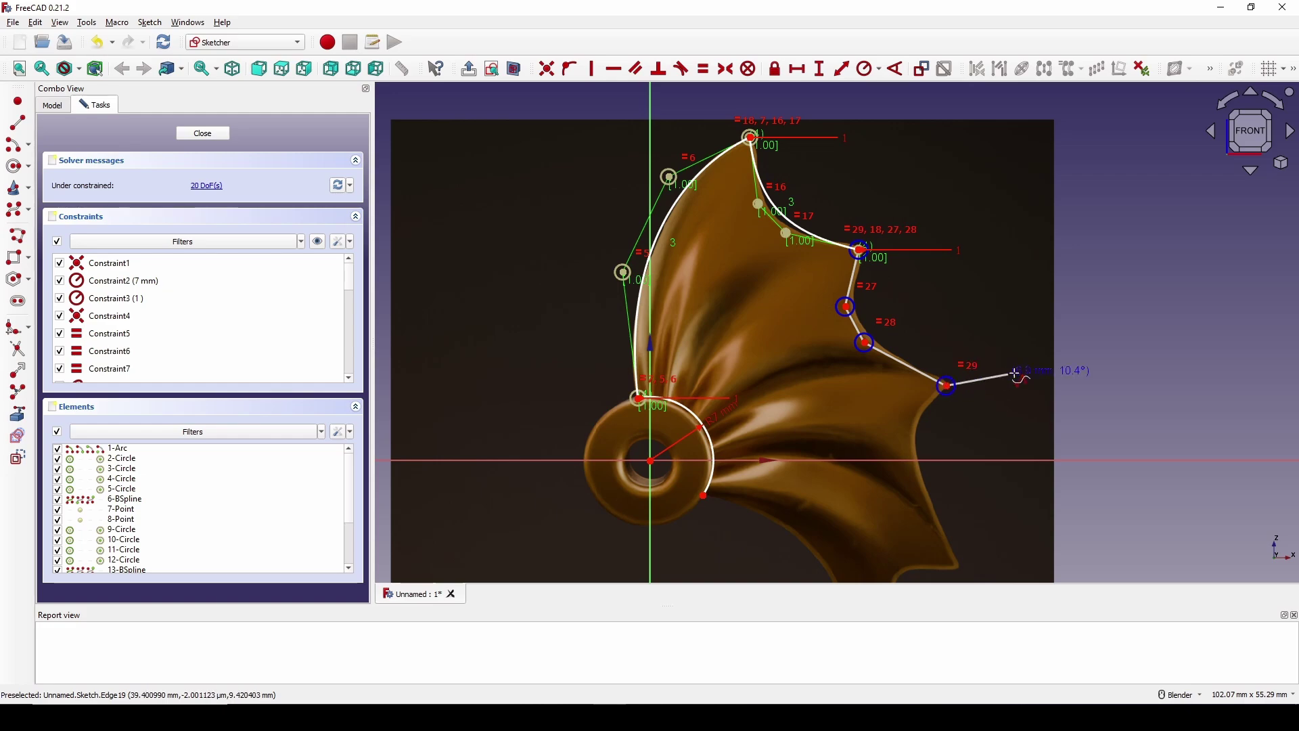
left_click(948, 386)
Step: Draw a four-point B-spline along the third scalloped edge, from the third tip to the fourth at about X 34, Z -12 mm
middle_click_drag(975, 397, 937, 296, "shift")
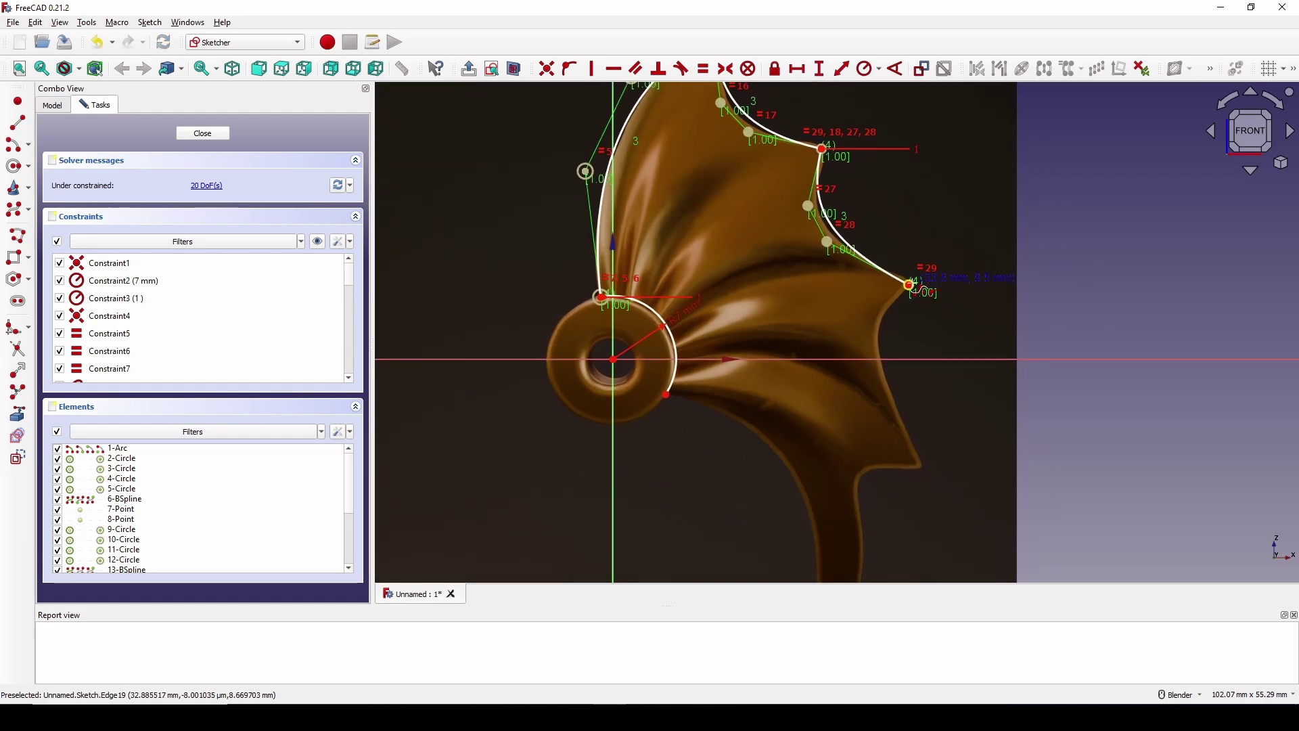
left_click(911, 286)
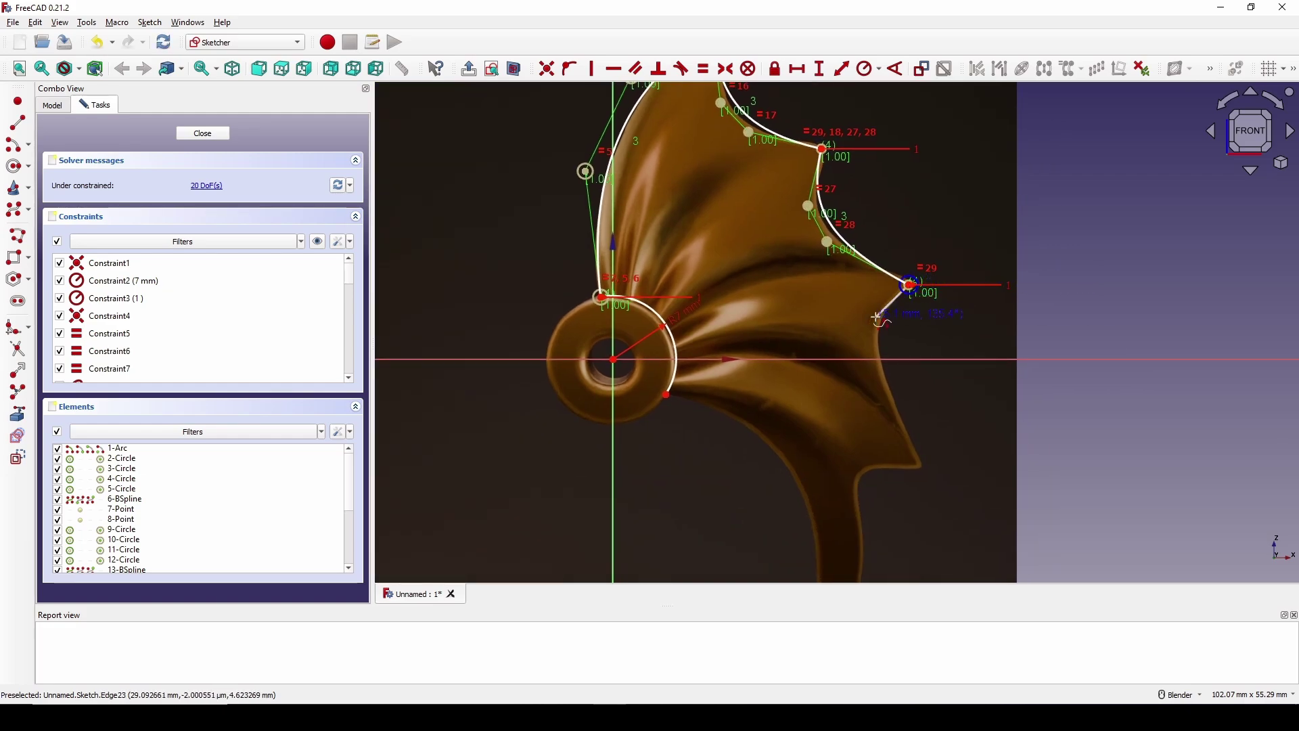
left_click(880, 375)
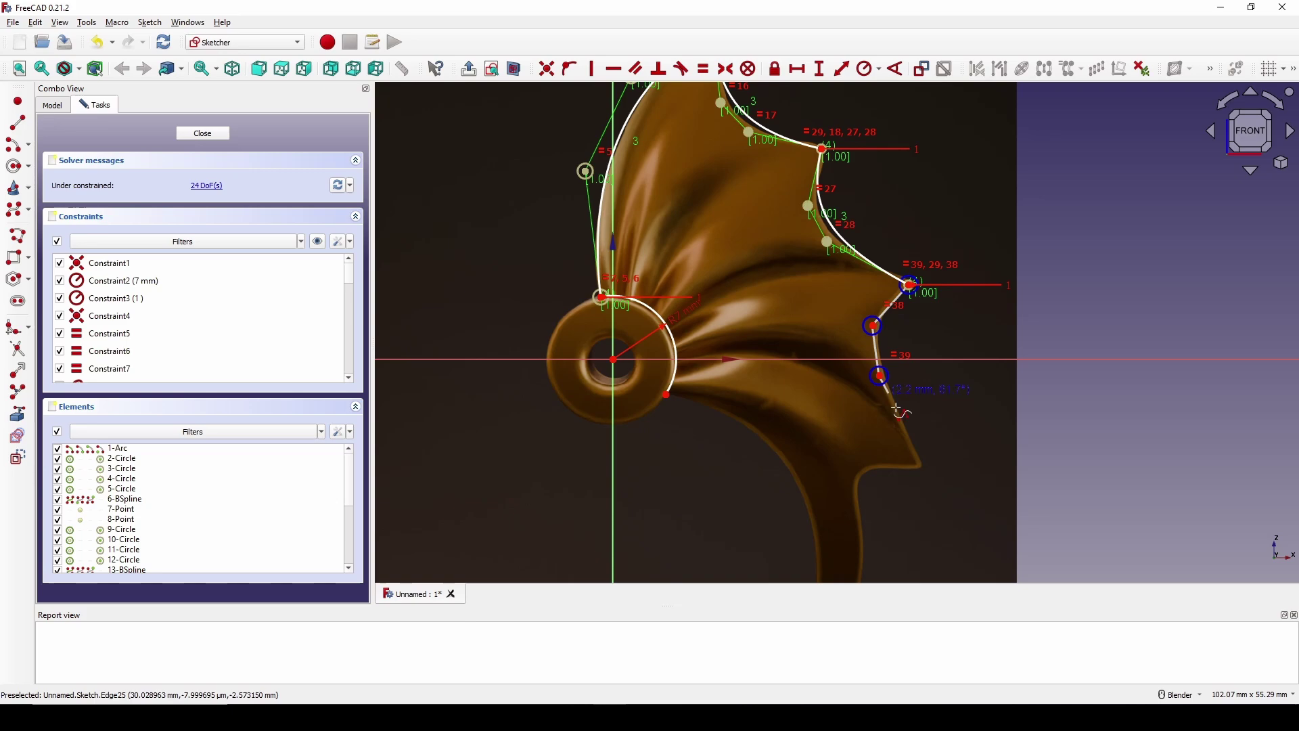
left_click(922, 467)
Step: Draw a six-point B-spline from the fourth tip along the hooked tail's outer edge to its end at about X 21, Z -35 mm
middle_click_drag(994, 435, 994, 299, "shift")
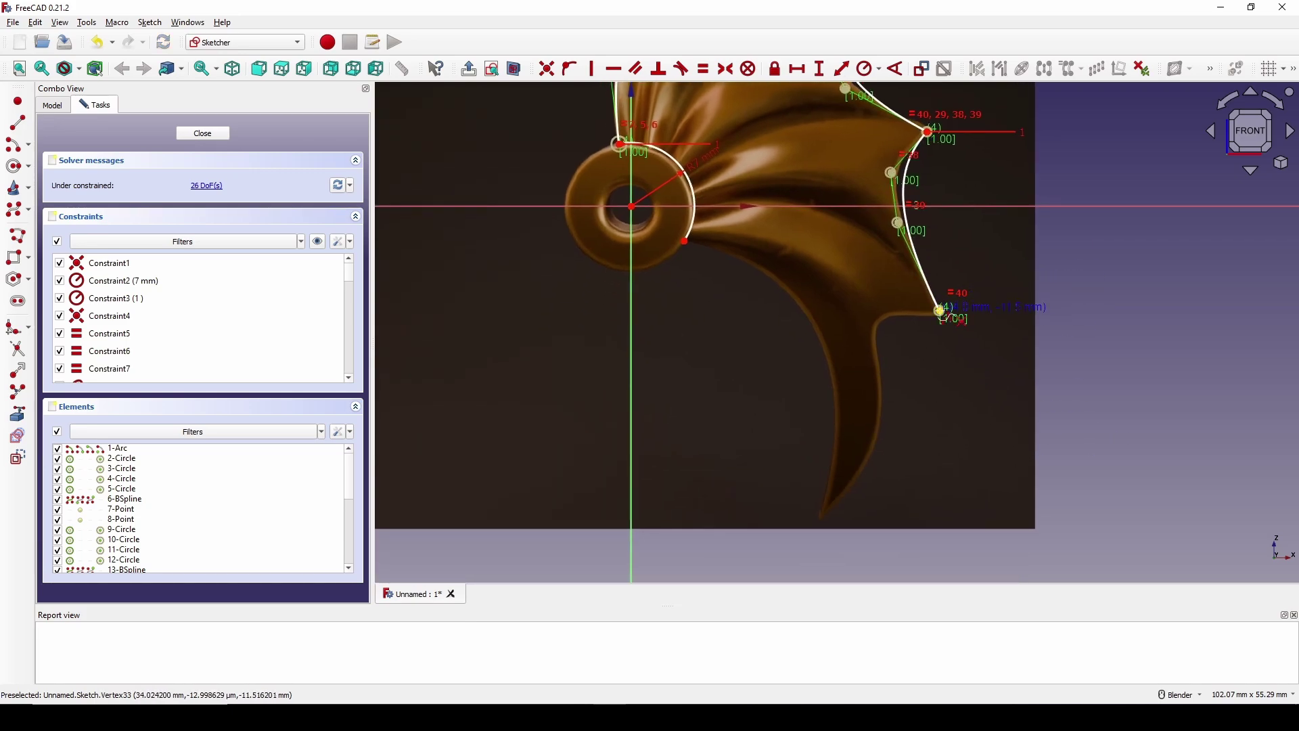
left_click(941, 310)
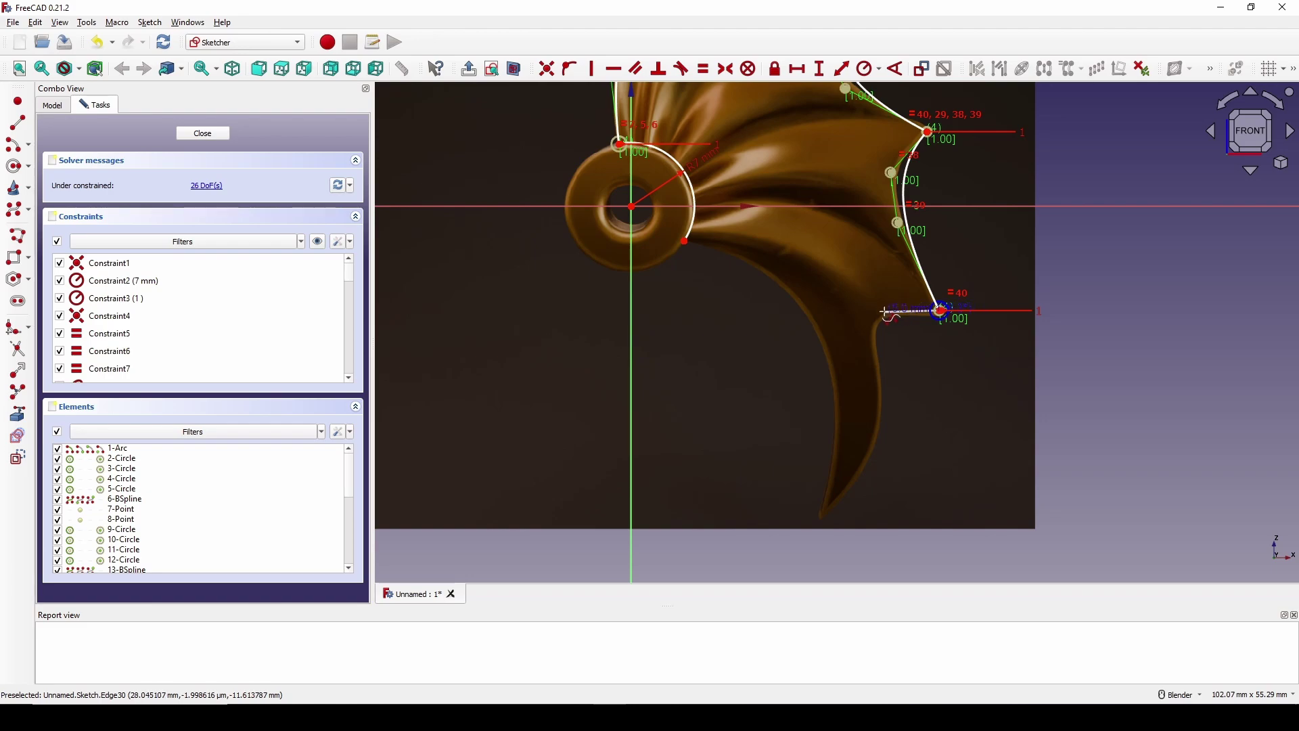
left_click(882, 314)
left_click(869, 342)
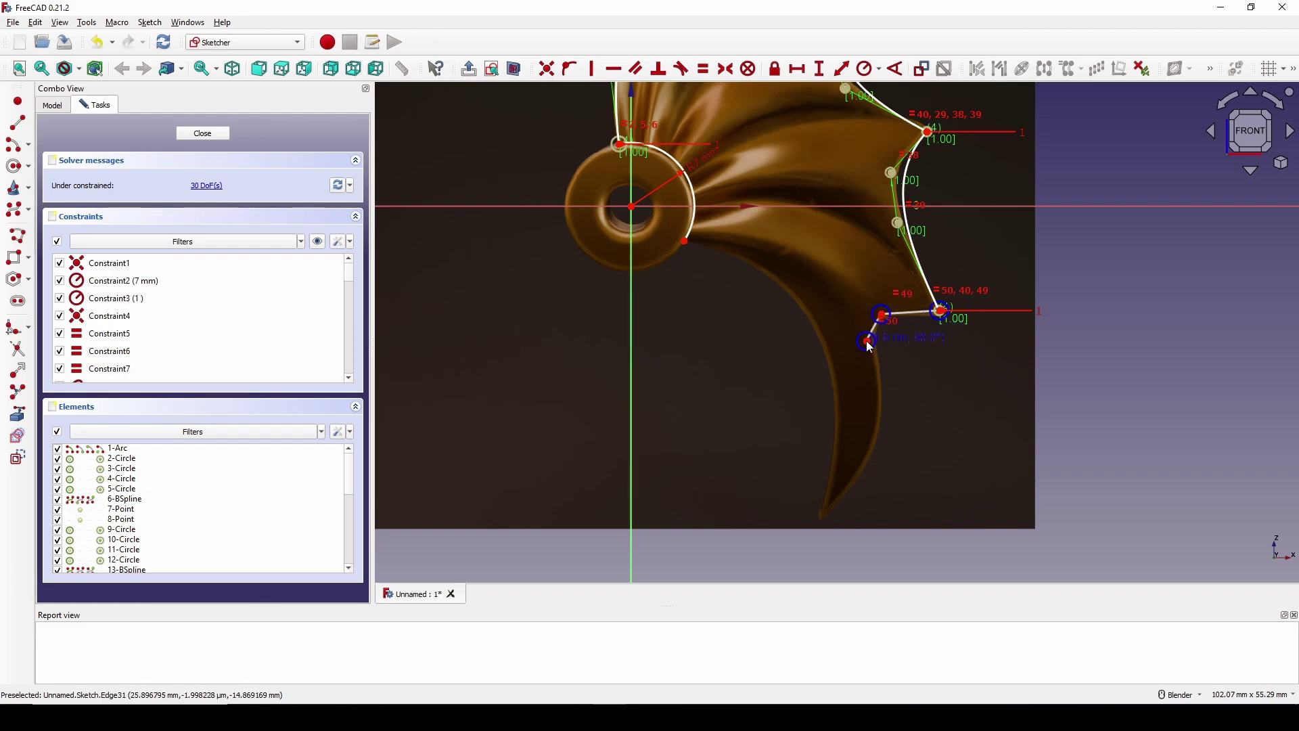
left_click(884, 417)
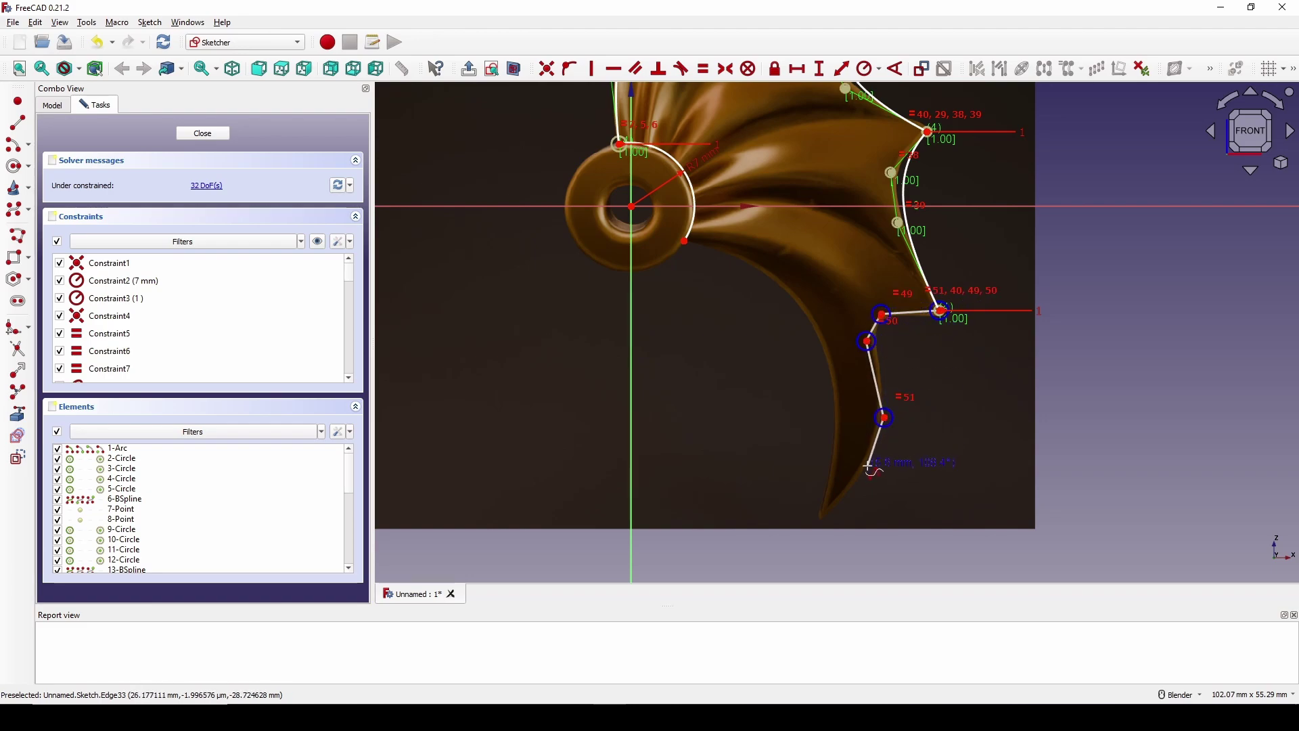
left_click(867, 466)
middle_click_drag(877, 495, 891, 392, "shift")
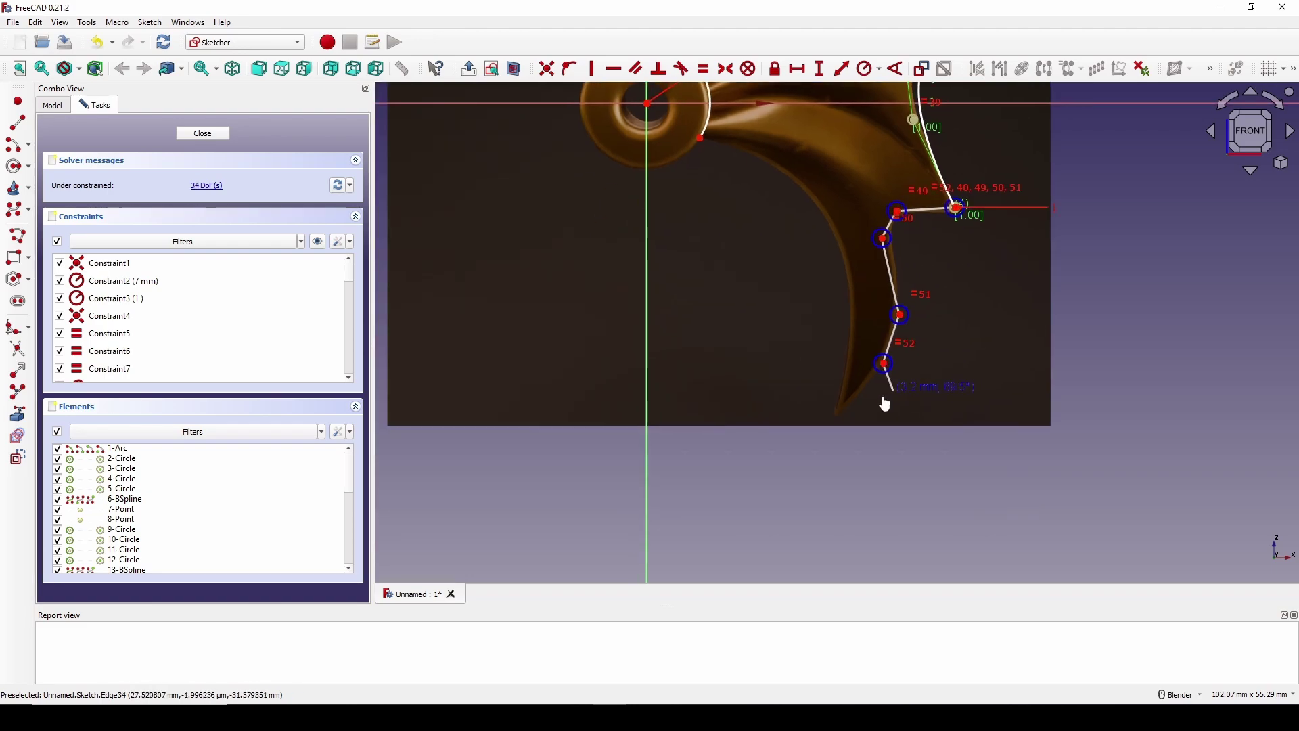
left_click(835, 417)
right_click(834, 416)
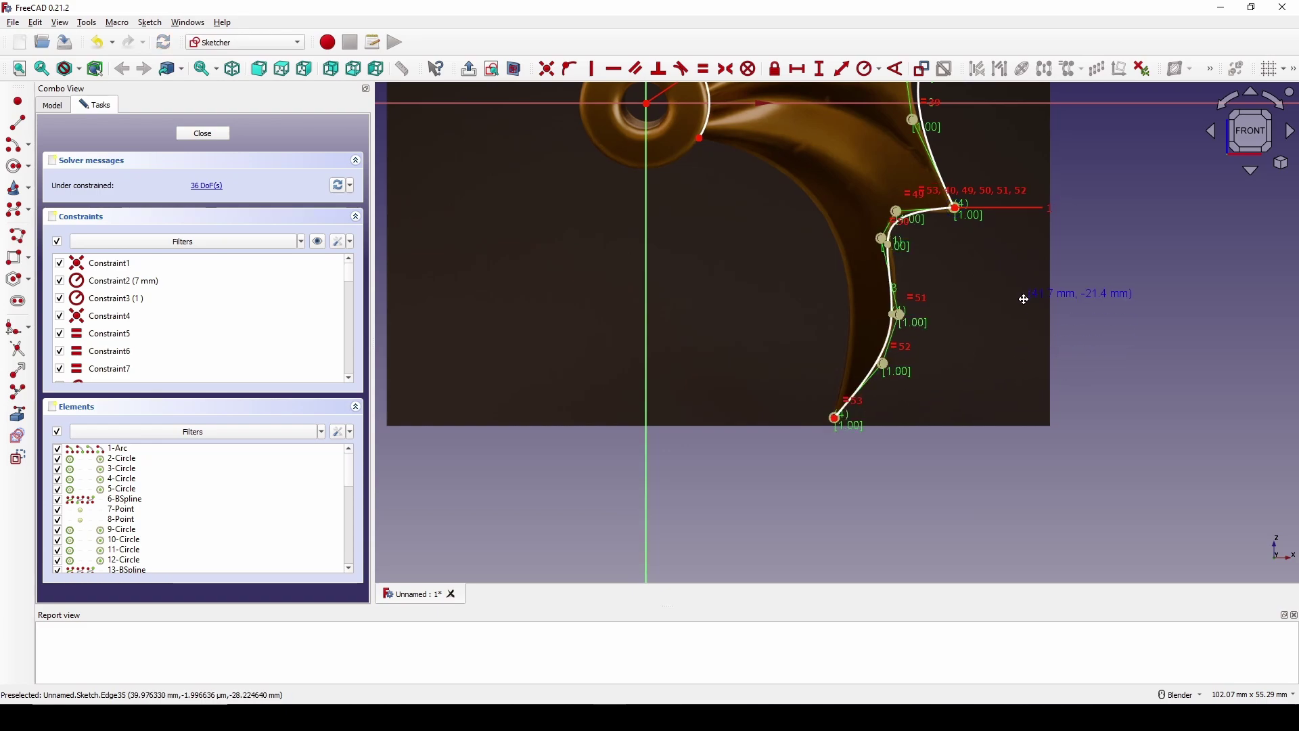
Step: Close the wing outline with a four-point B-spline from the tail's end along its inner edge to the arc's lower end
middle_click_drag(1024, 293, 958, 352, "shift")
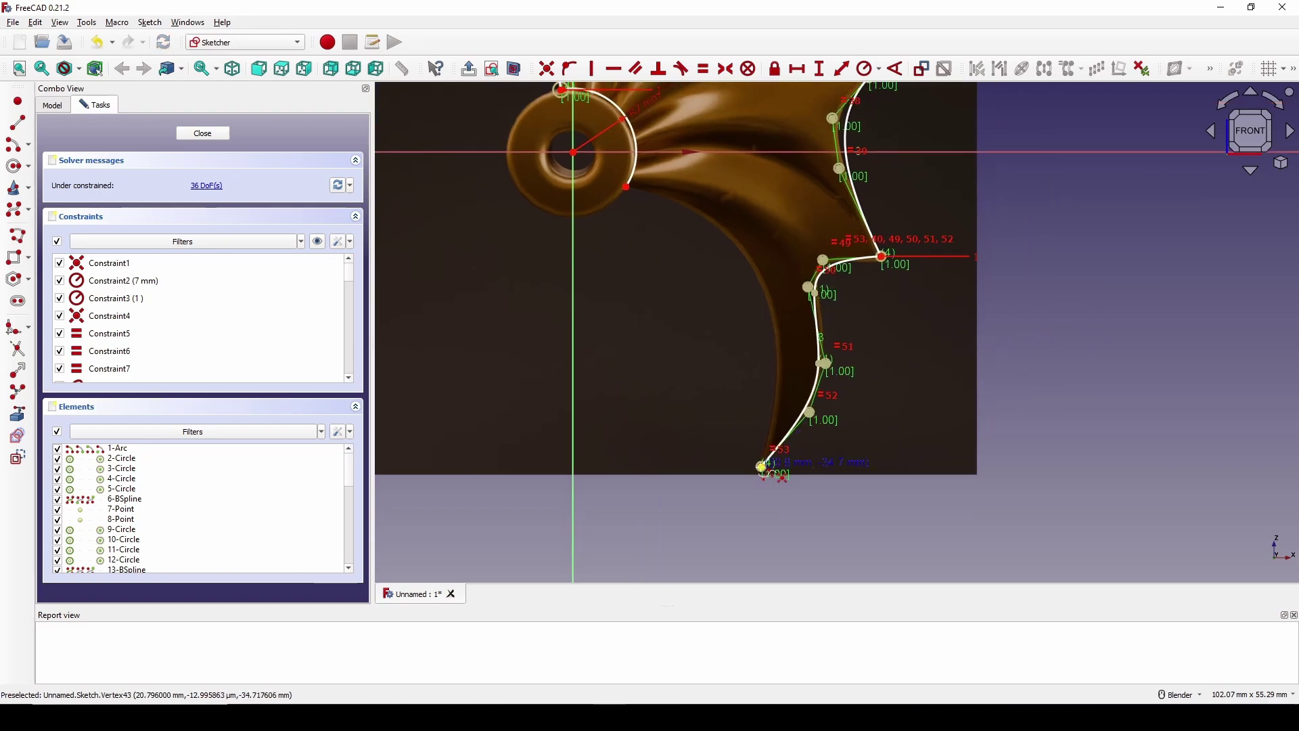
left_click(762, 467)
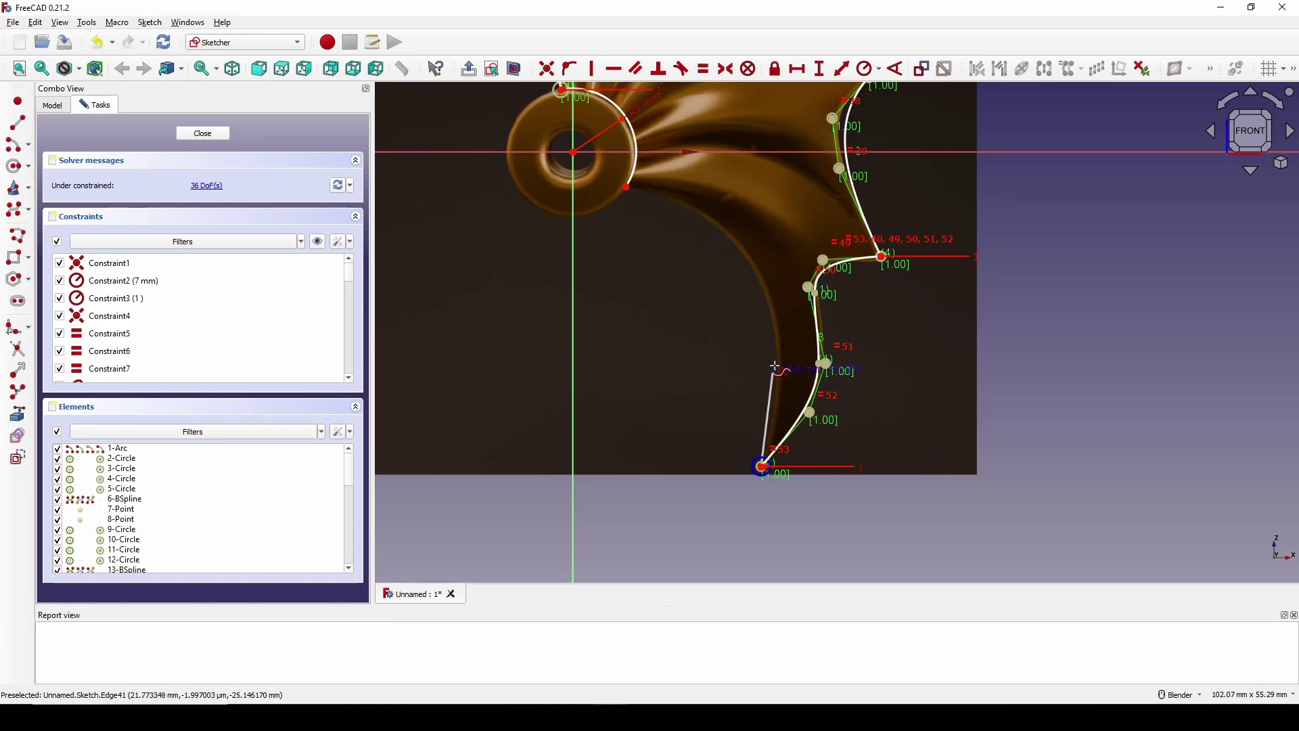
left_click(781, 344)
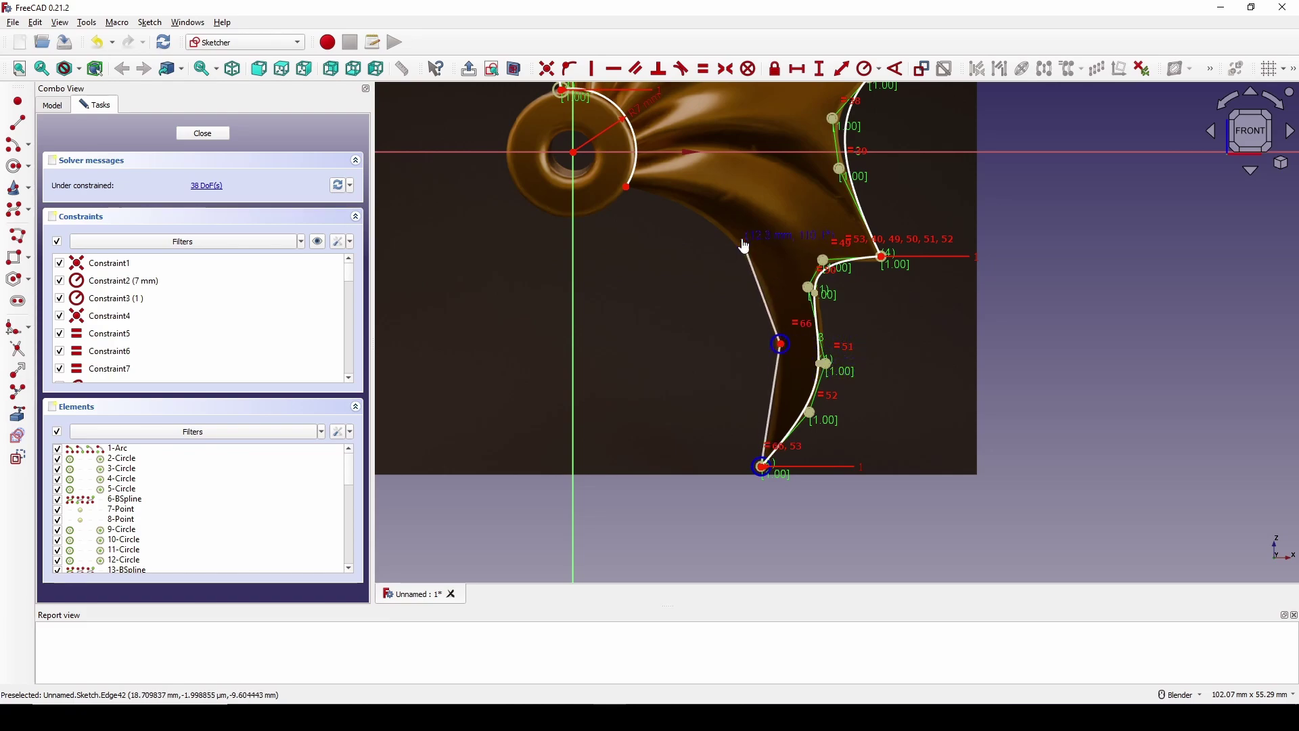
left_click(743, 240)
left_click(625, 187)
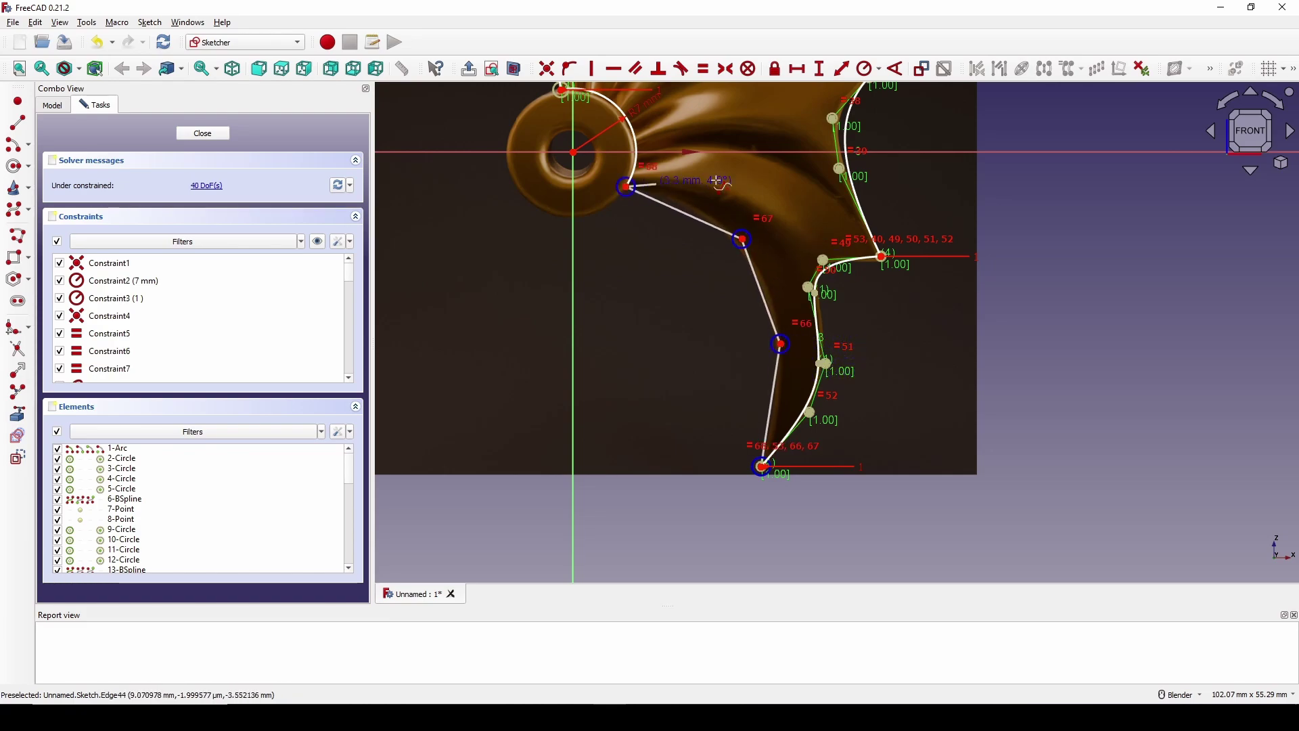
right_click(794, 198)
Step: Move the two middle control points of the tail's inner B-spline outward so the curve follows the tail's inner edge
middle_click_drag(812, 222, 801, 251, "shift")
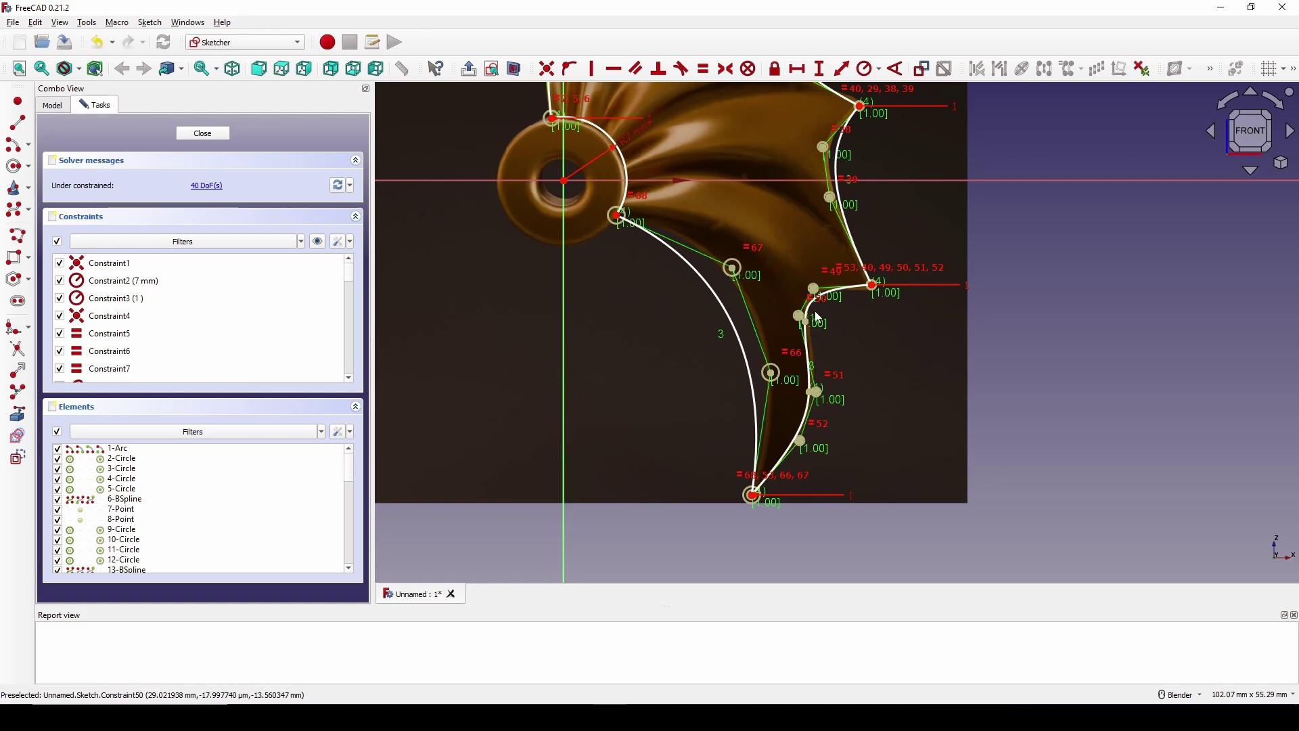
scroll(778, 233, "up", 1)
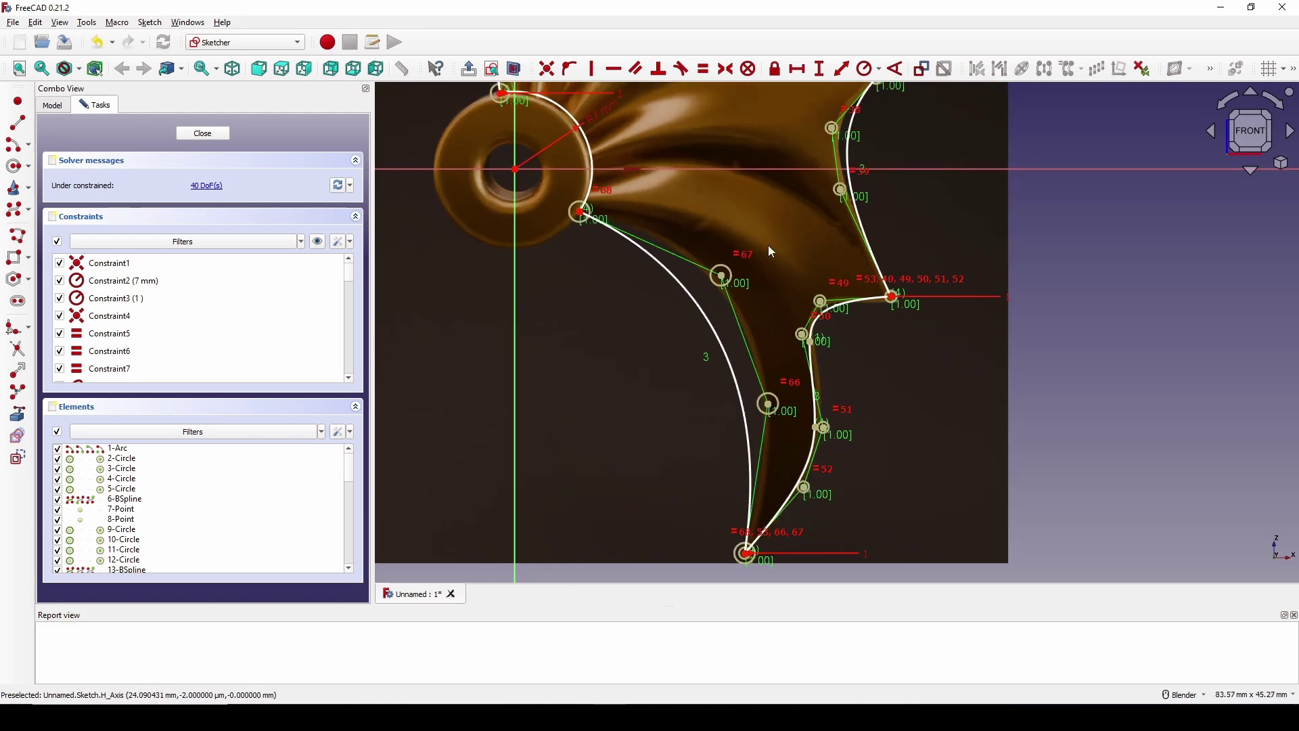
left_click_drag(724, 279, 742, 241)
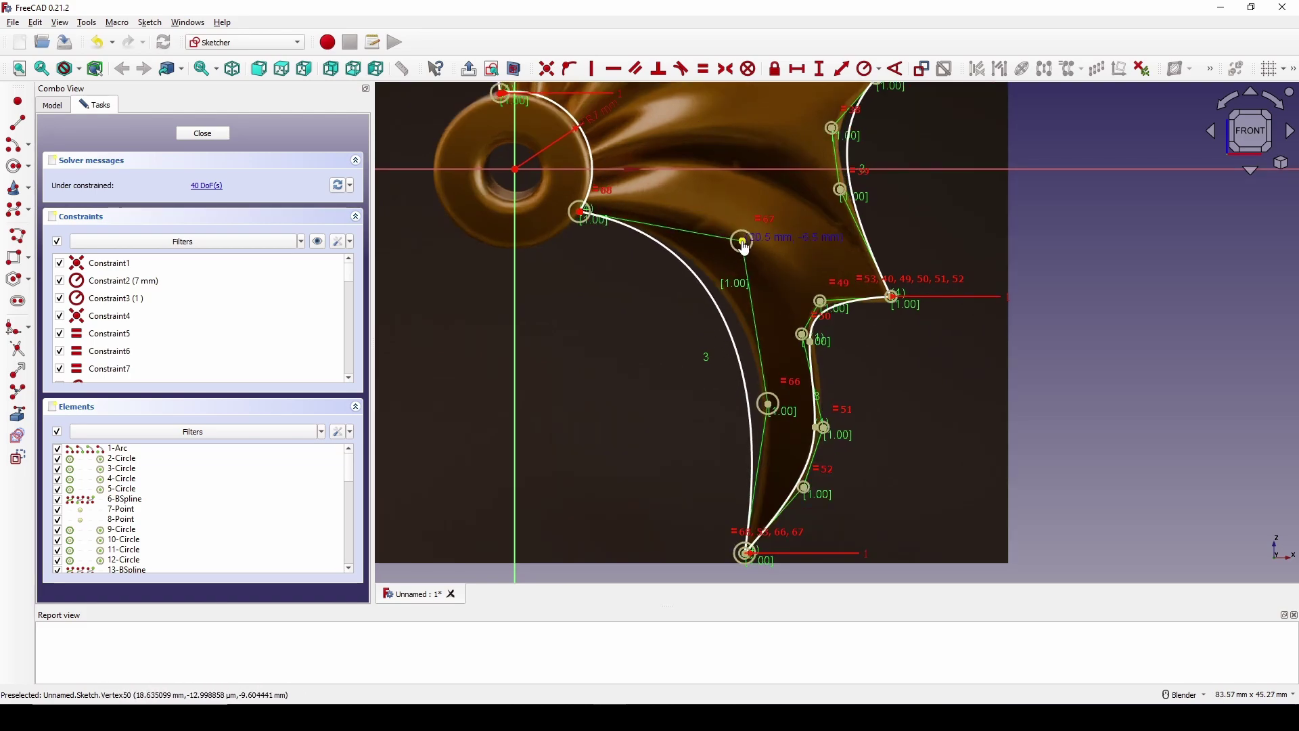
left_click_drag(769, 404, 803, 383)
Step: Shift the two lower control points of the tail's outer B-spline outward to fit the lower bulge of the tail
scroll(844, 386, "up", 4)
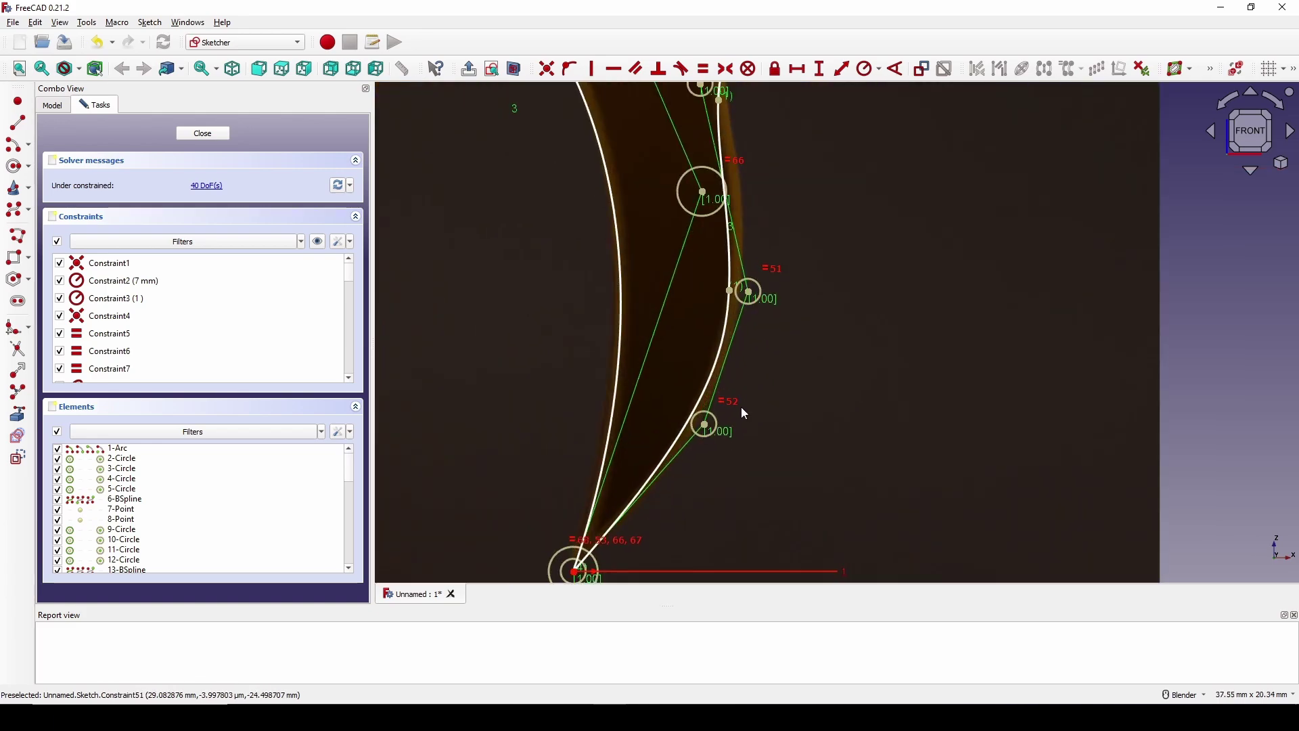
left_click_drag(706, 425, 723, 434)
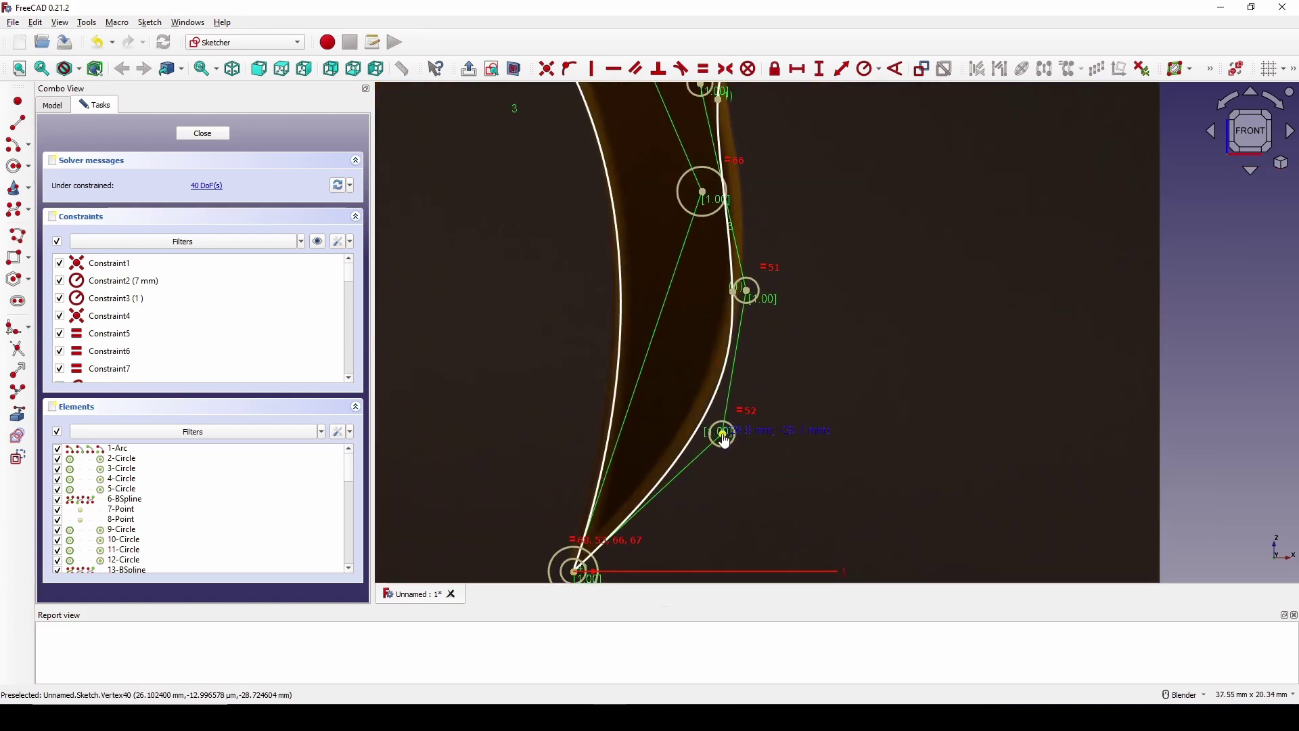
left_click_drag(750, 296, 775, 240)
Step: Adjust the outer tail B-spline's control point at the notch and move the fourth wing tip slightly down and outward to match the image
middle_click_drag(801, 199, 824, 406, "shift")
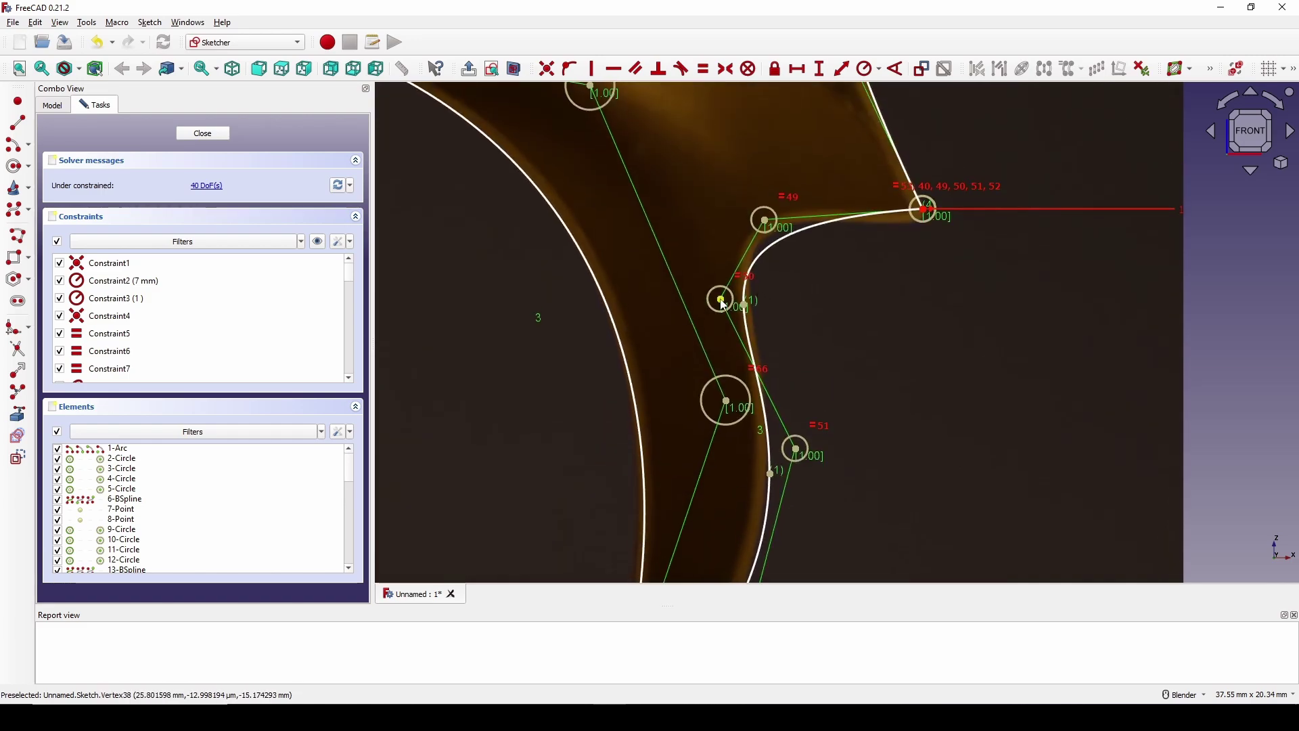
left_click_drag(723, 299, 760, 213)
scroll(894, 214, "down", 1)
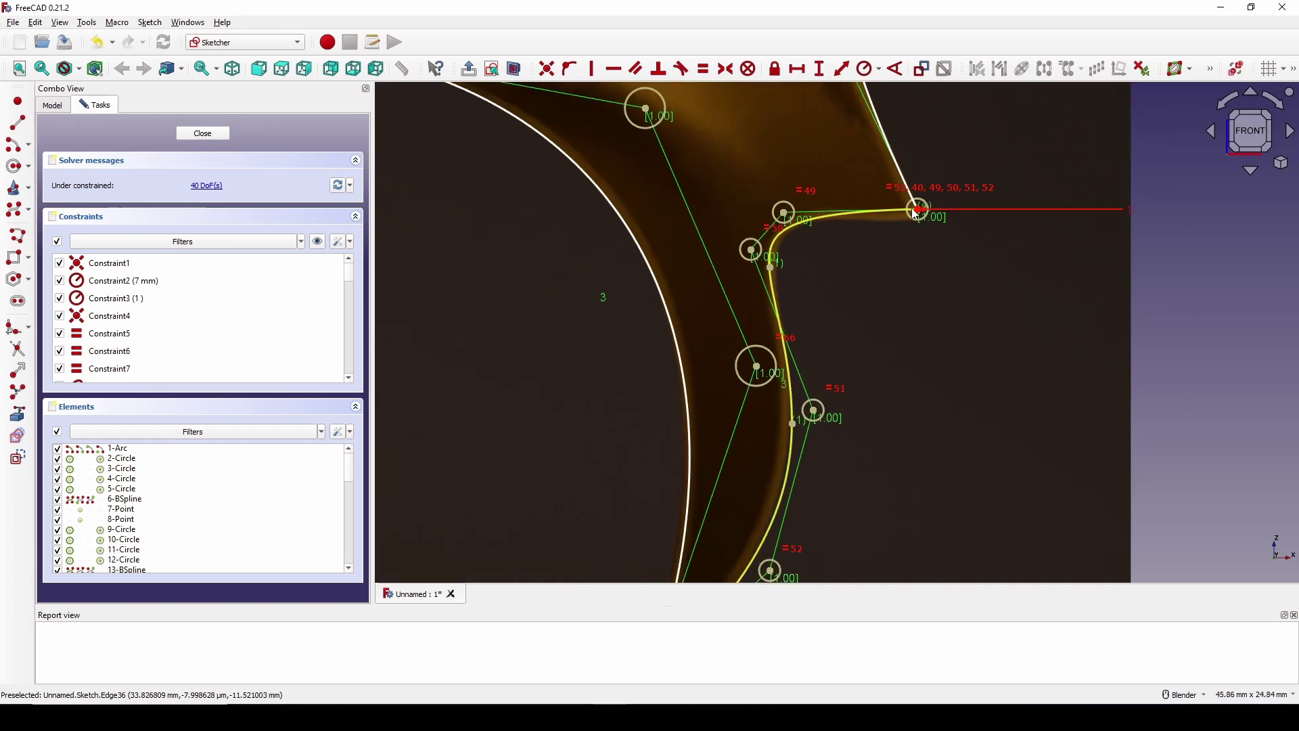
scroll(913, 212, "up", 1)
left_click_drag(918, 212, 936, 229)
scroll(945, 224, "down", 4)
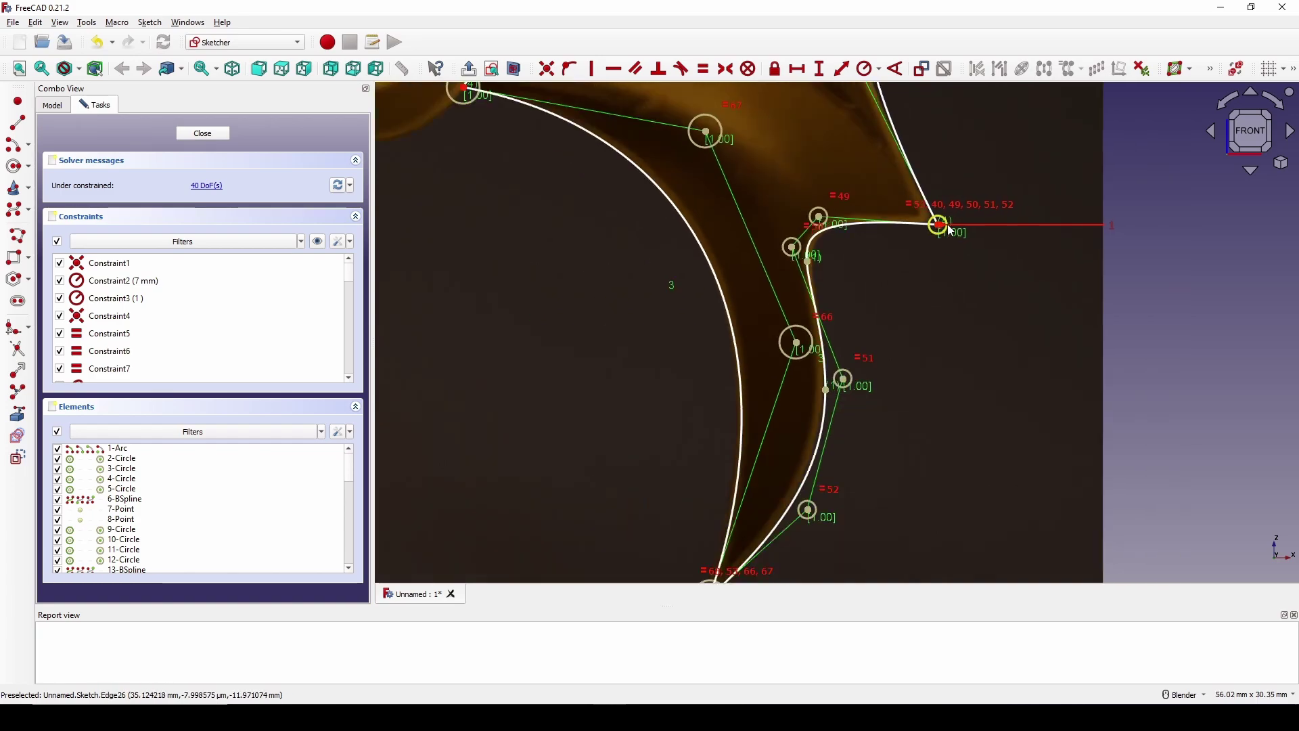
Step: Move both middle control points of the B-spline between the third and fourth tips inward to follow the scalloped edge
middle_click_drag(962, 161, 907, 427, "shift")
scroll(891, 256, "up", 2)
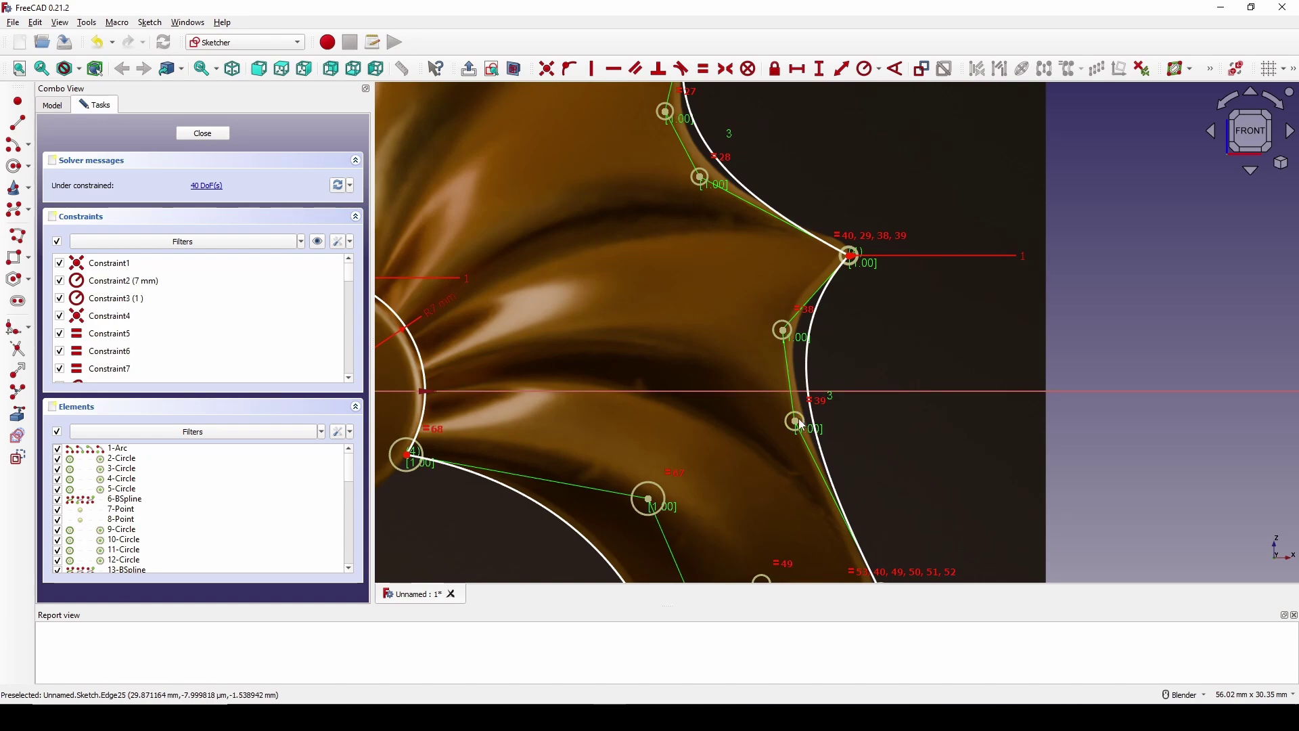
left_click_drag(795, 422, 778, 417)
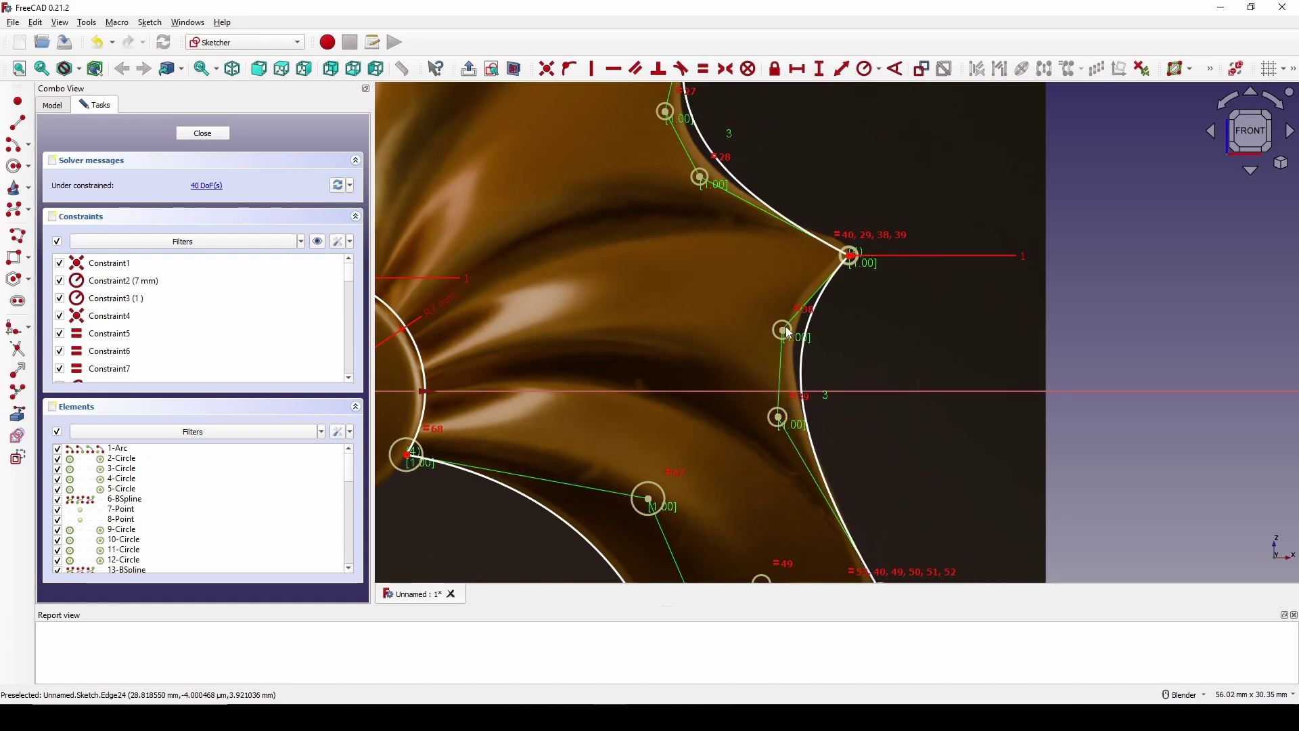
left_click_drag(789, 333, 769, 317)
middle_click_drag(853, 256, 883, 338, "shift")
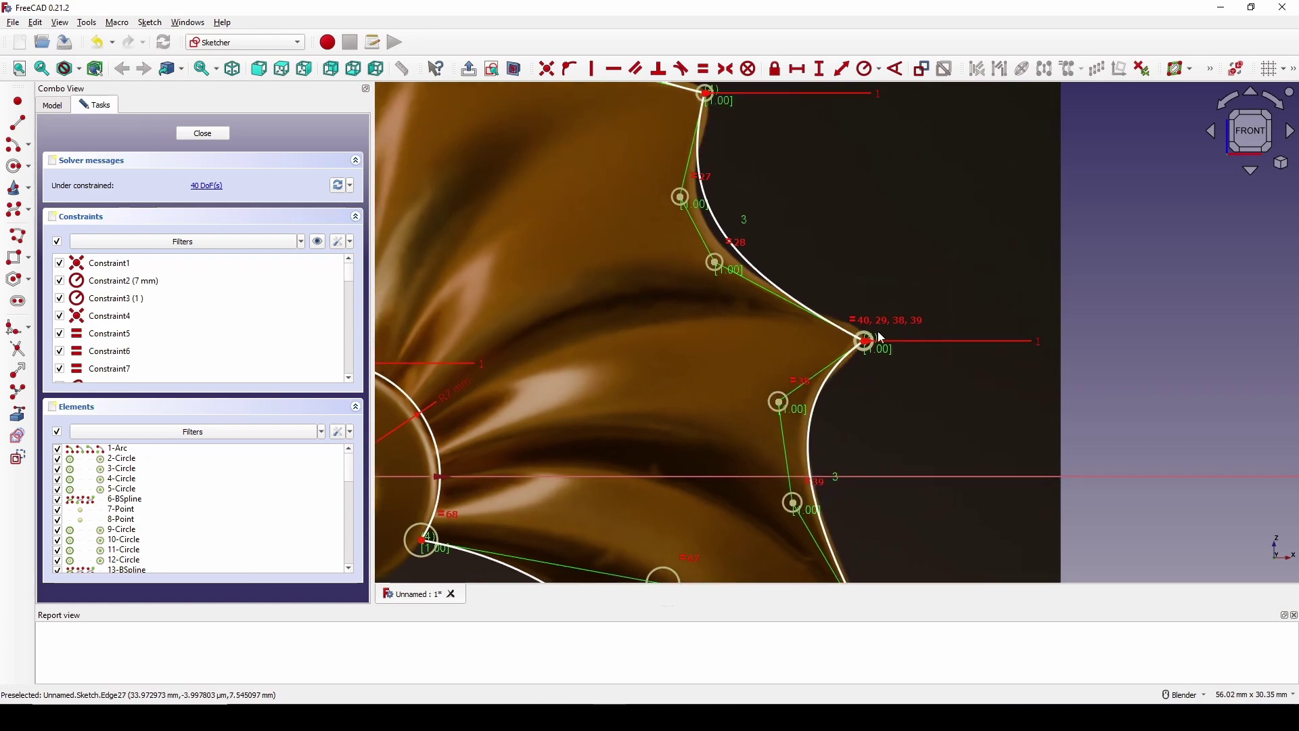
Step: Move the third wing tip slightly outward and shift both middle control points of the B-spline between the second and third tips inward
scroll(866, 341, "up", 1)
left_click_drag(864, 343, 879, 338)
scroll(878, 338, "down", 1)
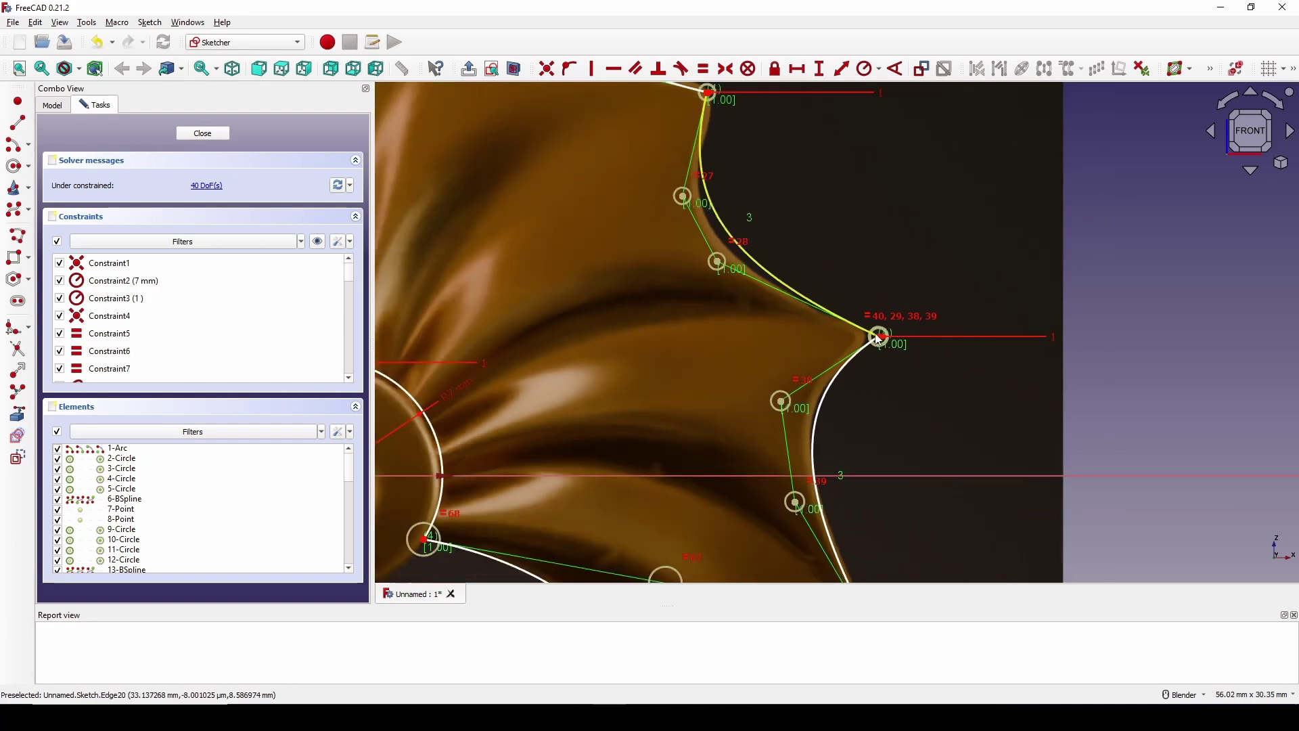
middle_click_drag(839, 305, 870, 421, "shift")
scroll(870, 420, "up", 1)
left_click_drag(708, 375, 697, 380)
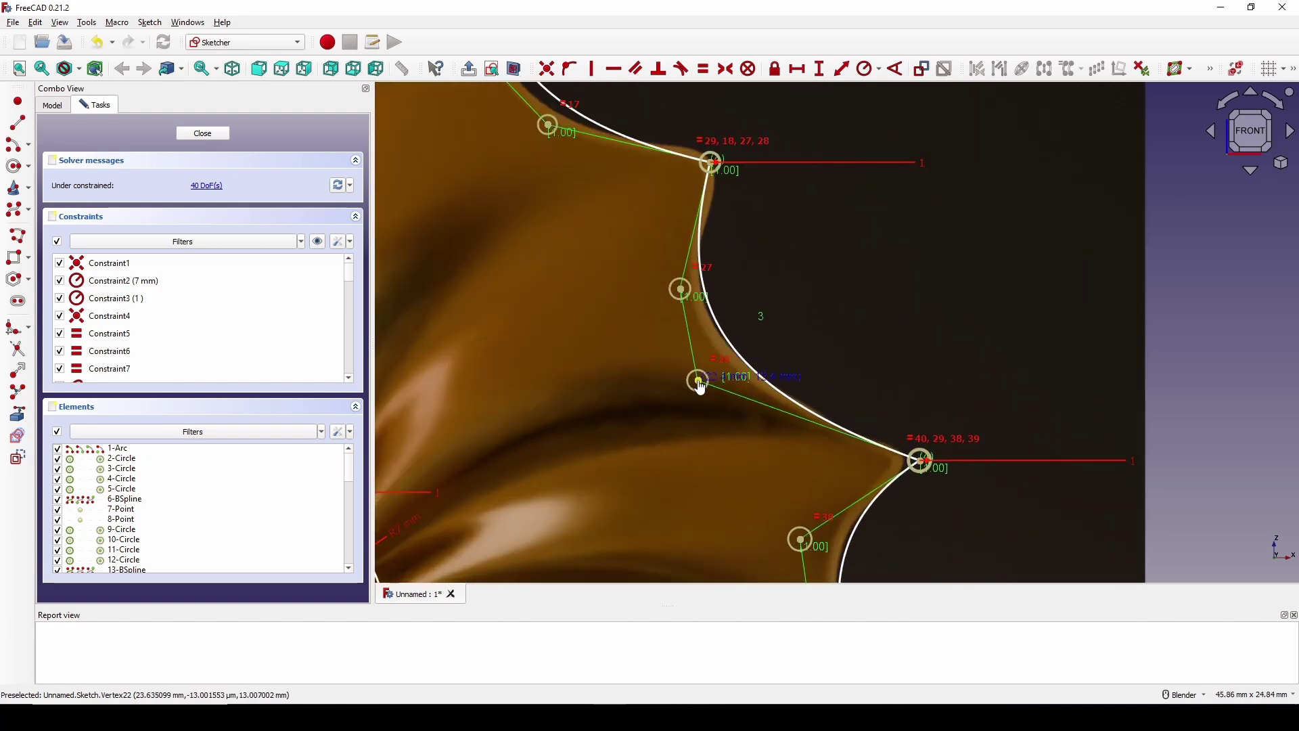
left_click_drag(680, 290, 677, 310)
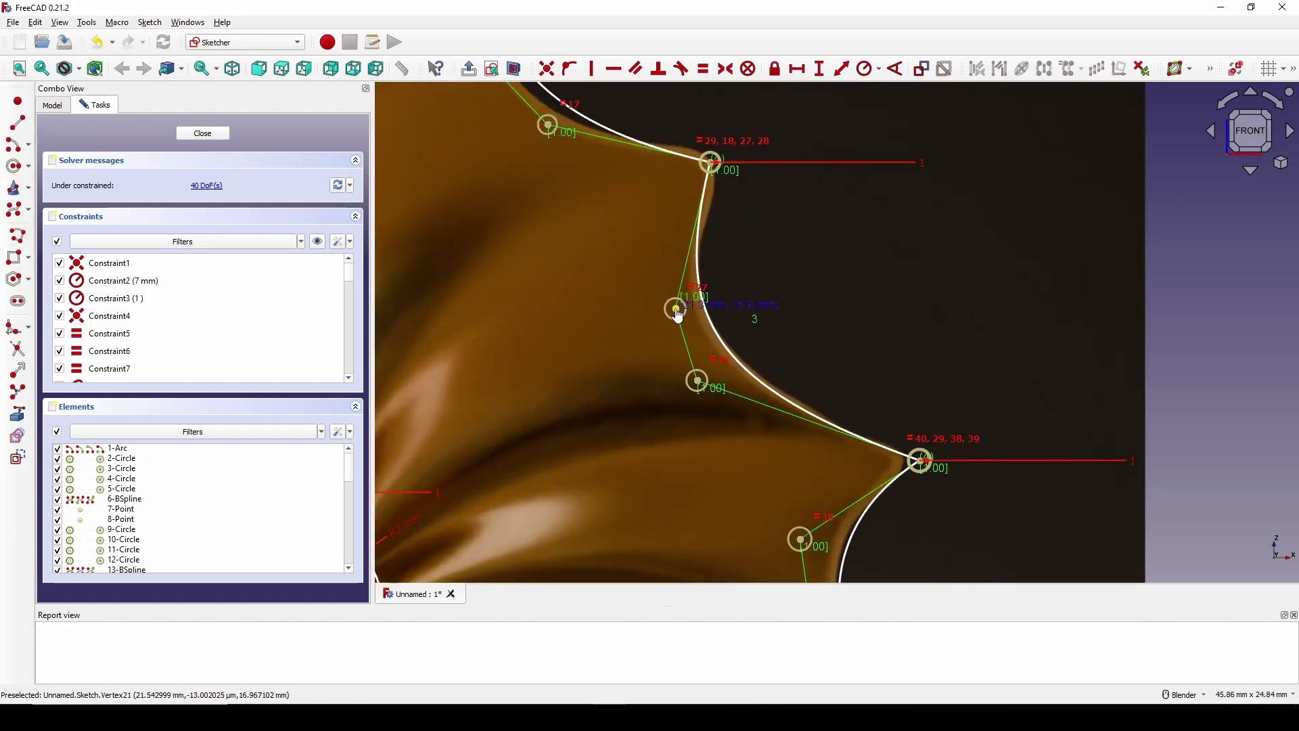
Step: Move the second wing tip outward and shift both middle control points of the B-spline between the first and second tips inward
left_click_drag(711, 163, 725, 163)
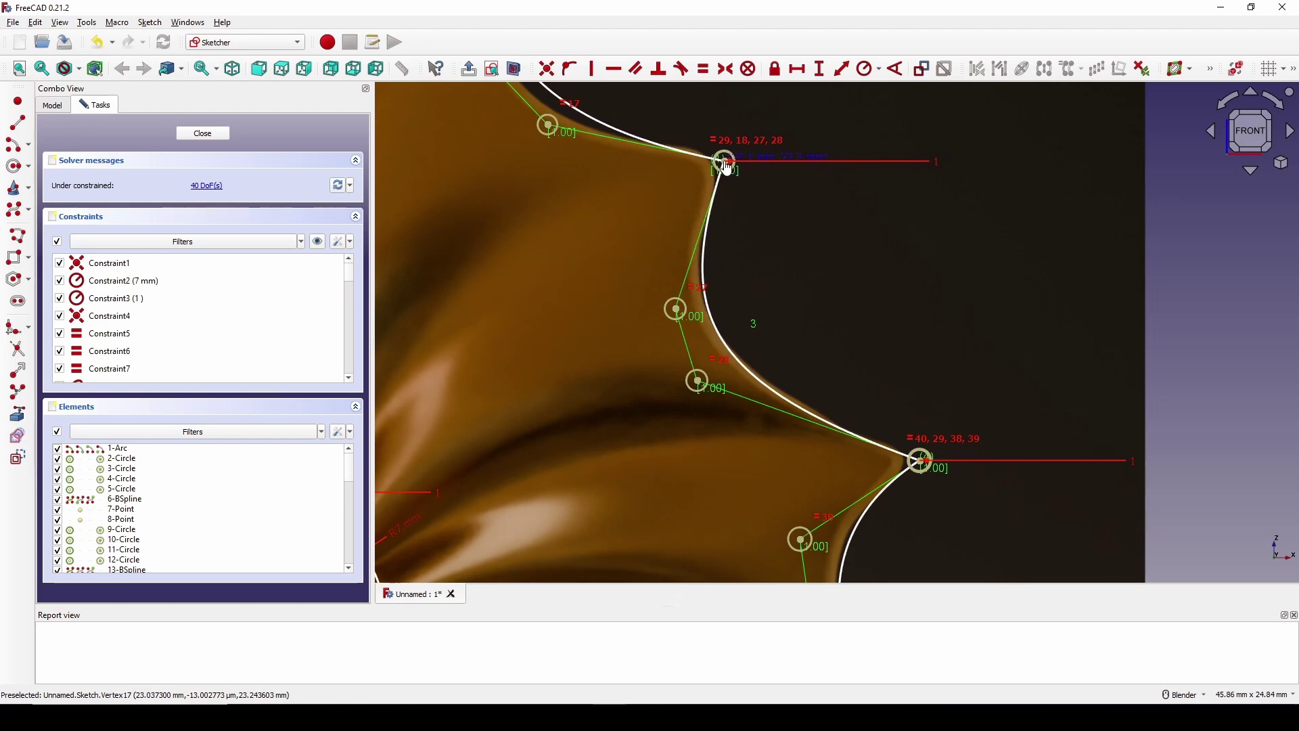
scroll(724, 163, "down", 2)
middle_click_drag(635, 149, 715, 330, "shift")
scroll(716, 329, "up", 1)
scroll(715, 329, "up", 1)
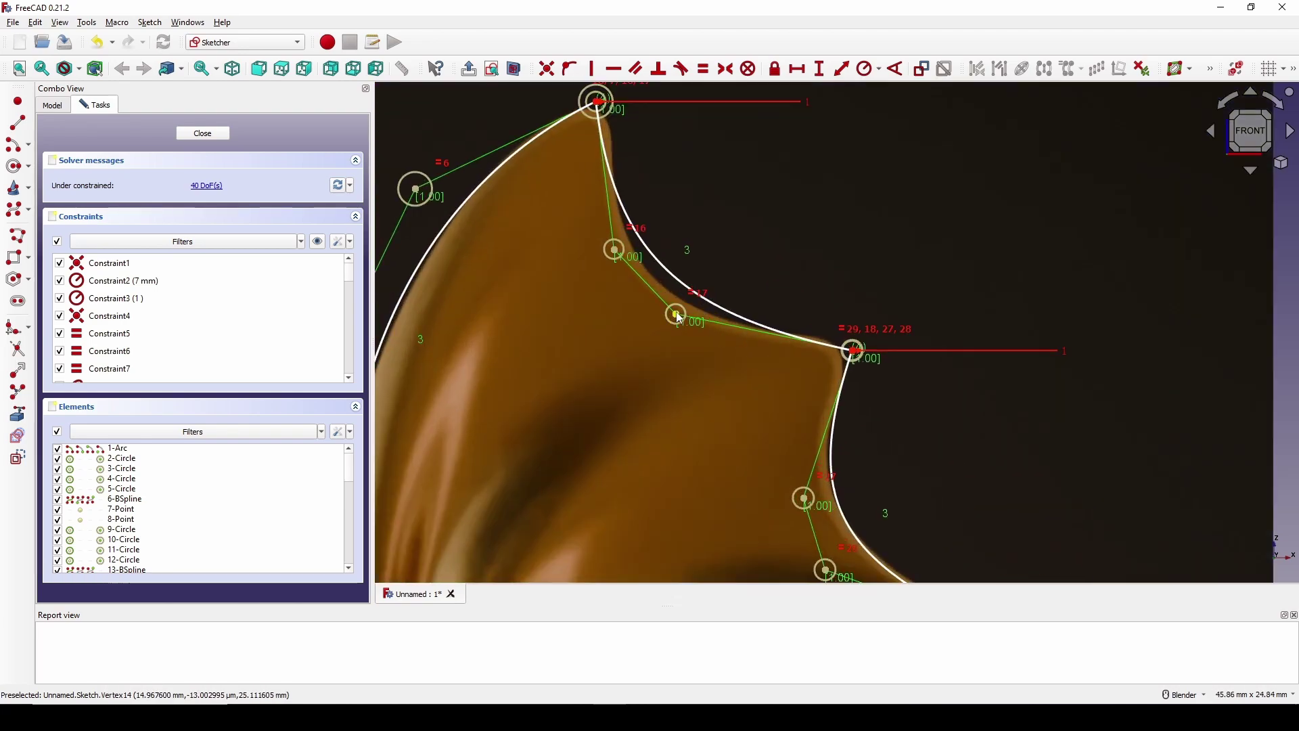
mouse_move(677, 317)
left_mouse_down()
mouse_move(665, 326)
mouse_move(675, 331)
left_mouse_up()
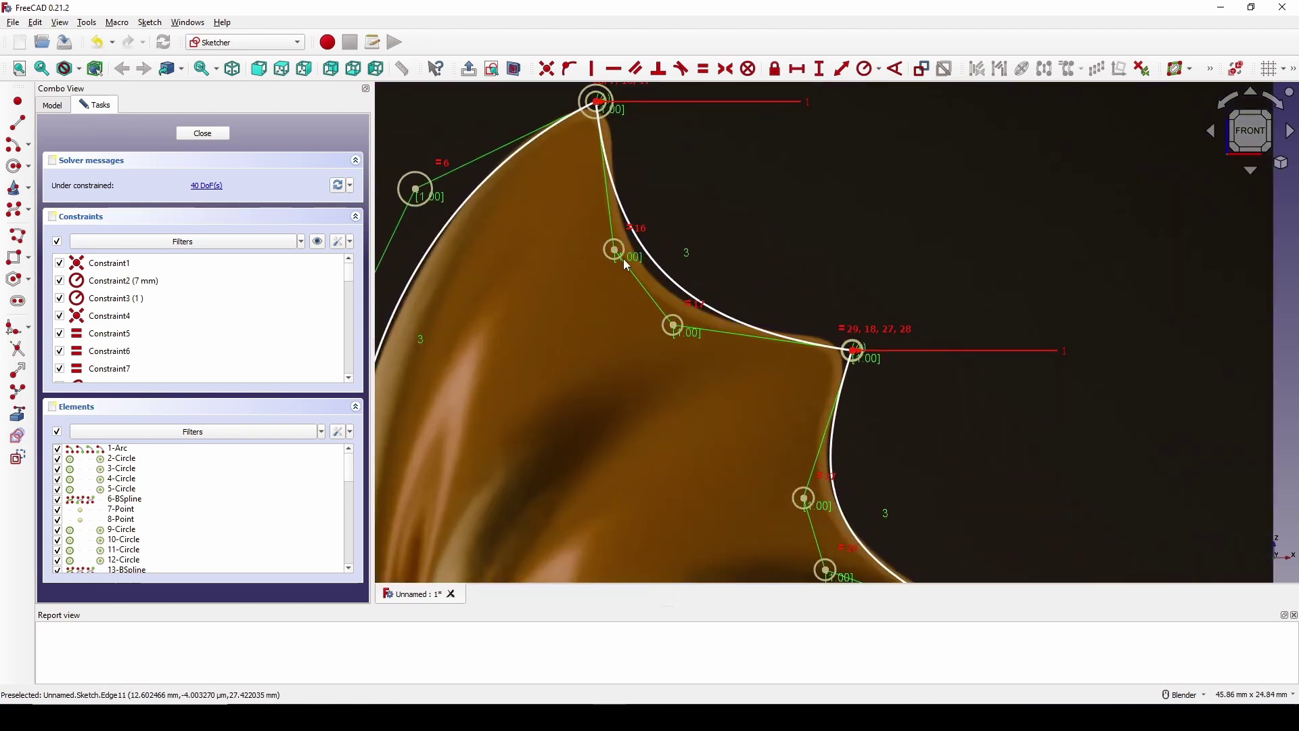
left_click_drag(616, 254, 599, 287)
scroll(600, 284, "down", 3)
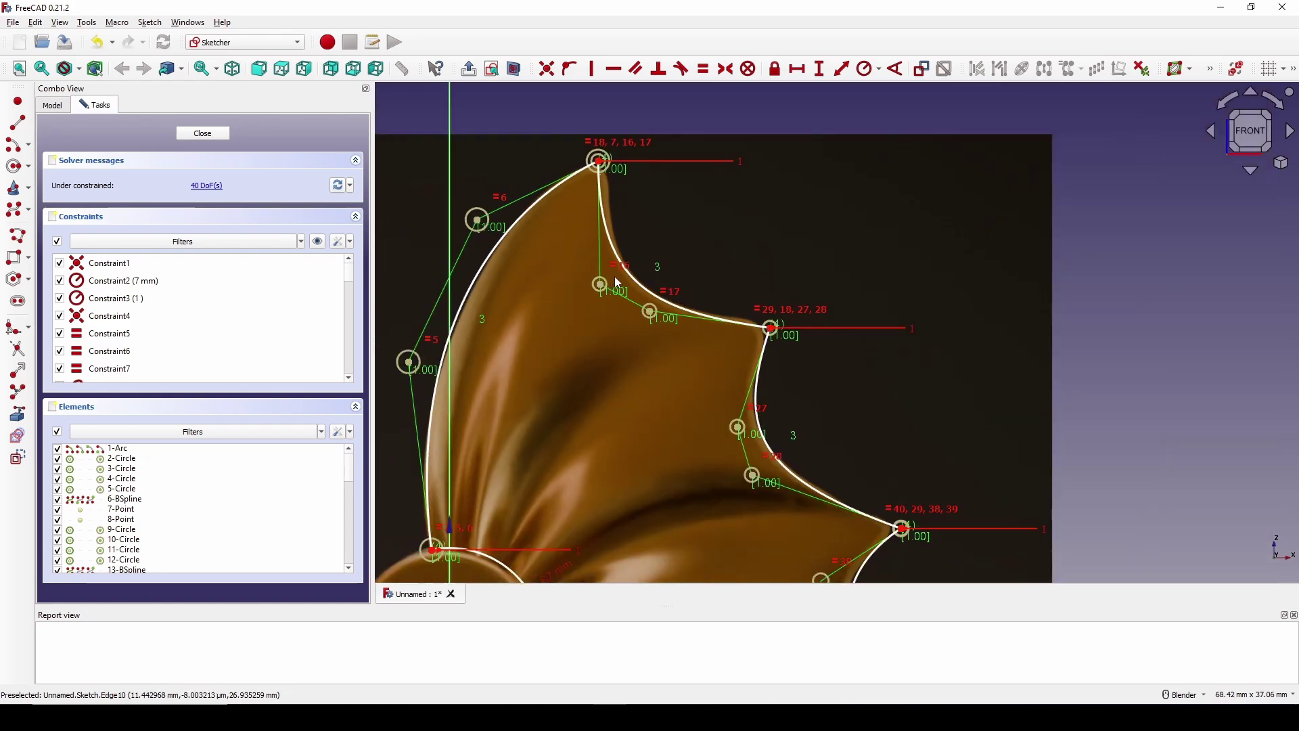
Step: Fillet the first wing tip between the outer leading-edge B-spline and the adjacent scalloped B-spline
mouse_move(700, 287)
middle_mouse_down("shift")
mouse_move(741, 212)
mouse_move(686, 211)
middle_mouse_up("shift")
scroll(740, 212, "down", 1)
scroll(974, 271, "up", 1)
middle_click_drag(963, 267, 1070, 329, "shift")
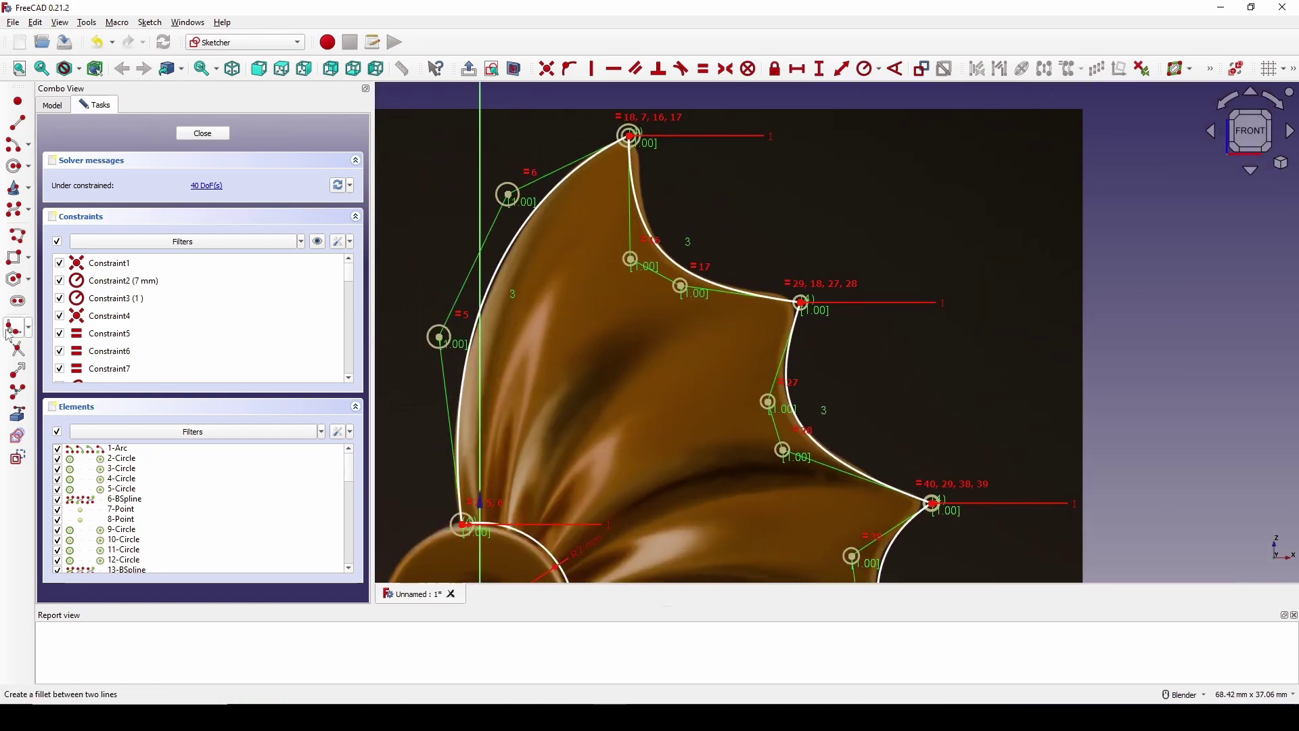
scroll(591, 285, "up", 2)
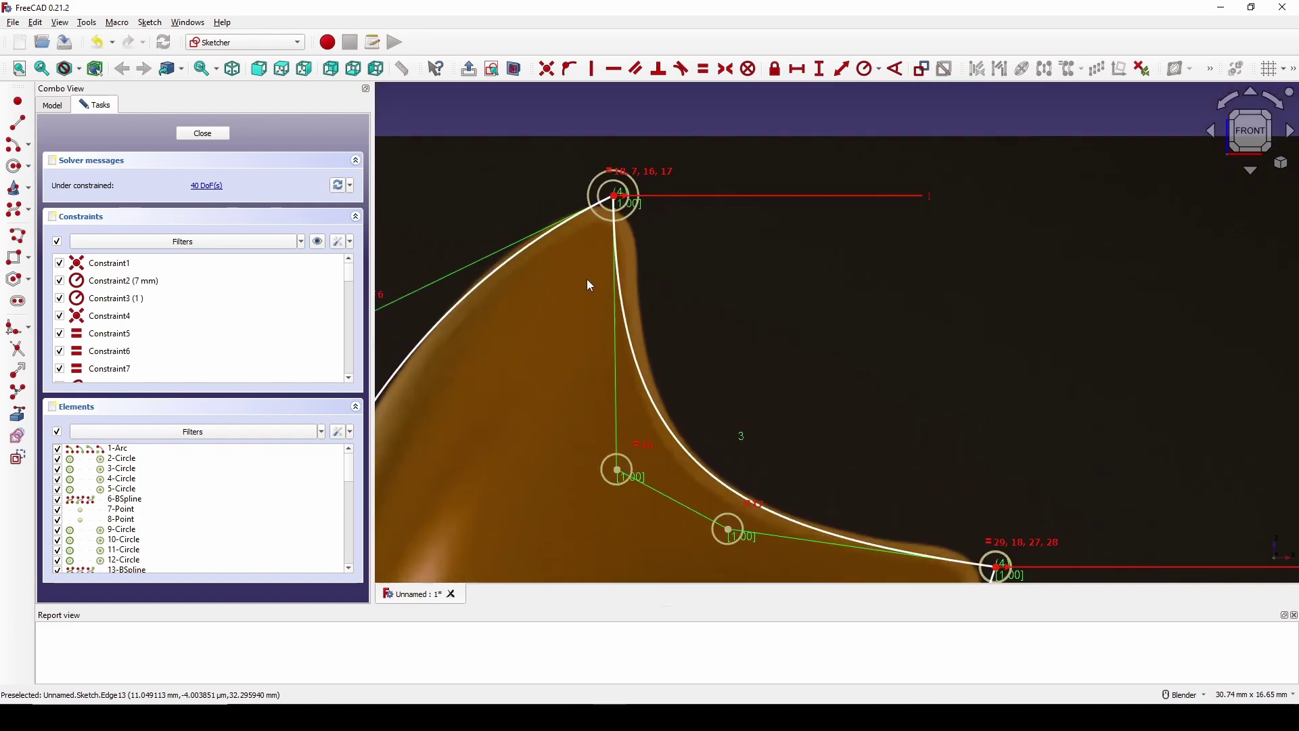
left_click(557, 230)
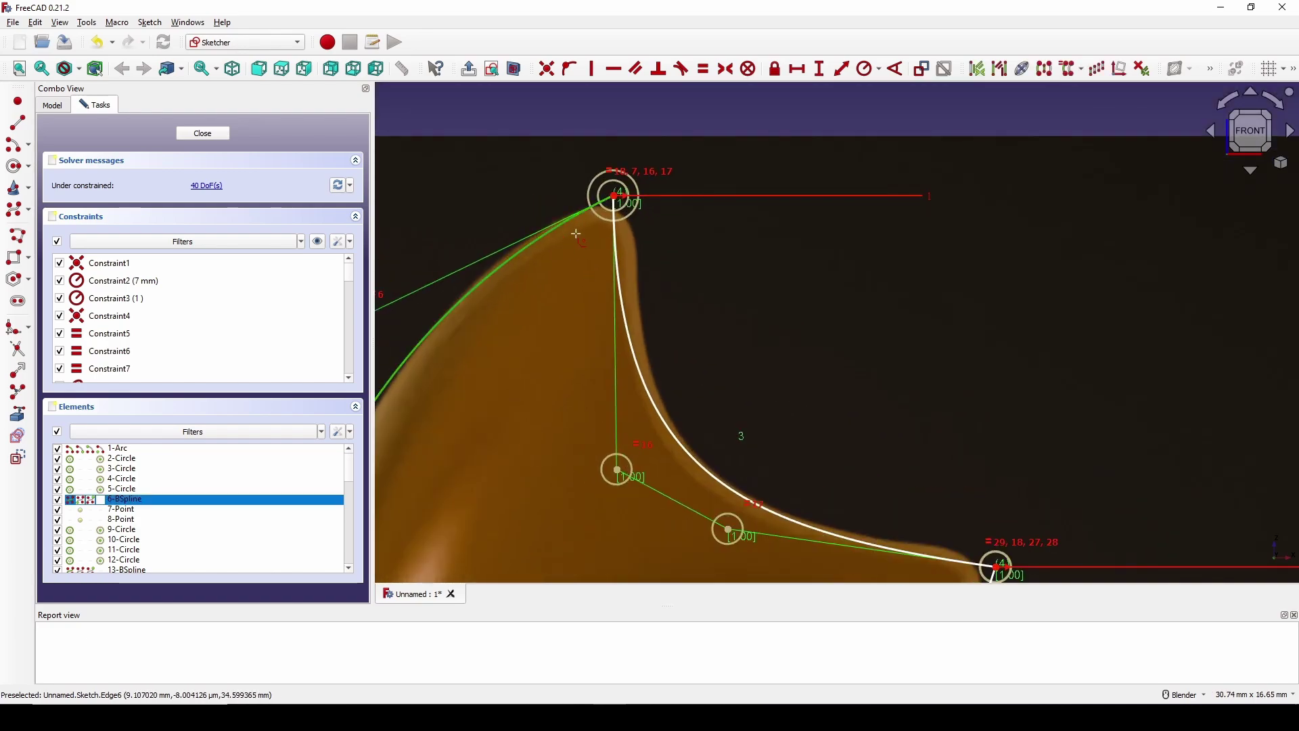
left_click(619, 269)
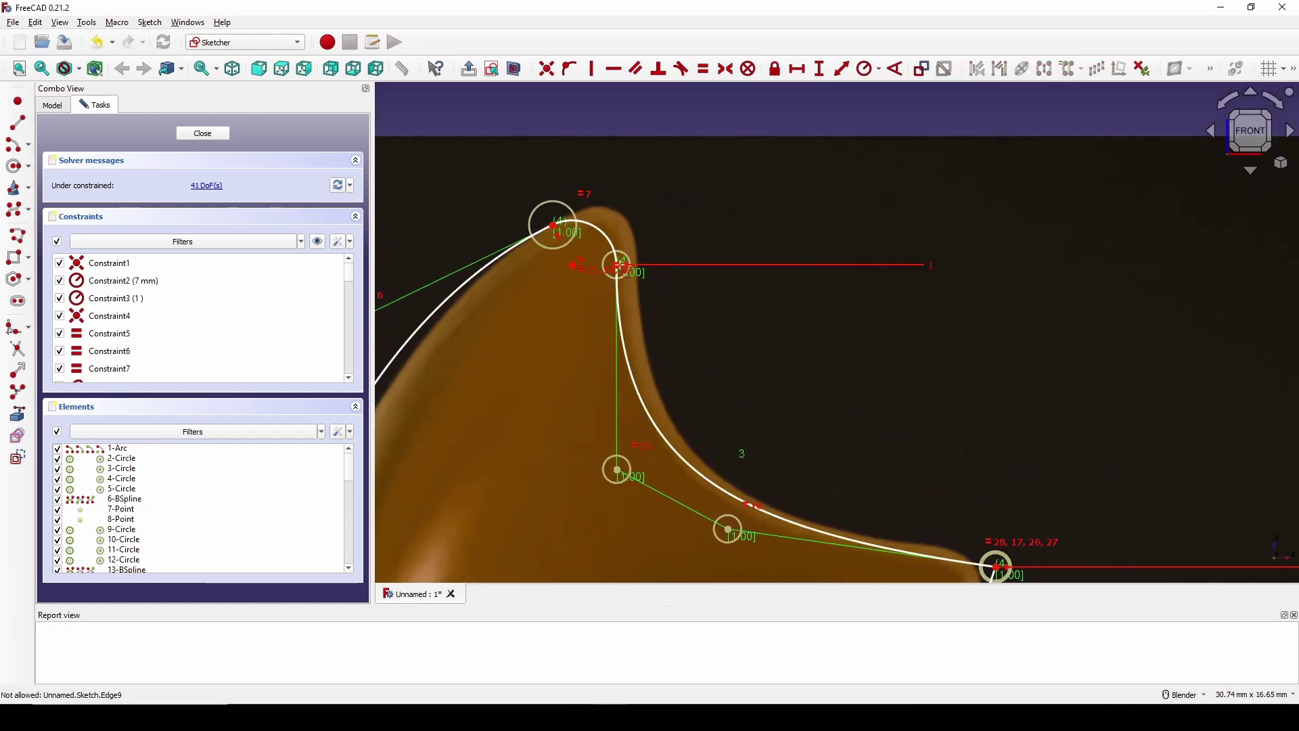
Step: Fillet the second wing tip between its two adjoining B-splines to match the rounded corner in the image
scroll(739, 334, "down", 2)
scroll(738, 334, "down", 1)
middle_click_drag(834, 360, 676, 148, "shift")
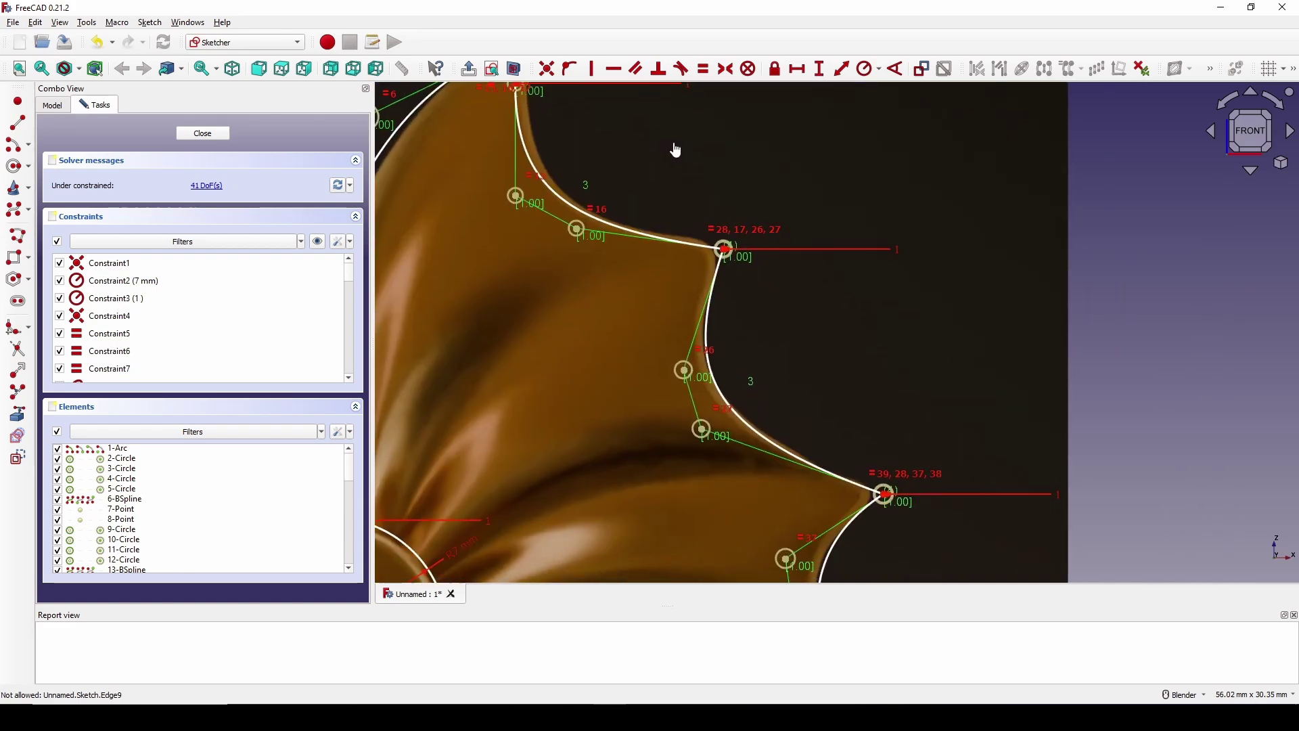
scroll(729, 264, "up", 2)
left_click(665, 273)
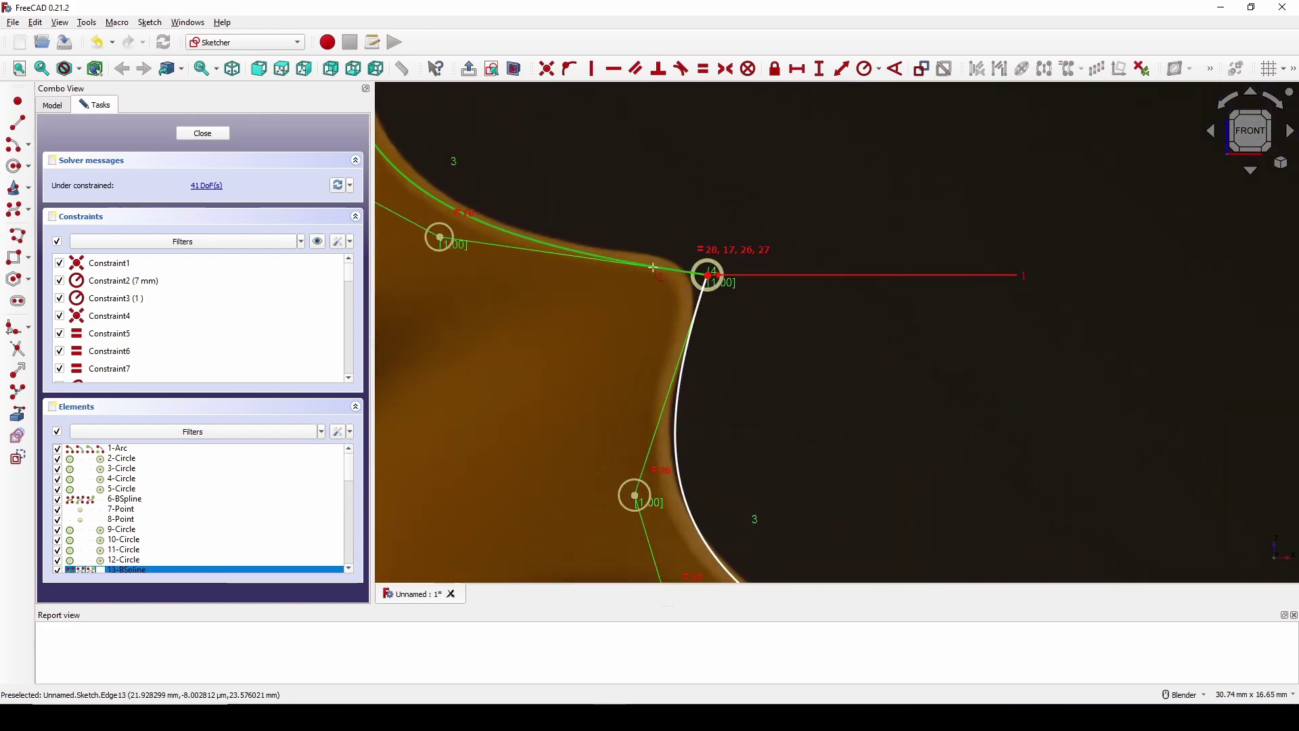
left_click(694, 310)
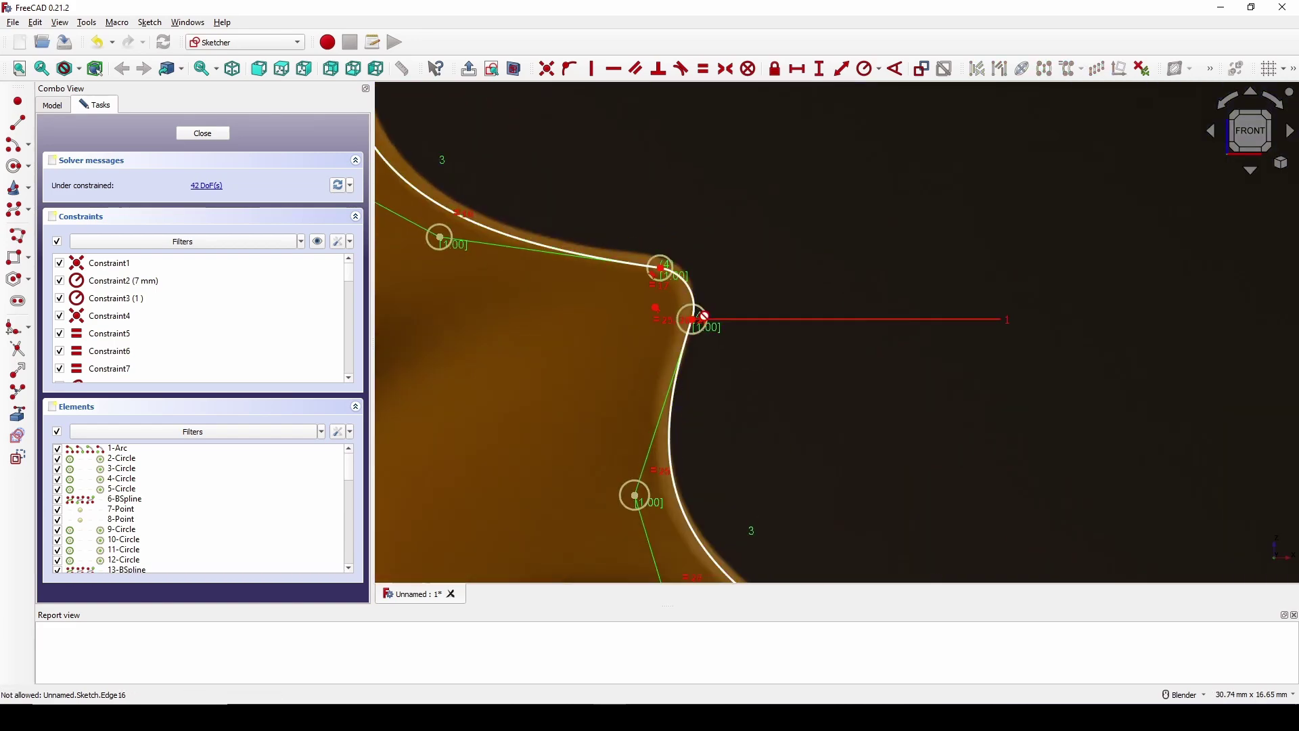
Step: Fillet the third wing tip between the two B-splines meeting there
scroll(694, 310, "down", 5)
middle_click_drag(804, 455, 697, 284, "shift")
scroll(698, 283, "up", 2)
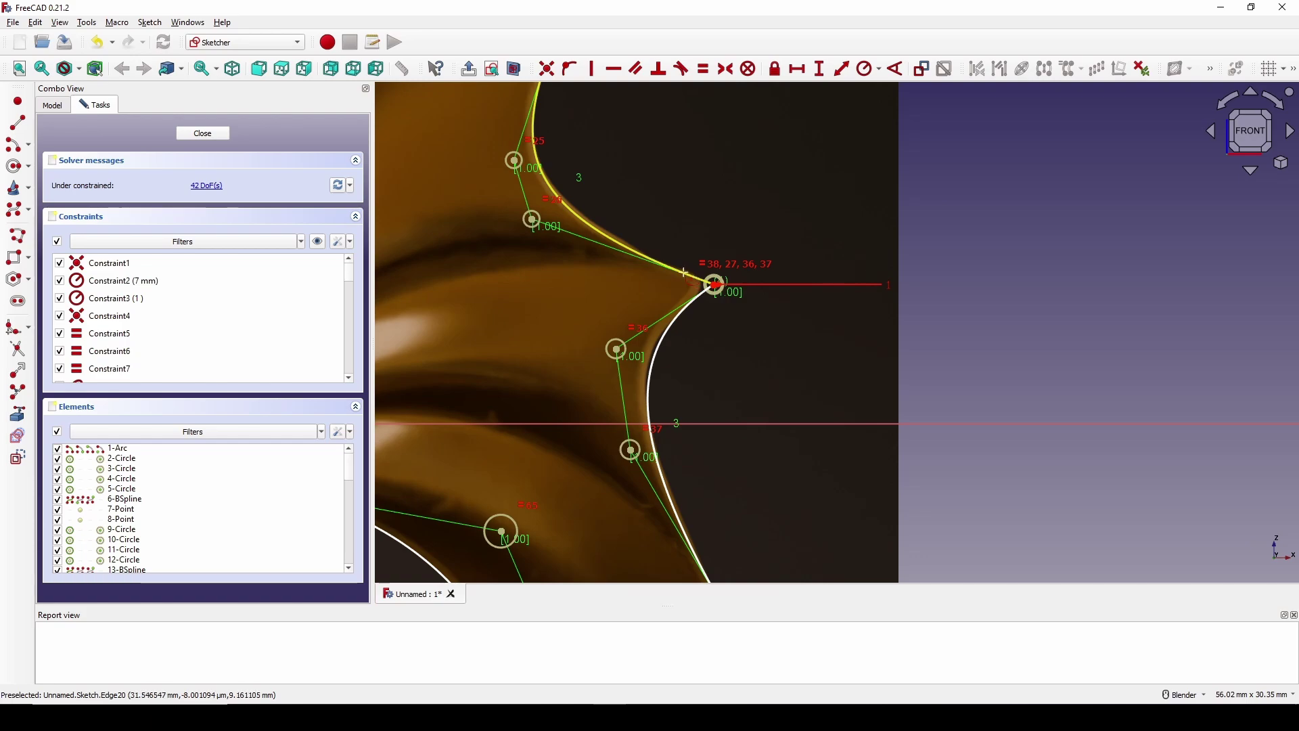
left_click(698, 282)
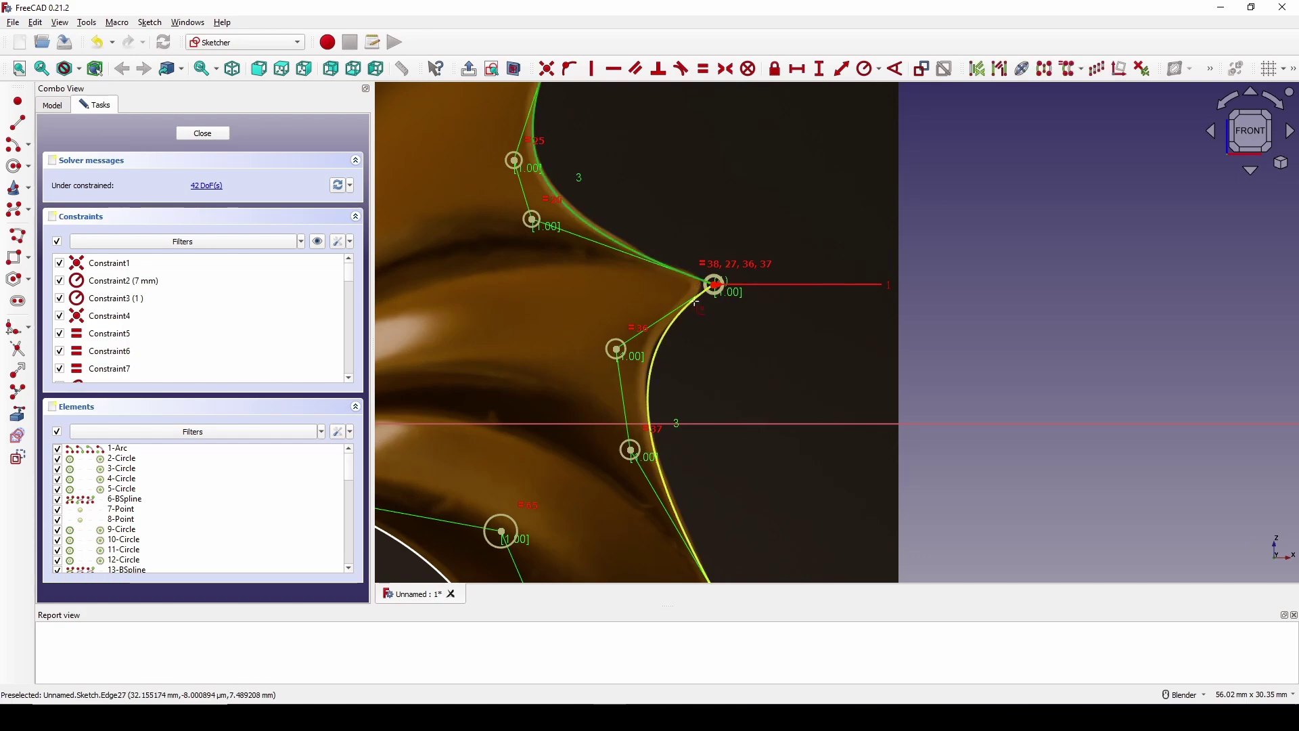
left_click(694, 303)
Step: Fillet the fourth wing tip between the scalloped B-spline and the tail's outer B-spline
scroll(694, 303, "down", 2)
middle_click_drag(723, 508, 702, 282, "shift")
scroll(701, 283, "up", 3)
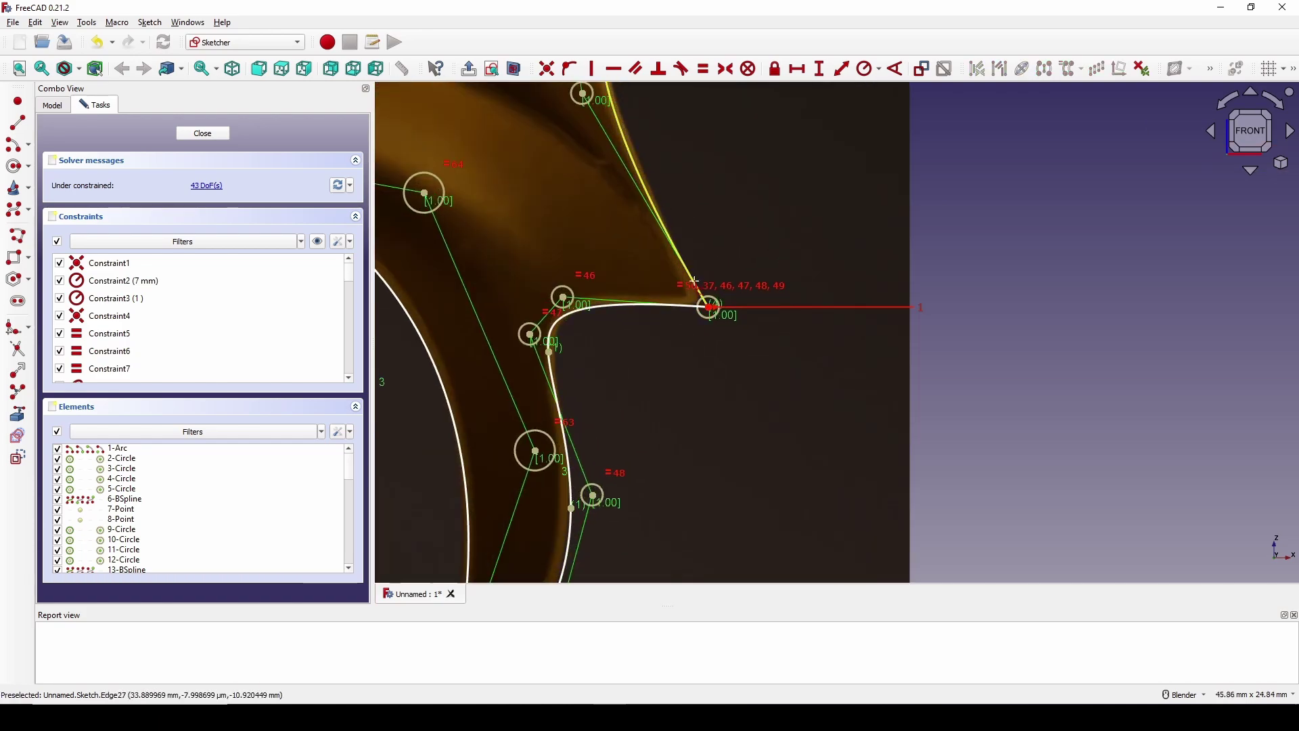
left_click(694, 281)
left_click(677, 305)
Step: Fillet the pointed end of the tail between its inner and outer B-splines and end the Fillet command
scroll(668, 324, "down", 2)
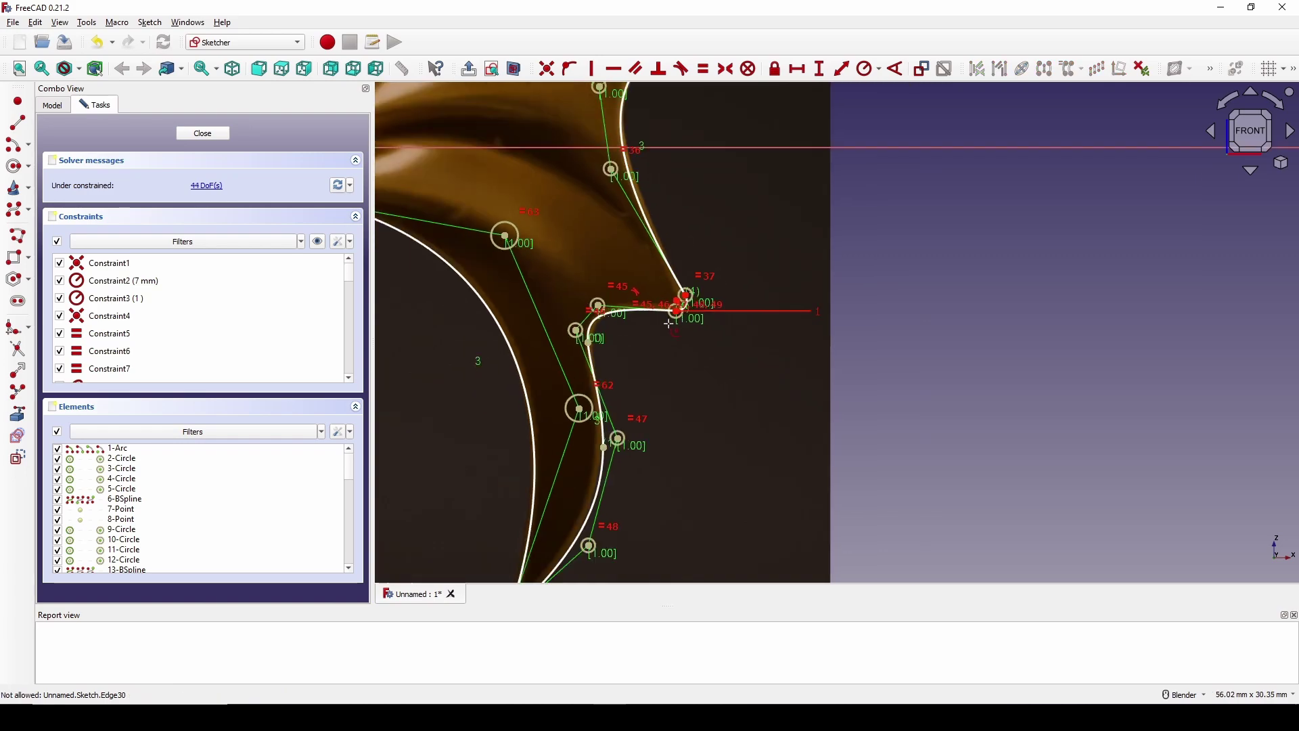
middle_click_drag(614, 466, 662, 277, "shift")
scroll(661, 277, "up", 1)
scroll(609, 392, "up", 8)
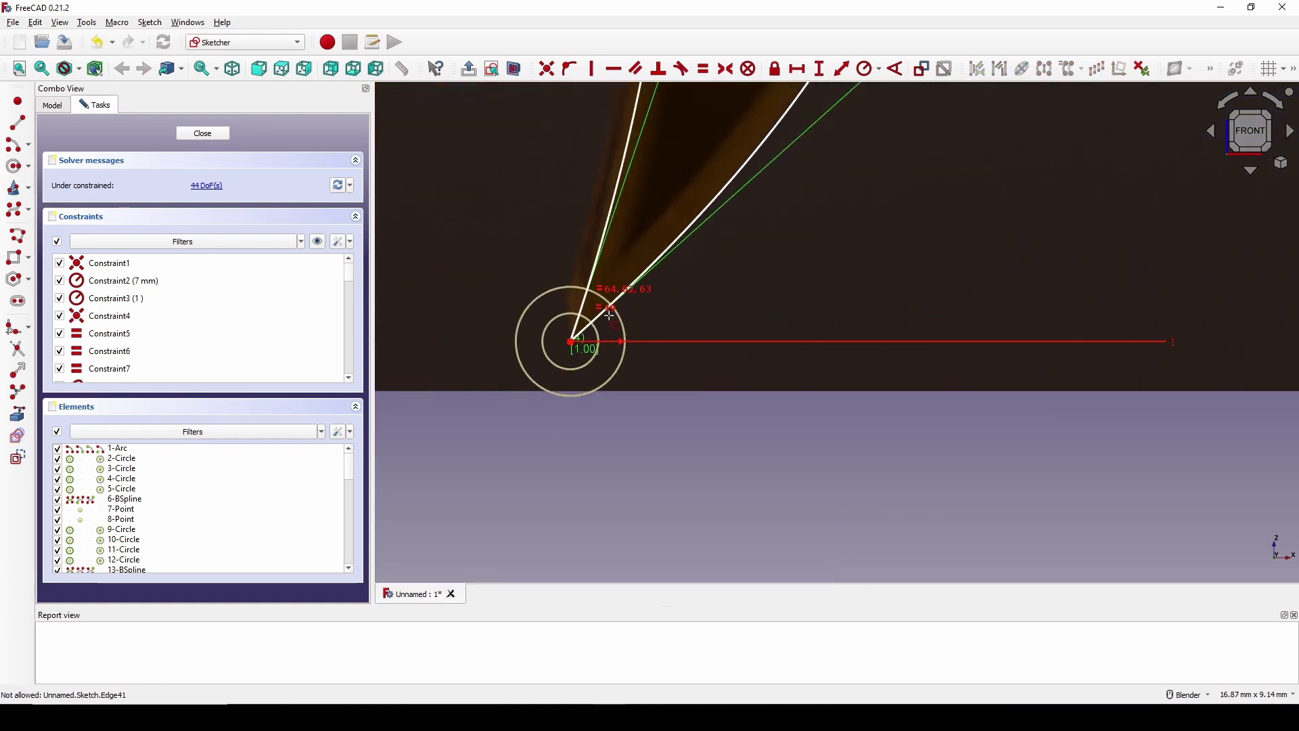
left_click(561, 319)
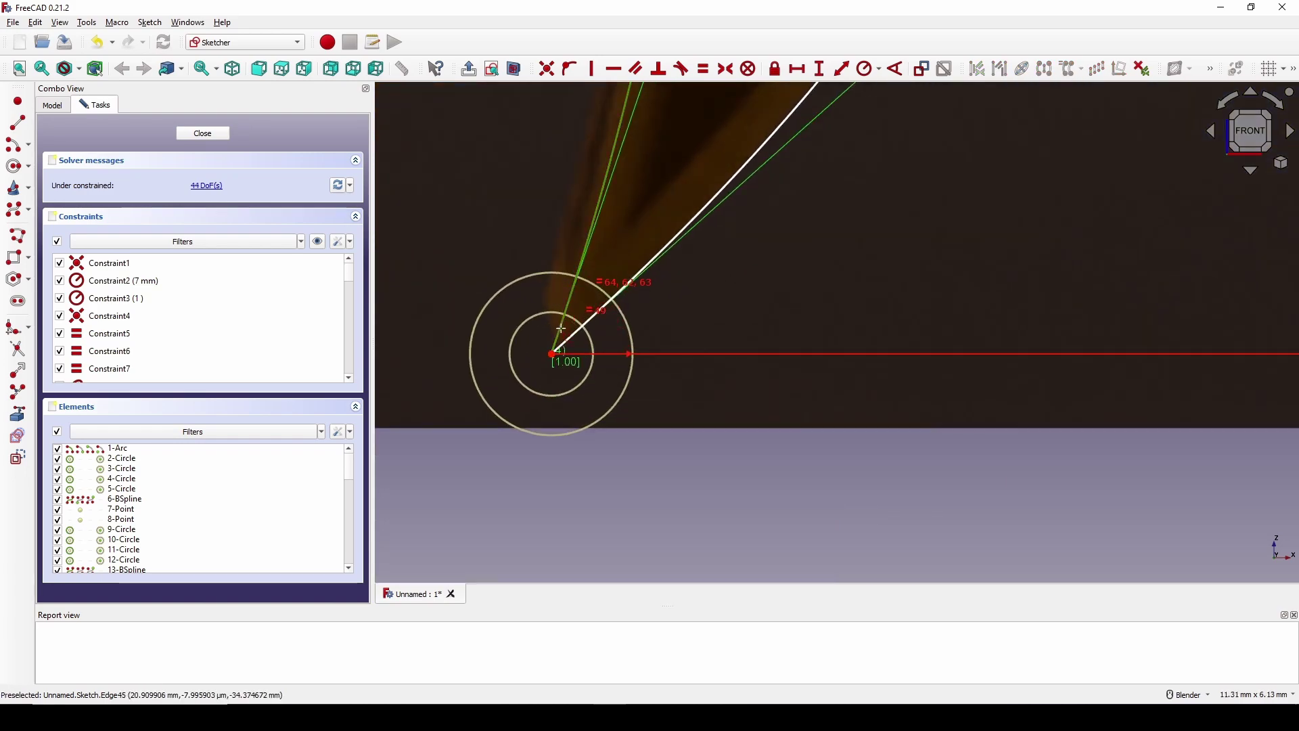
left_click(582, 335)
right_click(664, 322)
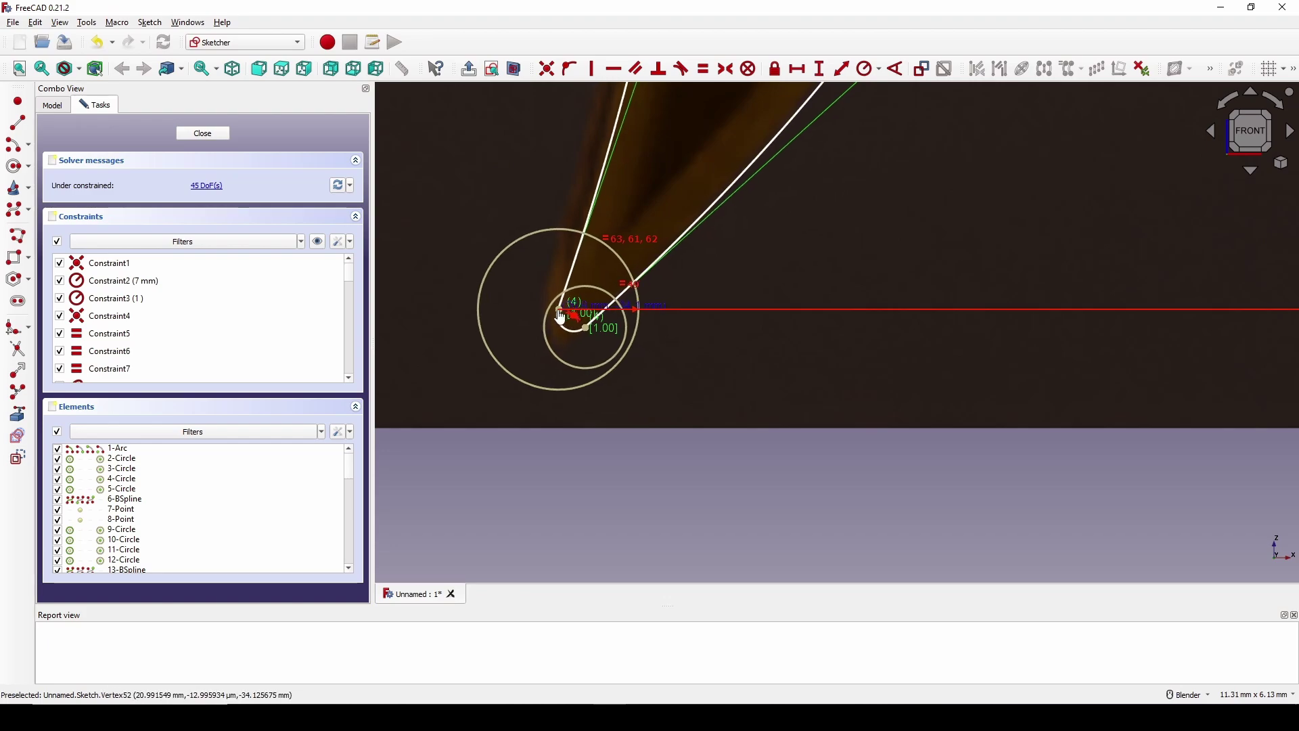
Step: Nudge the rounded ends of the fourth and third wing tips outward to match the reference image
scroll(659, 301, "down", 7)
scroll(696, 296, "up", 5)
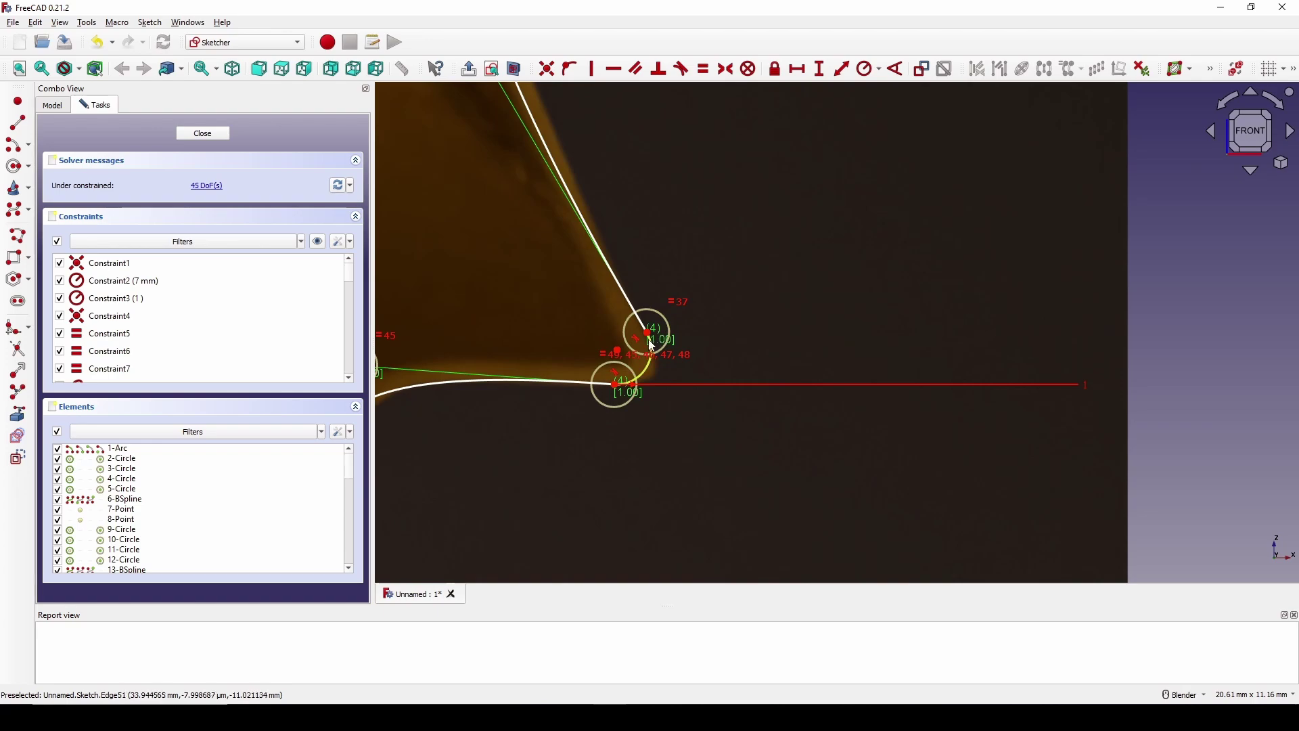
left_click_drag(646, 333, 649, 335)
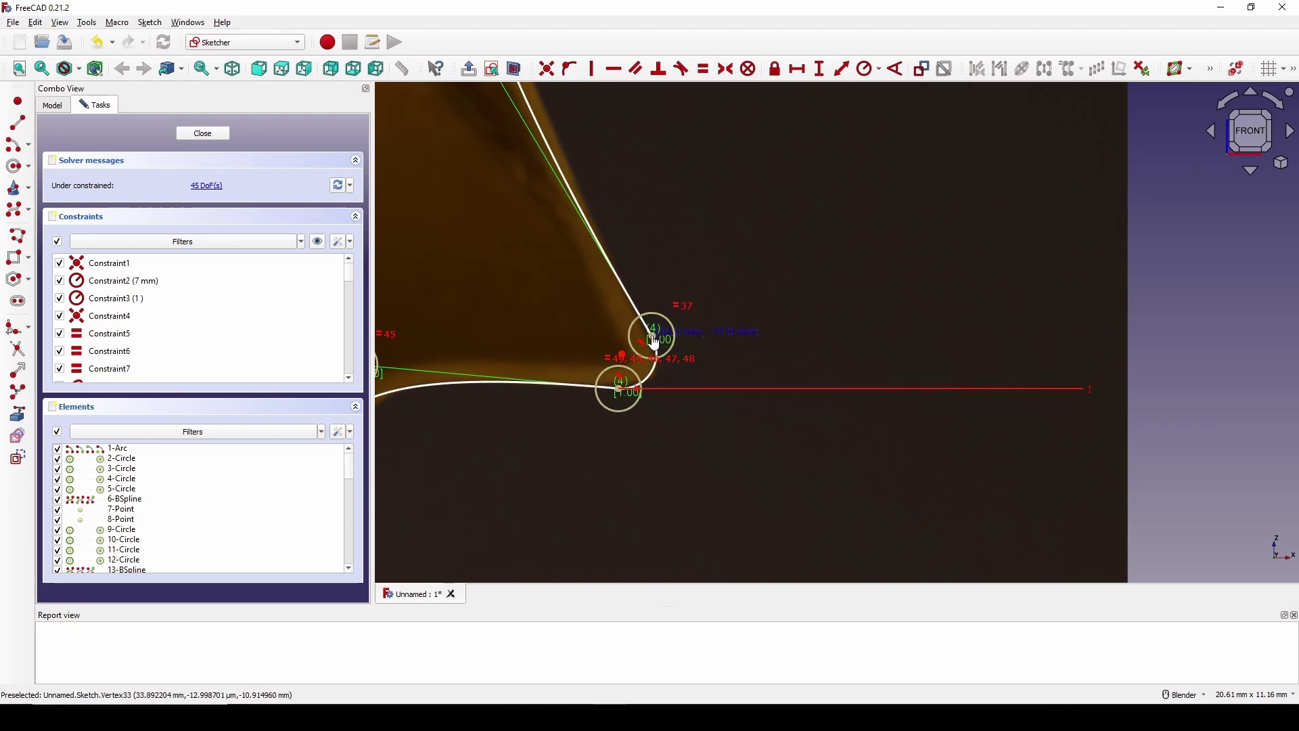
scroll(724, 337, "down", 4)
scroll(720, 331, "up", 5)
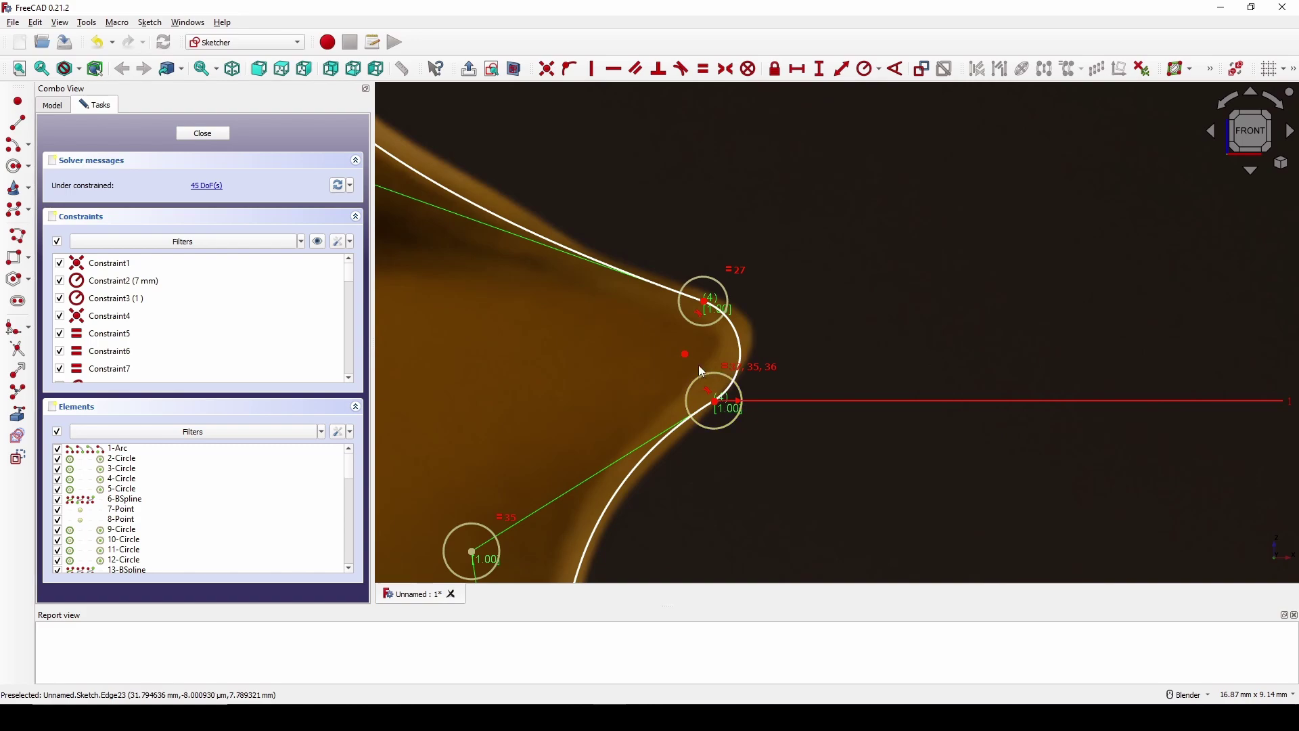
left_click_drag(686, 354, 703, 347)
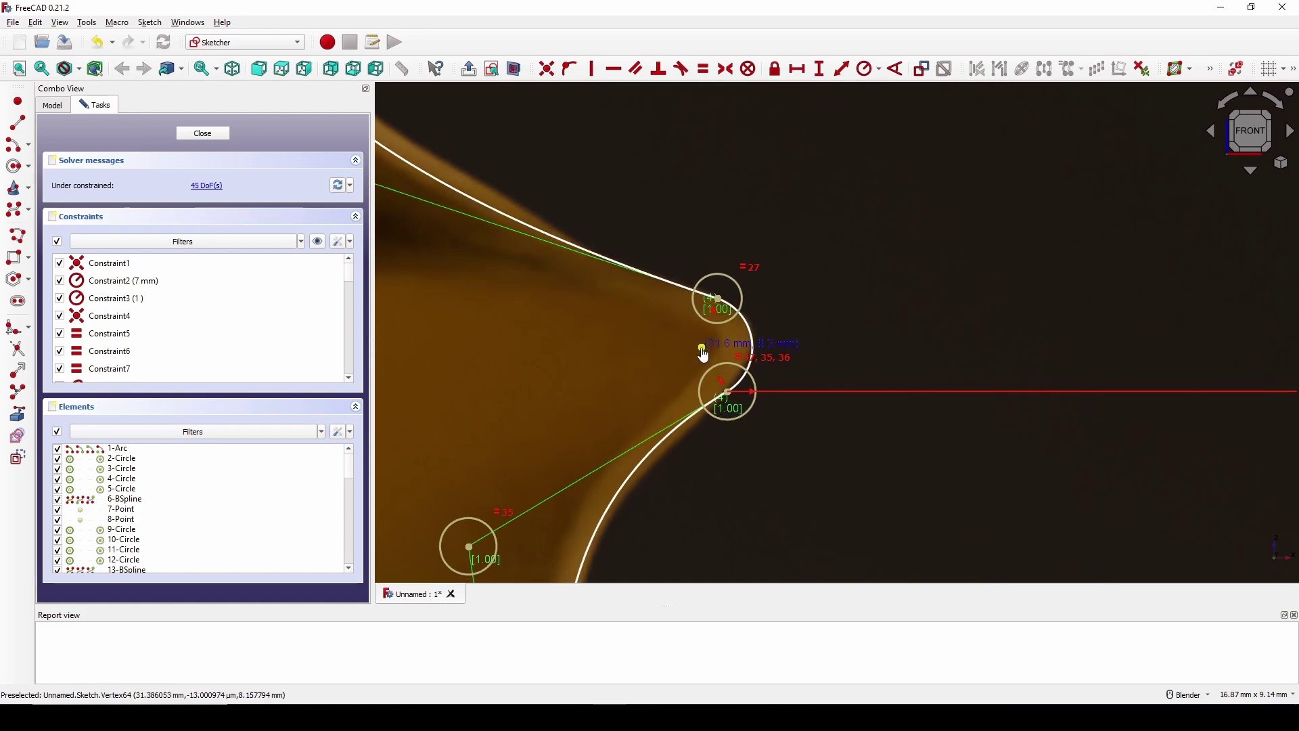
Step: Move the first tip's fillet up and outward and raise the adjacent scalloped B-spline's upper control point to follow the wing edge
scroll(710, 348, "down", 5)
scroll(638, 313, "up", 5)
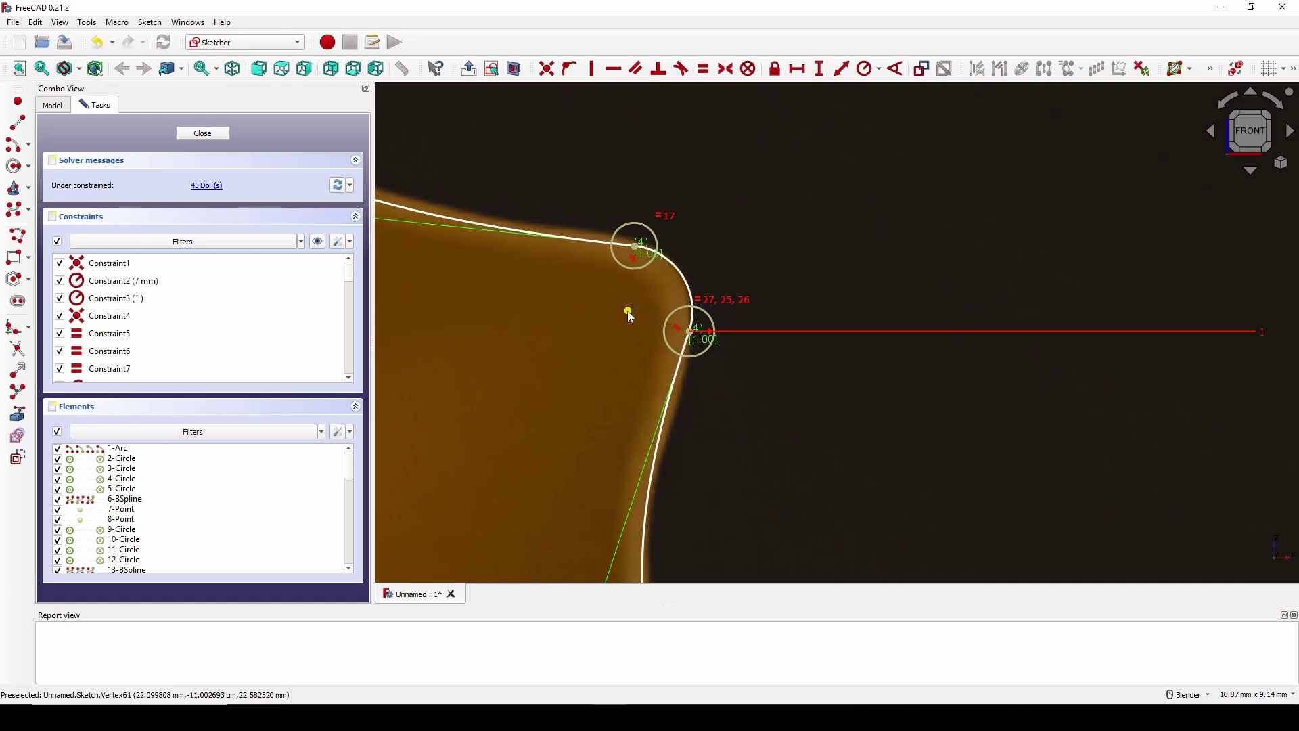
scroll(633, 324, "down", 7)
scroll(602, 317, "up", 3)
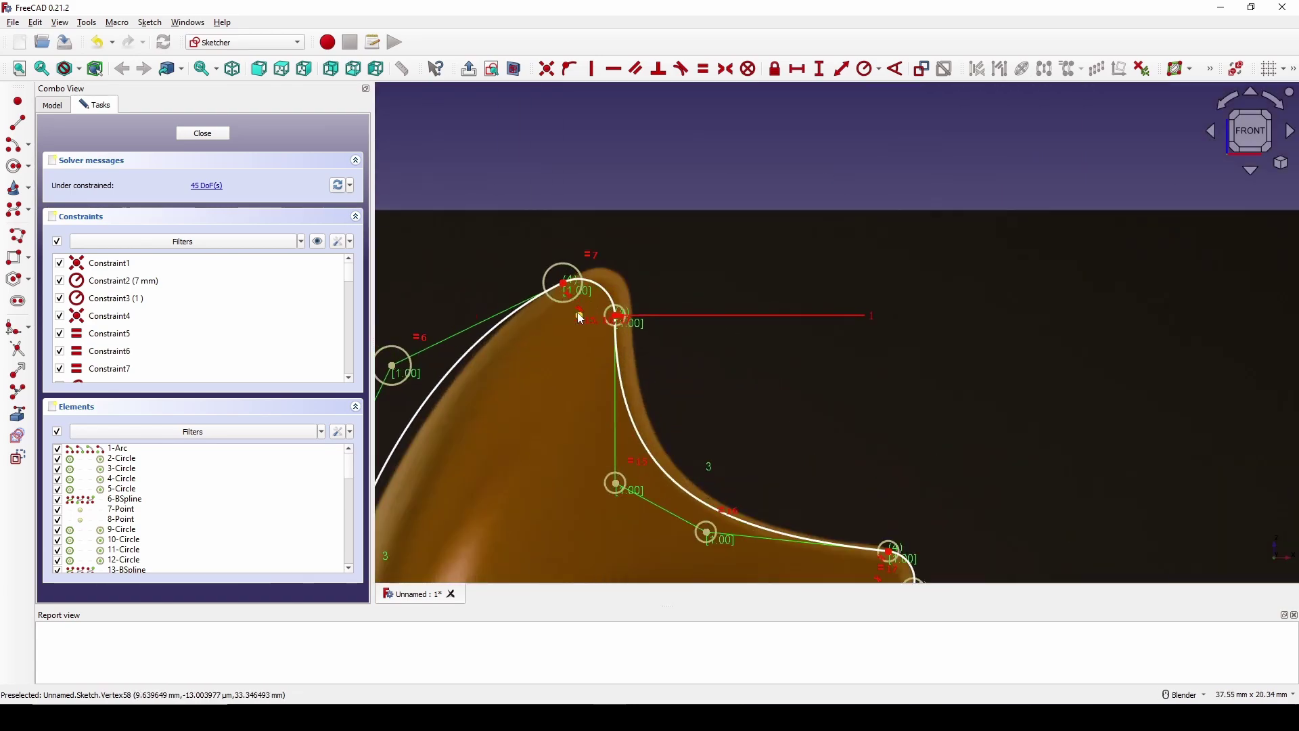
left_click_drag(579, 316, 600, 297)
left_click_drag(609, 483, 621, 464)
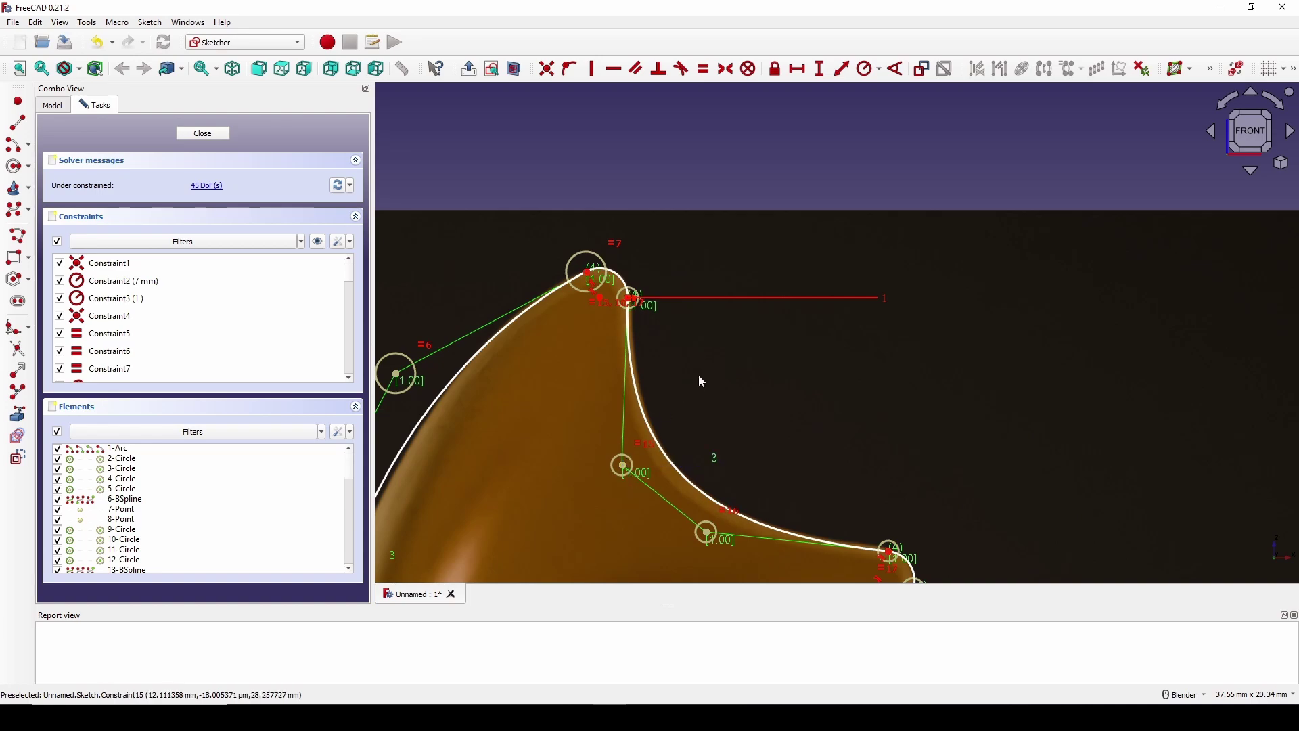
Step: Close the finished wing outline sketch and switch to the Curves workbench
scroll(703, 379, "down", 5)
scroll(924, 284, "up", 3)
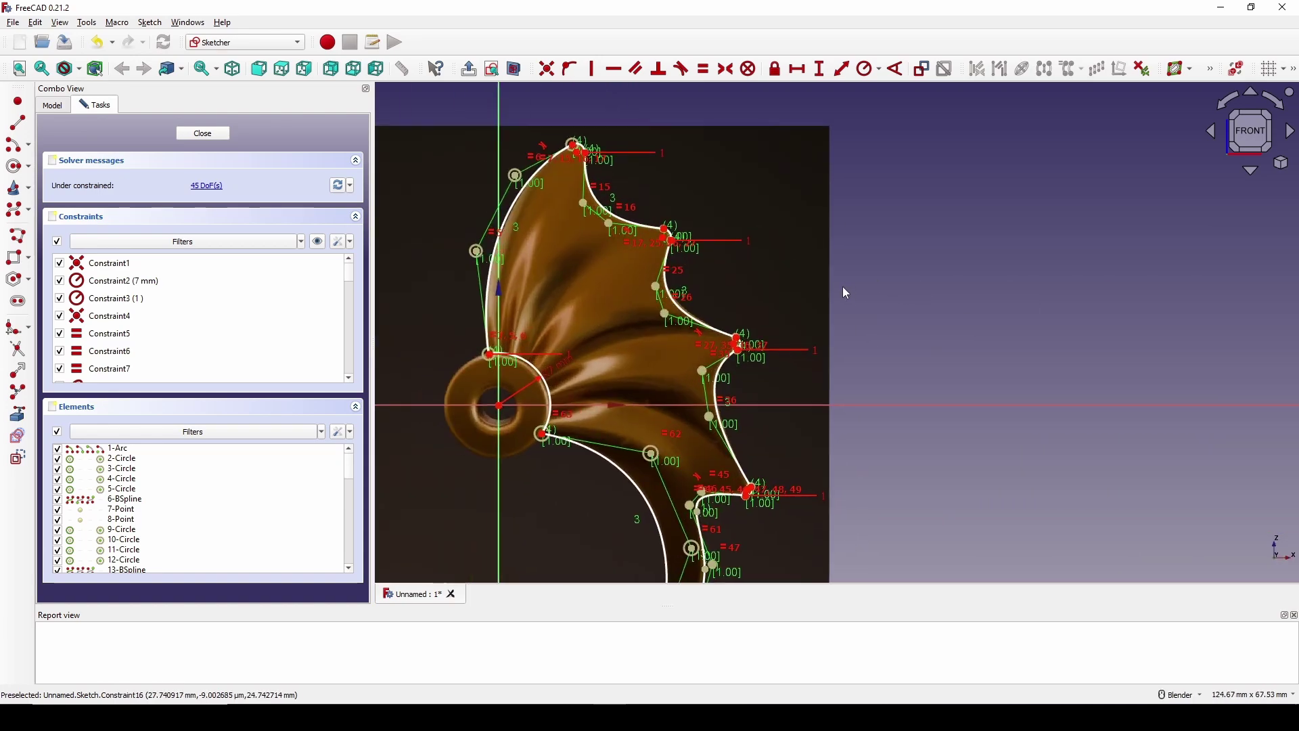
left_click(203, 133)
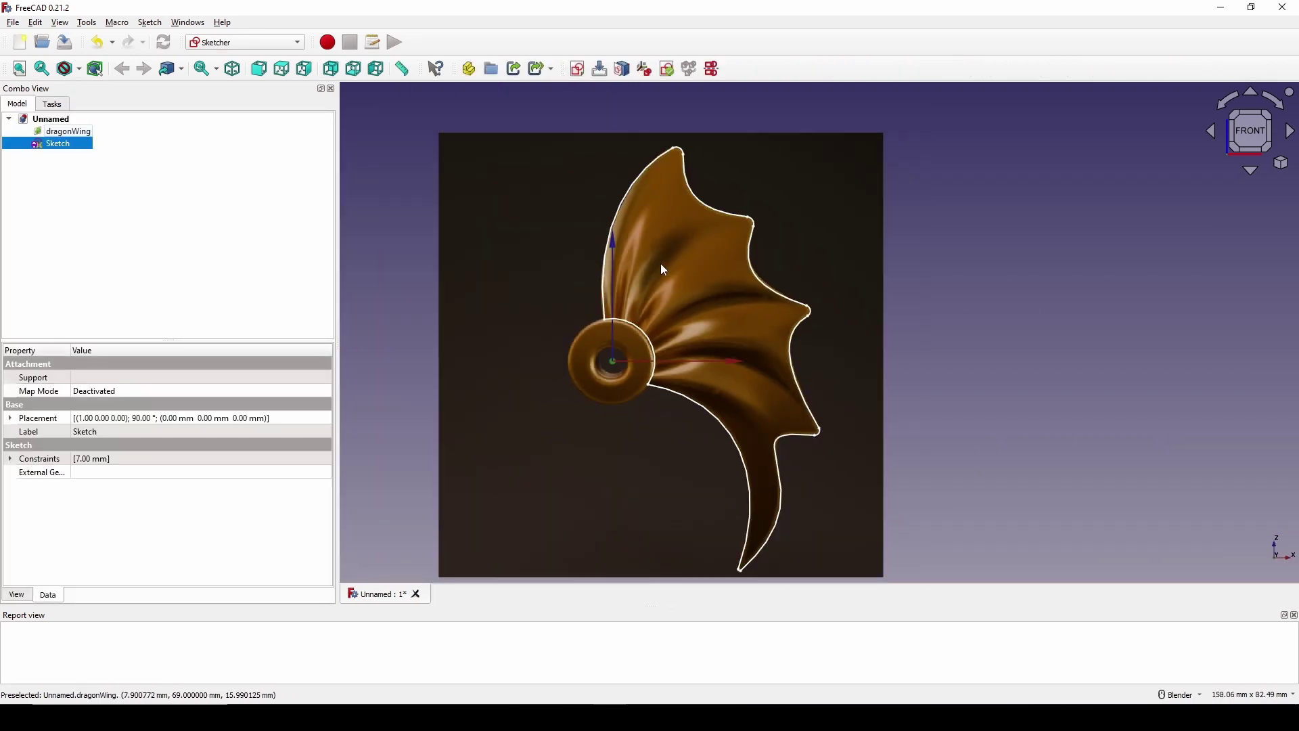
left_click(269, 44)
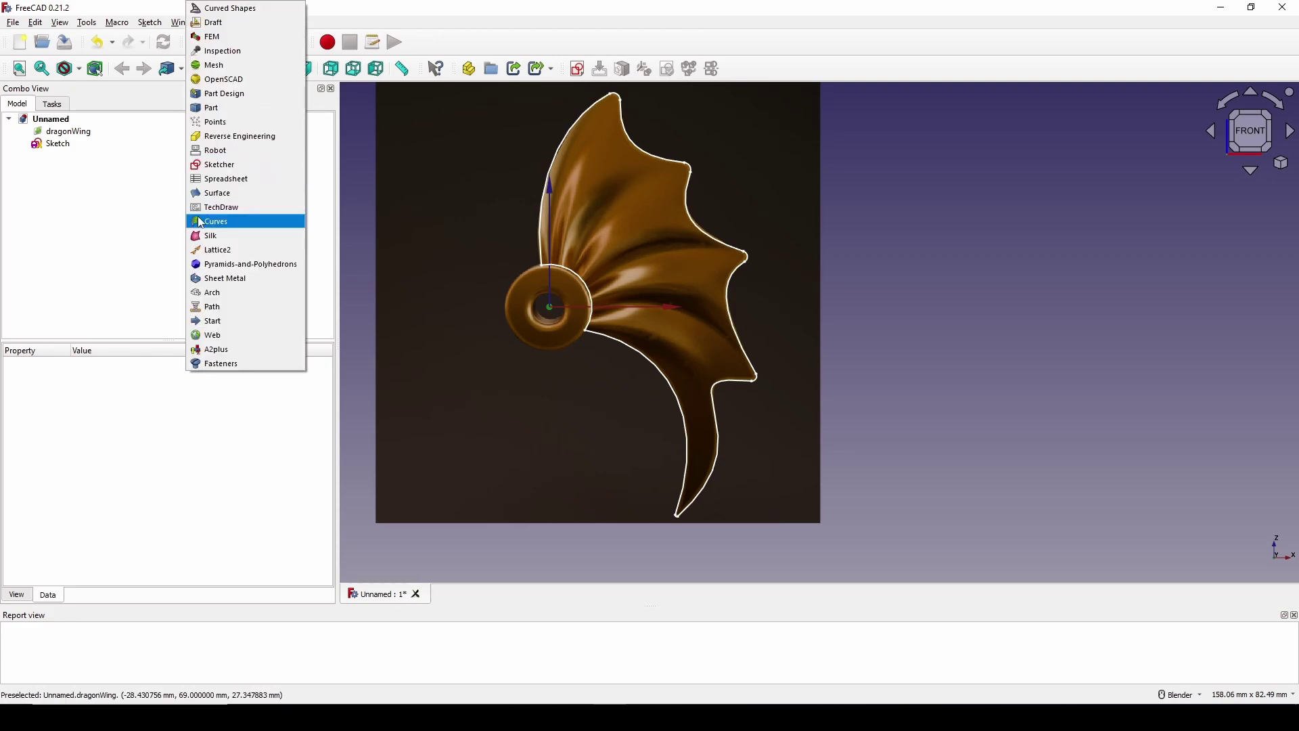
left_click(234, 216)
scroll(651, 242, "up", 1)
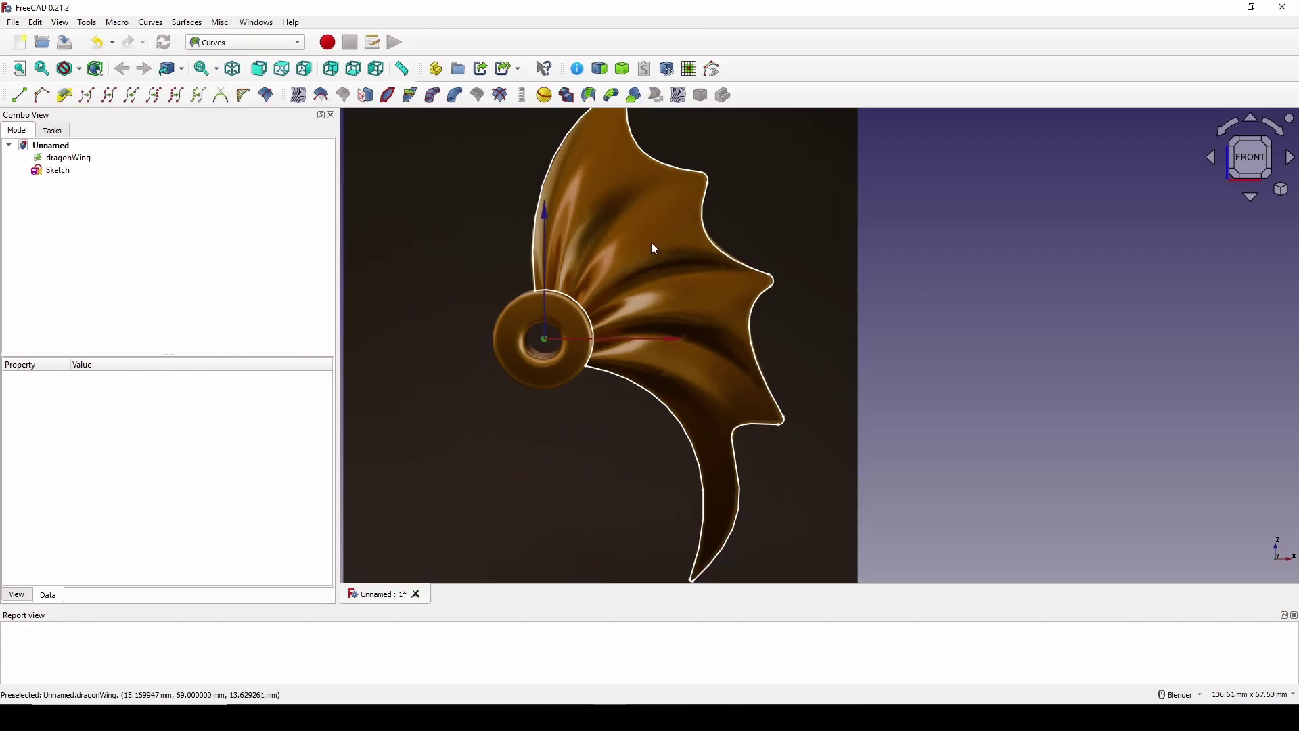
Step: Hide the dragonWing reference image so only the sketched outline is displayed
middle_click_drag(651, 243, 642, 282, "shift")
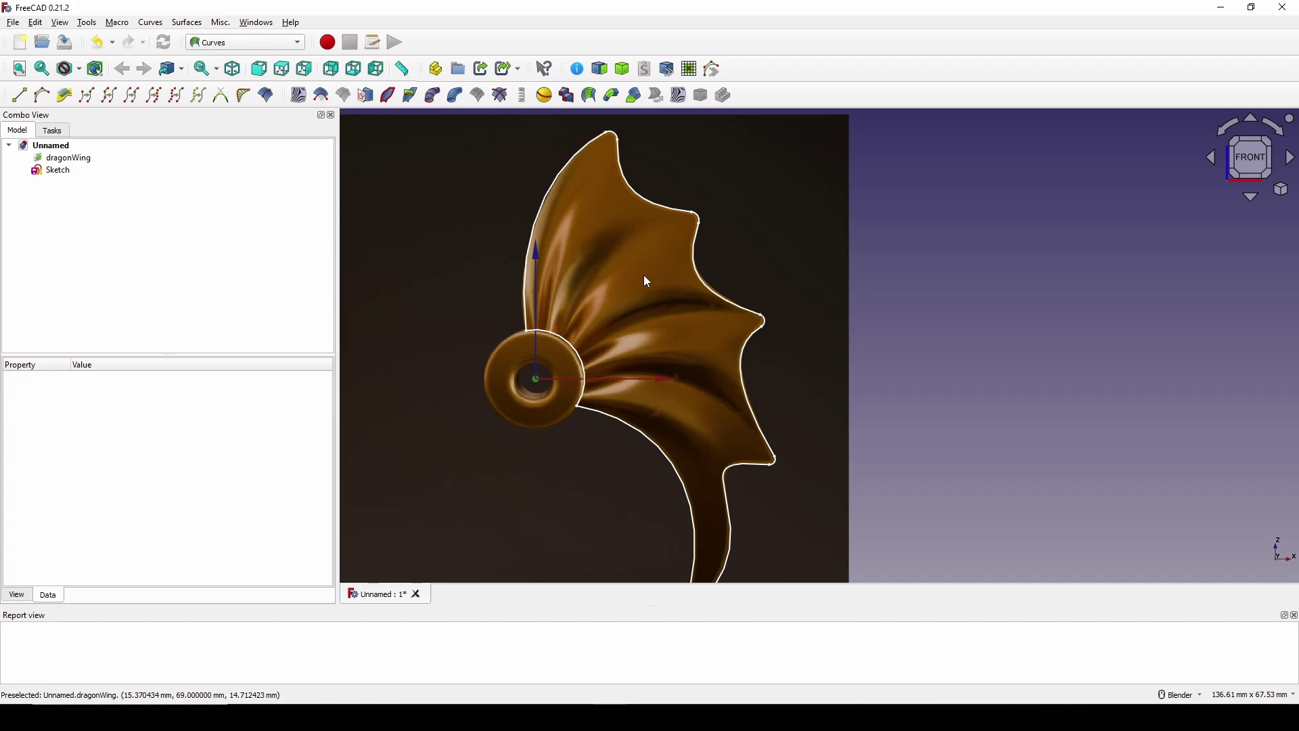
left_click(645, 276)
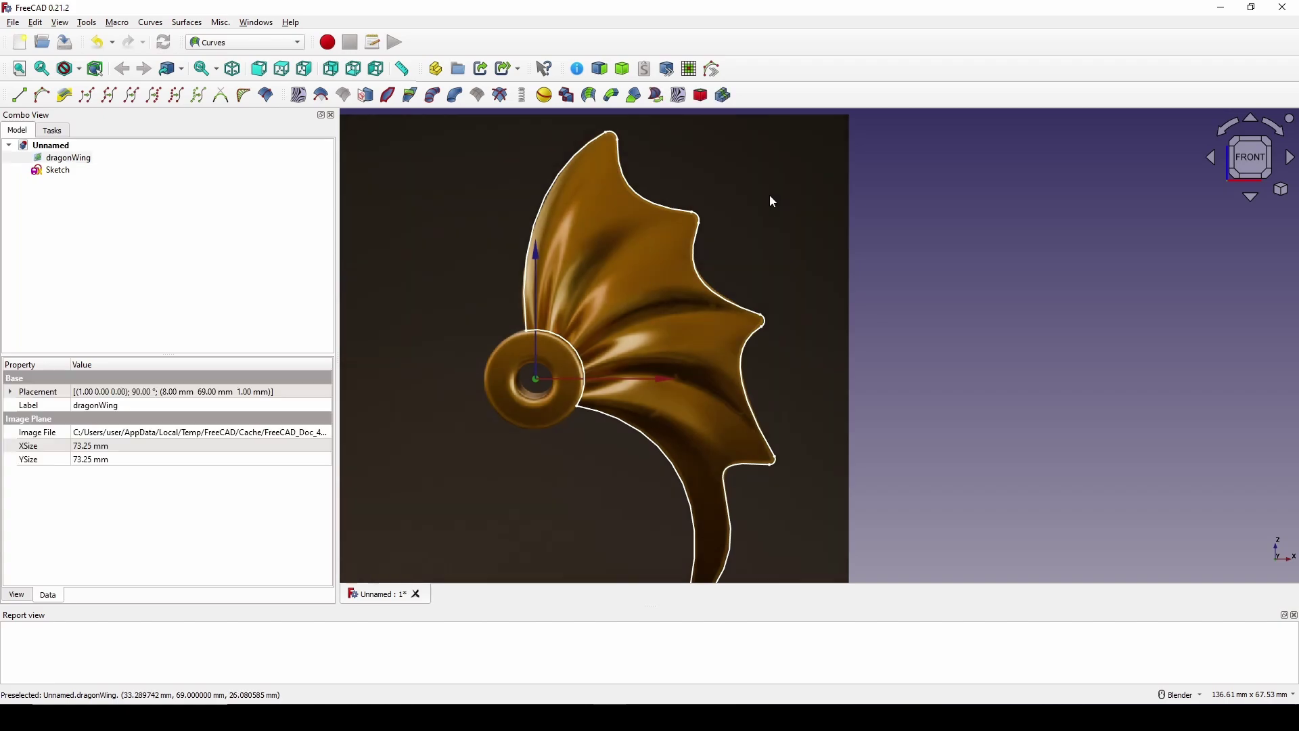
key("space")
scroll(742, 211, "up", 1)
middle_click_drag(741, 212, 729, 244, "shift")
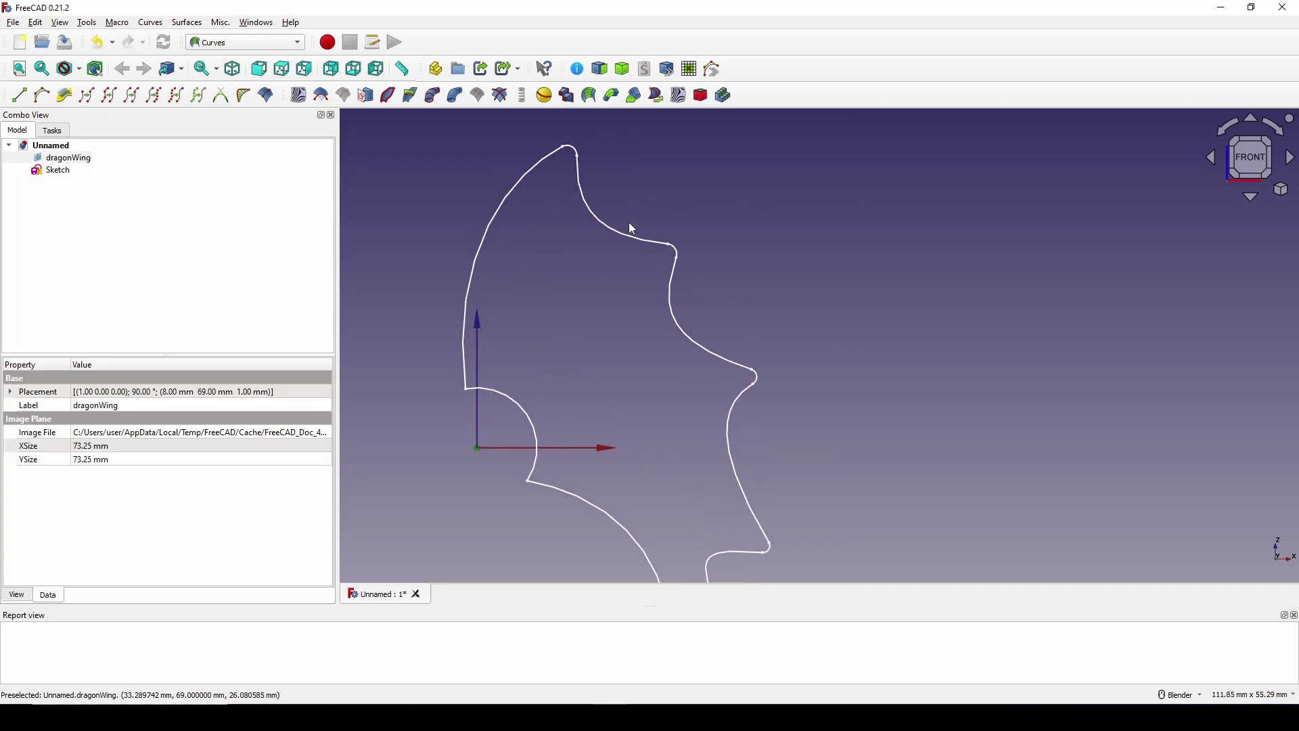
Step: Join the scalloped outer edges and rounded tips of the sketch, from the uppermost tip to the lowest, into one B-spline curve
left_click(572, 149)
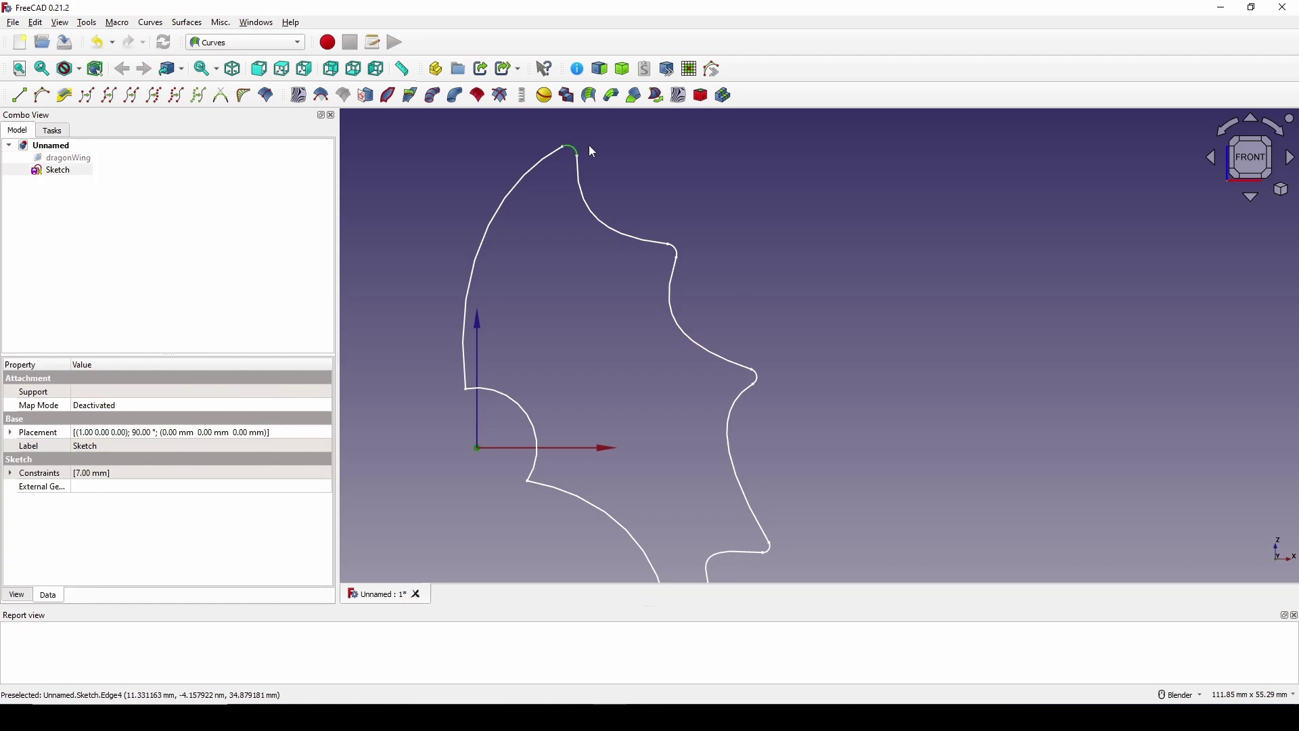
left_click(585, 203, "ctrl")
left_click(678, 255, "ctrl")
left_click(675, 270, "ctrl")
middle_click_drag(721, 371, 733, 254, "shift")
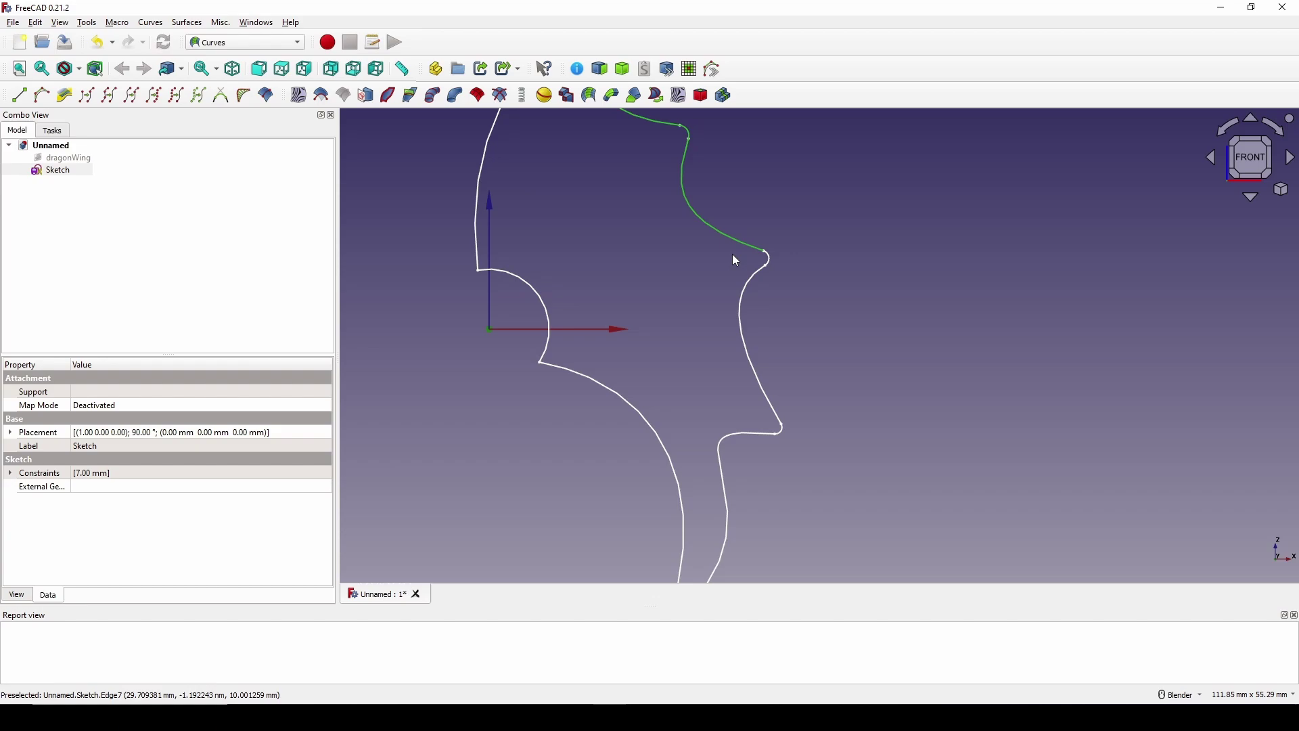
left_click(769, 257, "ctrl")
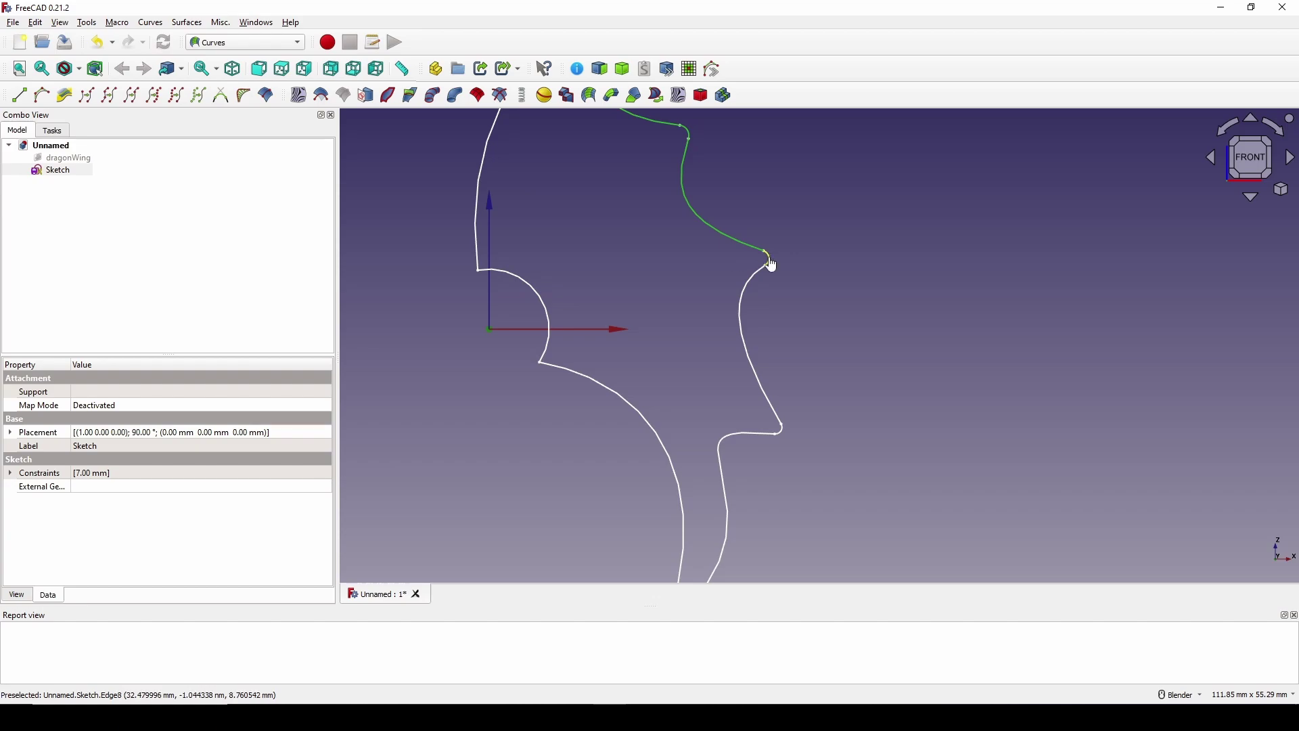
left_click(773, 418, "ctrl")
left_click(760, 434, "ctrl")
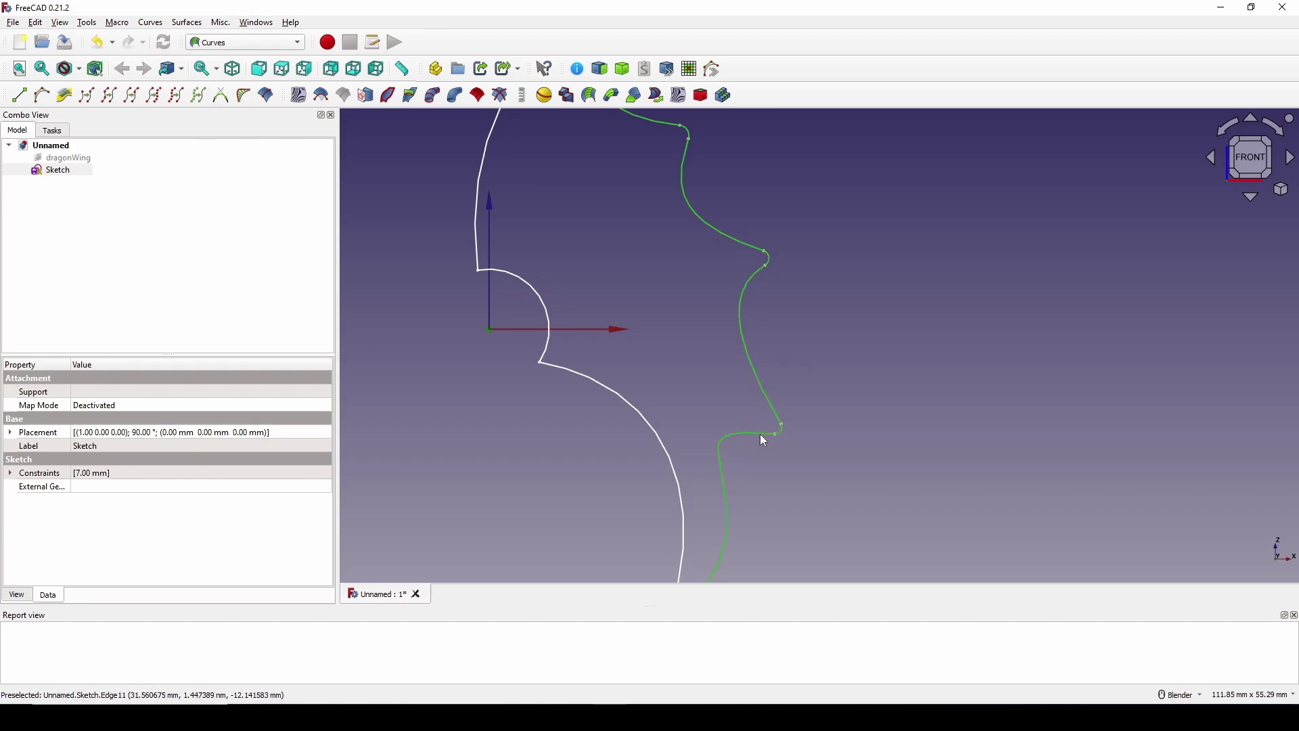
scroll(760, 433, "down", 2)
middle_click_drag(760, 434, 739, 264, "shift")
scroll(718, 267, "up", 1)
scroll(688, 445, "up", 3)
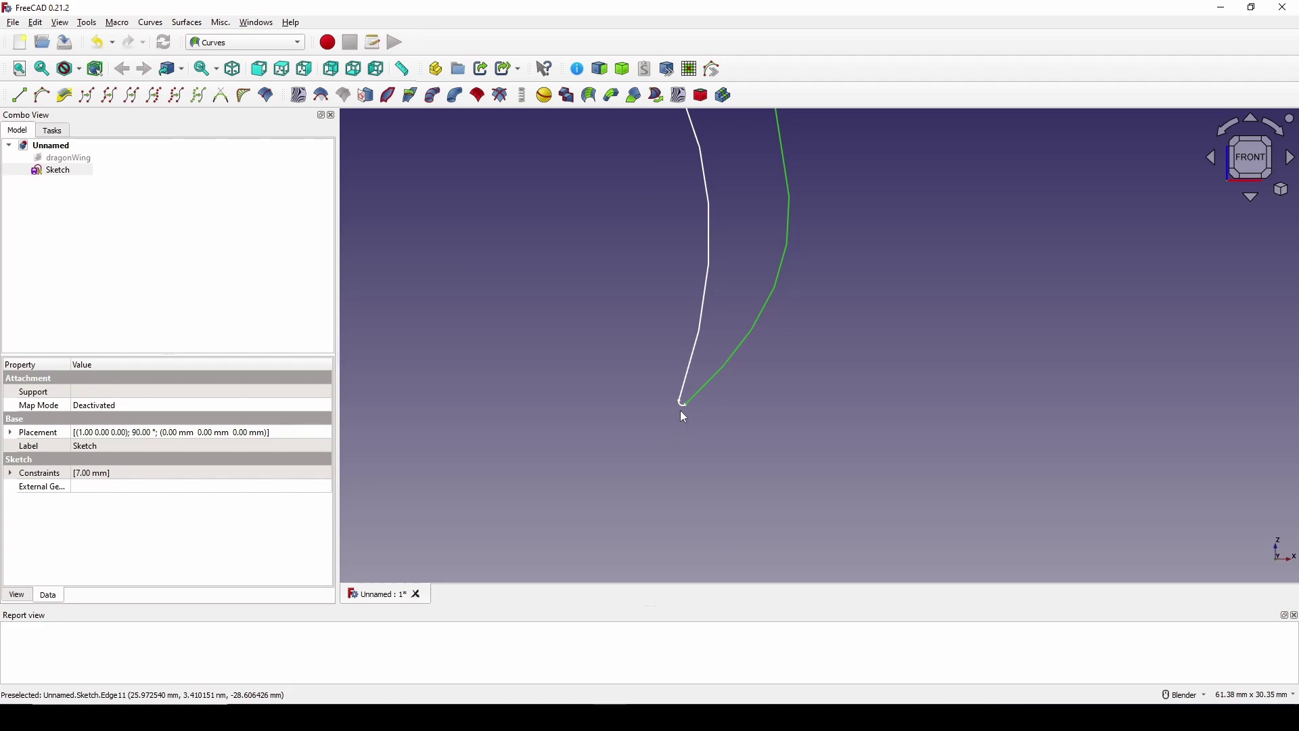
left_click(679, 404, "ctrl")
left_click(113, 100)
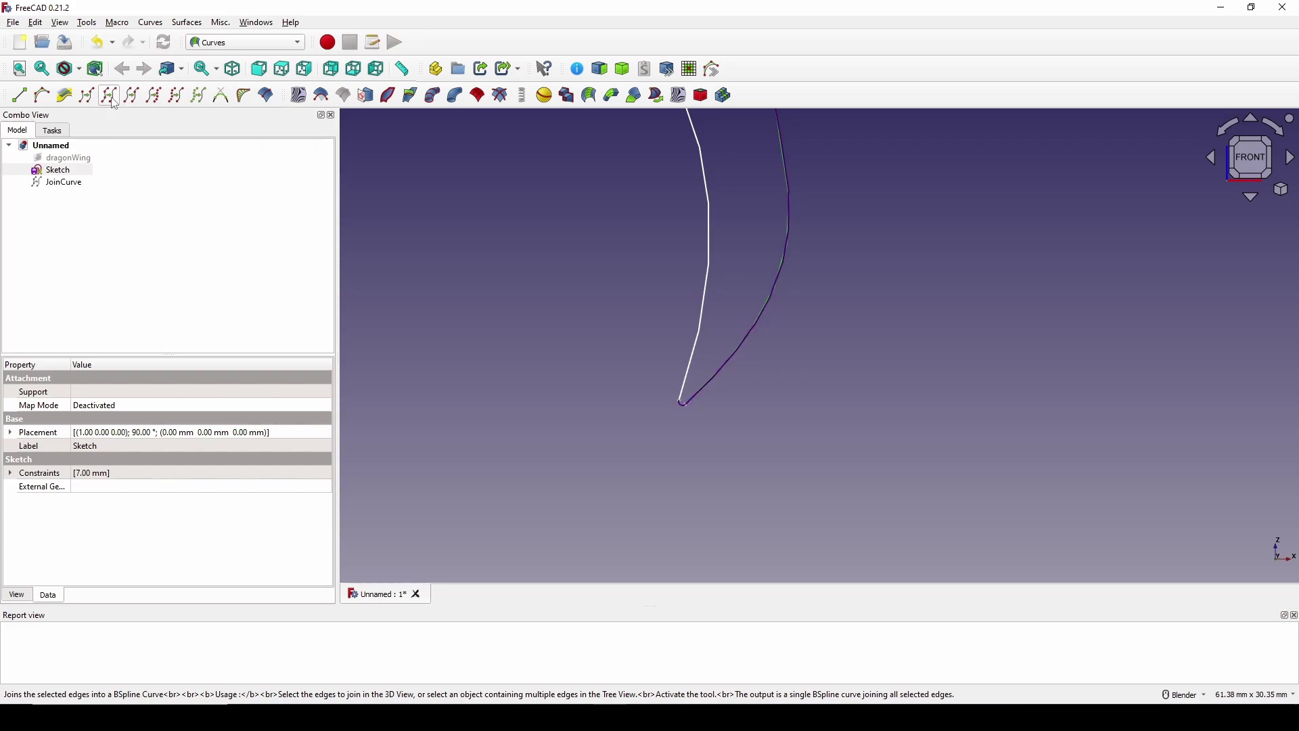
Step: Hide the joined scalloped curve so the underlying sketch edges stay selectable
left_click(64, 184)
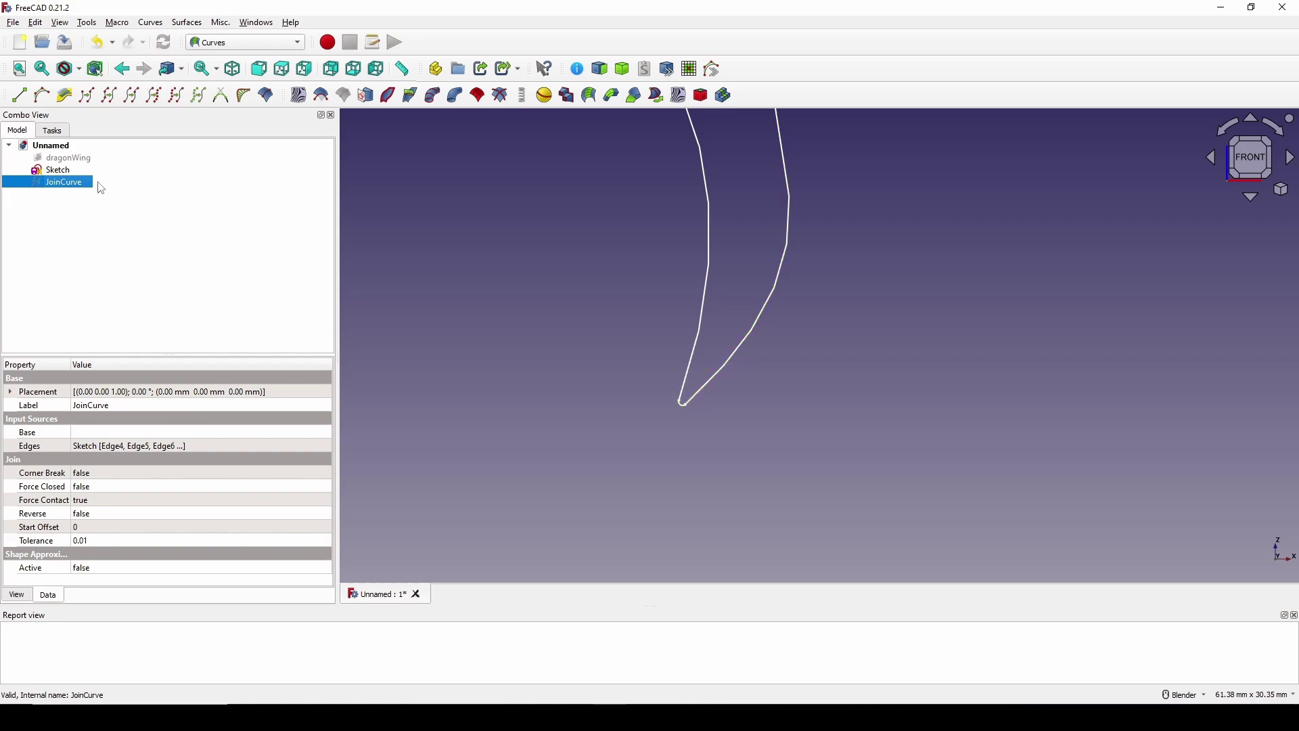
middle_click_drag(707, 300, 676, 409, "shift")
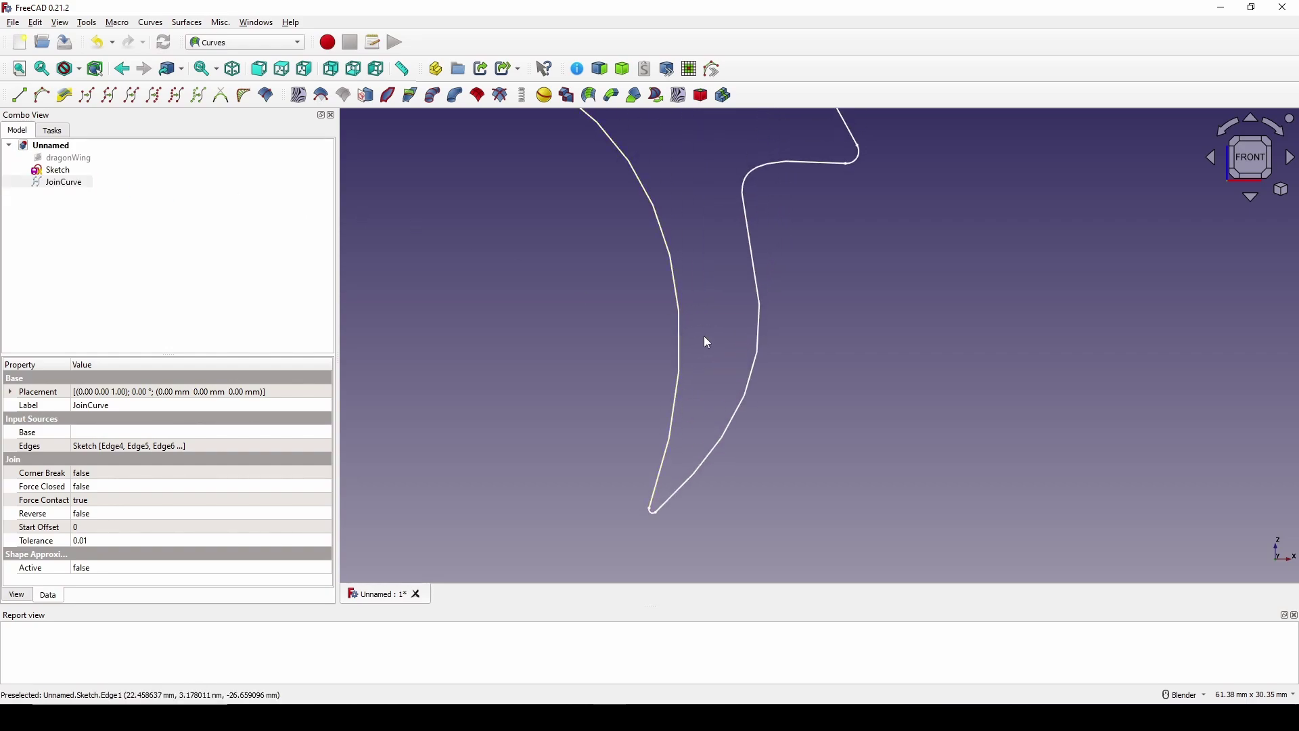
scroll(704, 336, "down", 3)
middle_click_drag(711, 336, 702, 475, "shift")
scroll(697, 445, "down", 2)
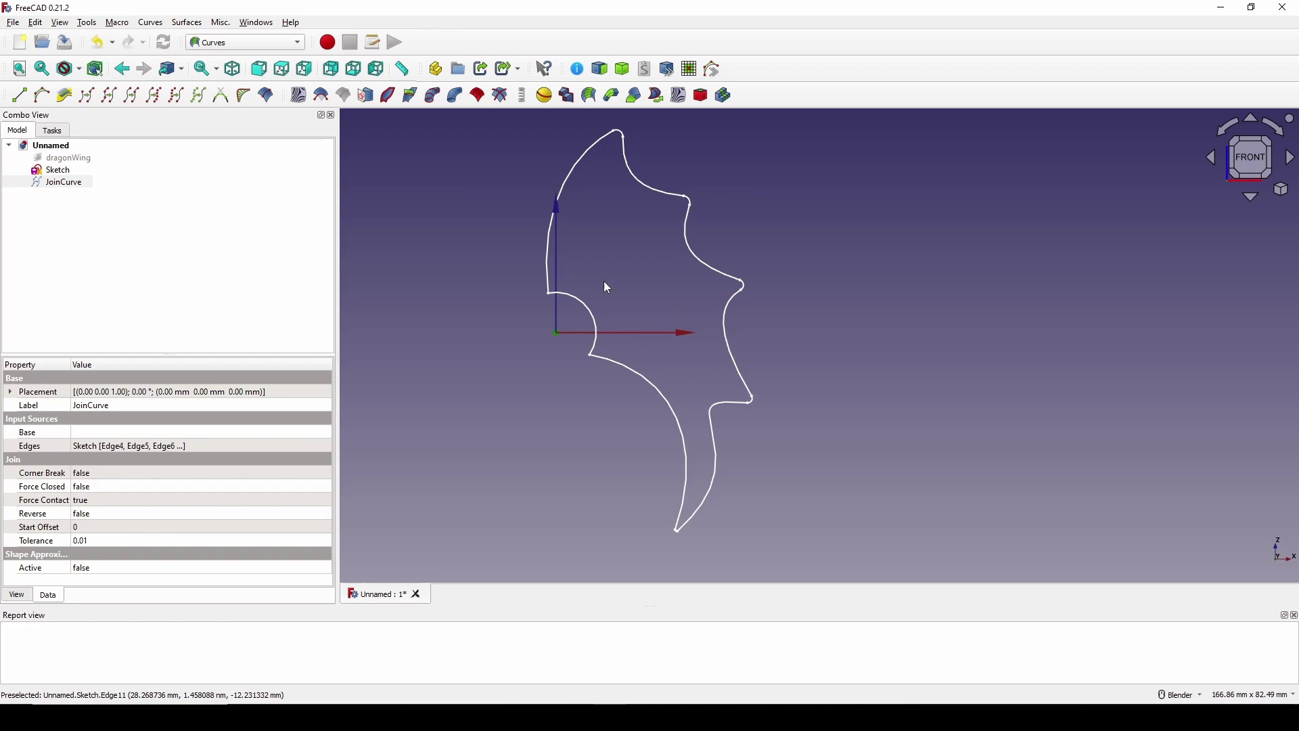
Step: Create separate join curves from the sketch's long upper leading edge, lower inner edge and hub arc
left_click(559, 193)
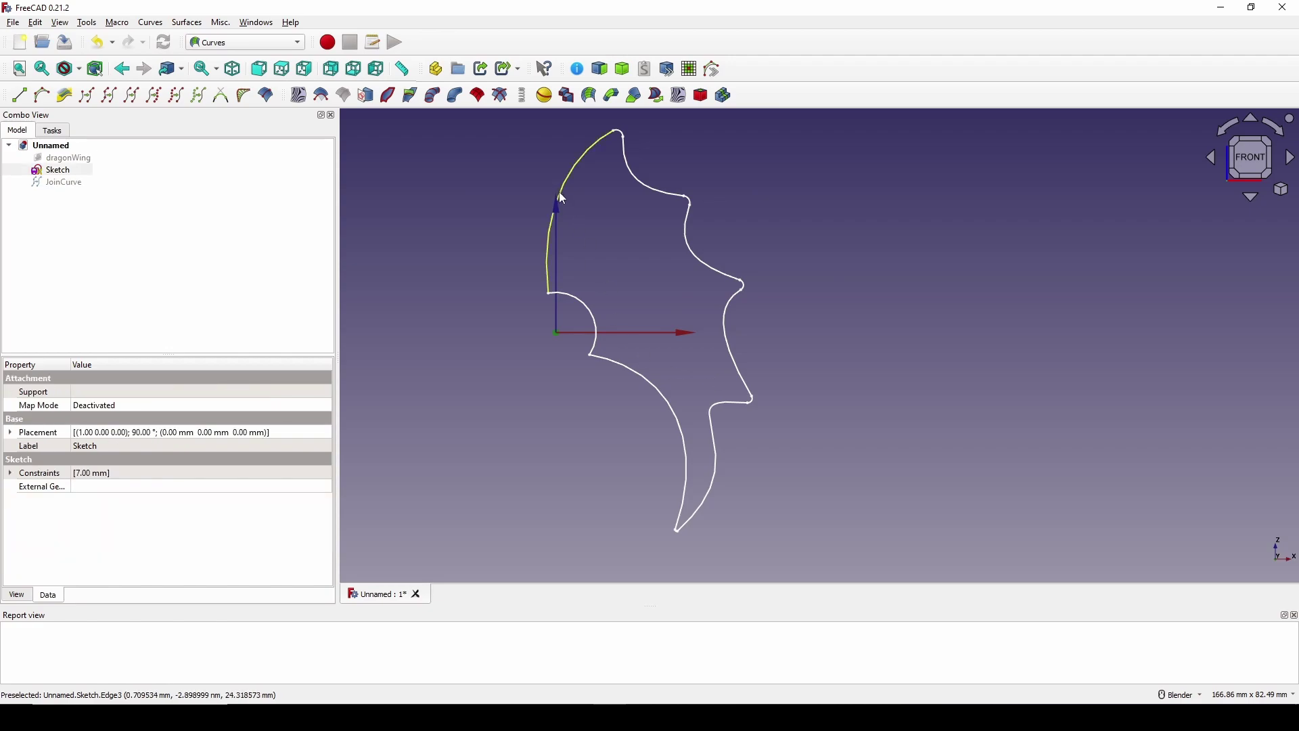
left_click(109, 99)
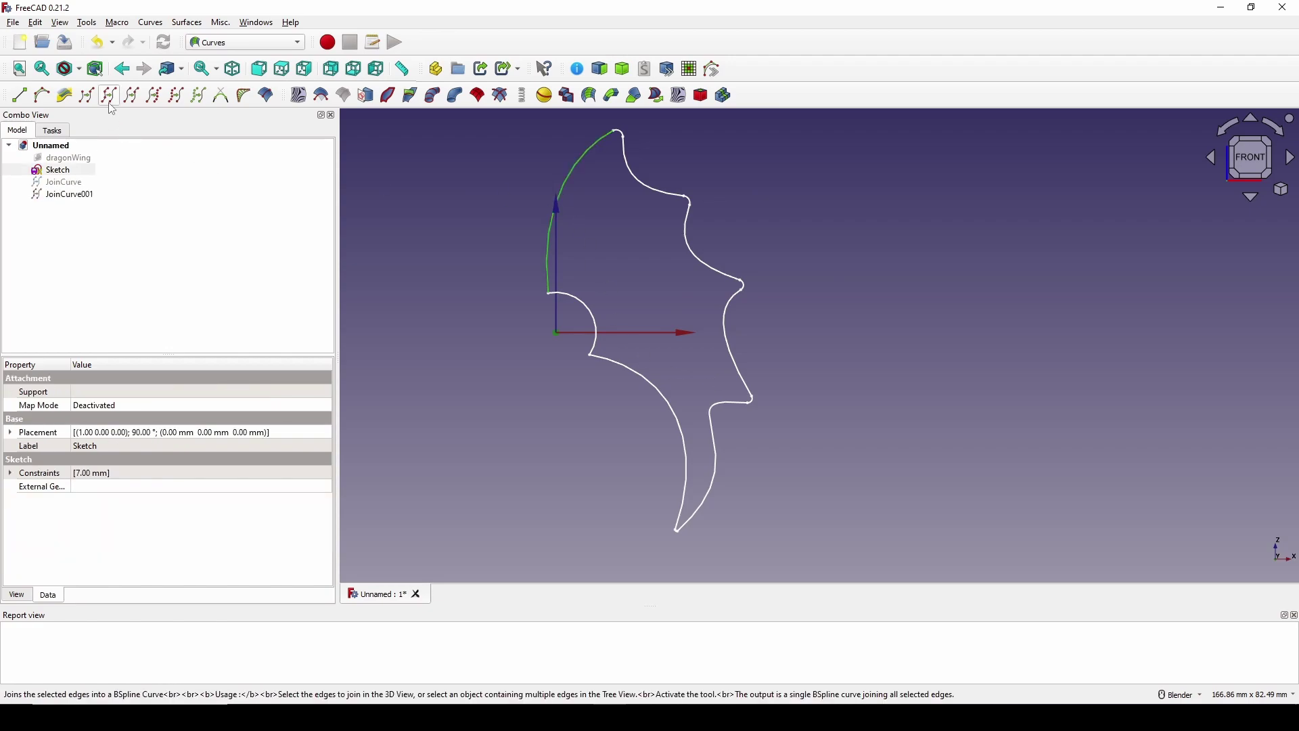
left_click(648, 382)
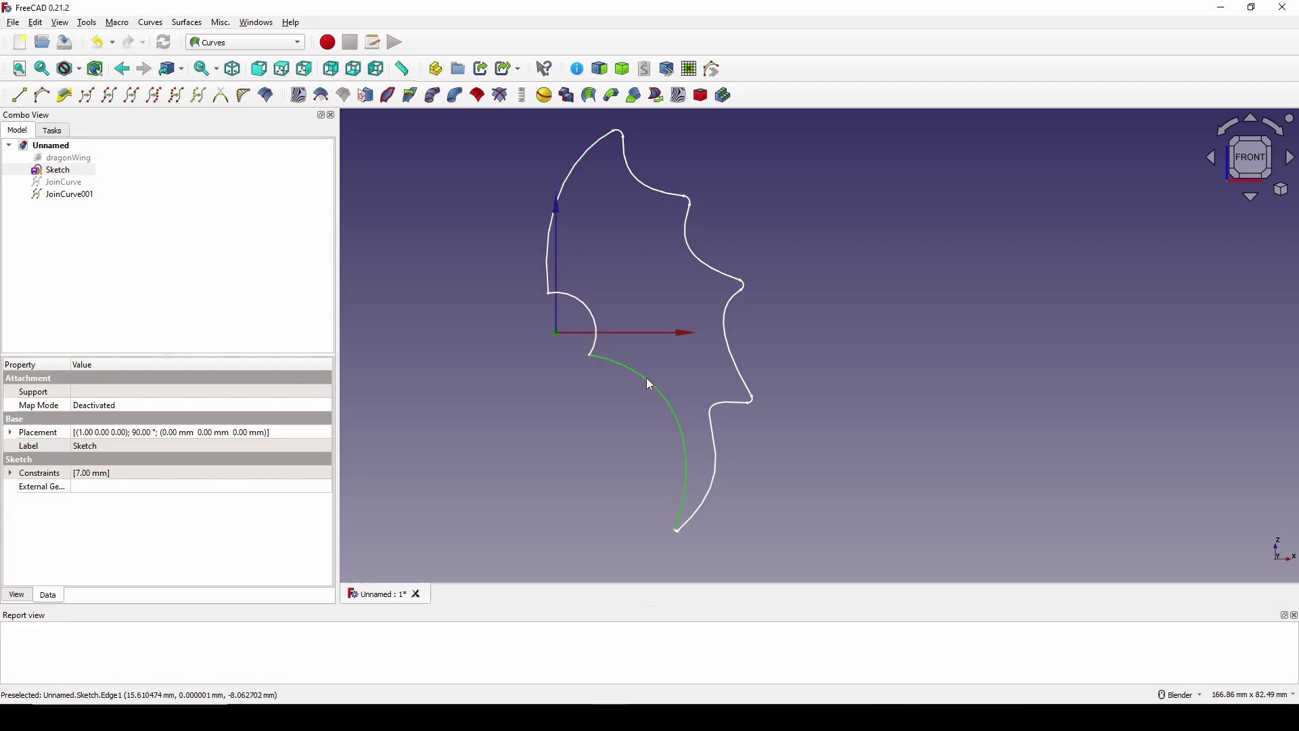
left_click(105, 99)
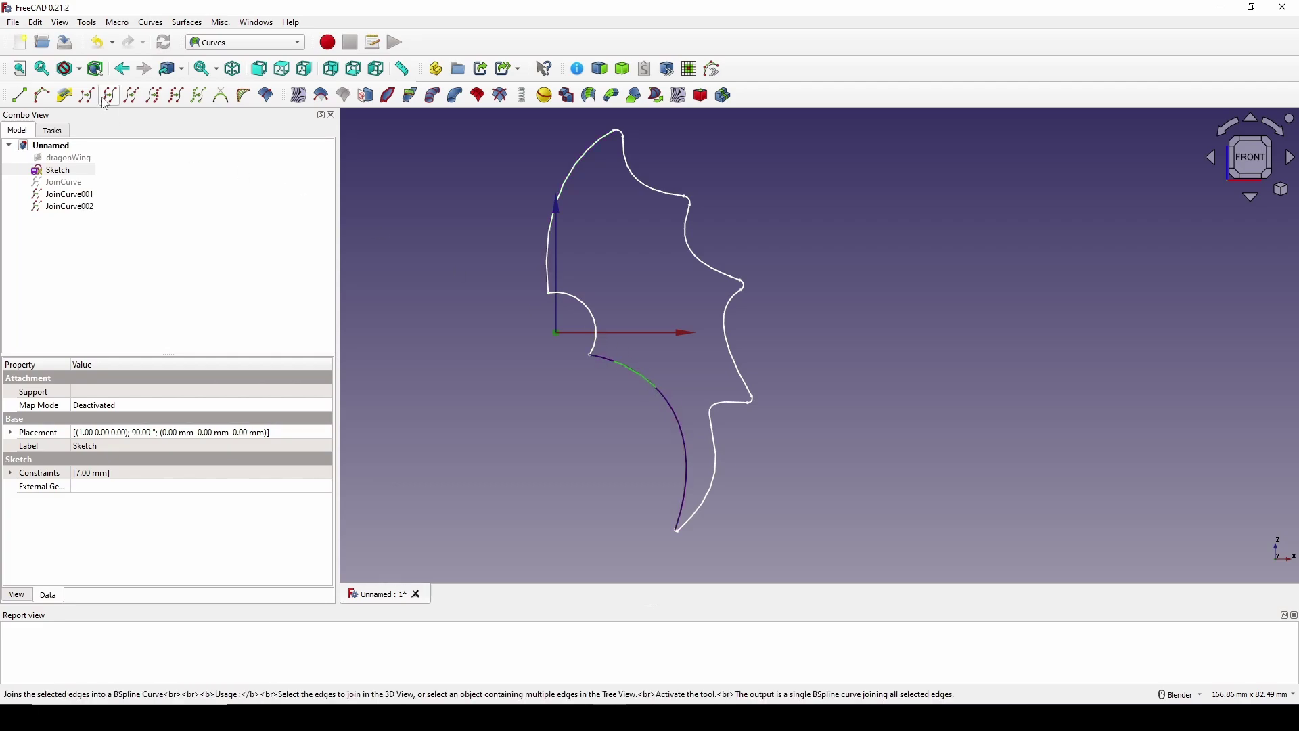
left_click(586, 305)
left_click(109, 96)
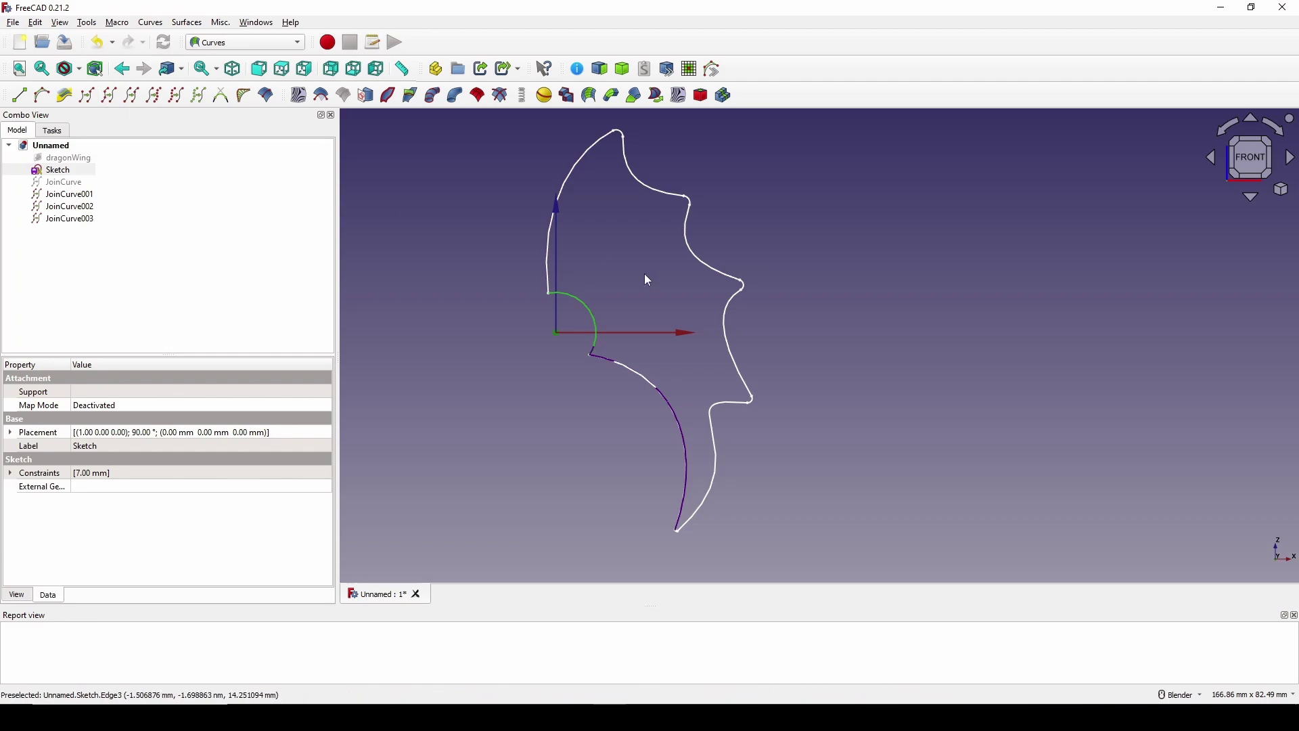
Step: Hide the source sketch and show the joined scalloped curve again
mouse_move(644, 273)
middle_mouse_down("shift")
mouse_move(634, 244)
mouse_move(634, 287)
middle_mouse_up("shift")
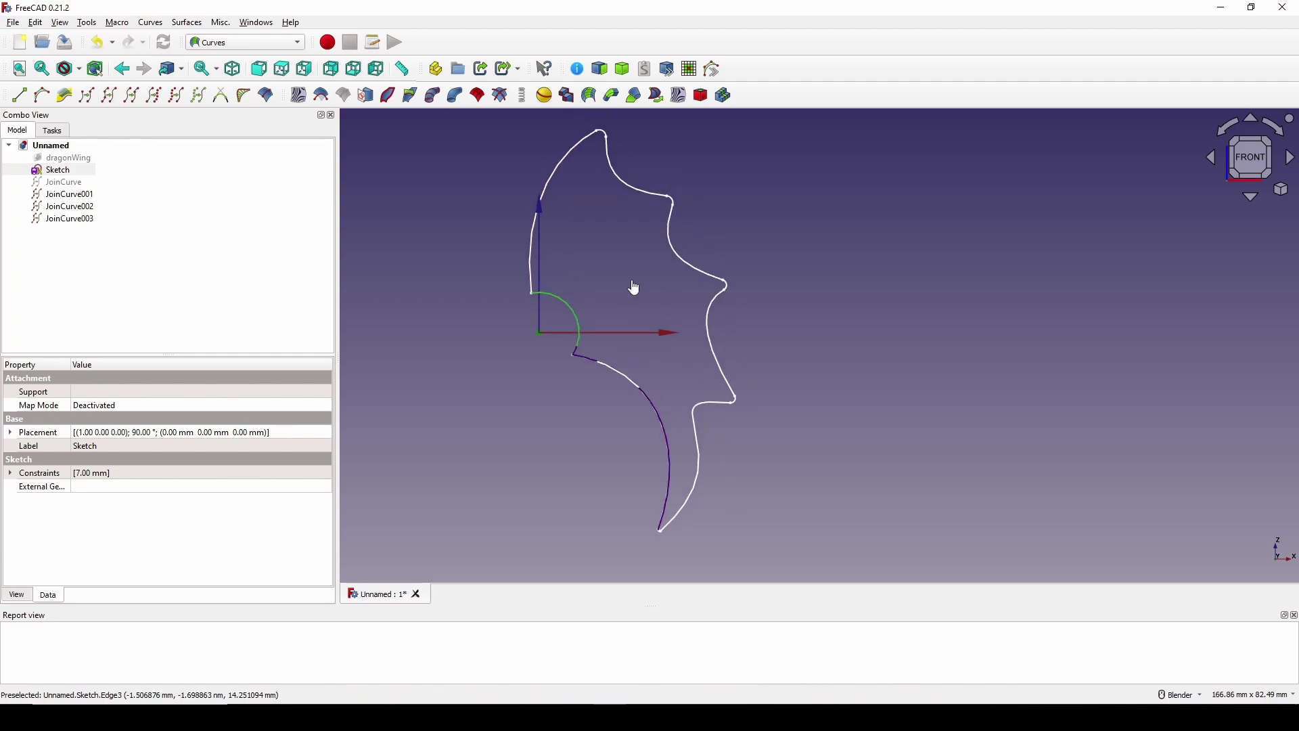
left_click(59, 171)
key("space")
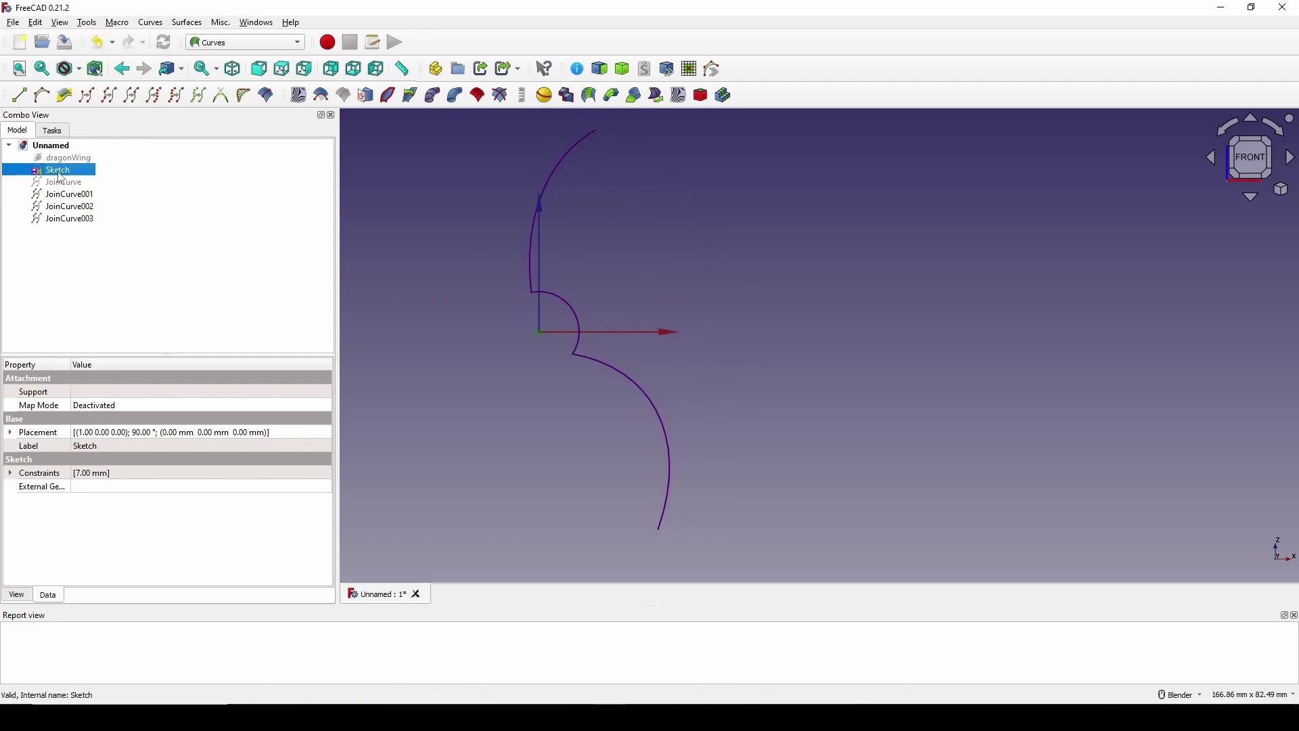
left_click(61, 182)
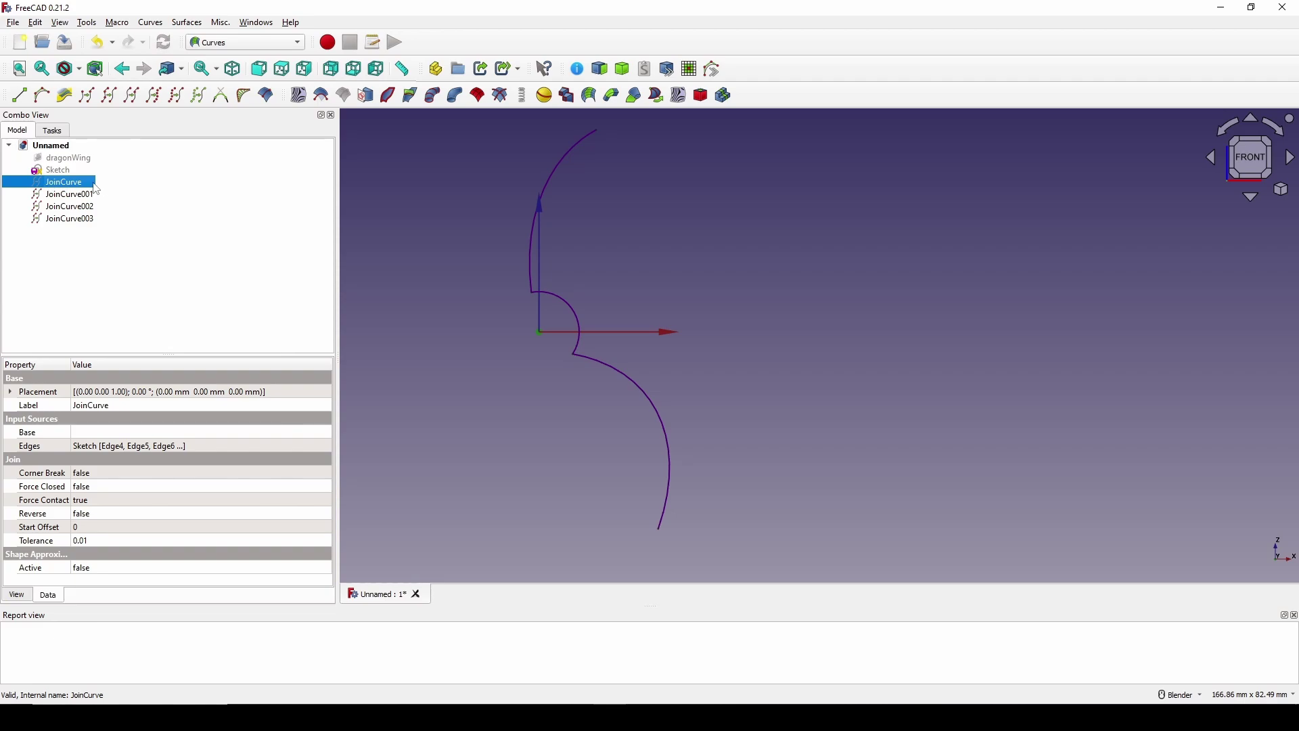
key("space")
left_click(802, 242)
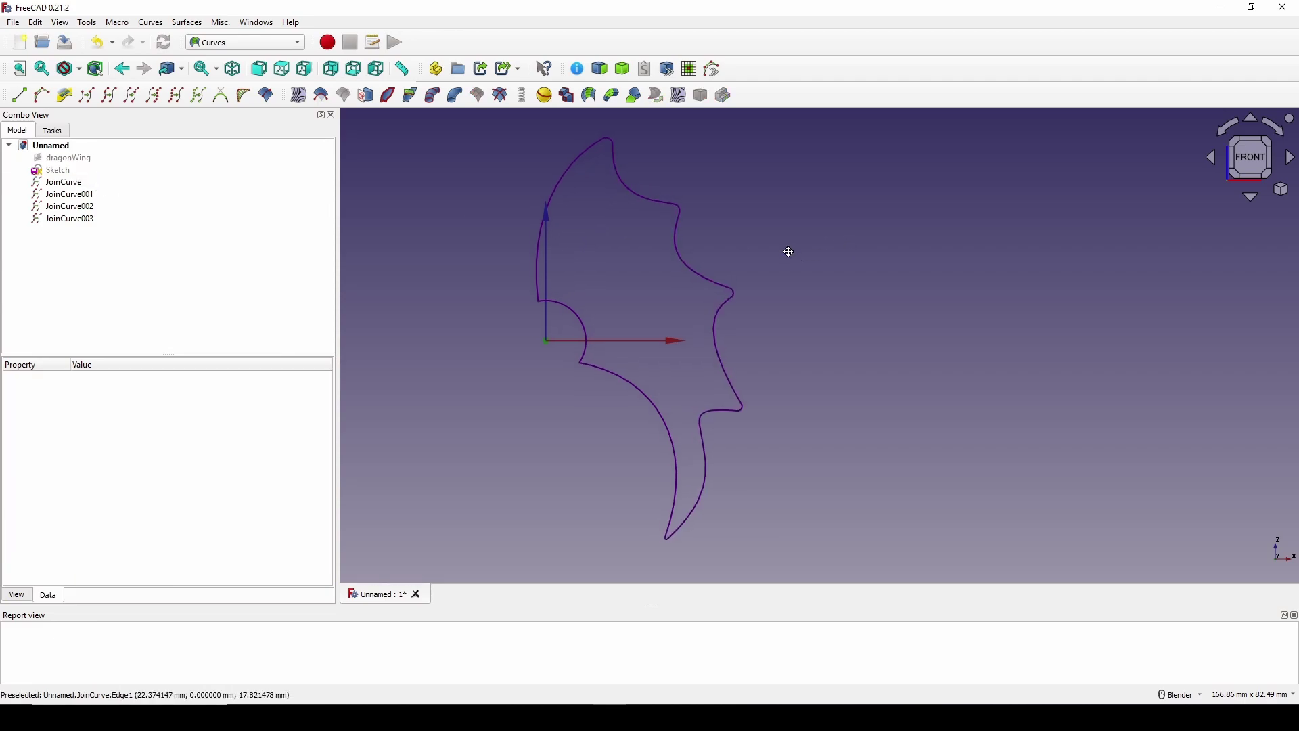
Step: Create two discretized edges from the hub arc's join curve
scroll(805, 255, "up", 1)
middle_click_drag(781, 260, 774, 255, "shift")
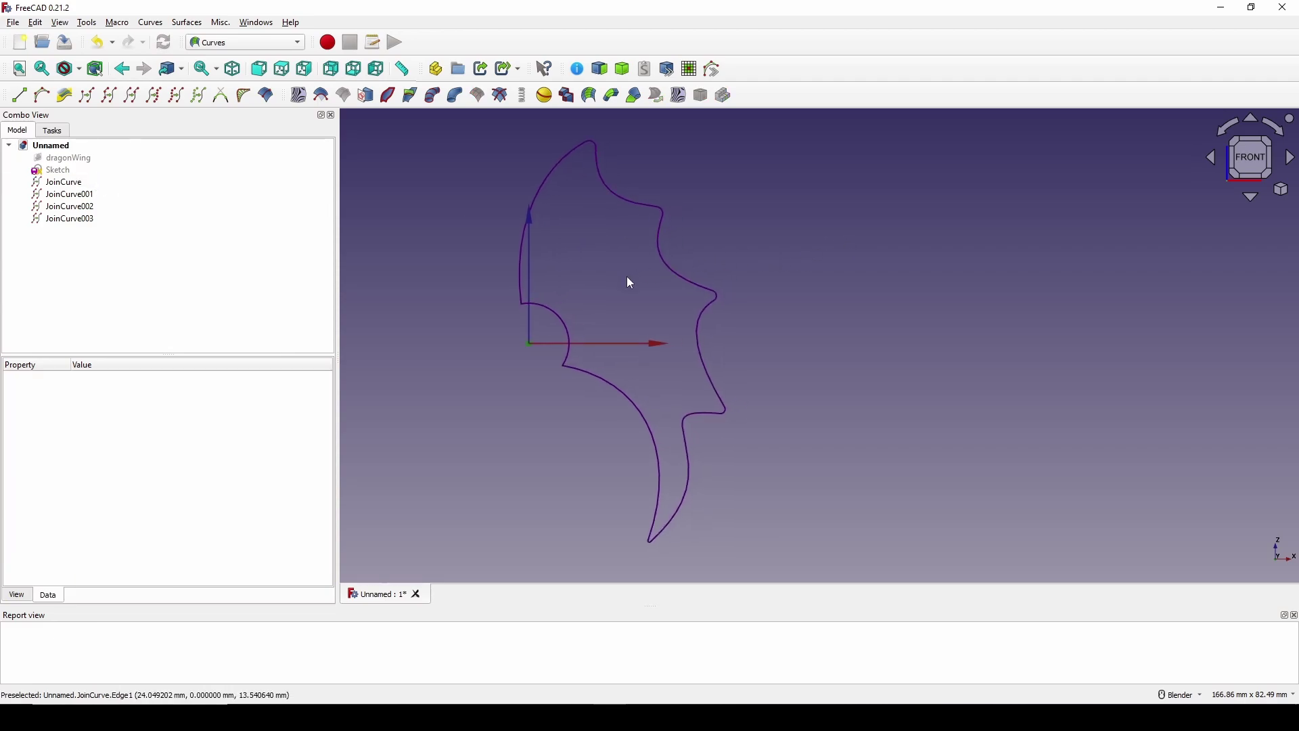
left_click(563, 325)
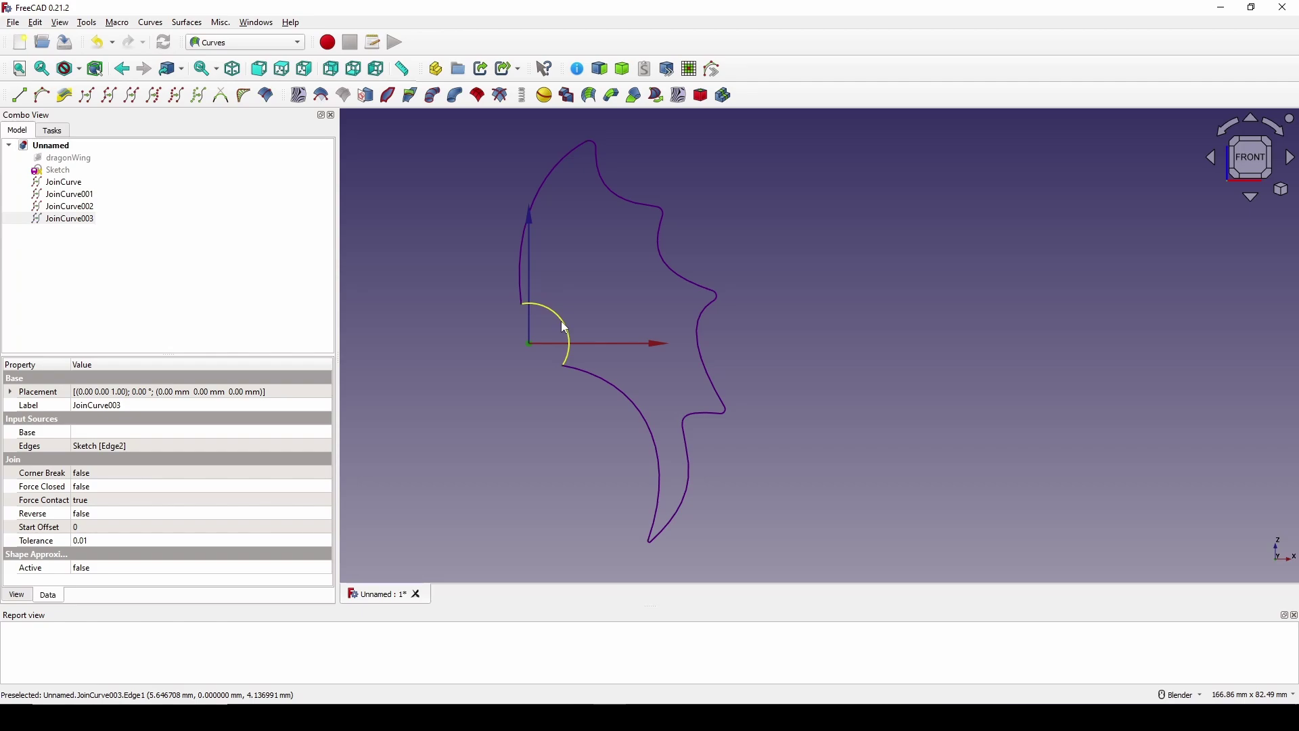
left_click(153, 100)
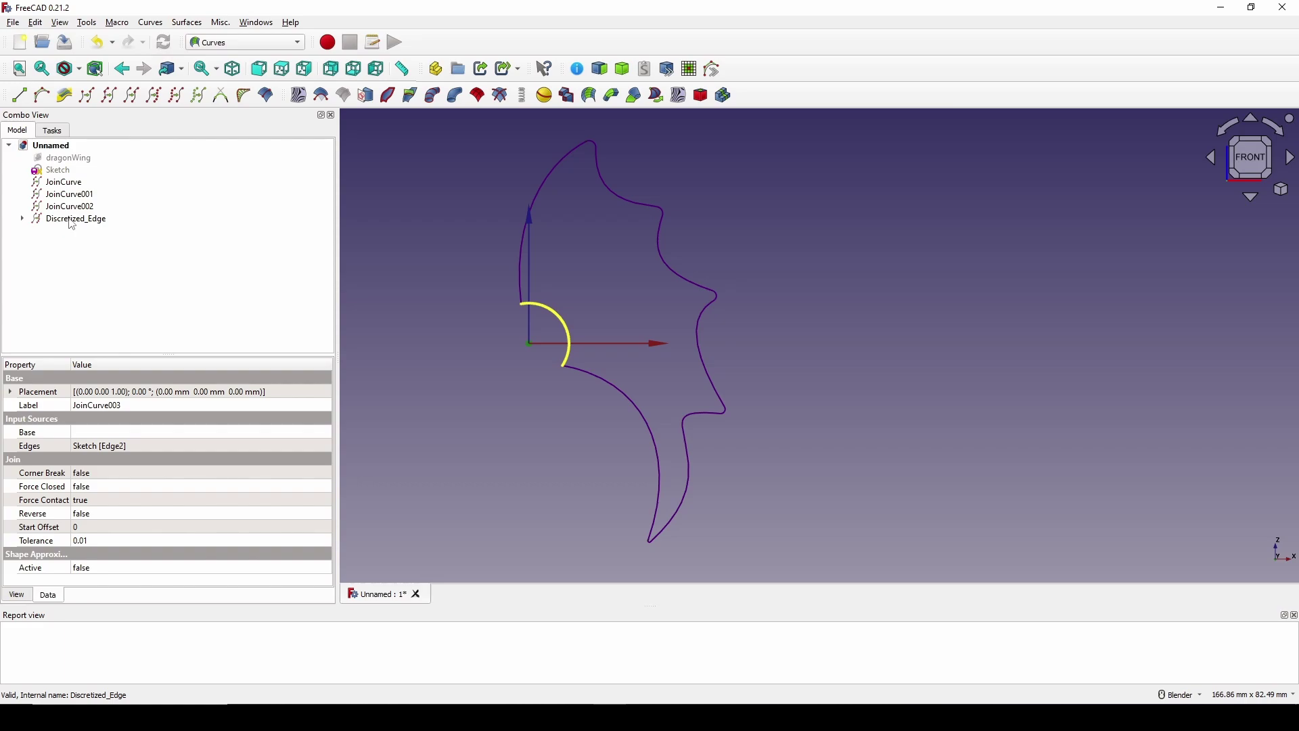
left_click(23, 222)
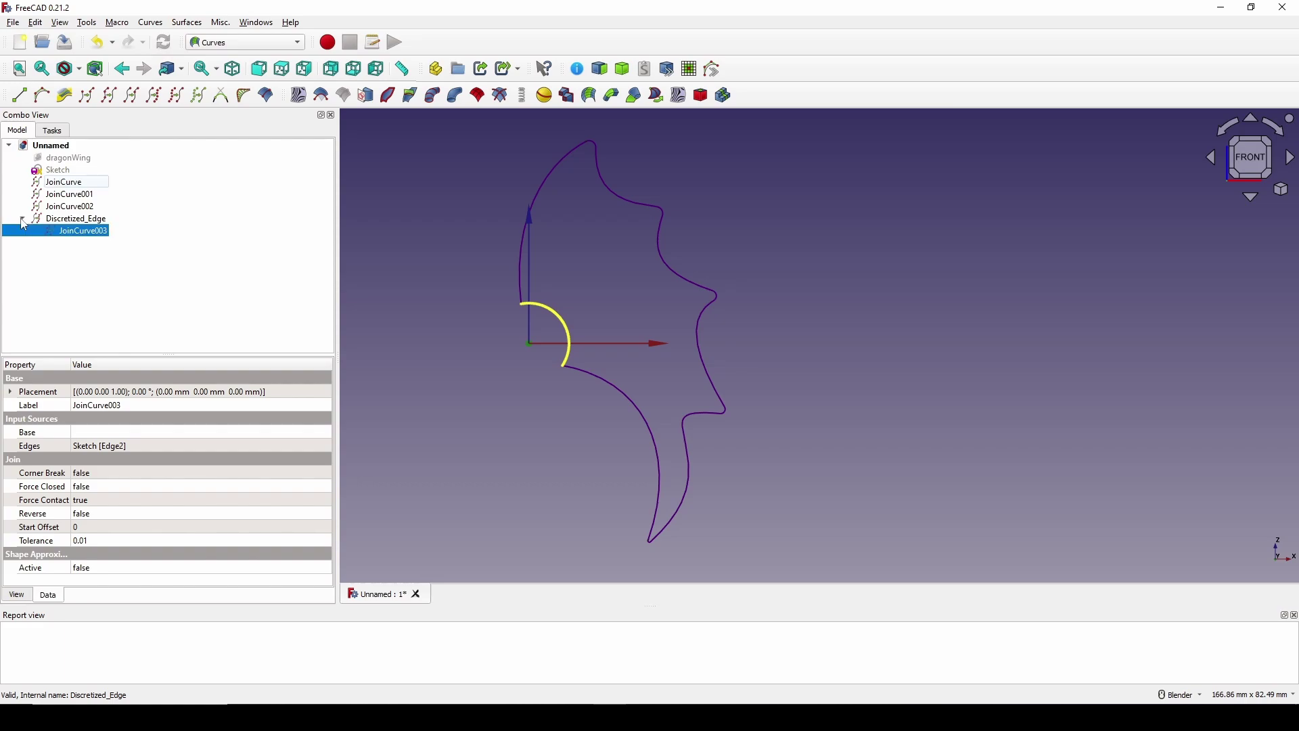
left_click(89, 234)
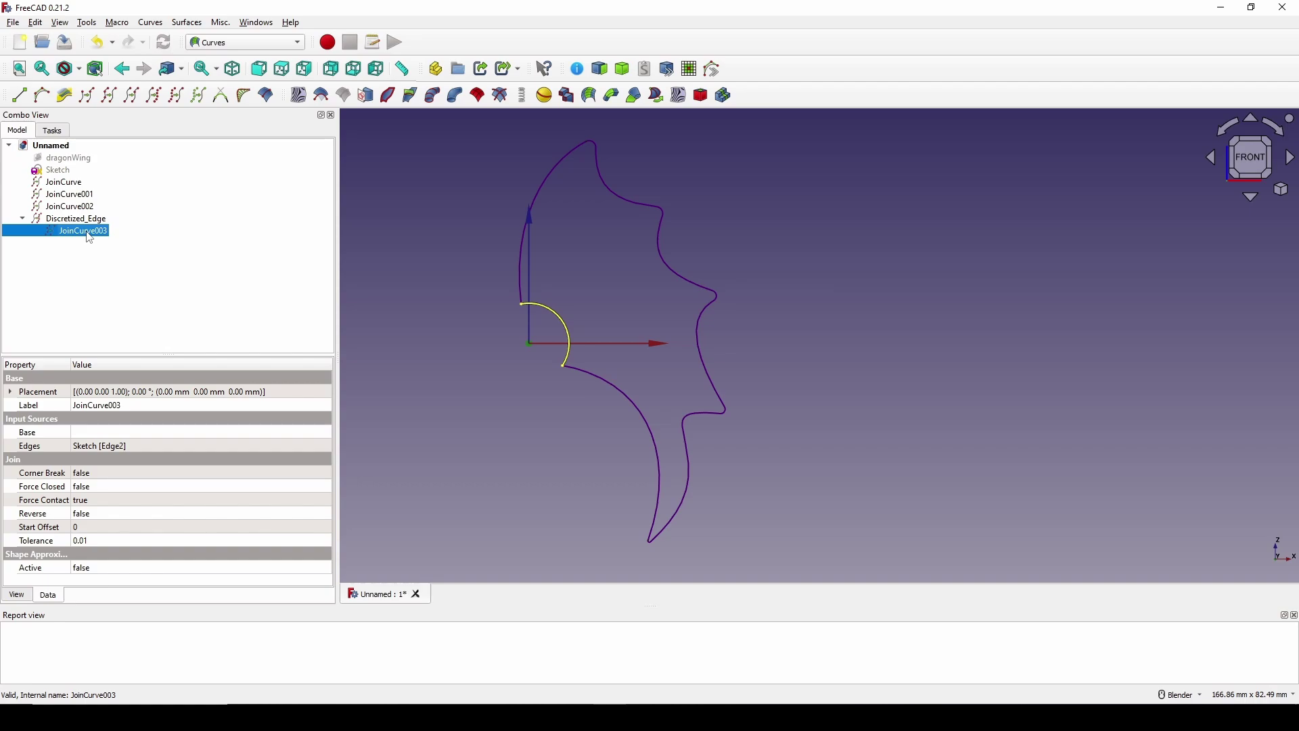
left_click(155, 97)
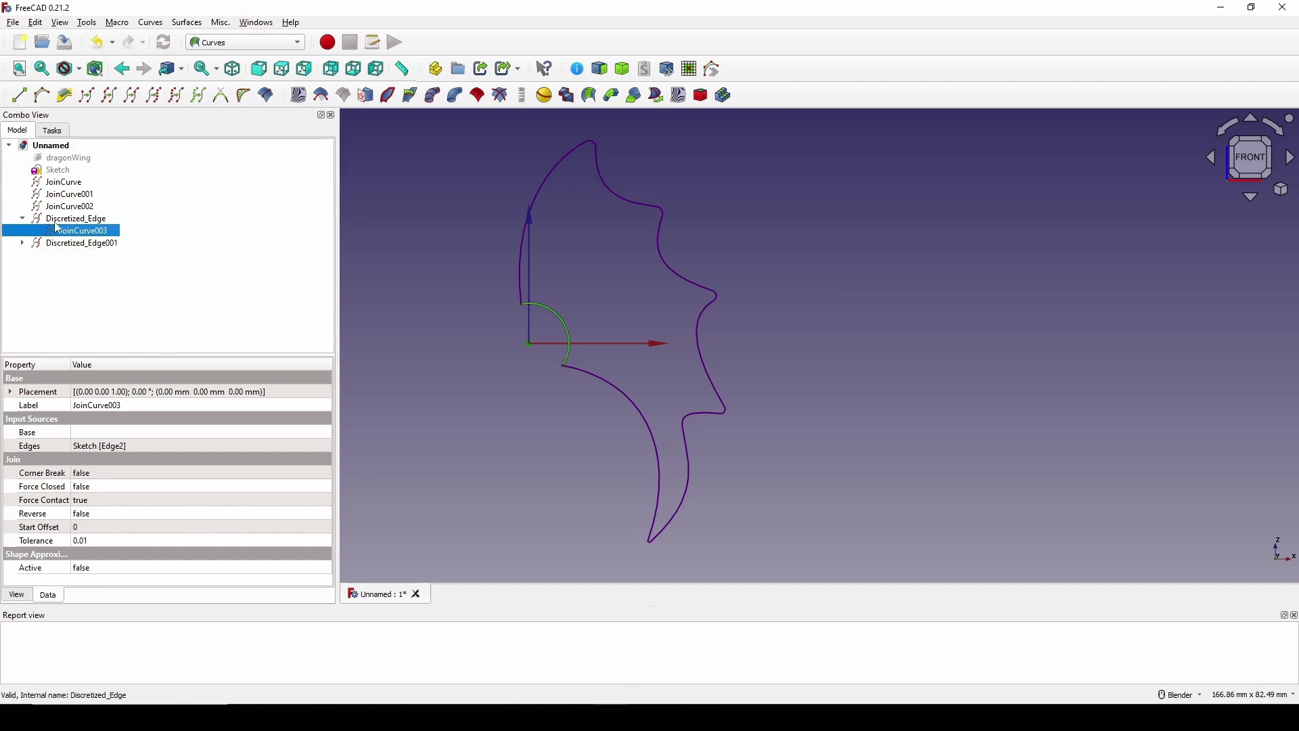
left_click(47, 270)
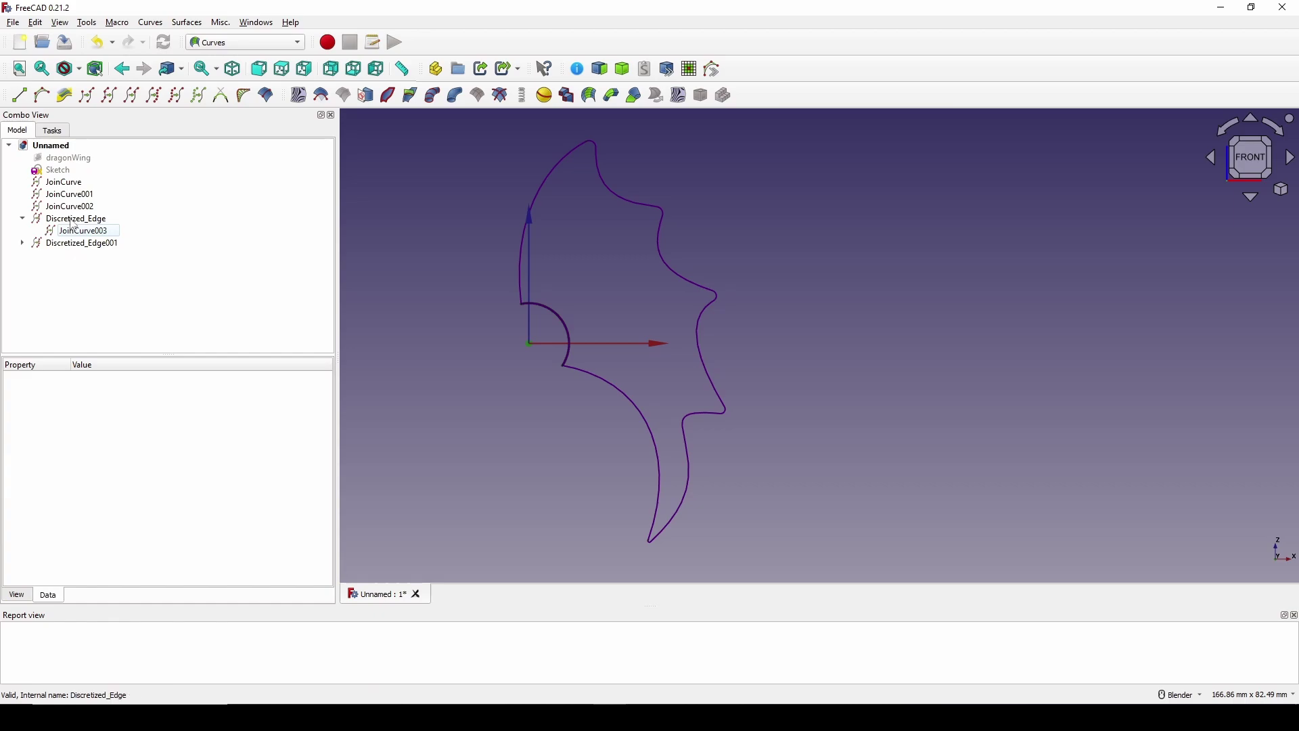
Step: Set the point size of both discretized hub edges to 10
left_click(75, 221)
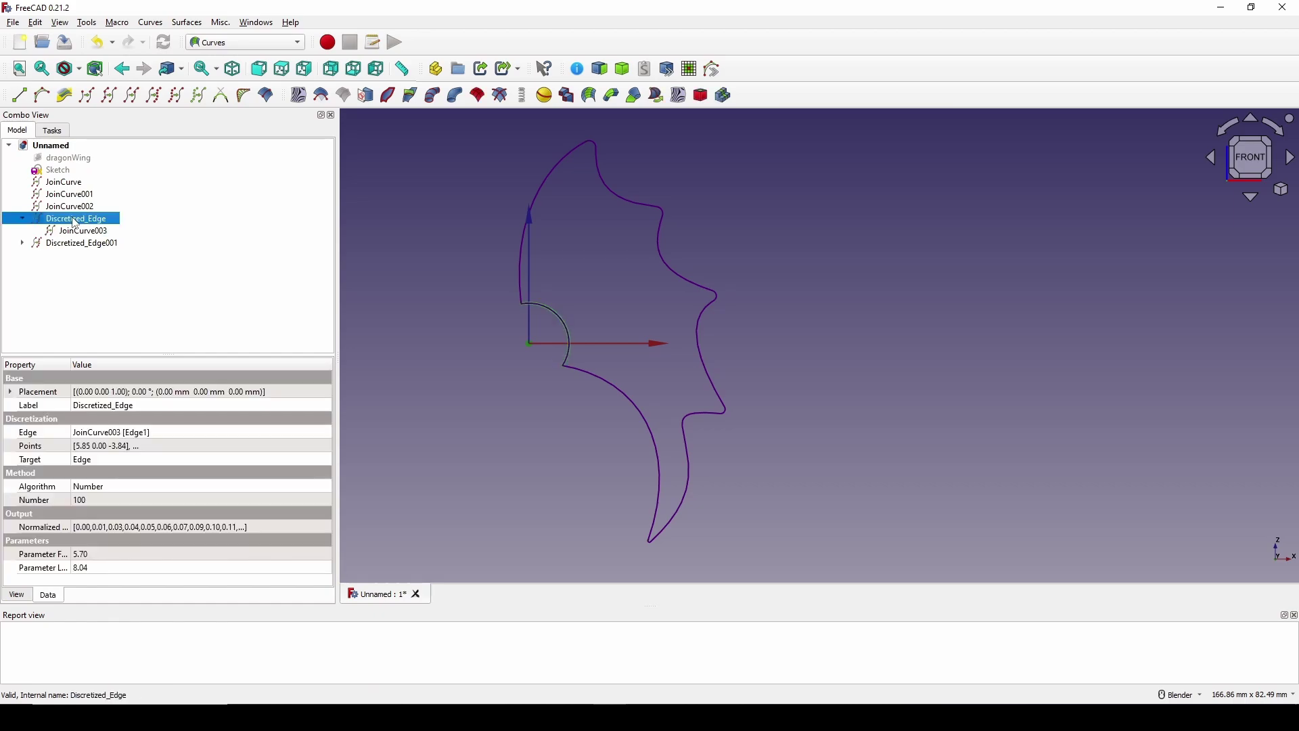
left_click(74, 244, "ctrl")
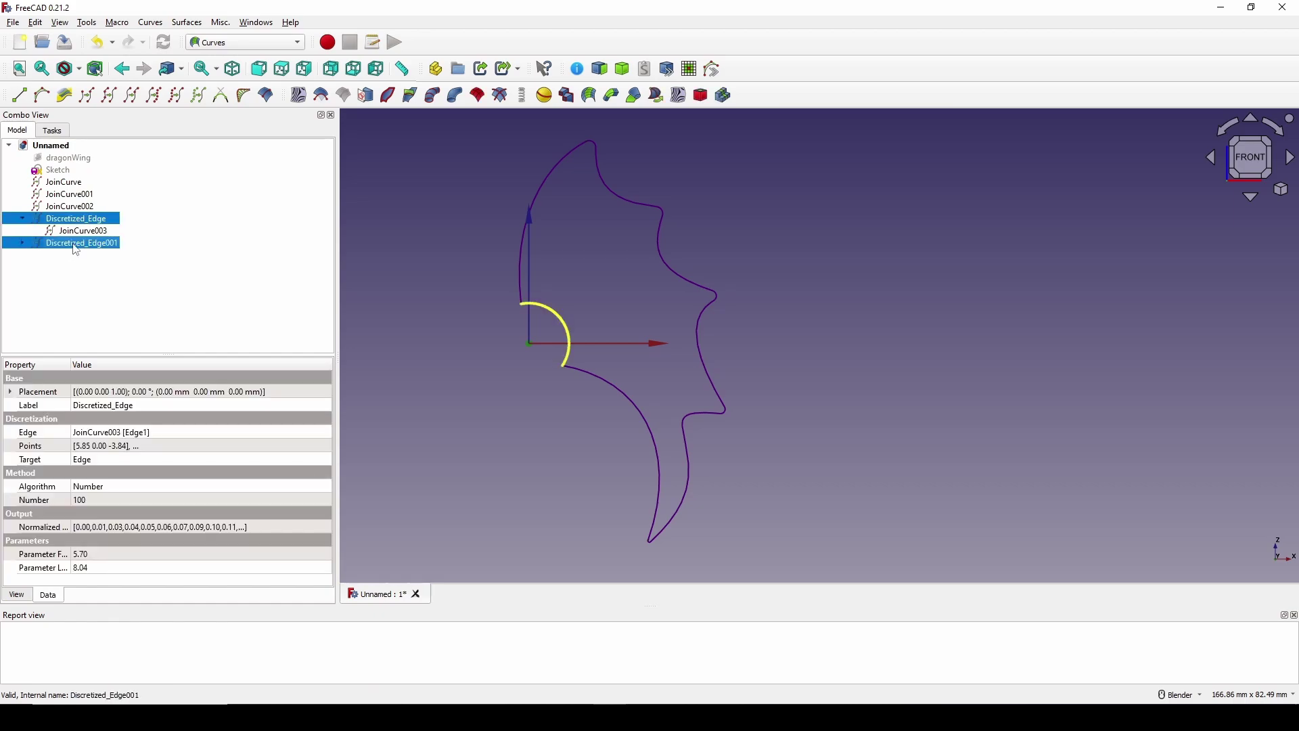
left_click(16, 596)
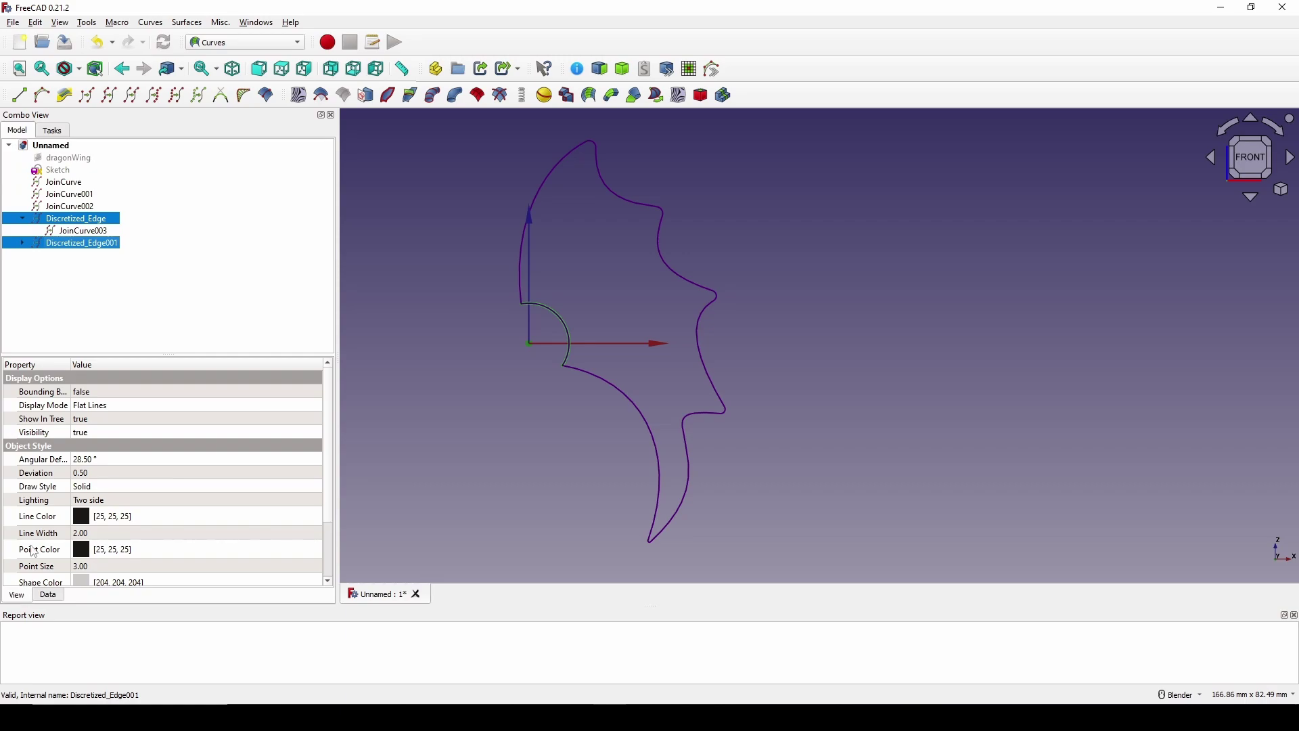
scroll(71, 526, "down", 2)
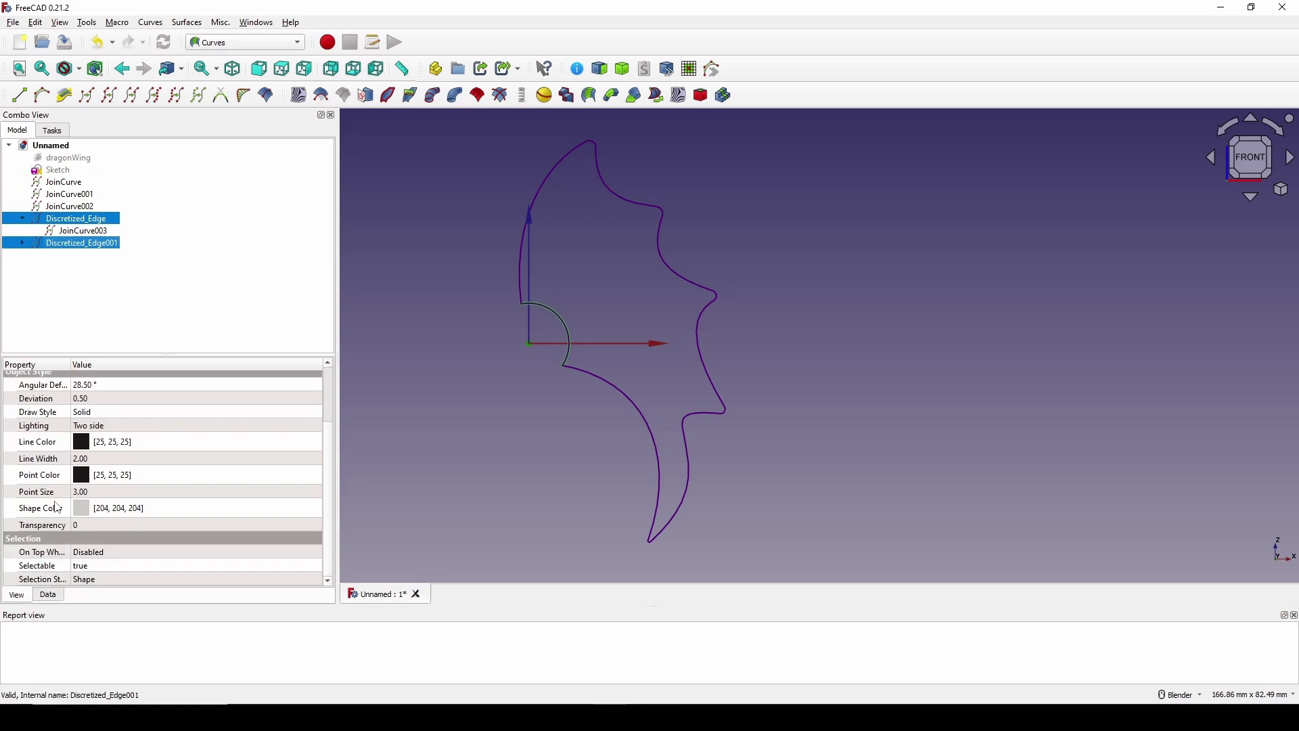
left_click(94, 493)
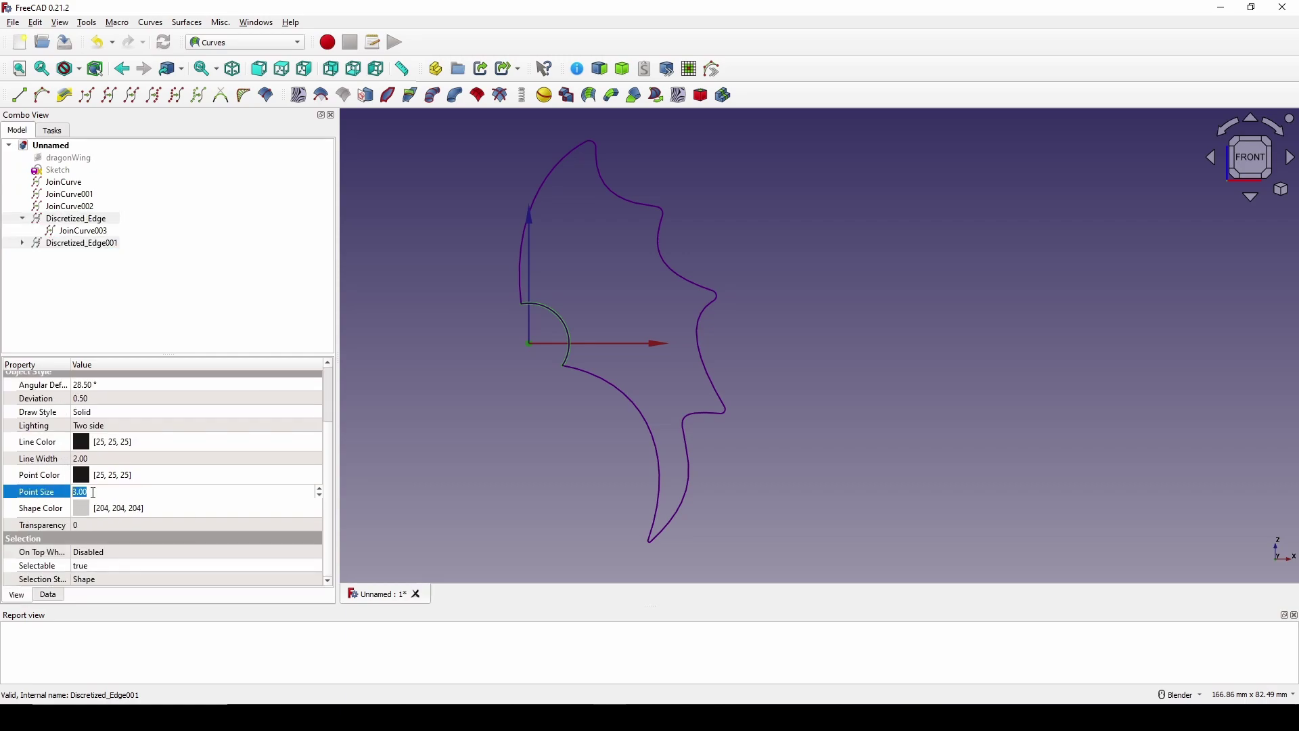
type("10")
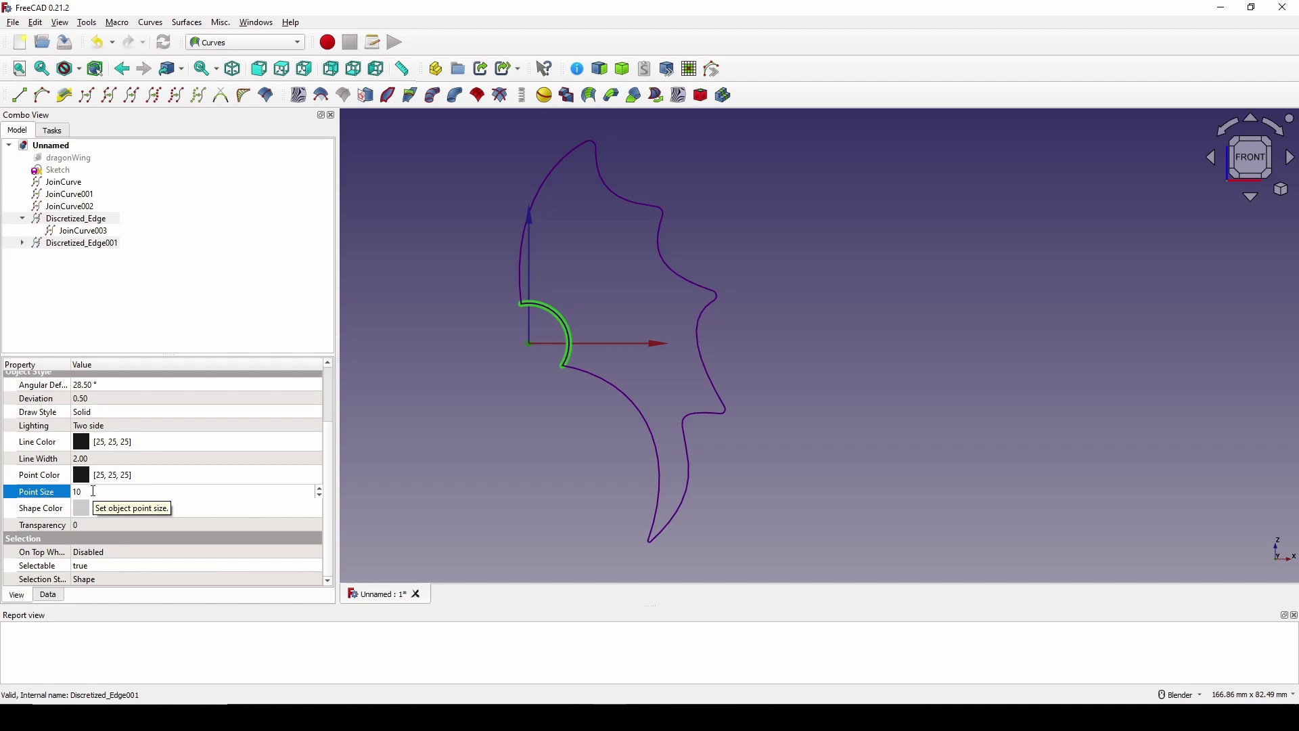
key("Return")
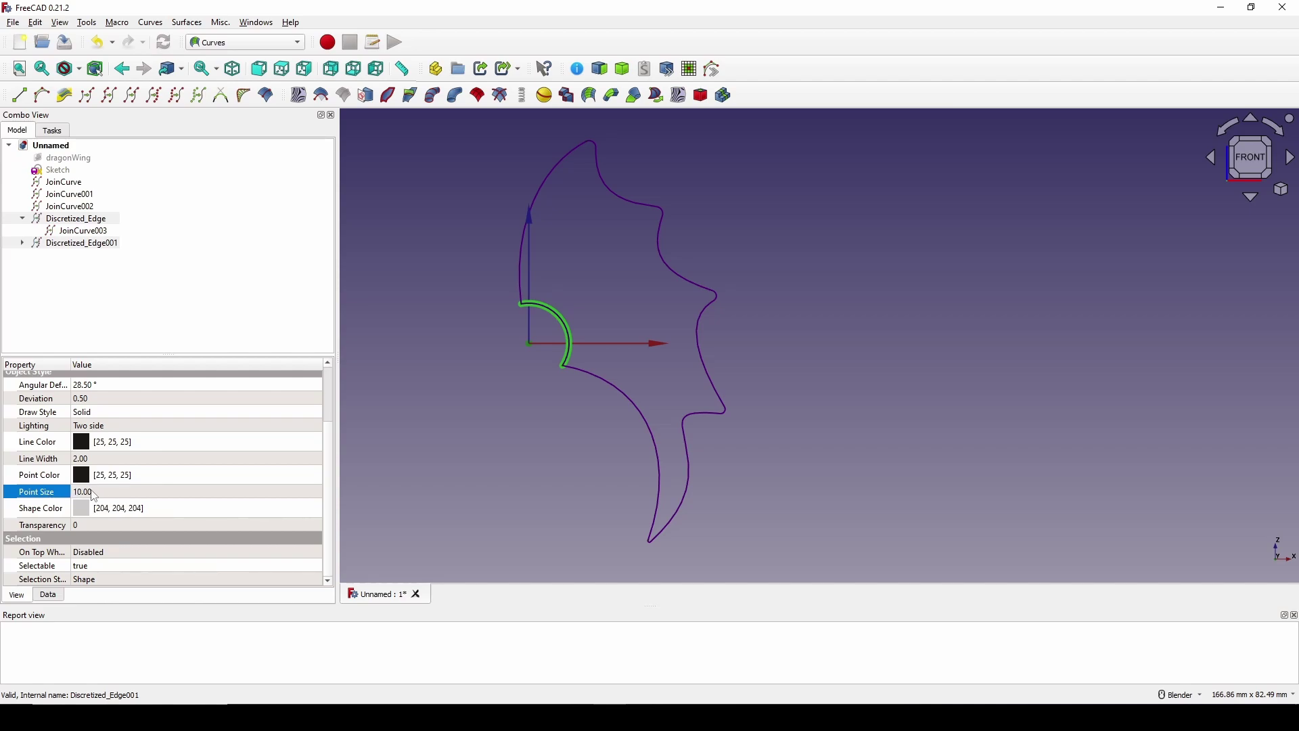
Step: Set the number of discretization points on both hub edges to 10
left_click(49, 599)
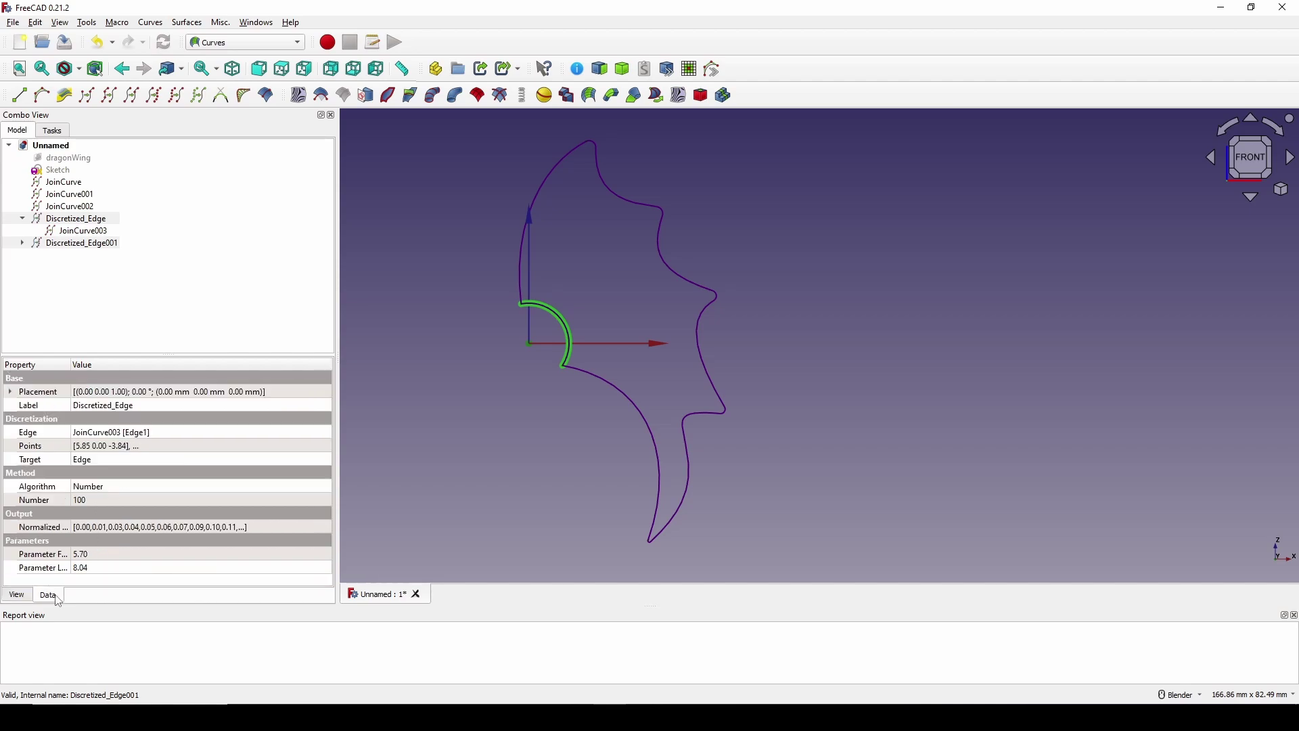
left_click(98, 501)
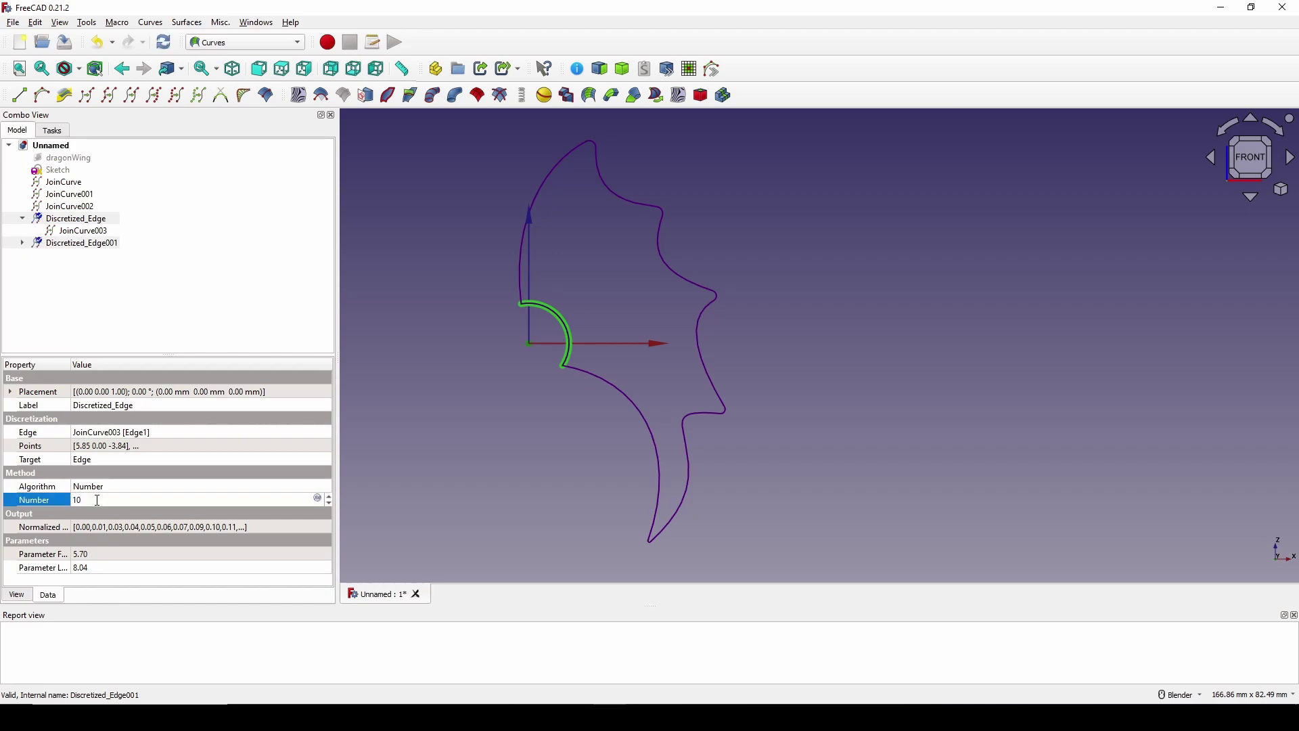
key("Return")
scroll(522, 291, "up", 1)
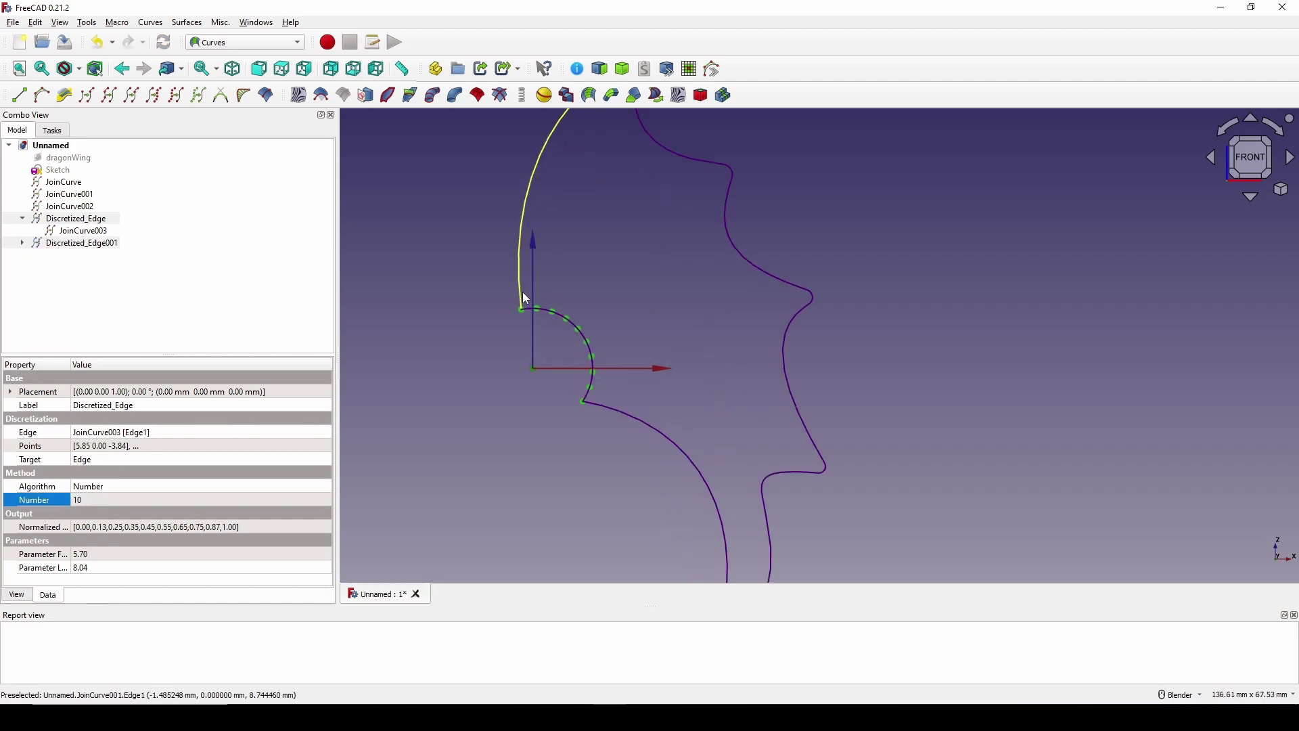
Step: Show the dragonWing reference image again behind the wing curves
scroll(561, 294, "down", 4)
left_click(891, 267)
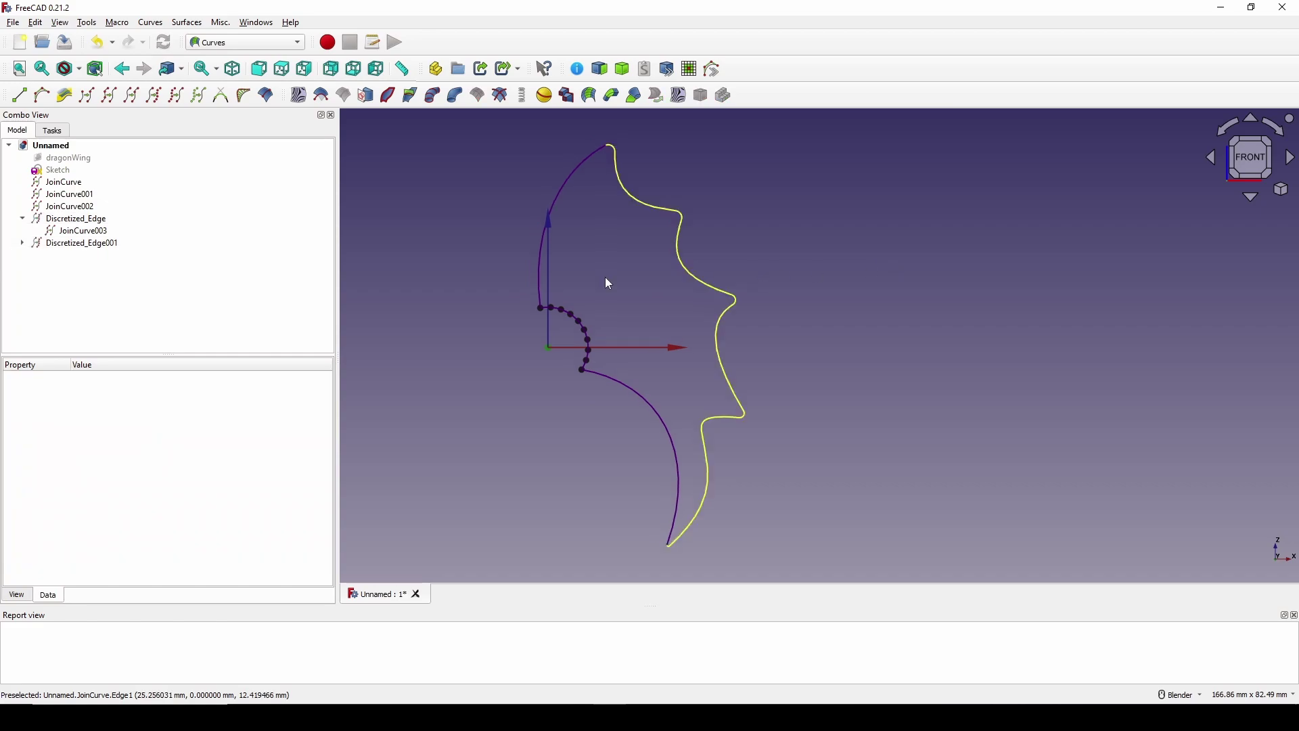
left_click(80, 158)
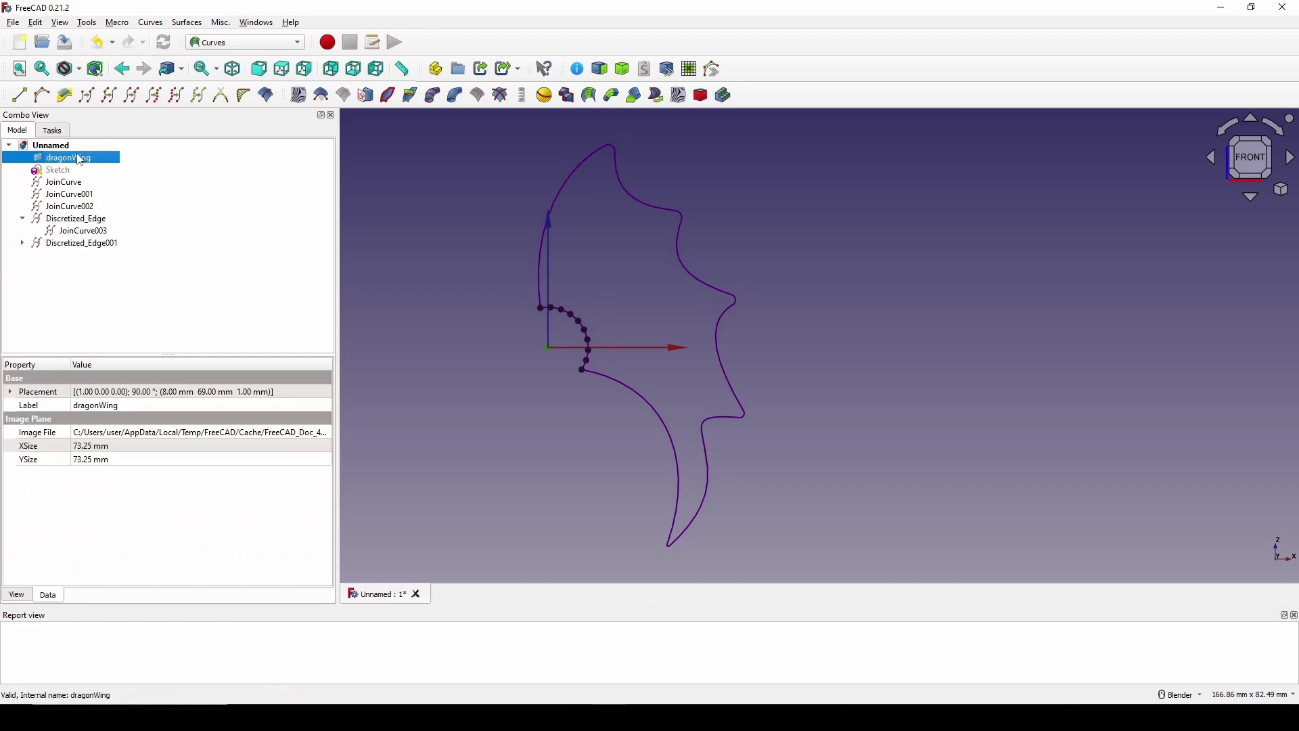
key("space")
left_click(867, 230)
middle_click_drag(866, 226, 916, 296, "shift")
middle_click_drag(765, 320, 713, 216, "shift")
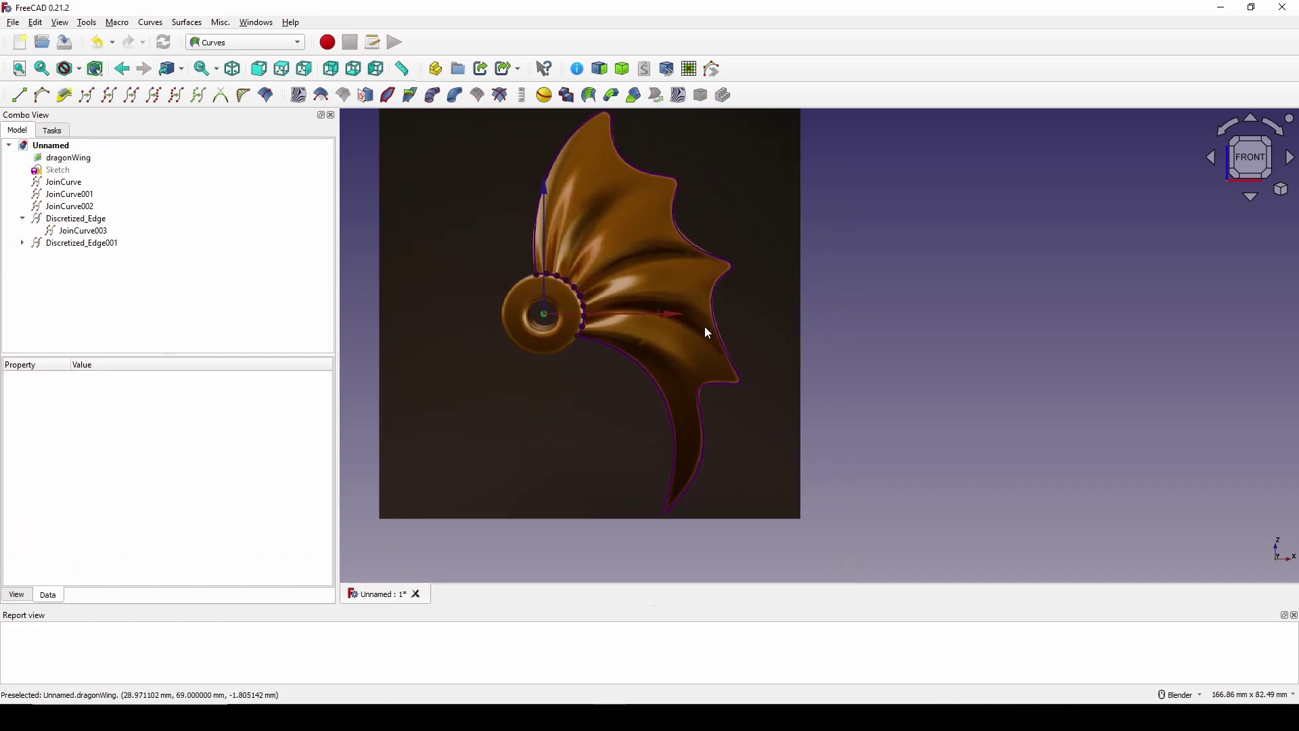
middle_click_drag(704, 326, 589, 359)
left_click(80, 223)
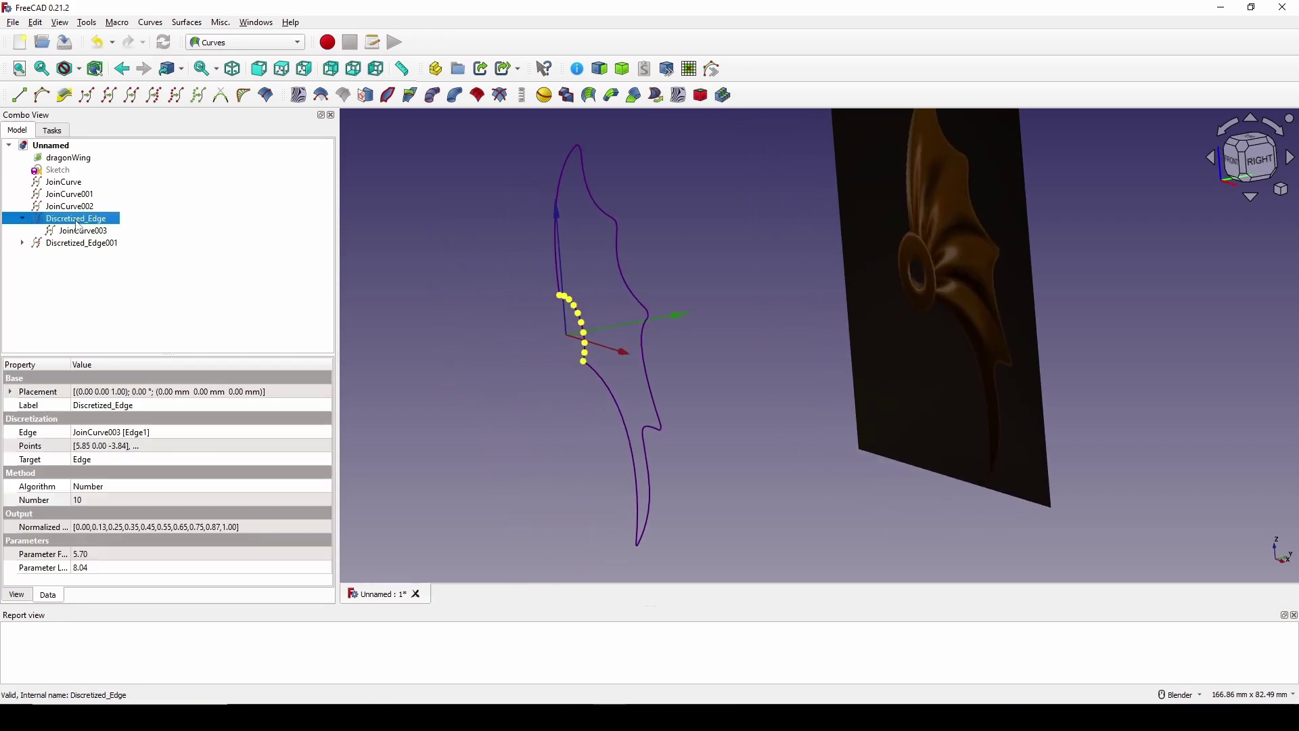
key("Print")
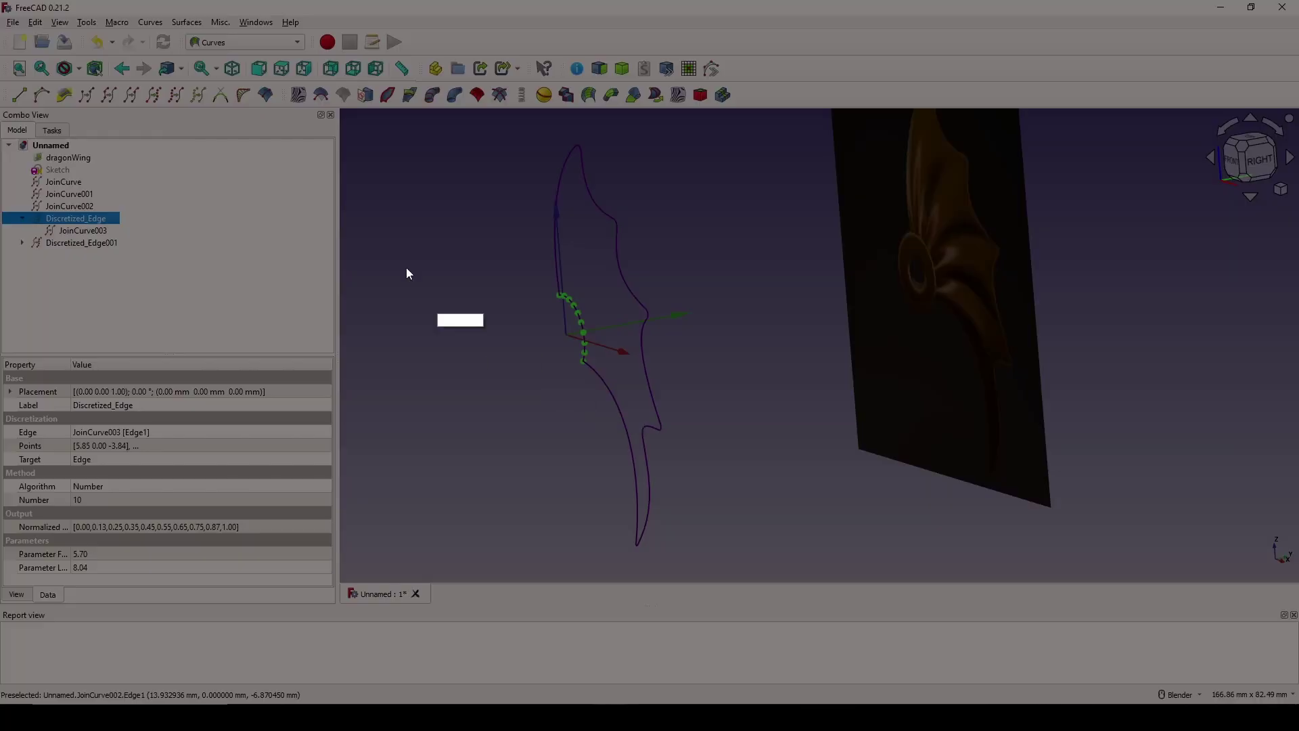
left_click_drag(376, 149, 754, 524)
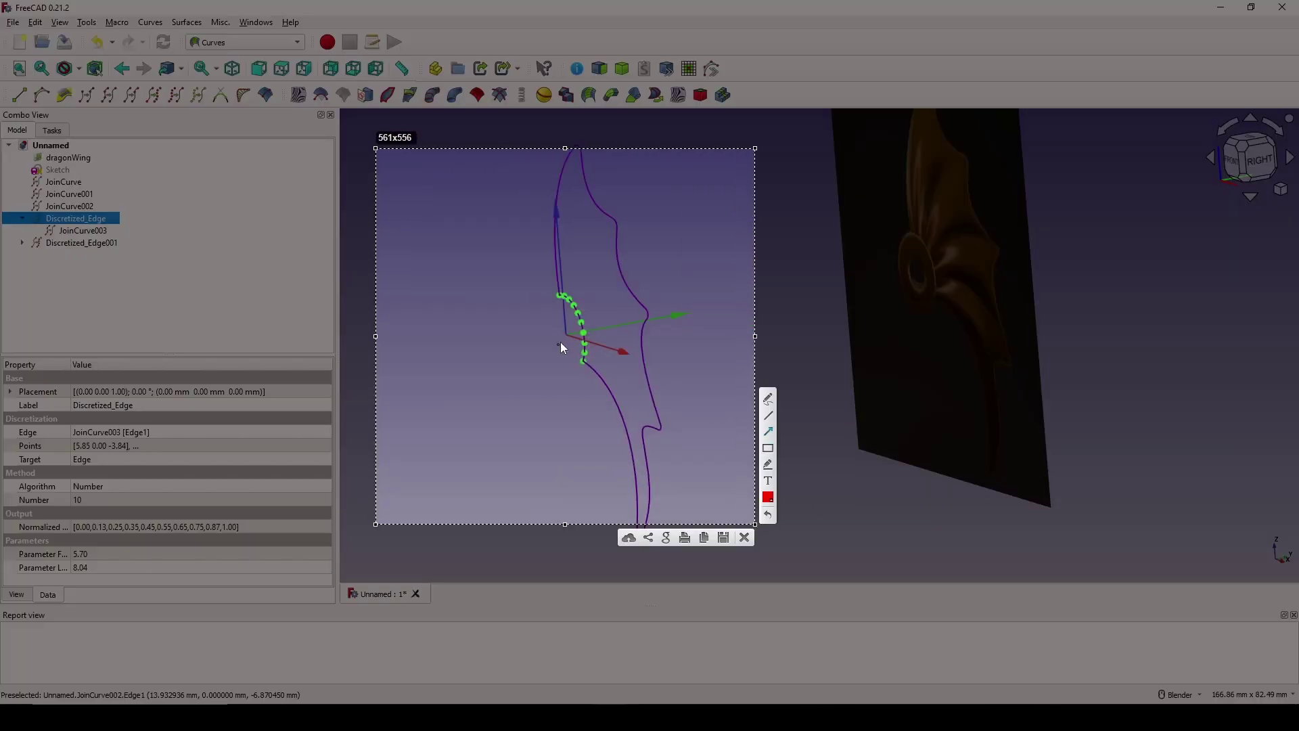
left_click_drag(566, 335, 525, 349)
left_click(745, 537)
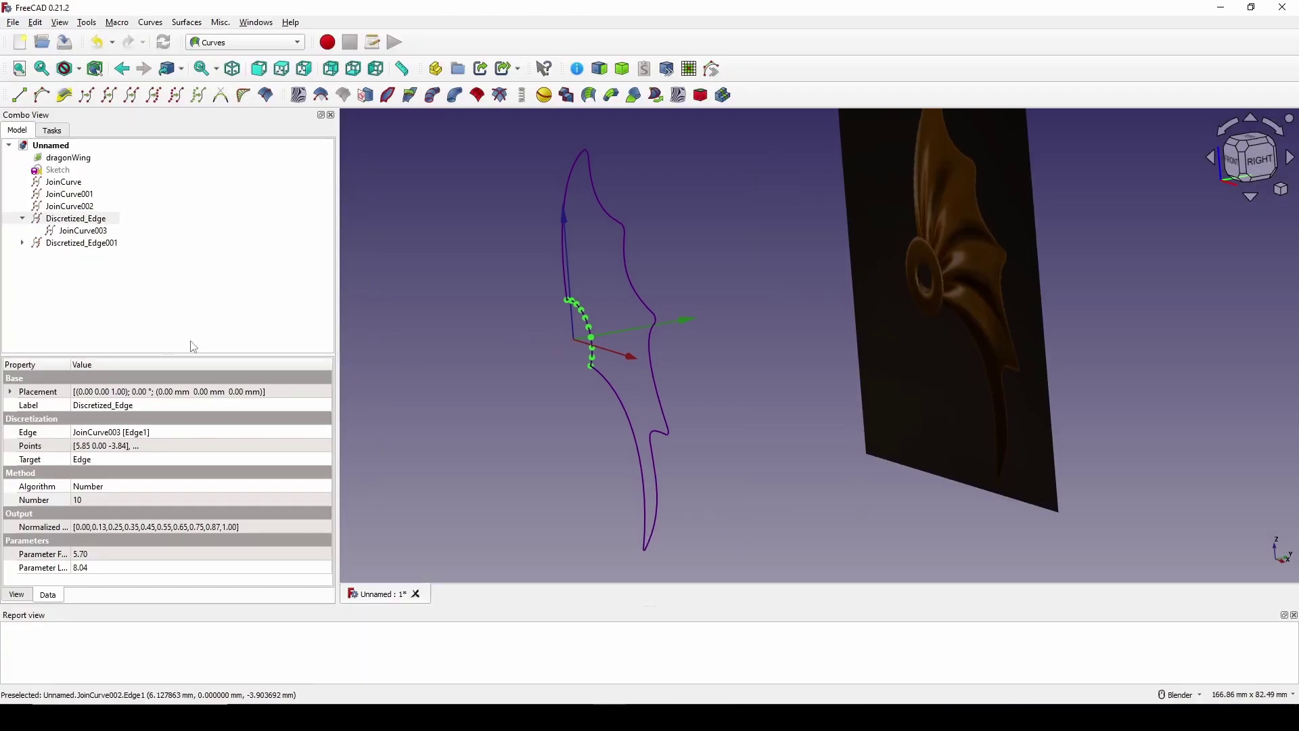
Step: Set the Y position of the first discretized hub edge to 2.5 mm
left_click(54, 219)
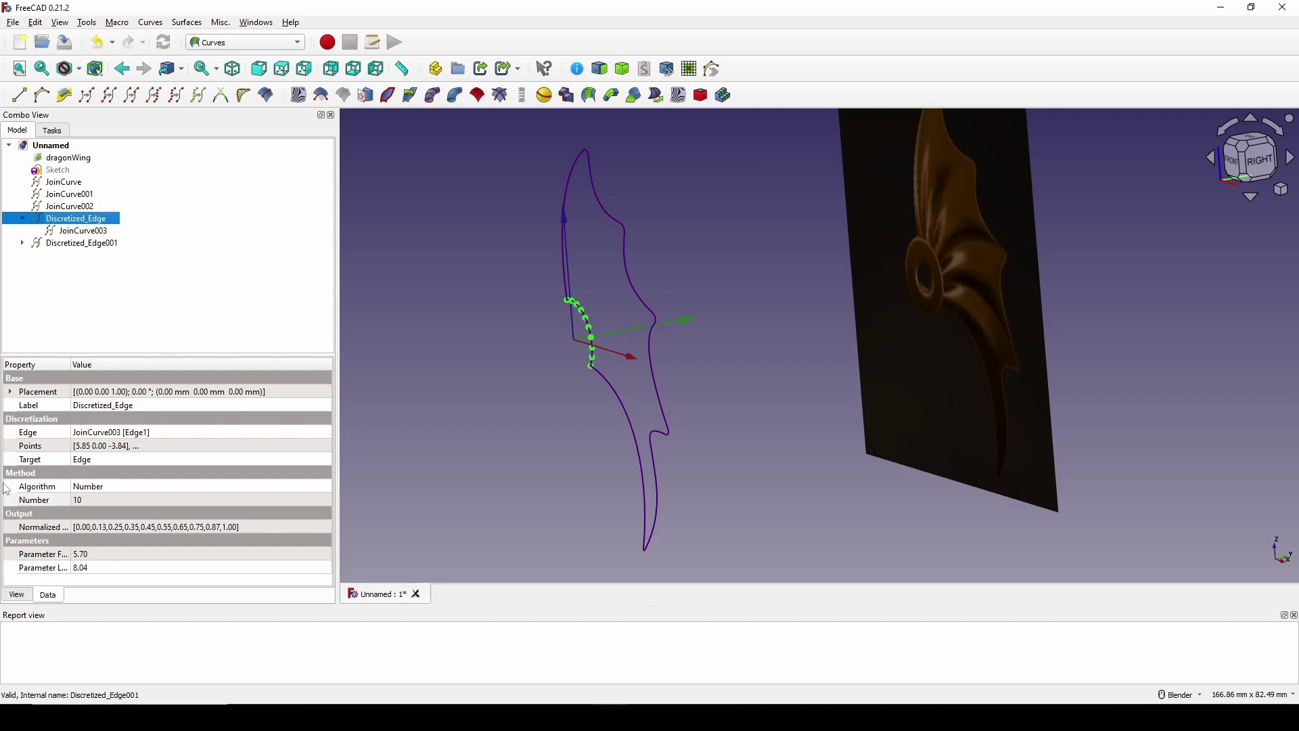
left_click(10, 392)
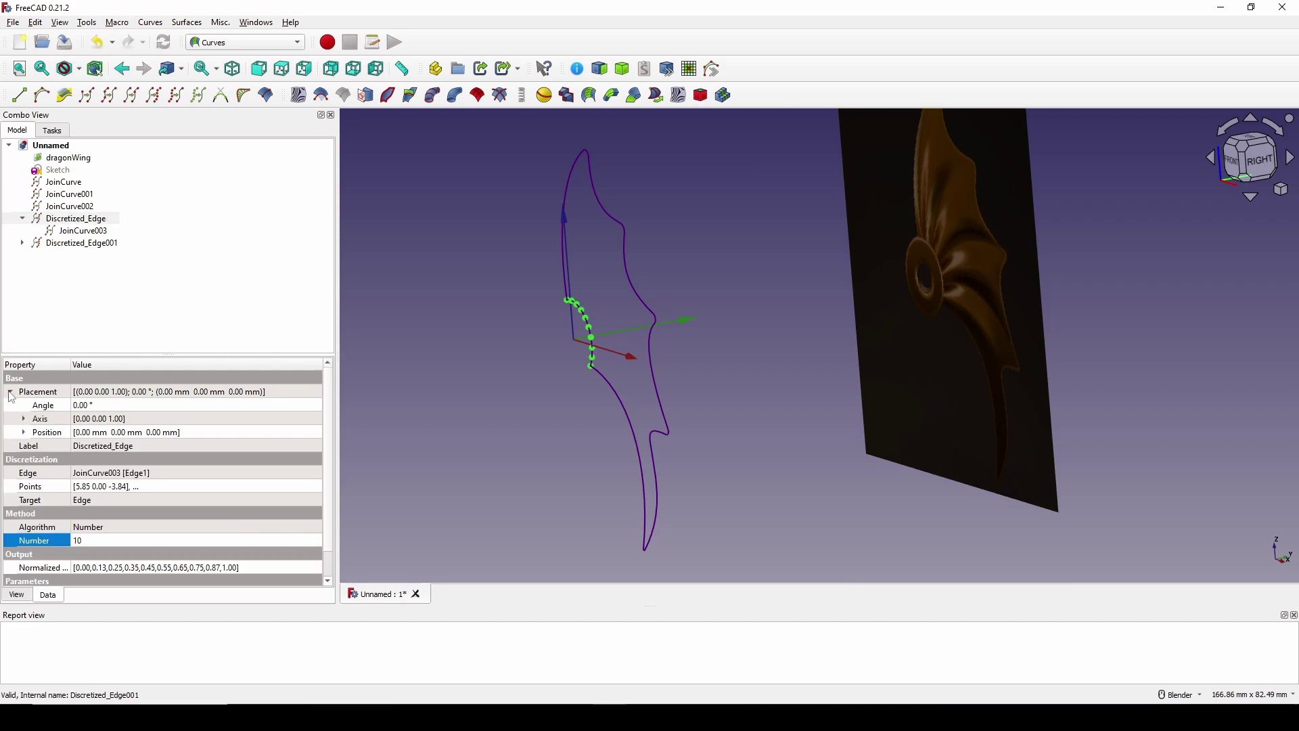
left_click(24, 433)
left_click(101, 460)
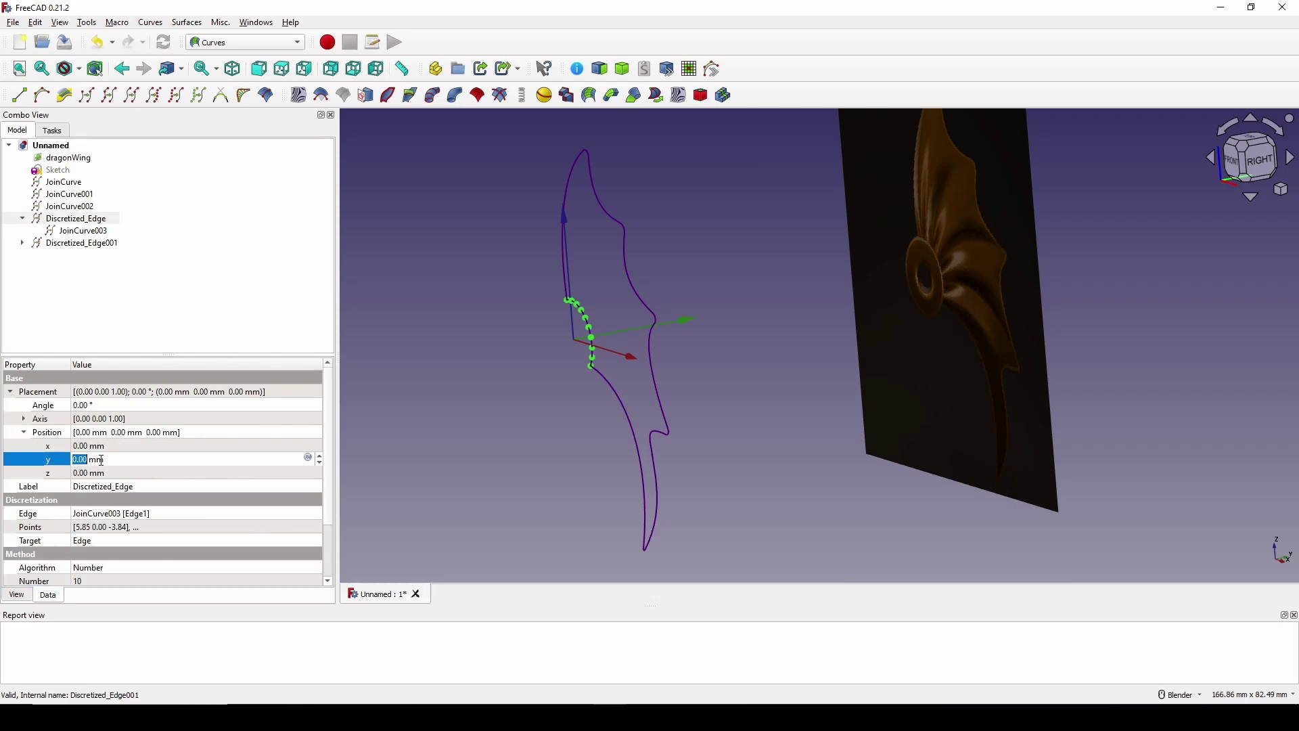
left_click_drag(122, 461, 40, 460)
type("2.")
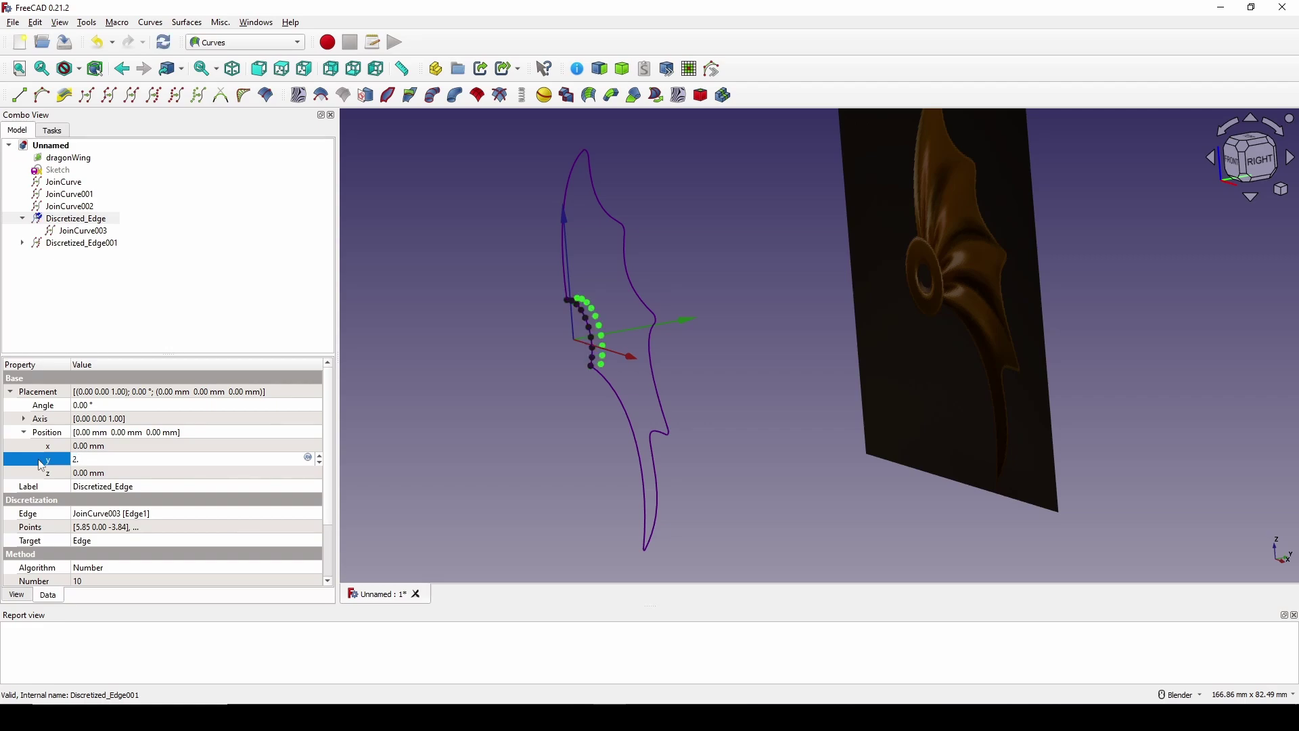
type("5")
key("Return")
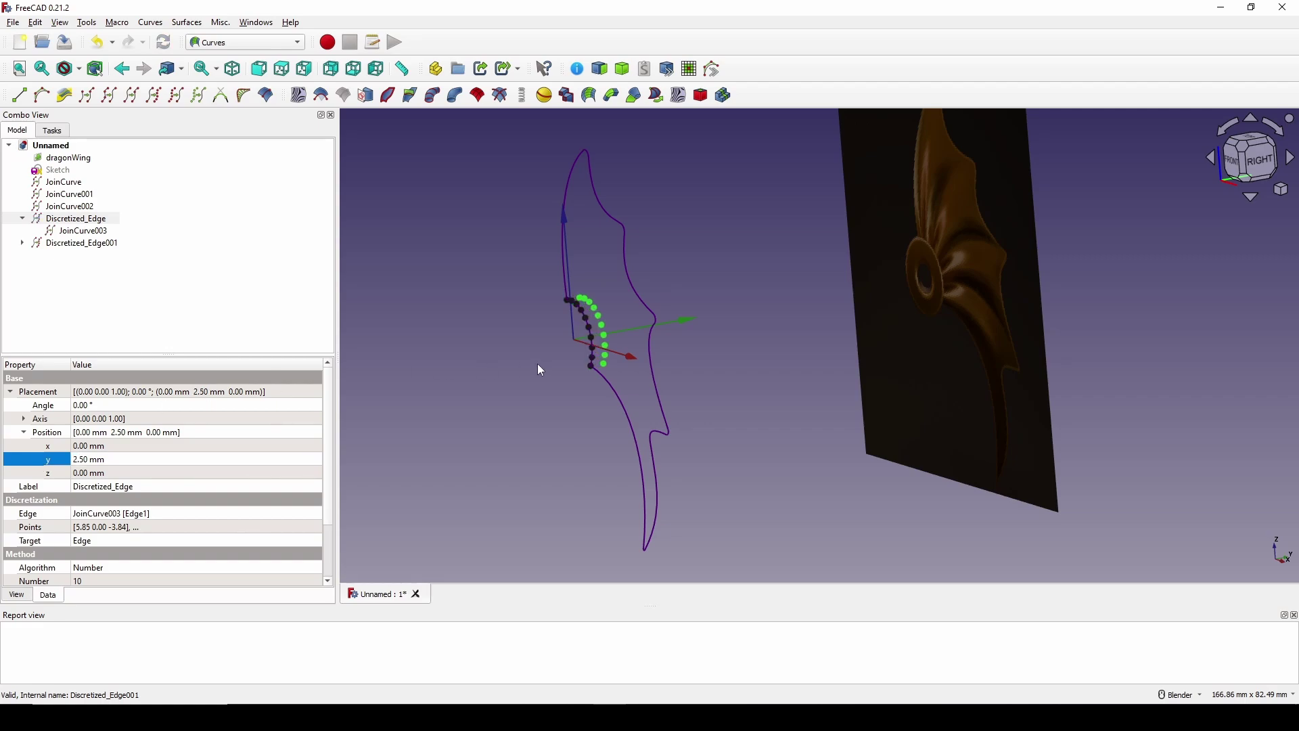
Step: Set the Y position of the first discretized hub edge to -2.5 mm
middle_click_drag(537, 363, 537, 392)
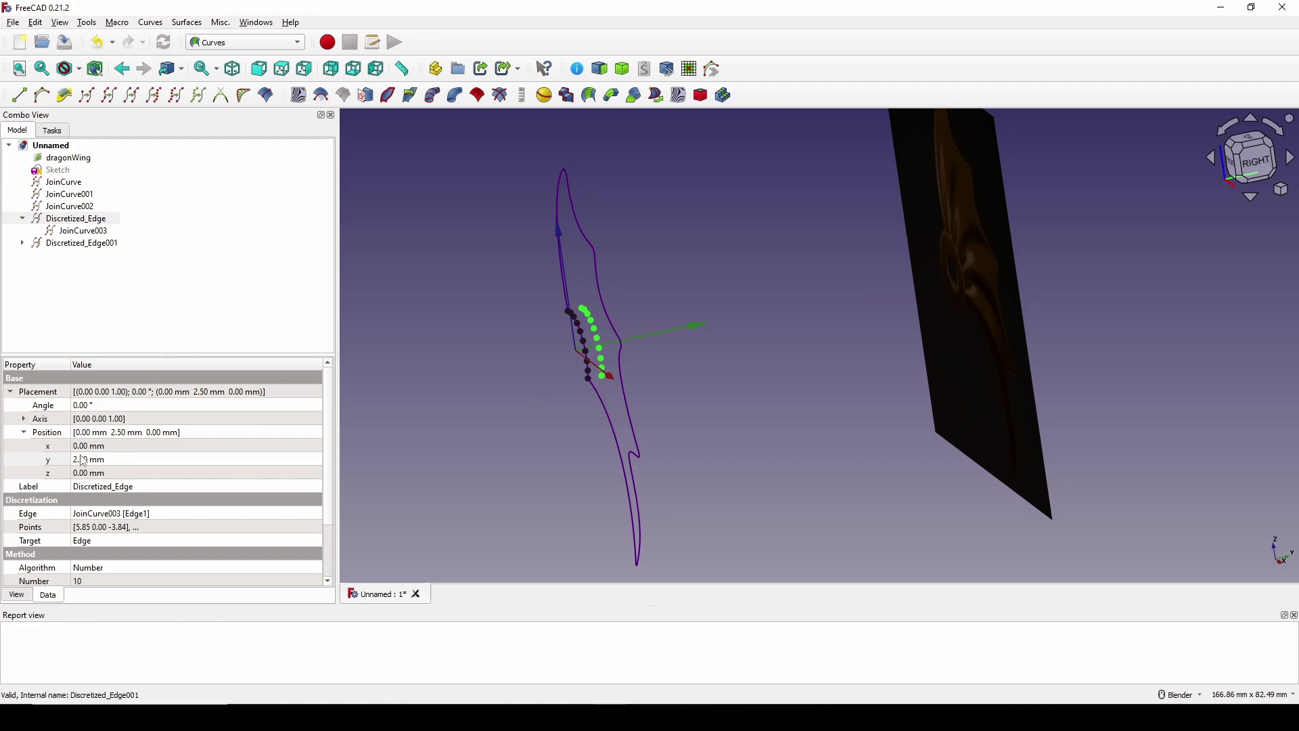
left_click(107, 460)
type("-")
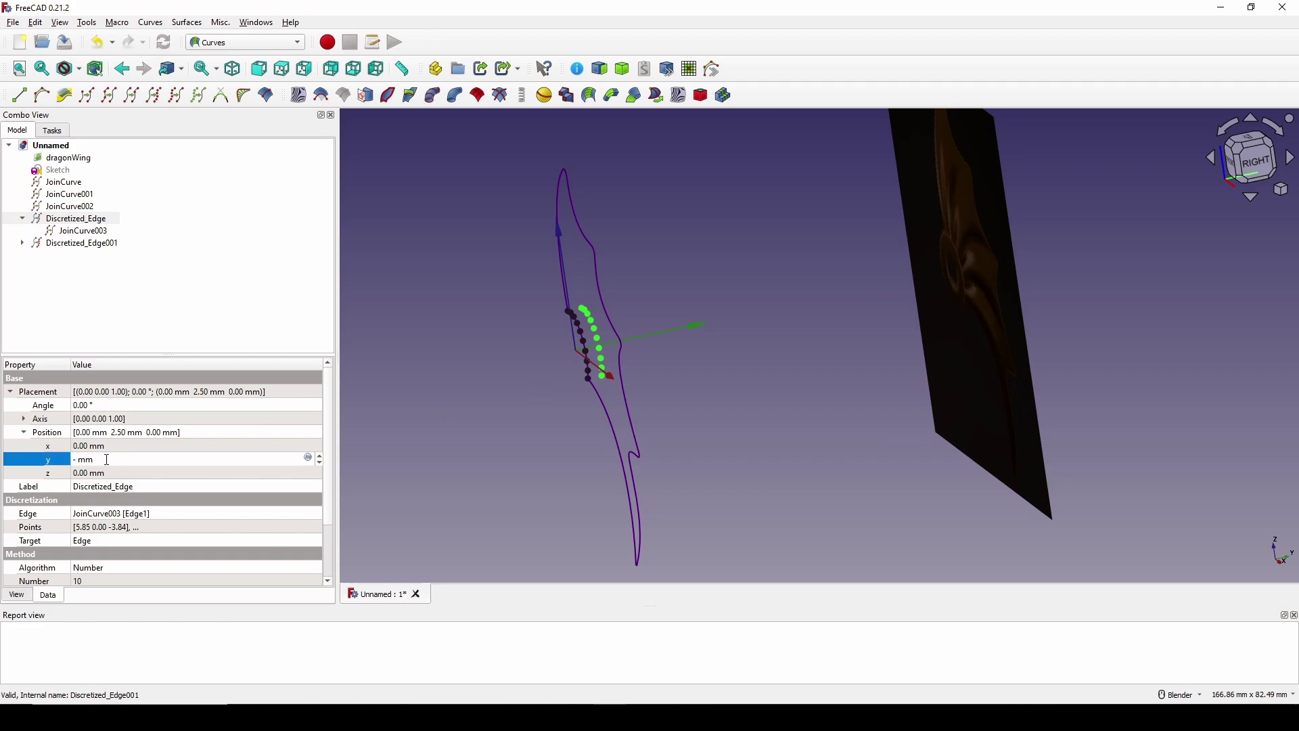
type("2.5")
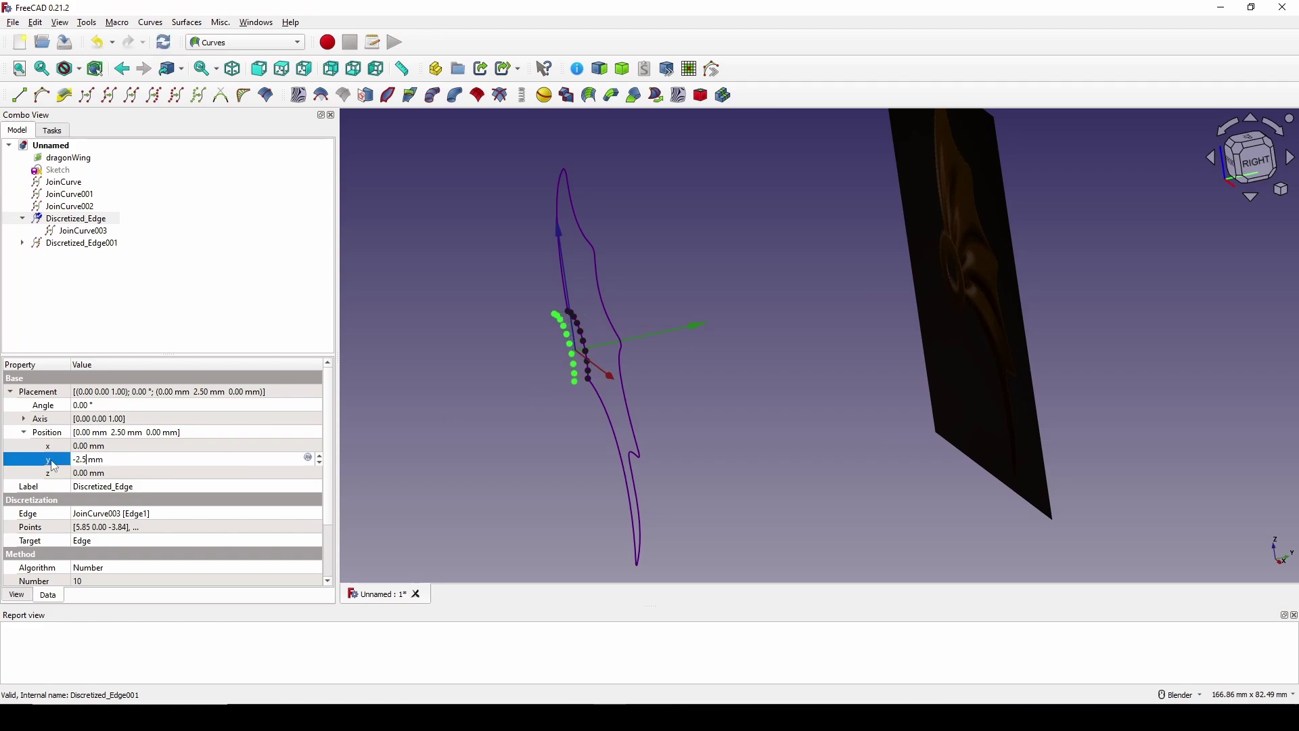
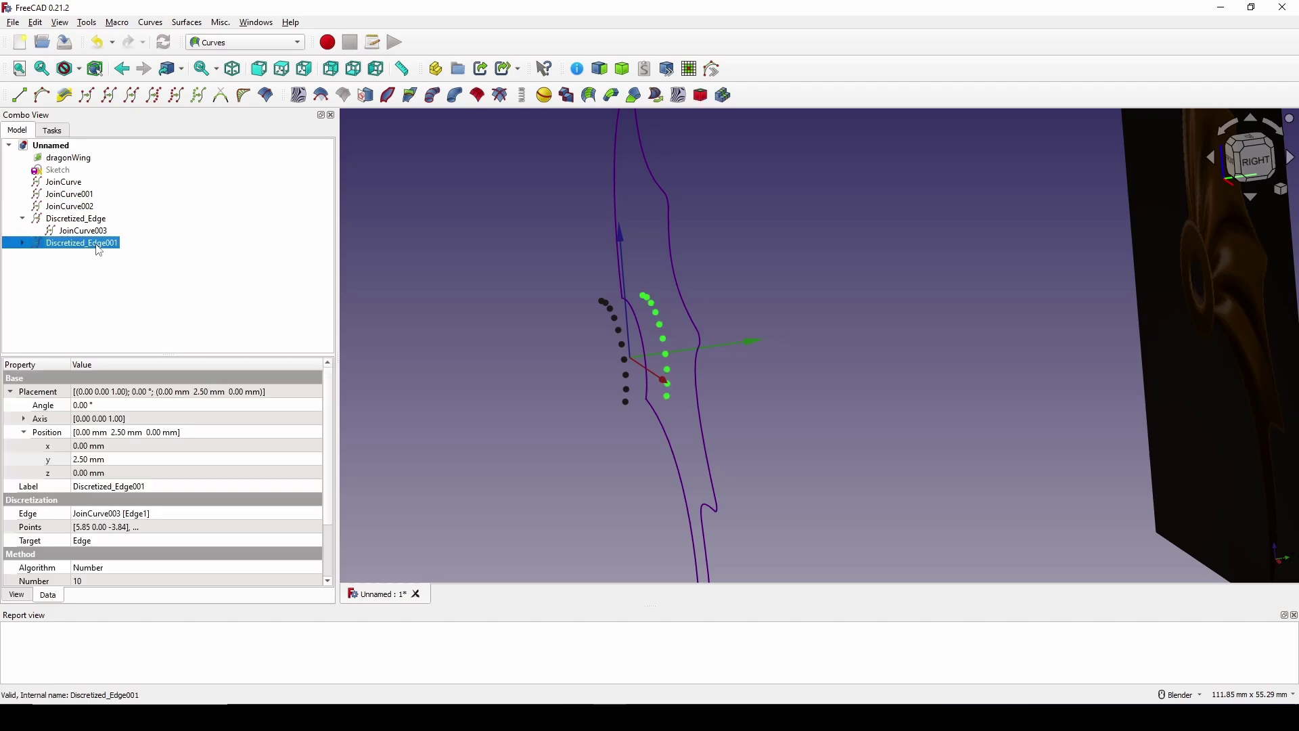
Step: Hide the second discretized hub edge and view the wing from the front
key("space")
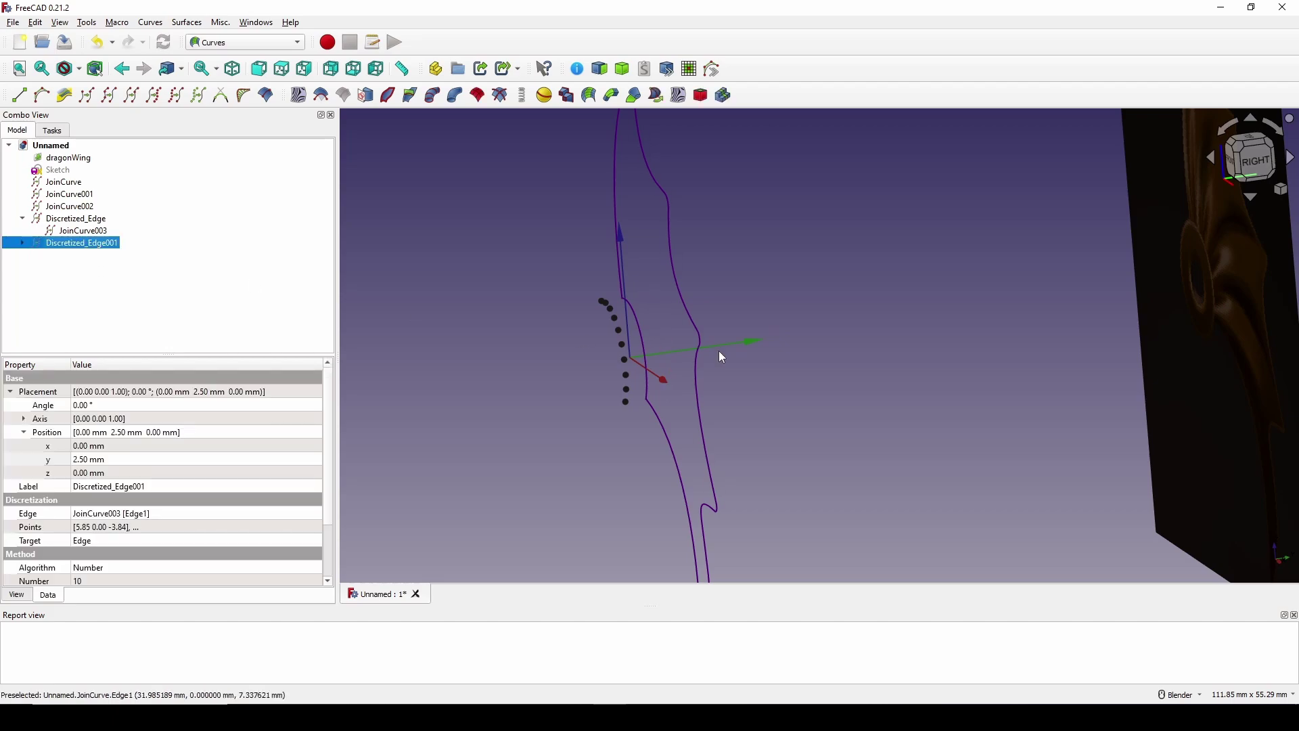
left_click(721, 352)
scroll(721, 352, "down", 2)
middle_click_drag(642, 358, 700, 361)
left_click(1233, 169)
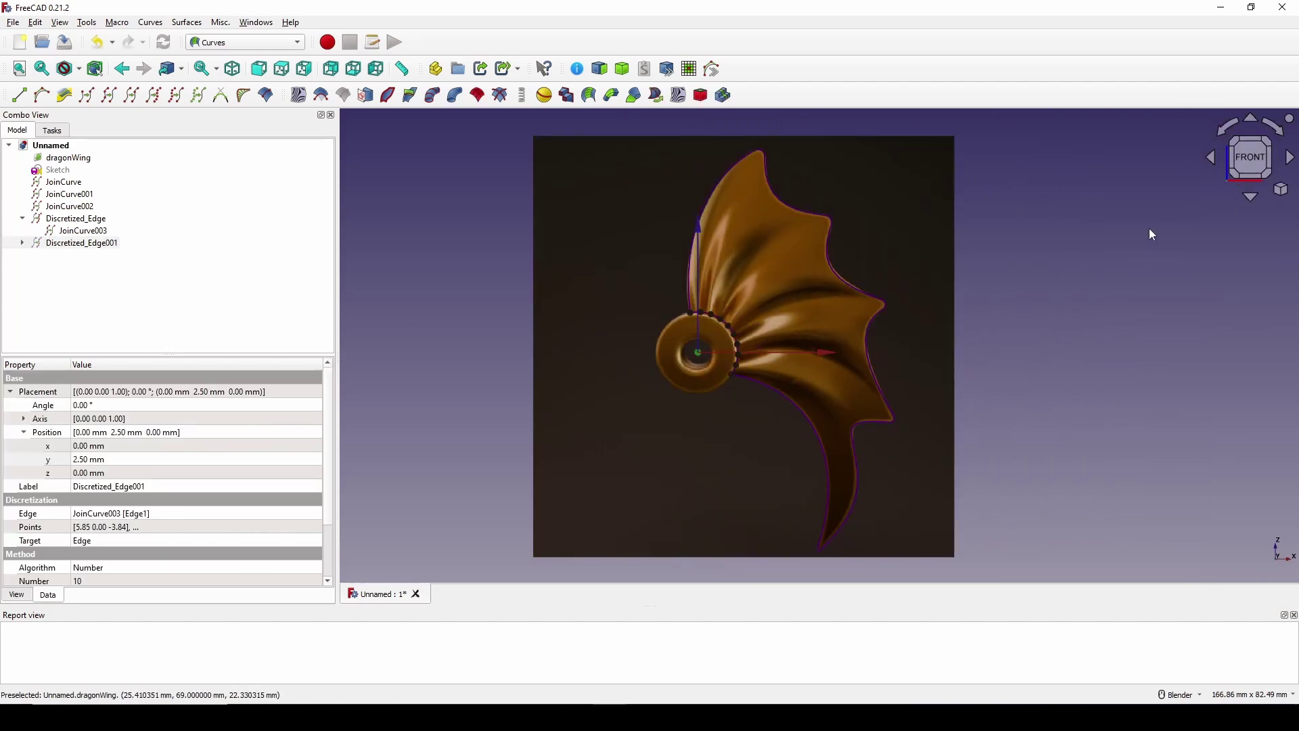
left_click(1094, 242)
scroll(997, 319, "up", 2)
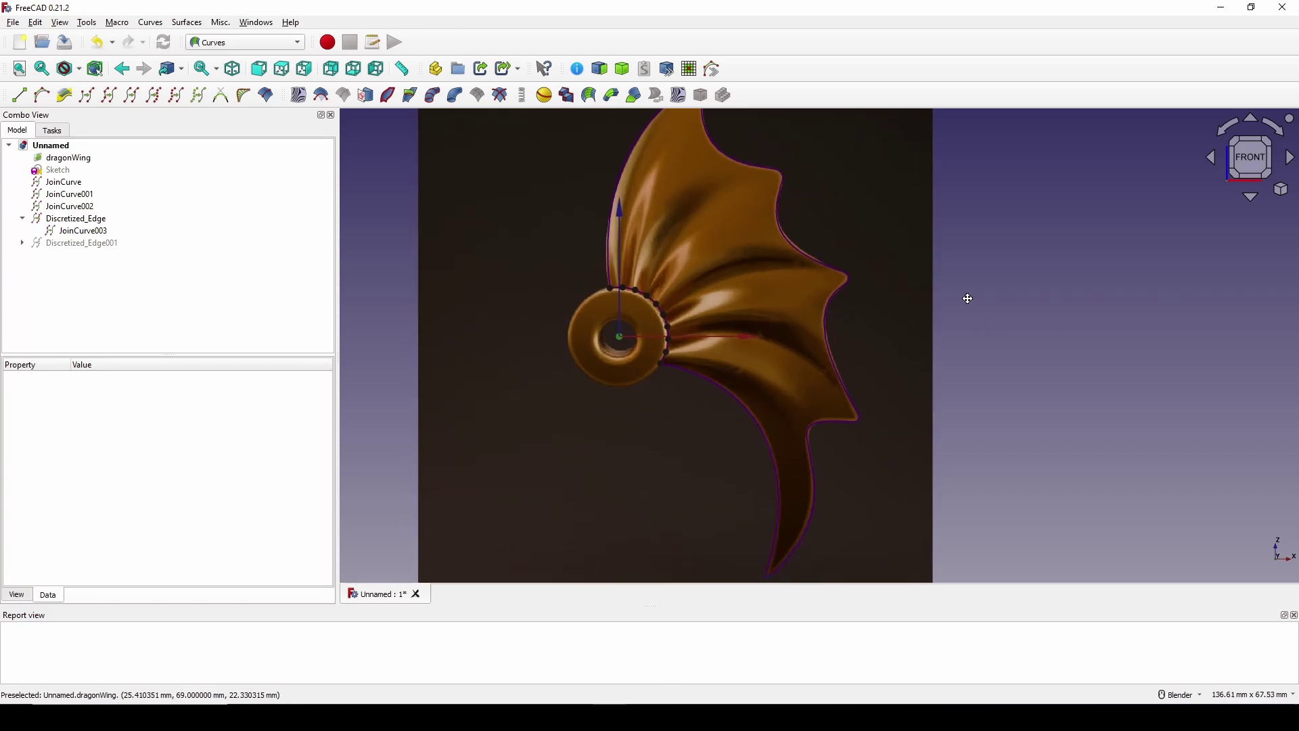
Step: Mark four freehand guide lines on a screen capture, running from the hub points to the scalloped edge along the wing's folds
key("Print")
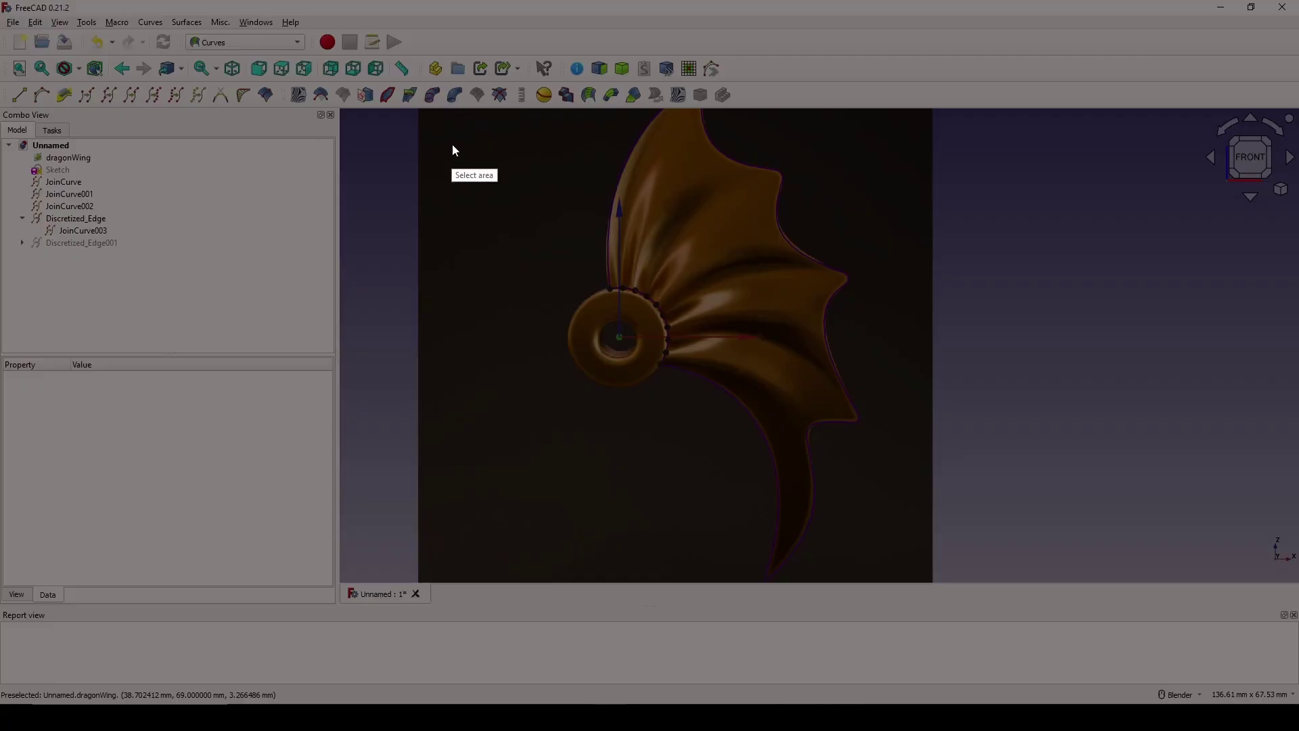
left_click_drag(465, 123, 940, 530)
left_click(954, 404)
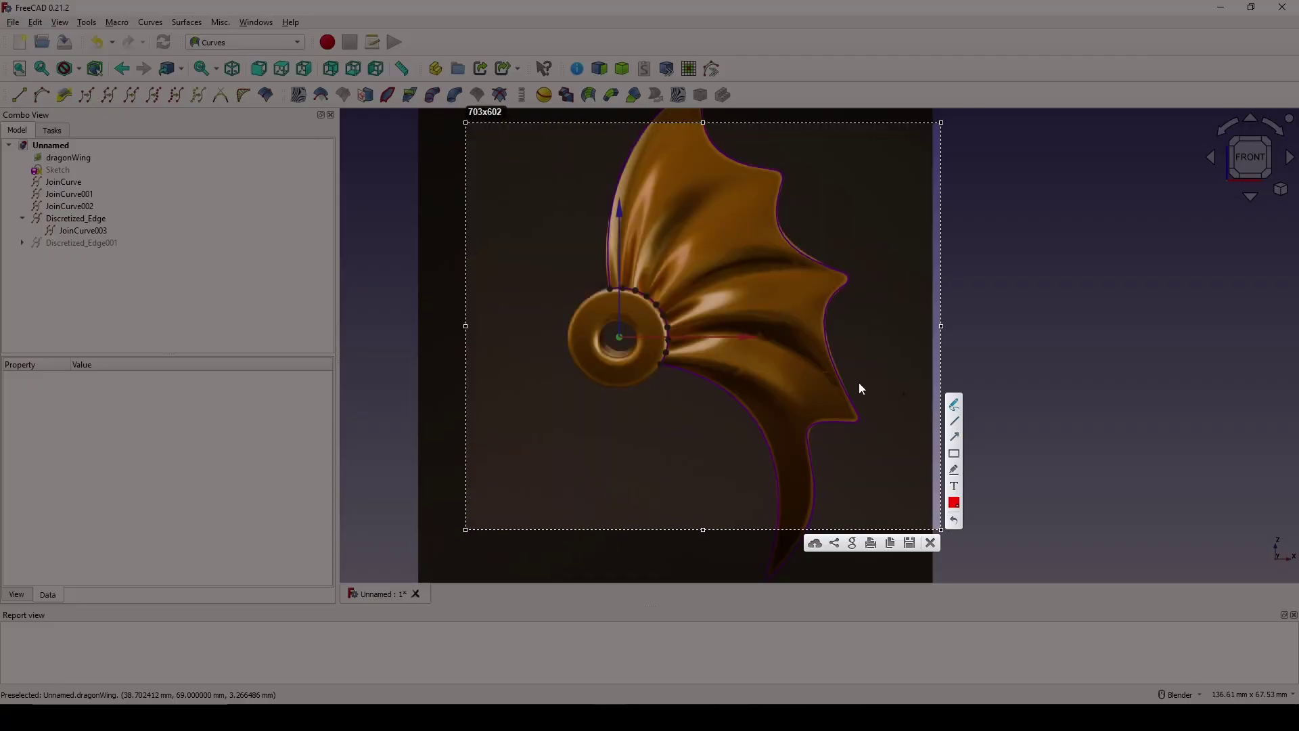
left_click_drag(668, 351, 668, 351)
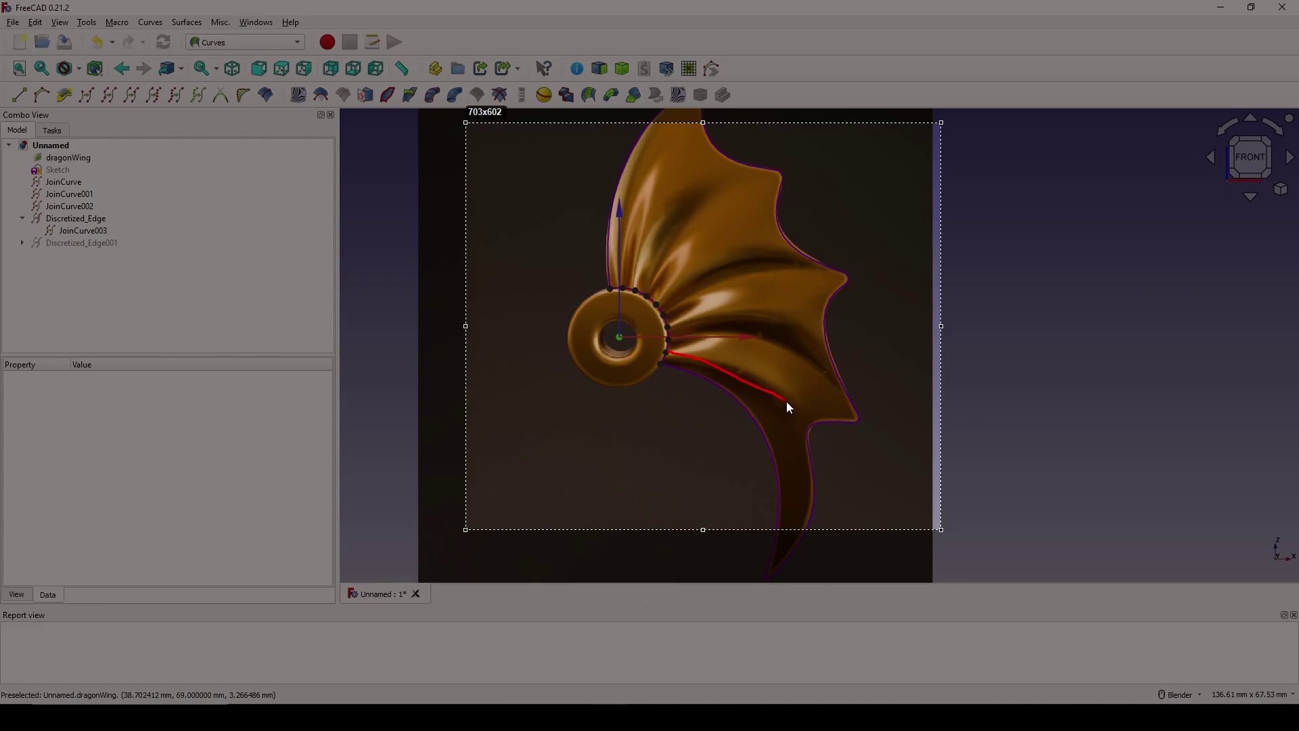
left_click_drag(810, 423, 810, 424)
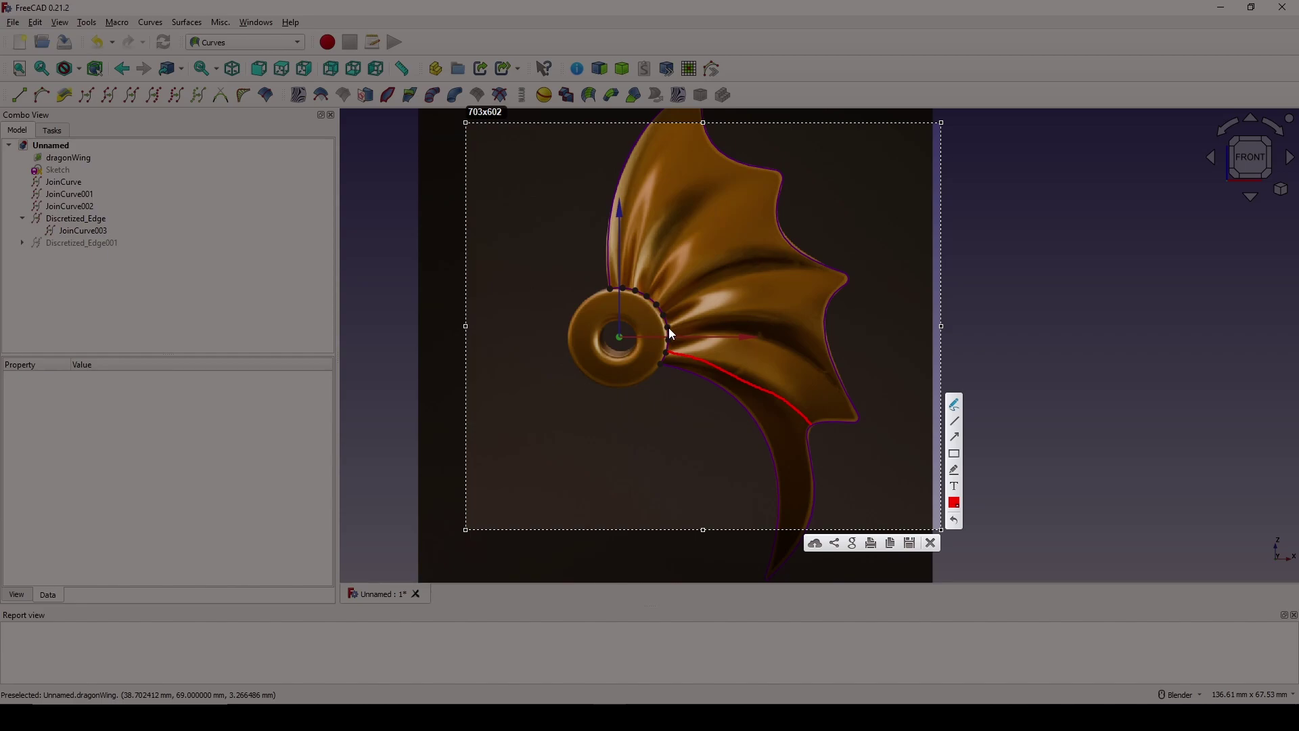
left_click_drag(668, 326, 668, 326)
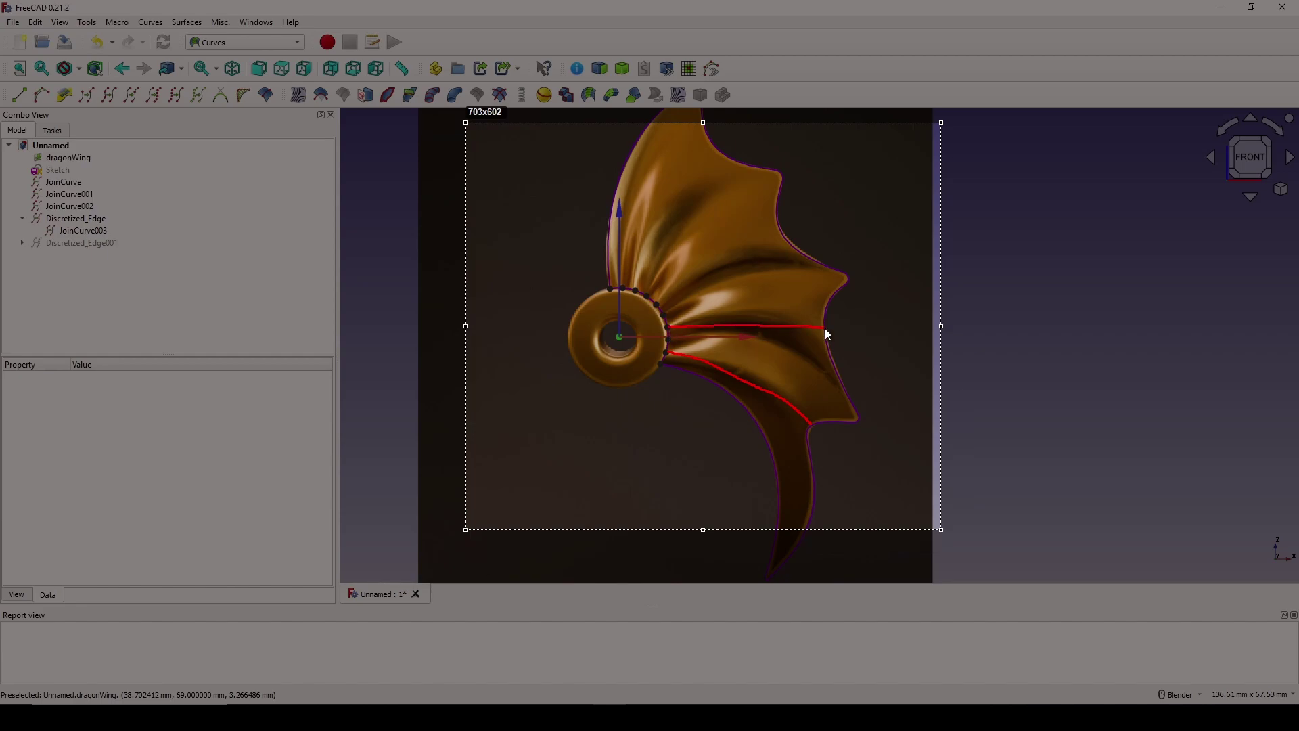
left_click_drag(826, 327, 825, 327)
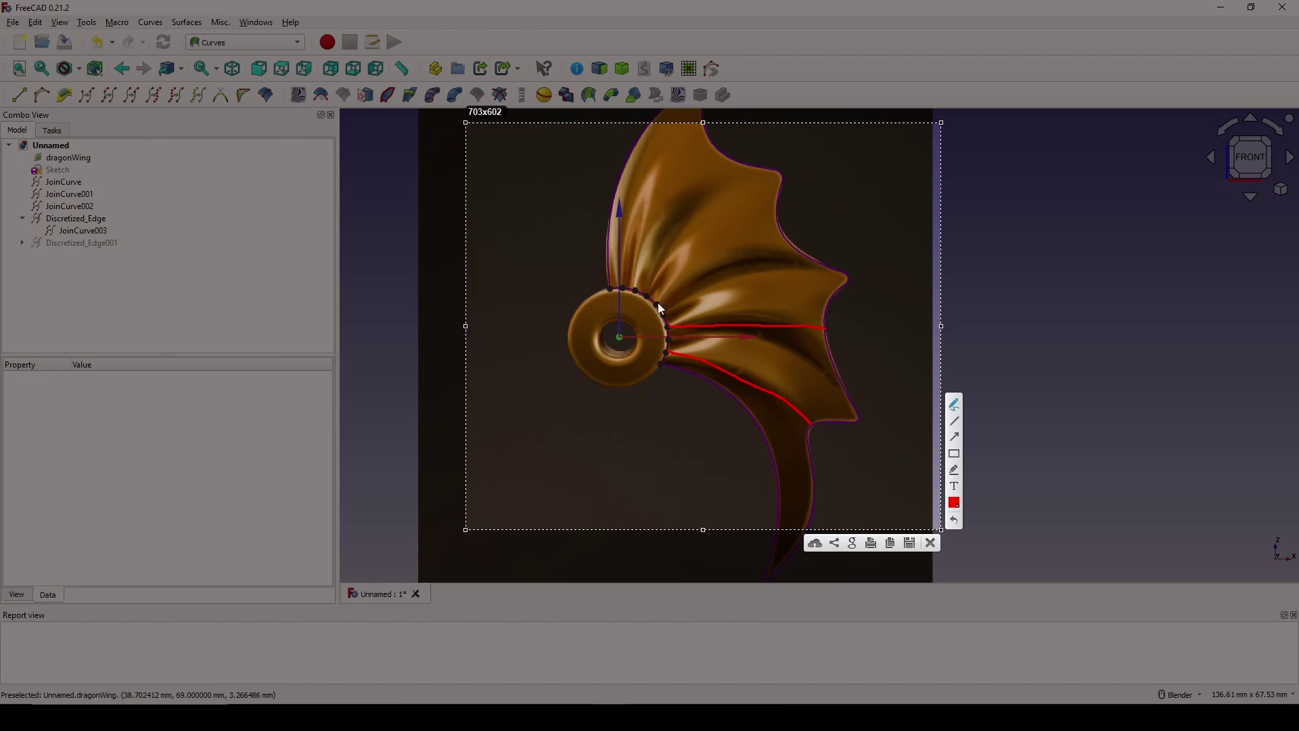
left_click_drag(656, 307, 674, 295)
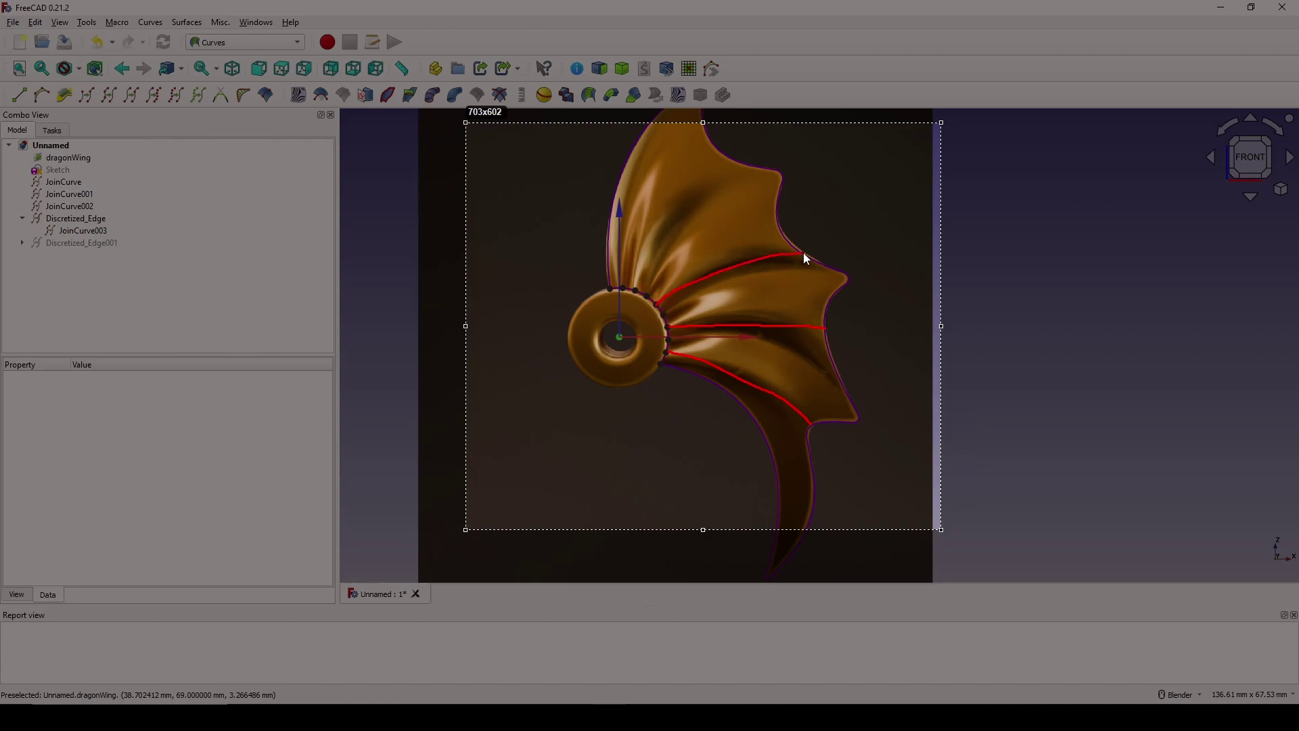
left_click_drag(803, 254, 804, 254)
left_click_drag(639, 293, 641, 280)
left_click_drag(744, 161, 745, 160)
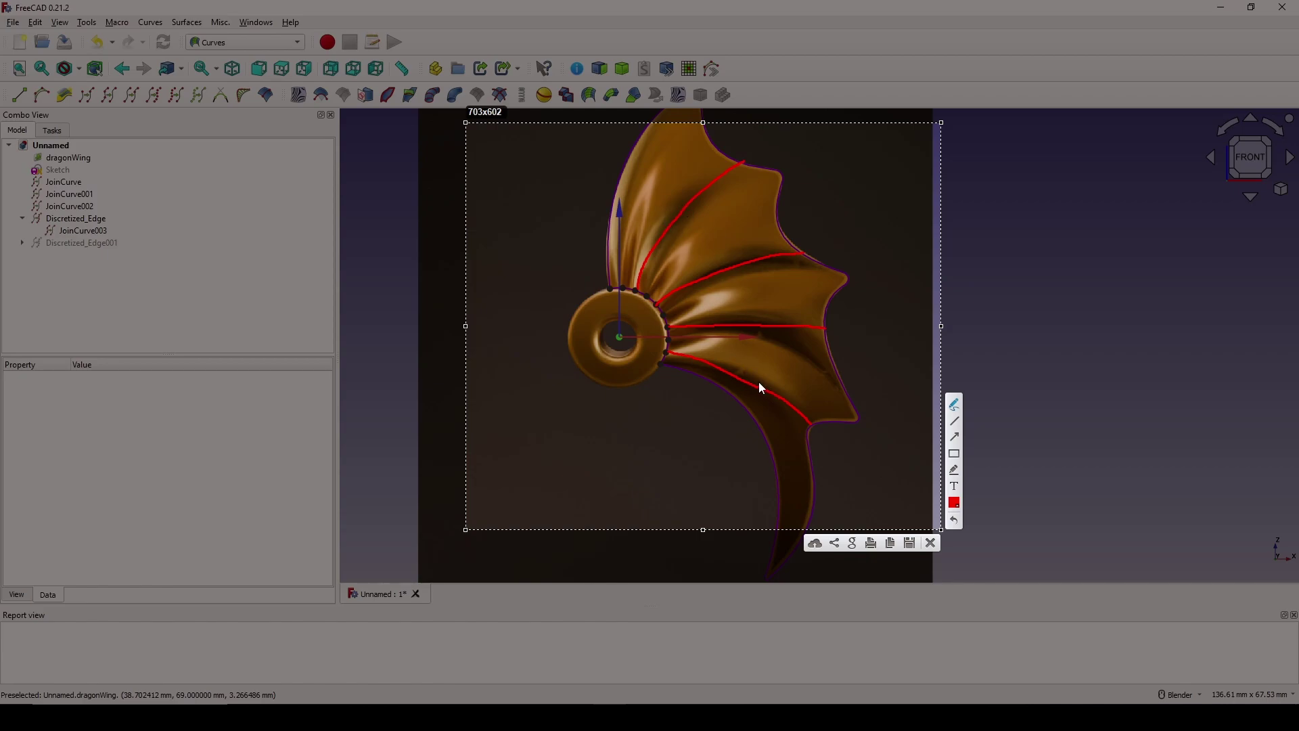
left_click(930, 543)
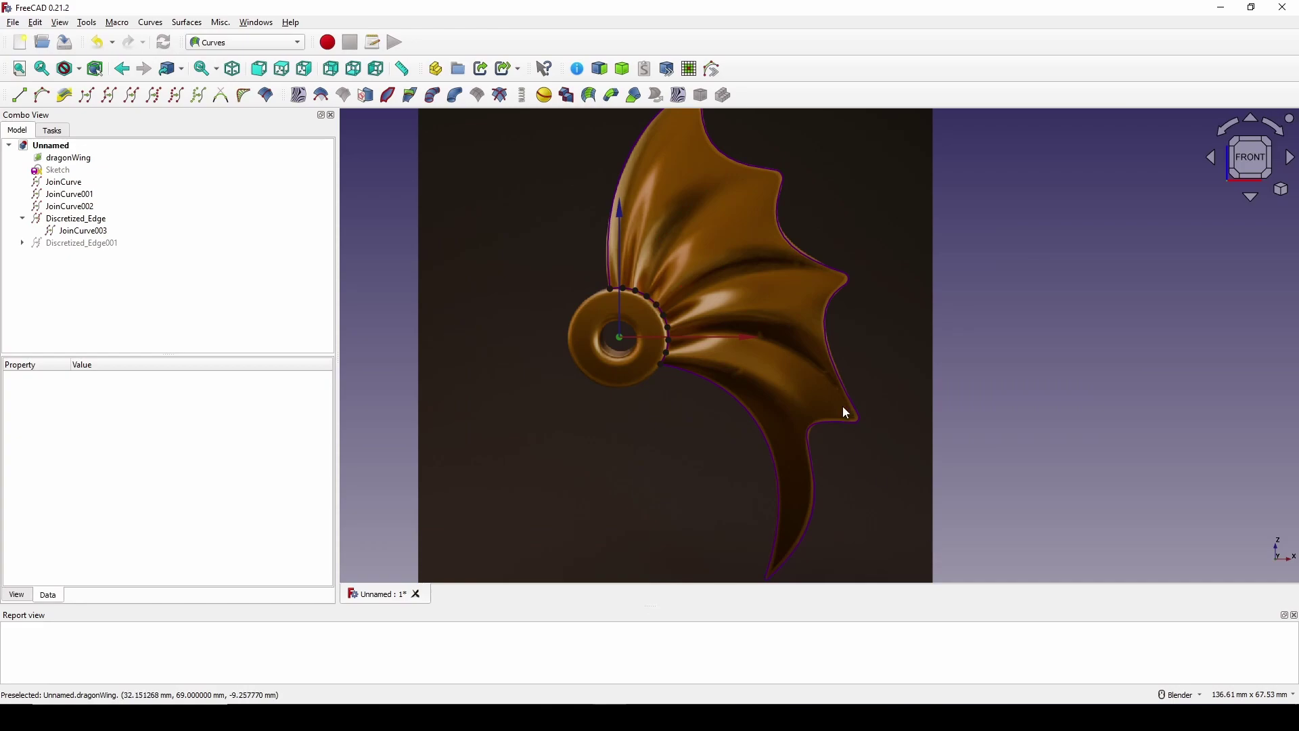
Step: Create a freehand B-spline from the hub edge's second-lowest point to the lowest notch of the scalloped curve
middle_click_drag(758, 369, 751, 382, "shift")
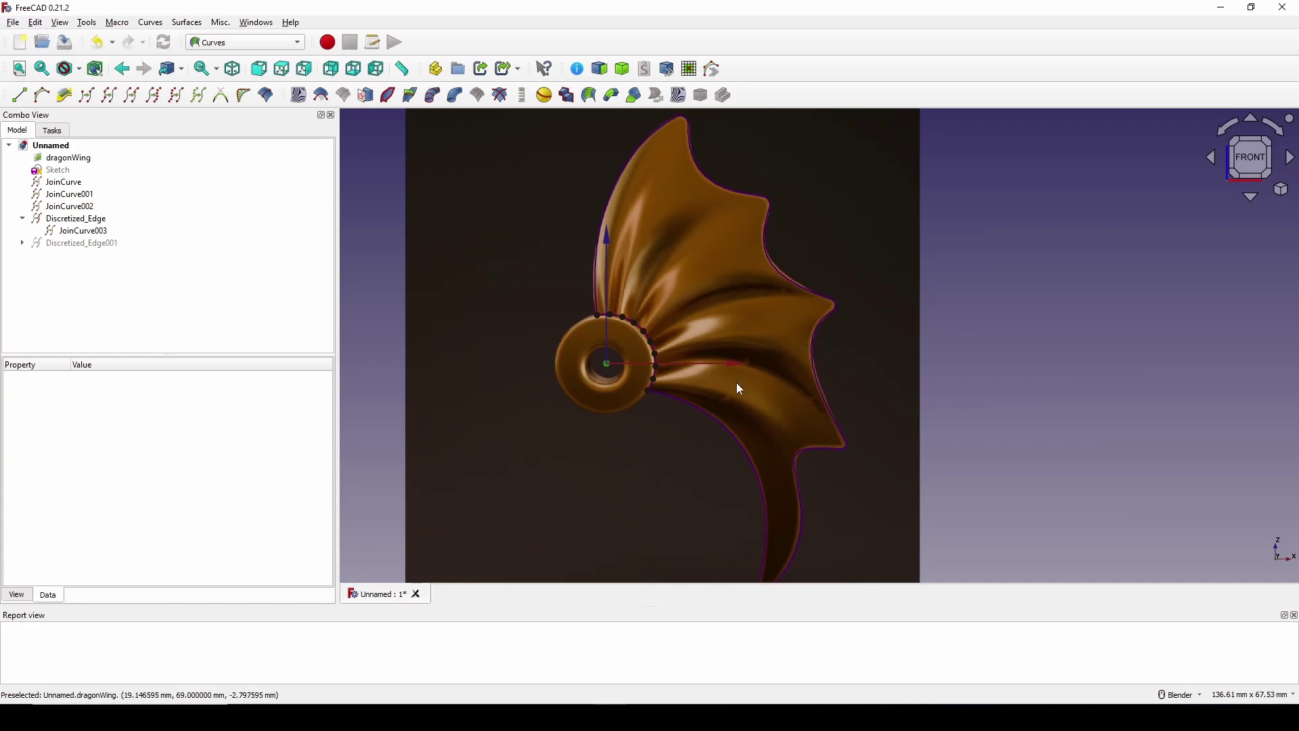
left_click(655, 379)
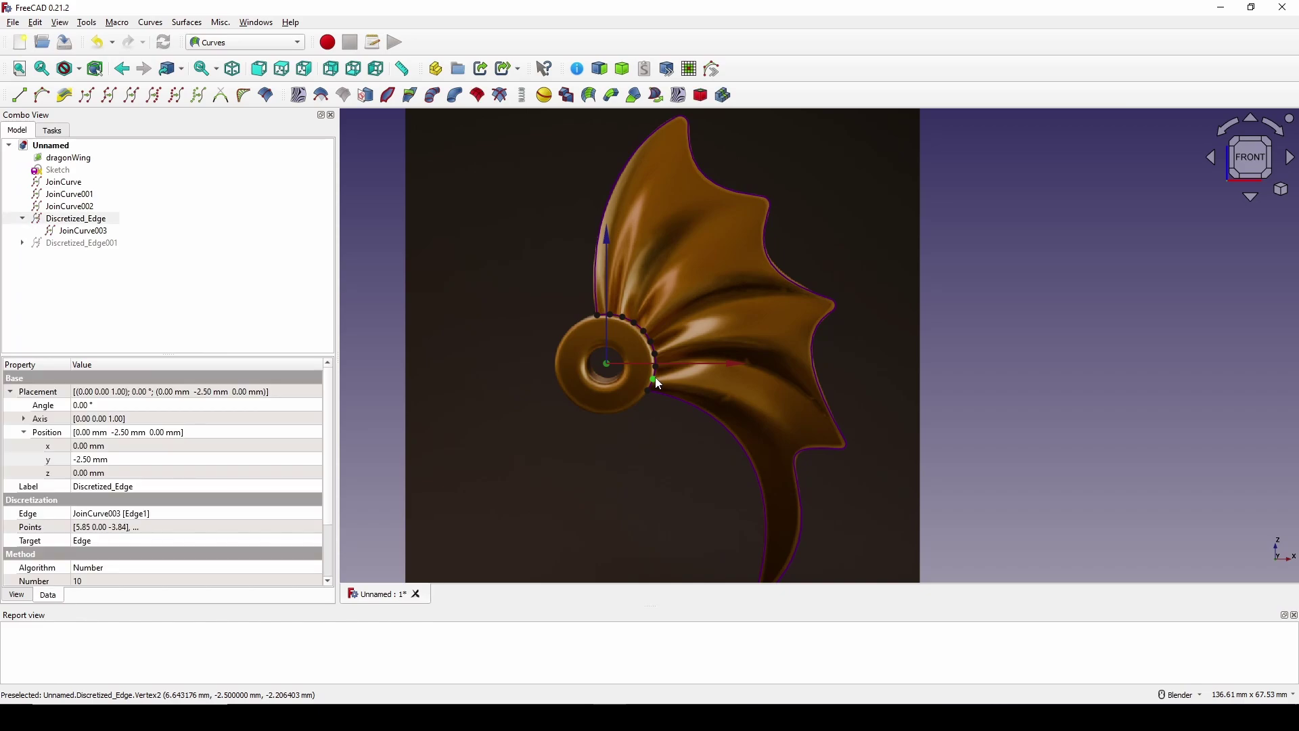
left_click(800, 452, "ctrl")
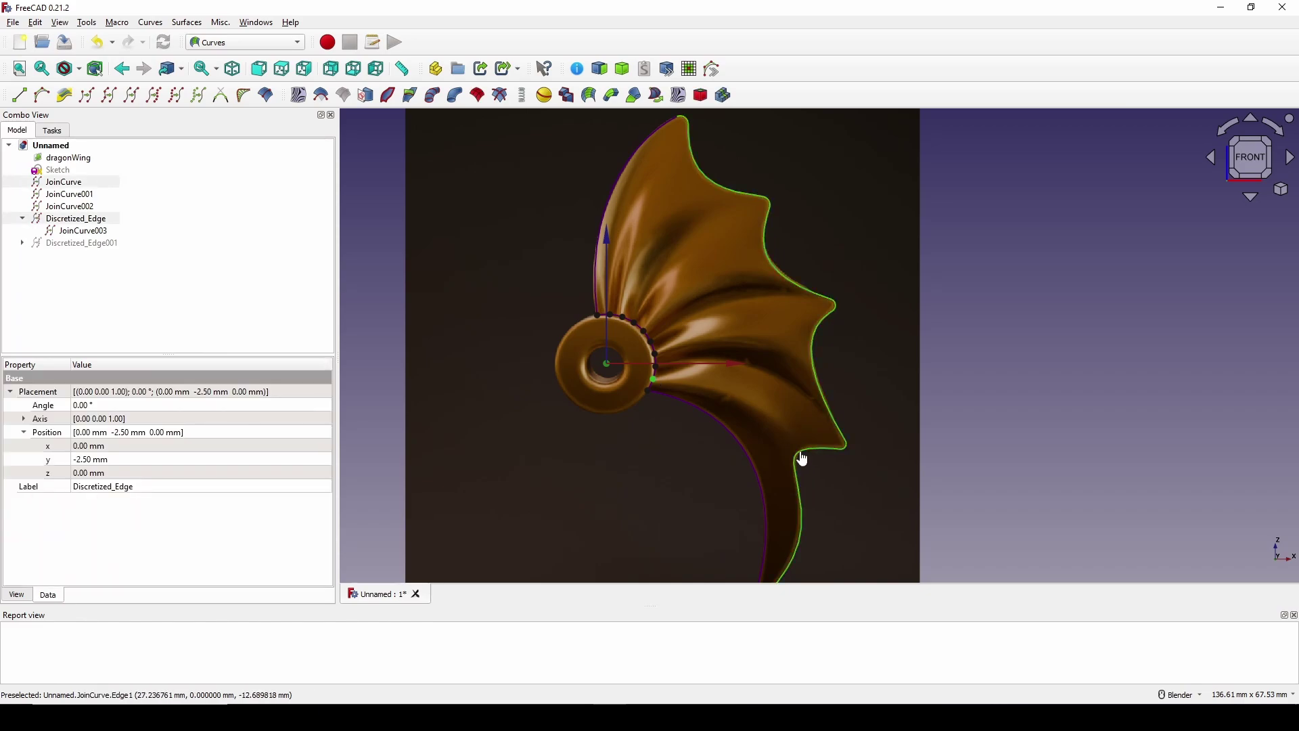
left_click(47, 98)
scroll(863, 339, "up", 3)
middle_click_drag(880, 358, 743, 368, "shift")
scroll(763, 352, "up", 2)
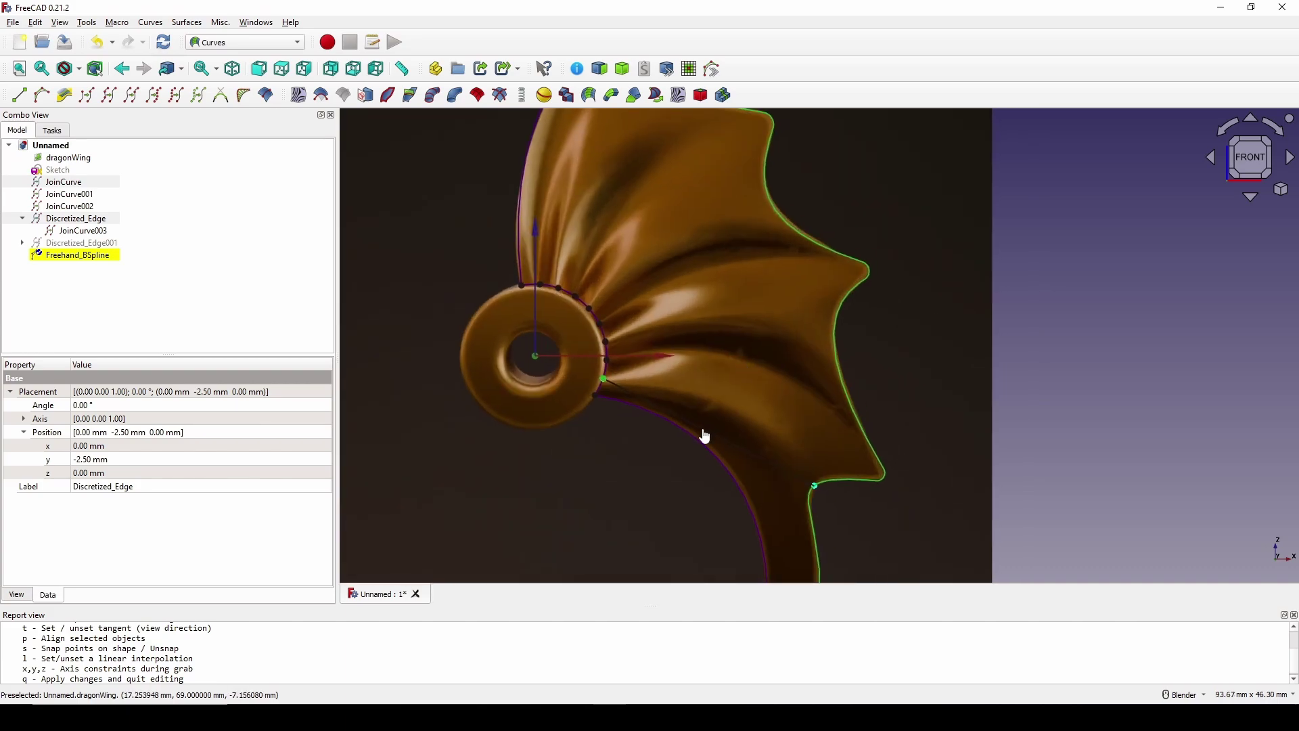
Step: Subdivide the freehand B-spline, raise its new middle point along Z to follow the wing's lowest fold, and apply the edit
left_click(705, 437)
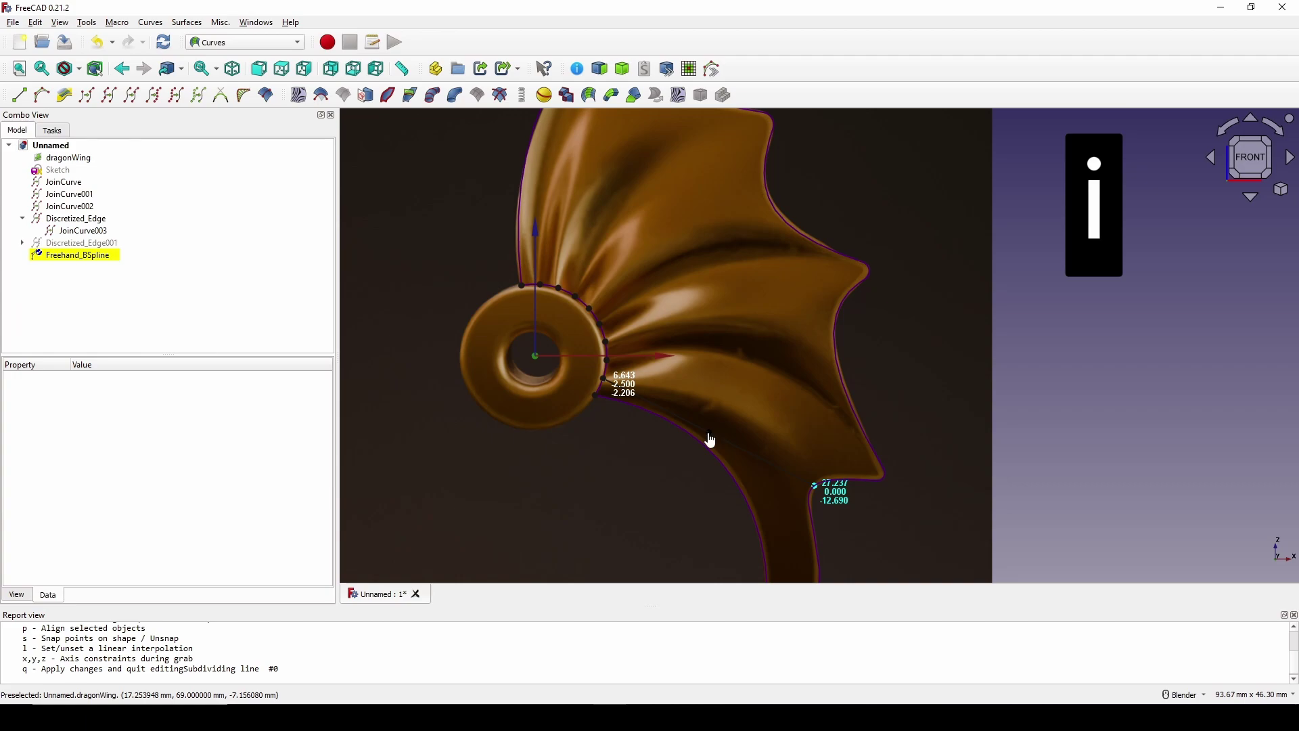
left_click_drag(710, 441, 721, 409)
key("z")
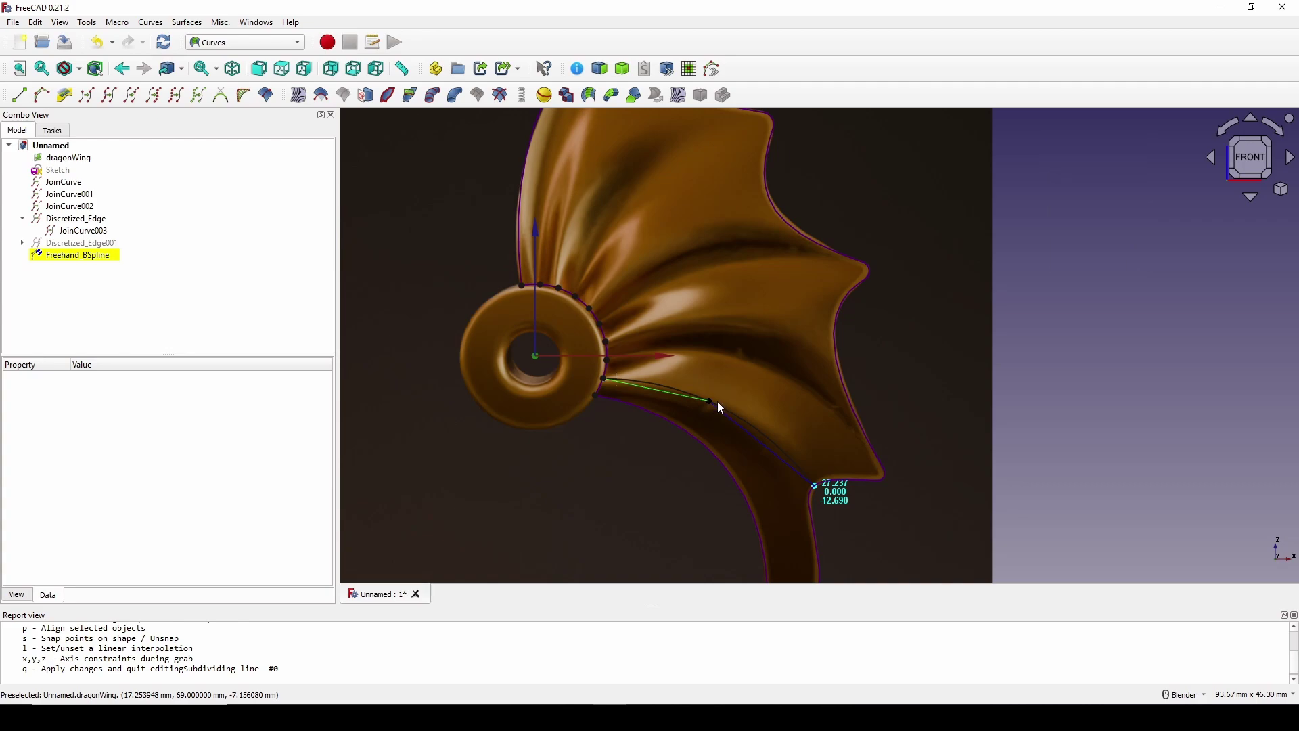
key("q")
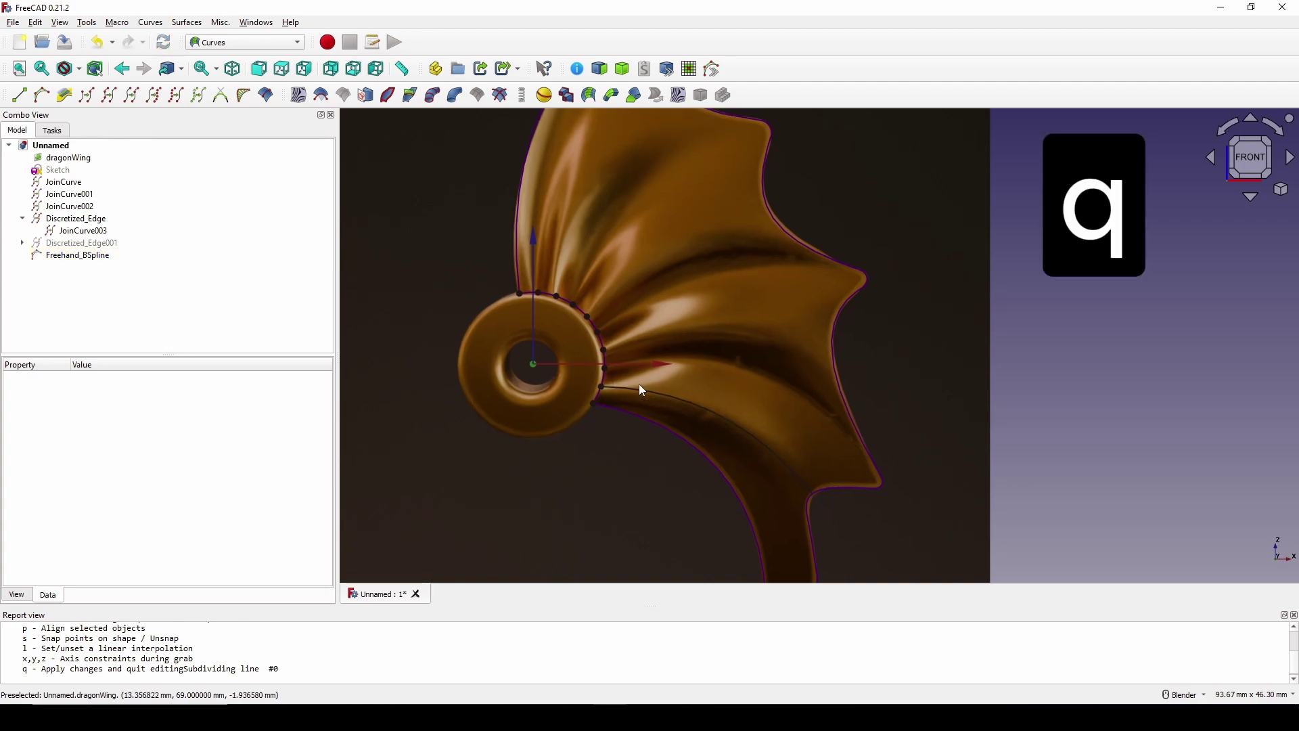
Step: Create a freehand B-spline from the hub edge's fourth-lowest point to the second-lowest notch of the scalloped curve
left_click(605, 352)
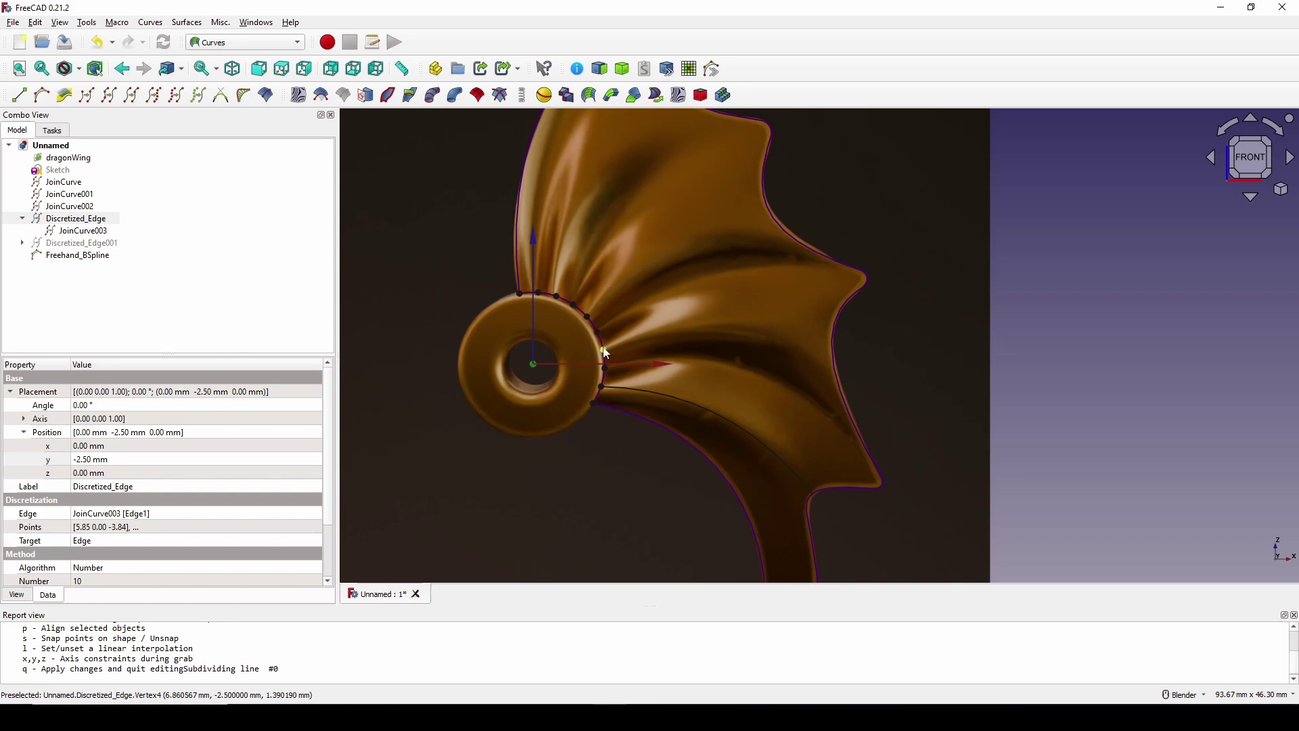
left_click(832, 357)
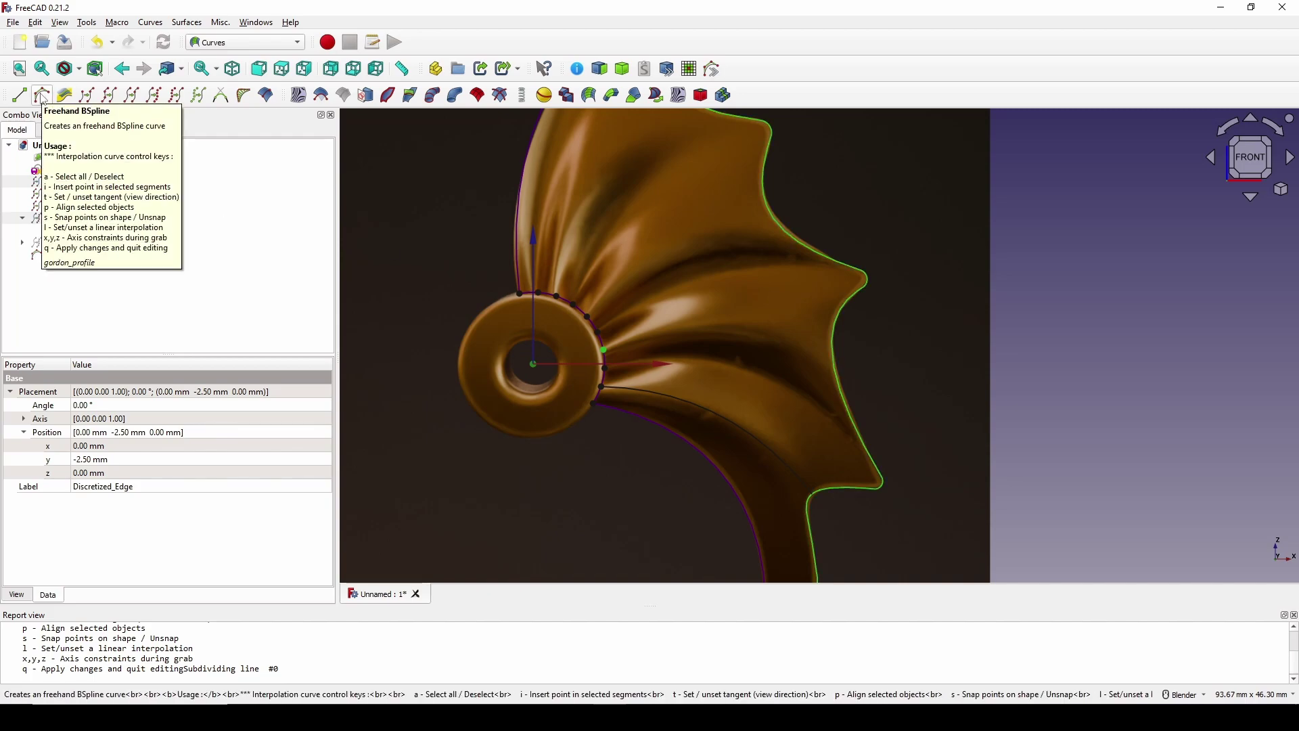
left_click(42, 97)
scroll(886, 357, "up", 2)
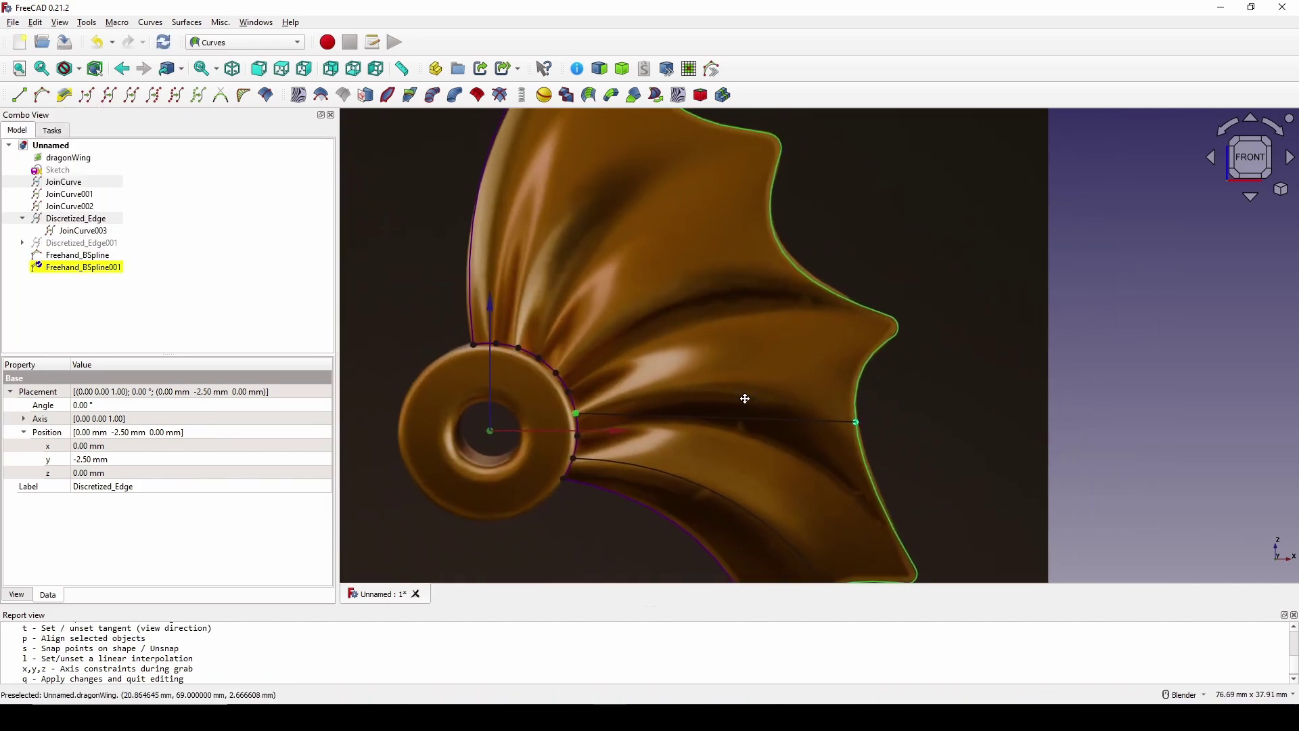
Step: Subdivide the second freehand B-spline, raise its new middle point along Z to about 4.7 mm to follow the fold, and apply the edit
key("i")
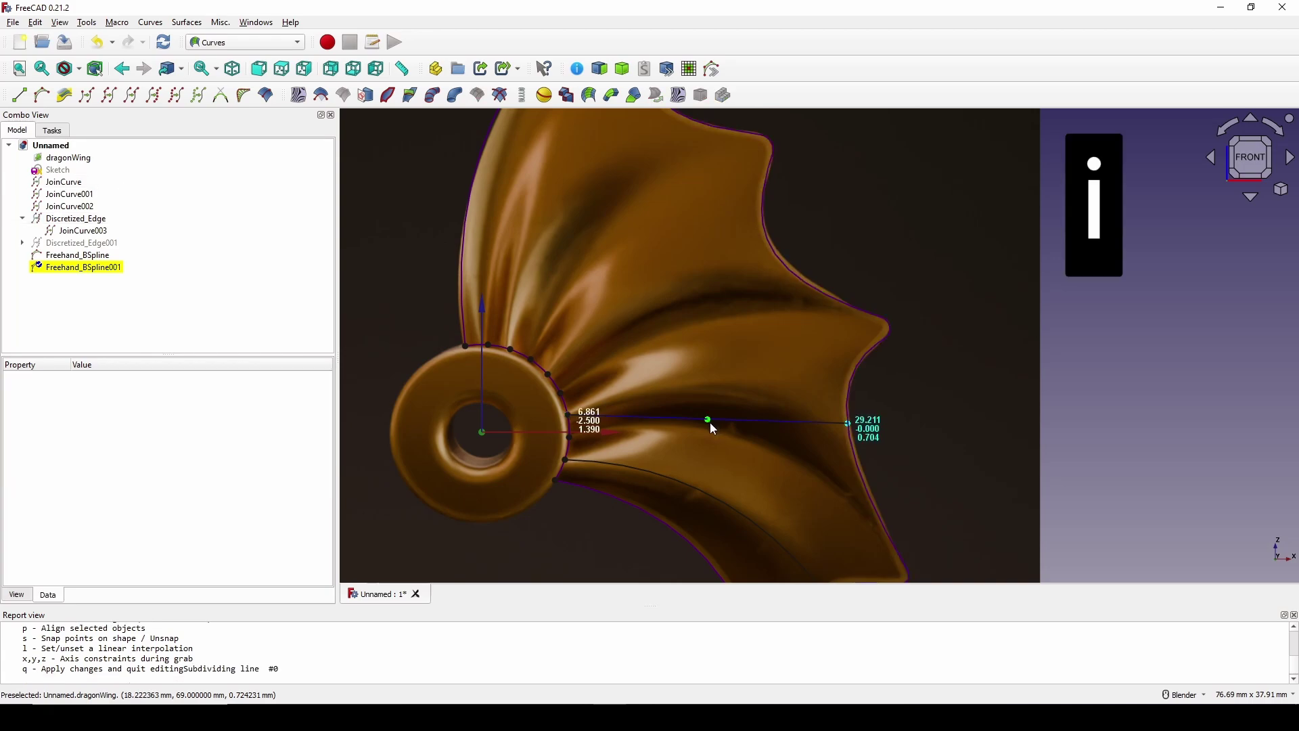
key("g")
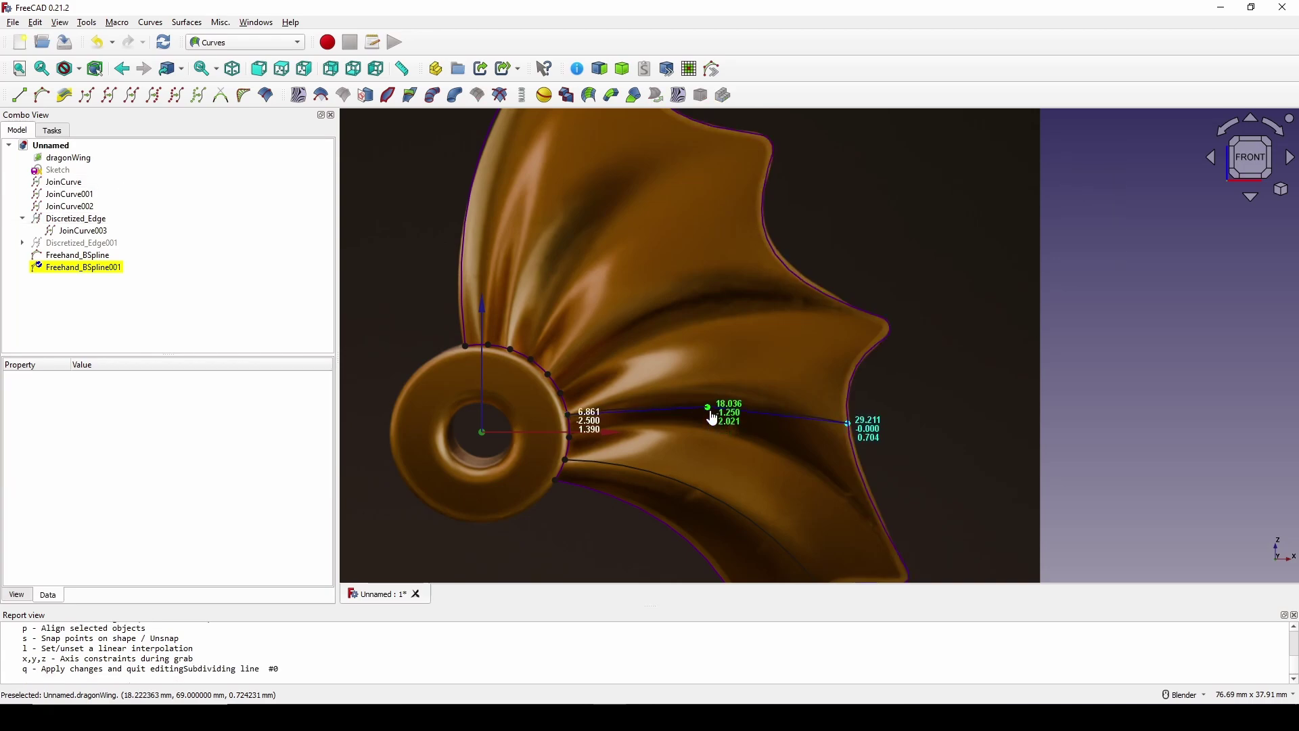
key("z")
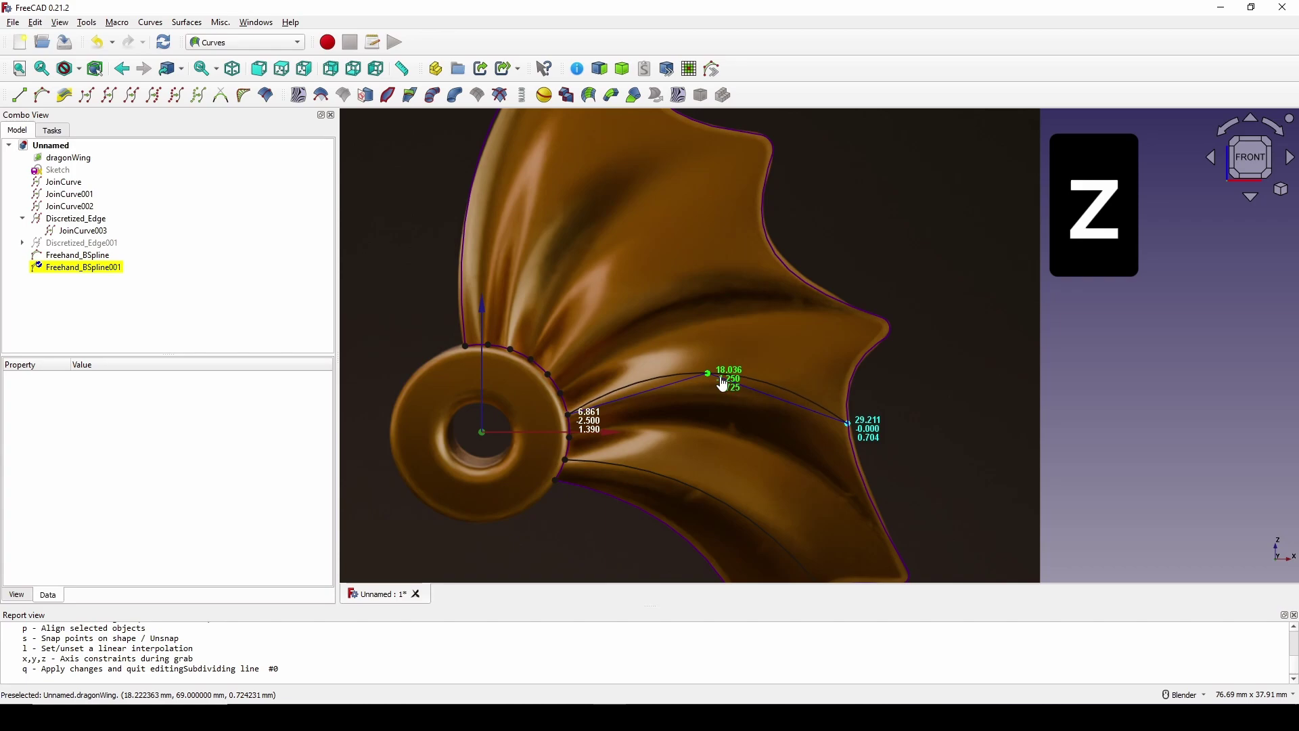
key("q")
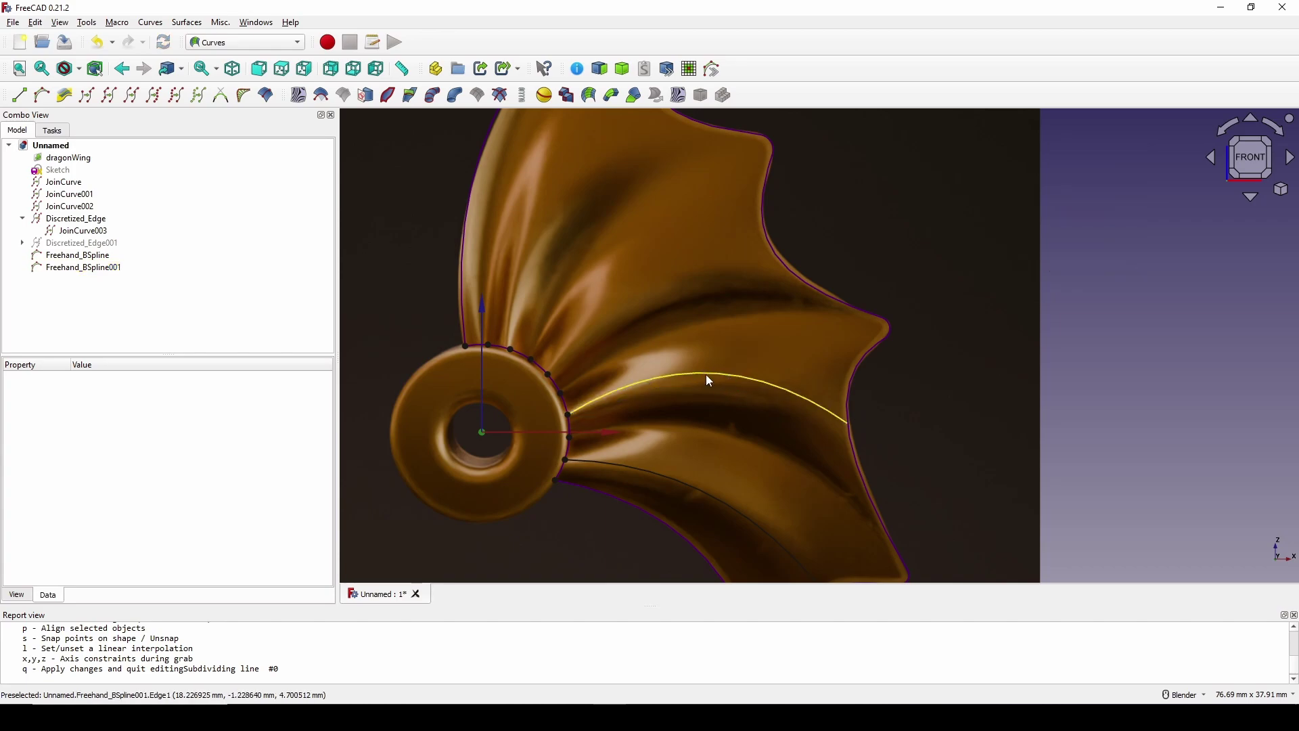
Step: Create a freehand B-spline from the hub edge's sixth-lowest point to the third-lowest notch of the scalloped curve
left_click(555, 384)
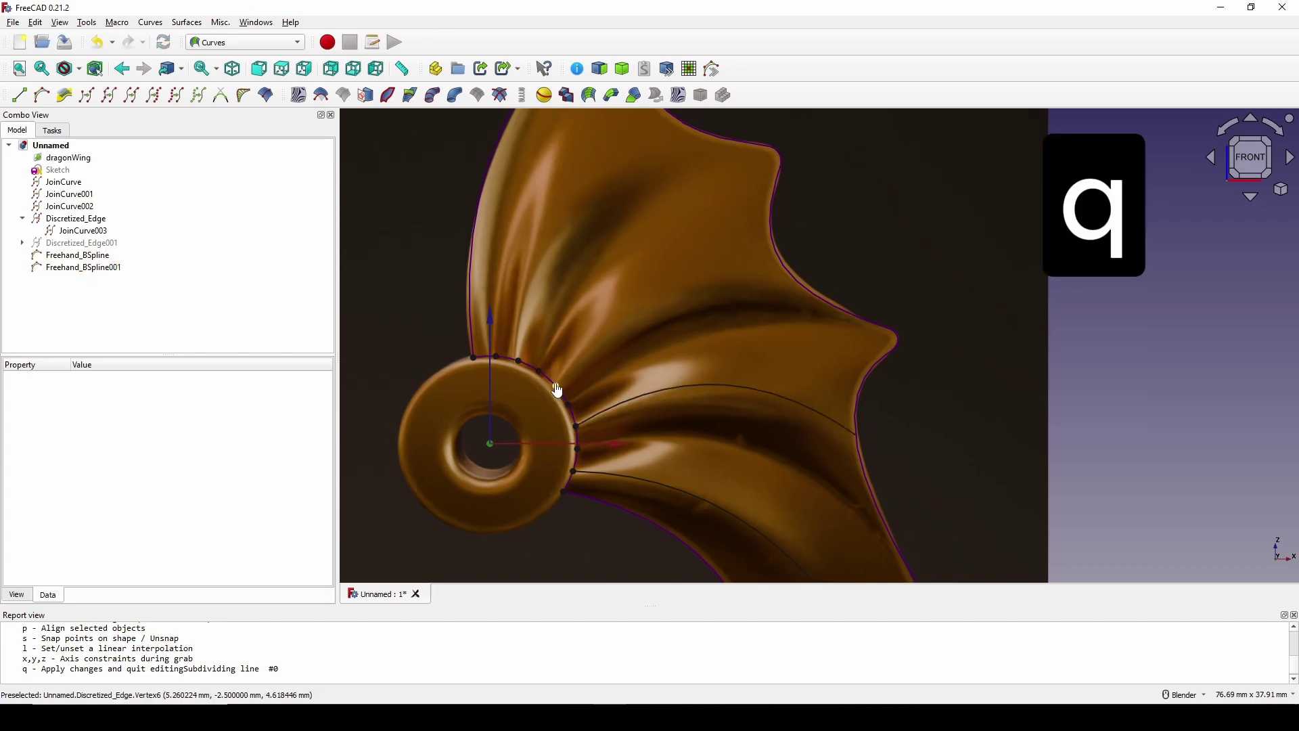
left_click(779, 260, "ctrl")
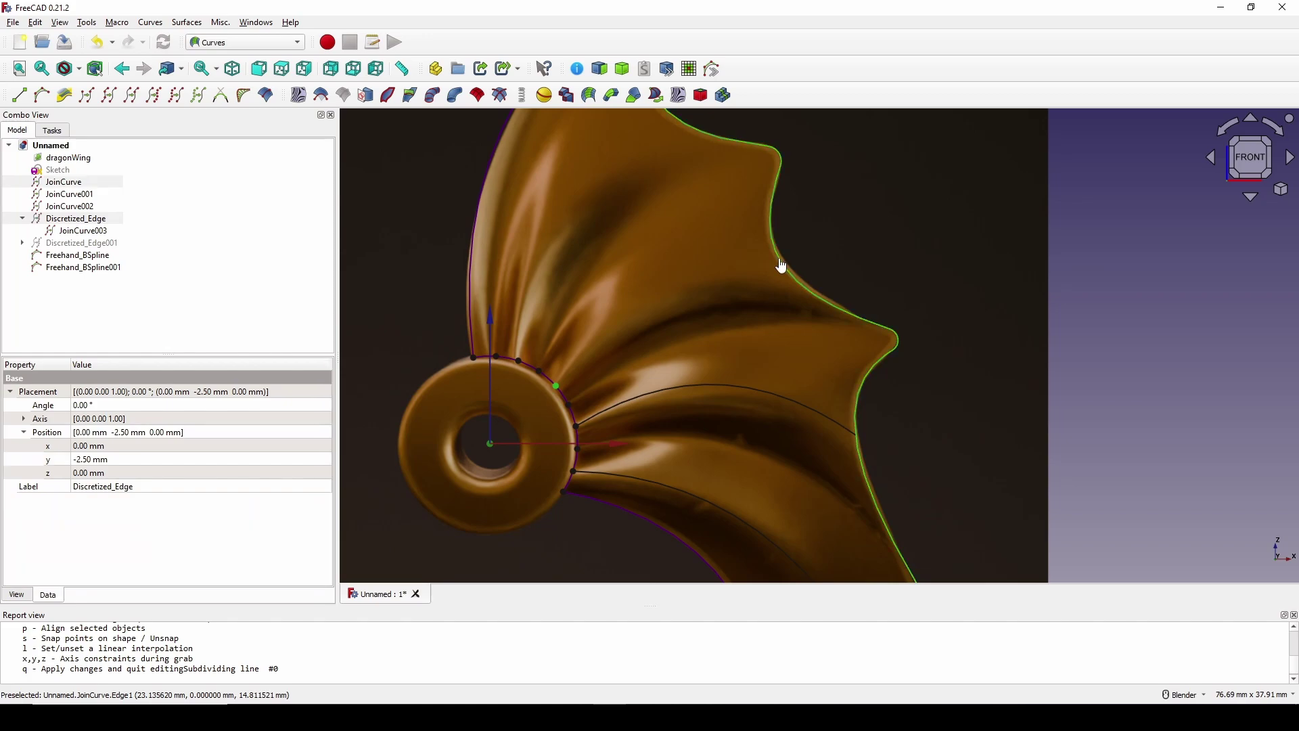
left_click(41, 99)
scroll(890, 274, "up", 6)
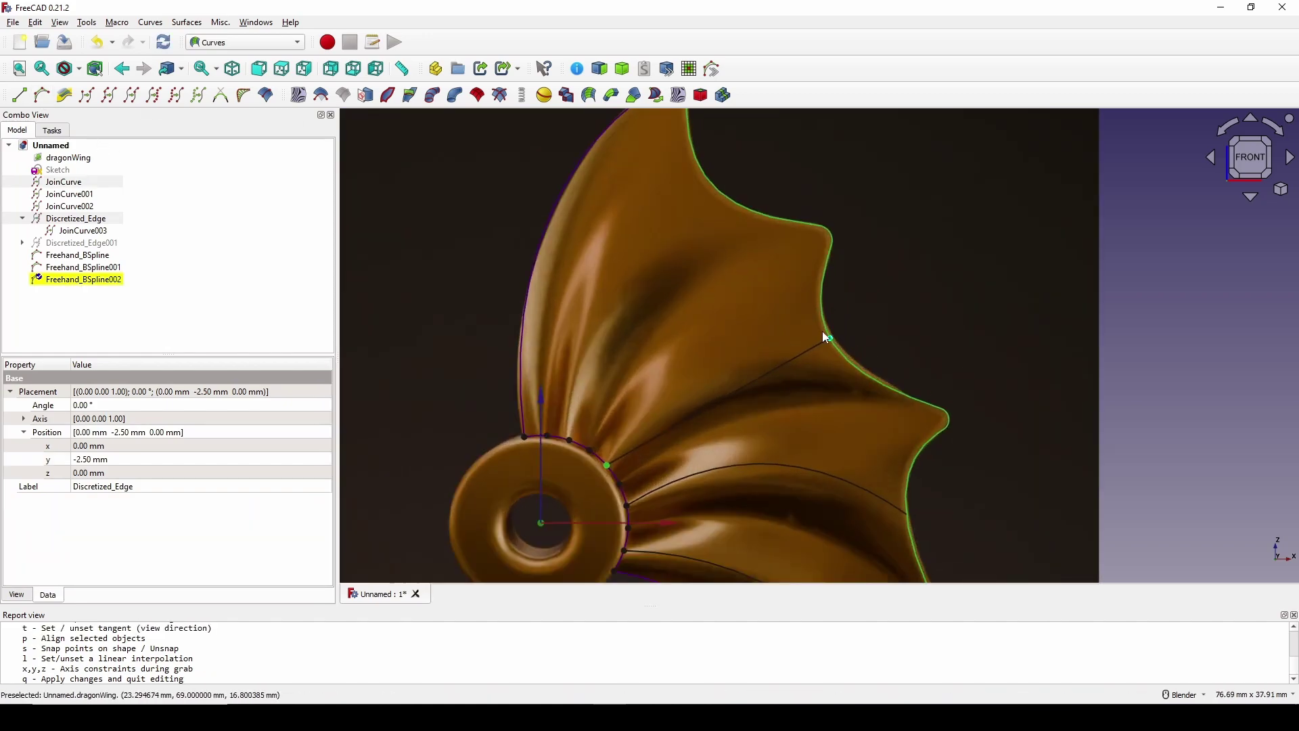
middle_click_drag(822, 330, 798, 340, "shift")
Step: Subdivide the third freehand B-spline, shift its new middle point along X to about 10 mm, and apply the edit
left_click(691, 414)
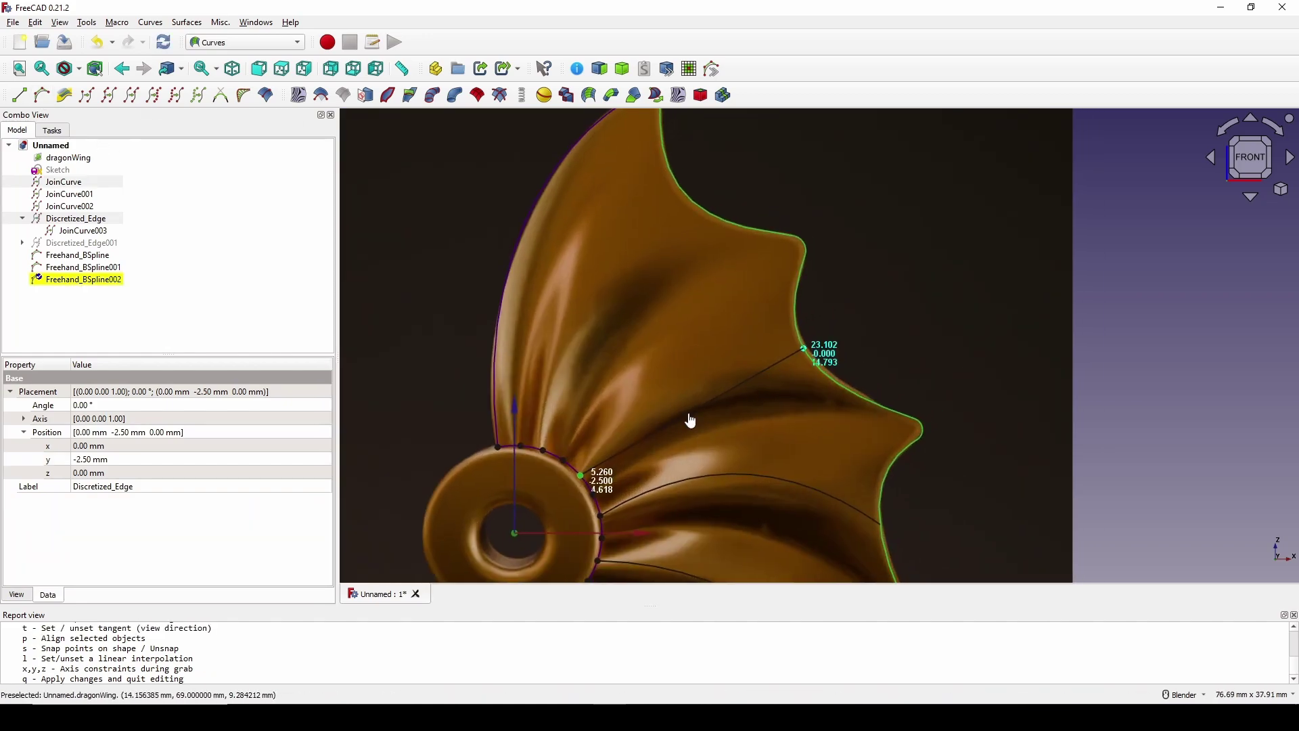
key("i")
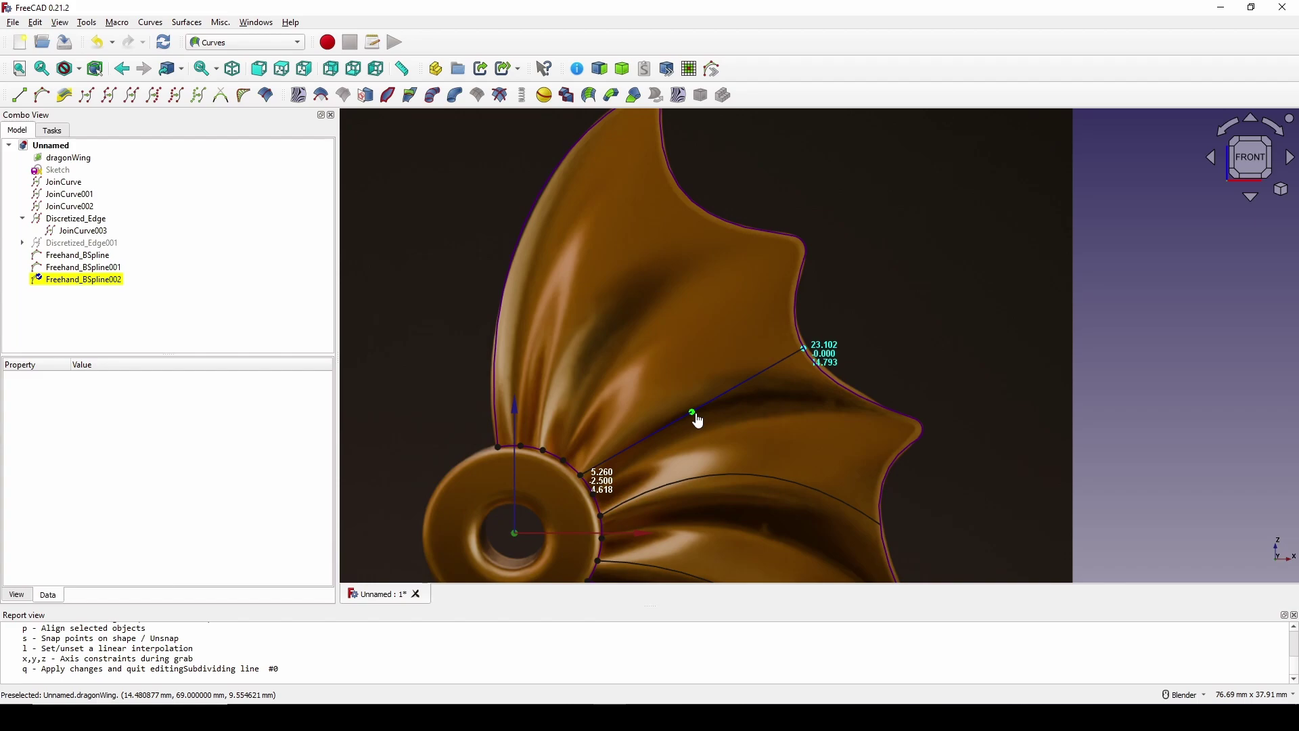
left_click_drag(696, 414, 646, 401)
key("x")
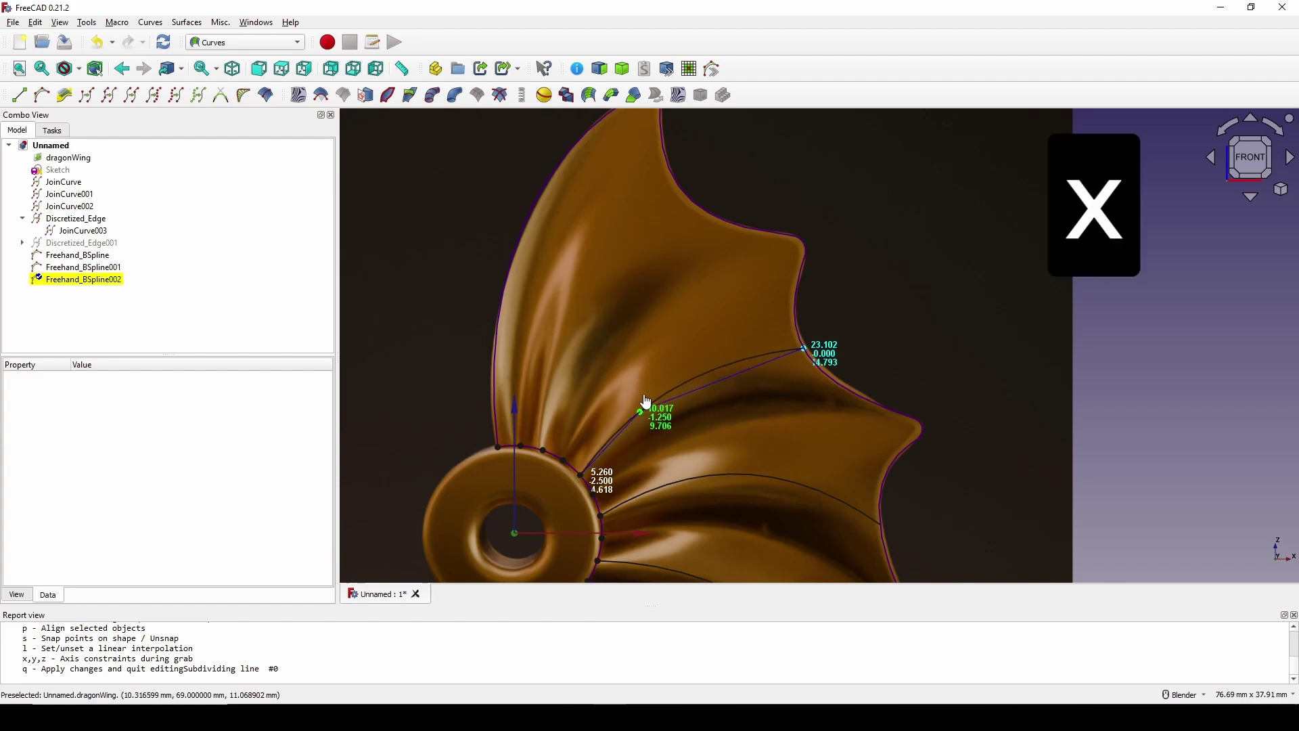
left_click(644, 396)
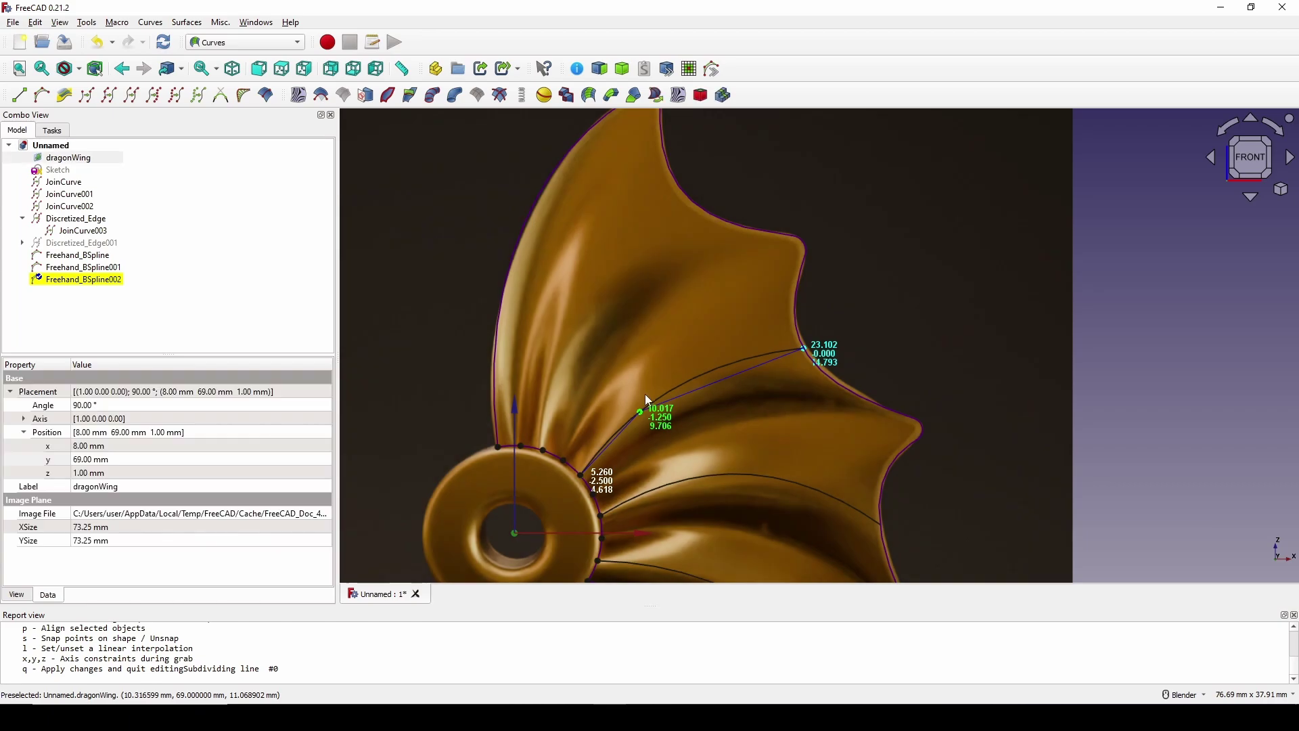
key("q")
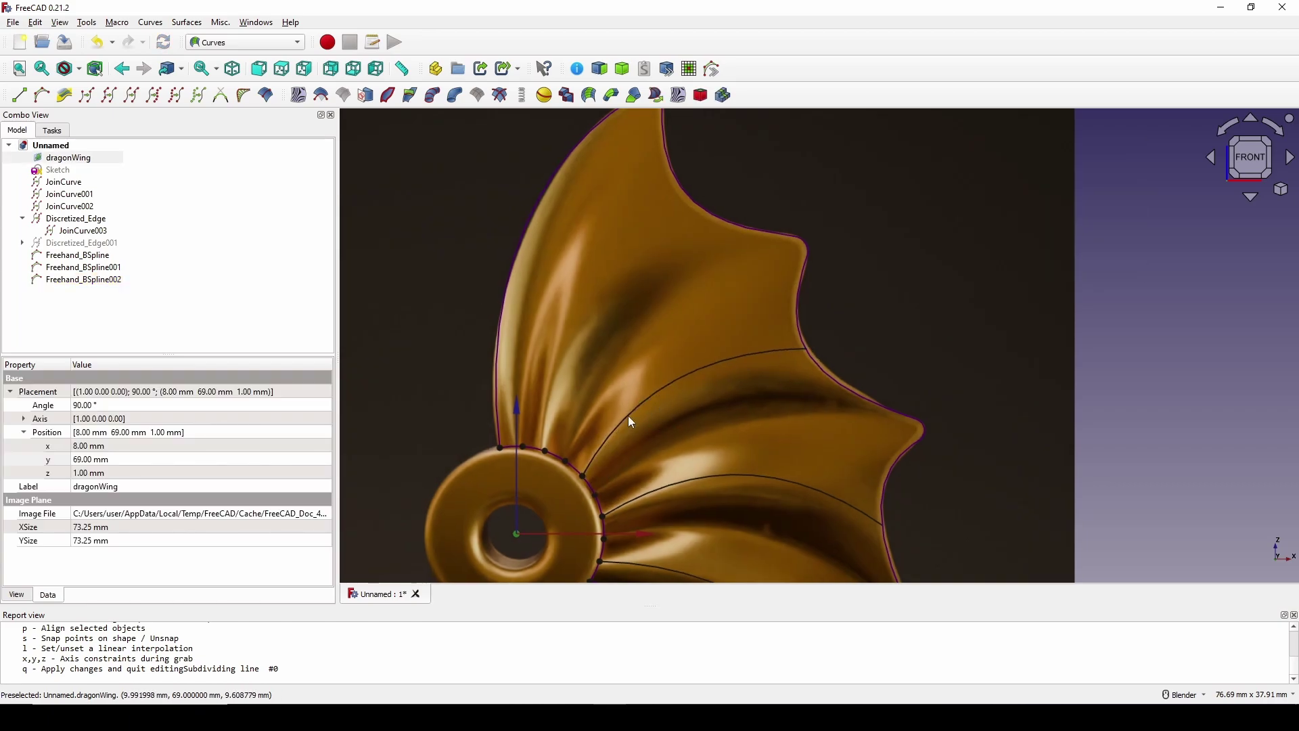
Step: Create a freehand B-spline from the hub edge's third-highest point to the uppermost notch of the scalloped curve
left_click(545, 450)
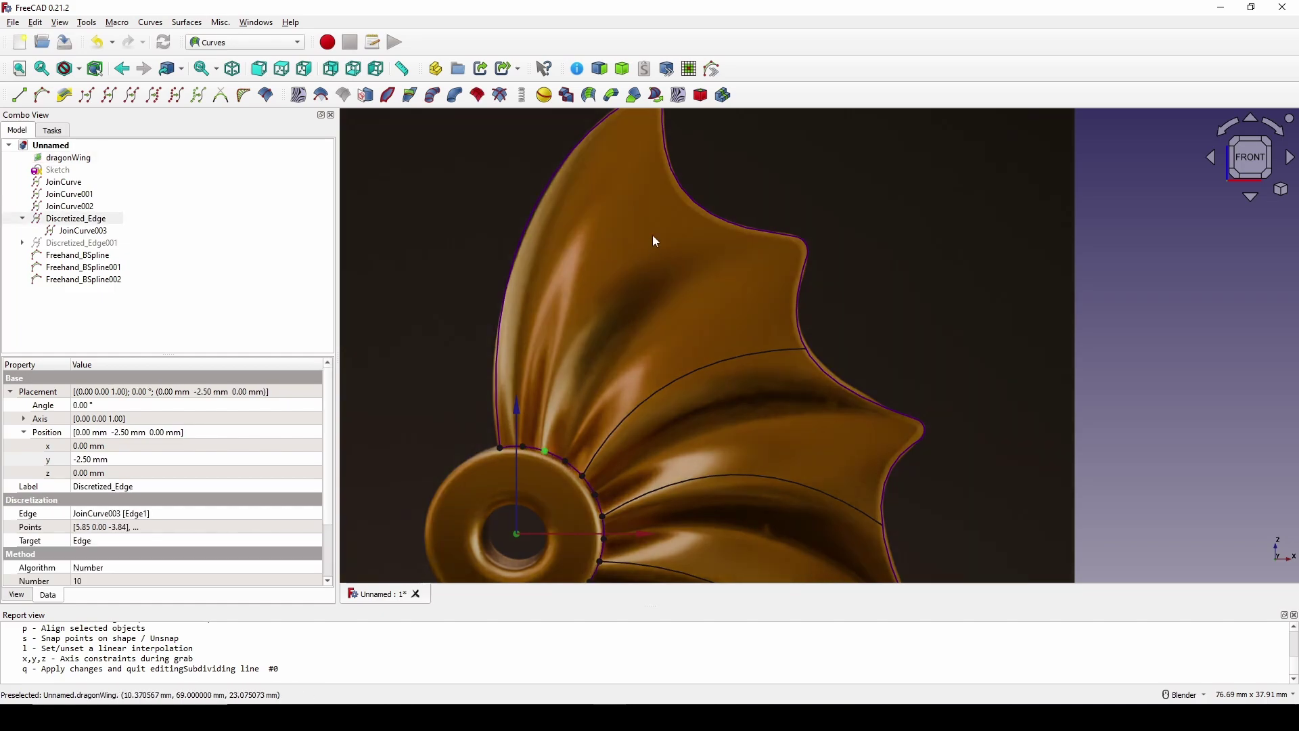
left_click(691, 201, "ctrl")
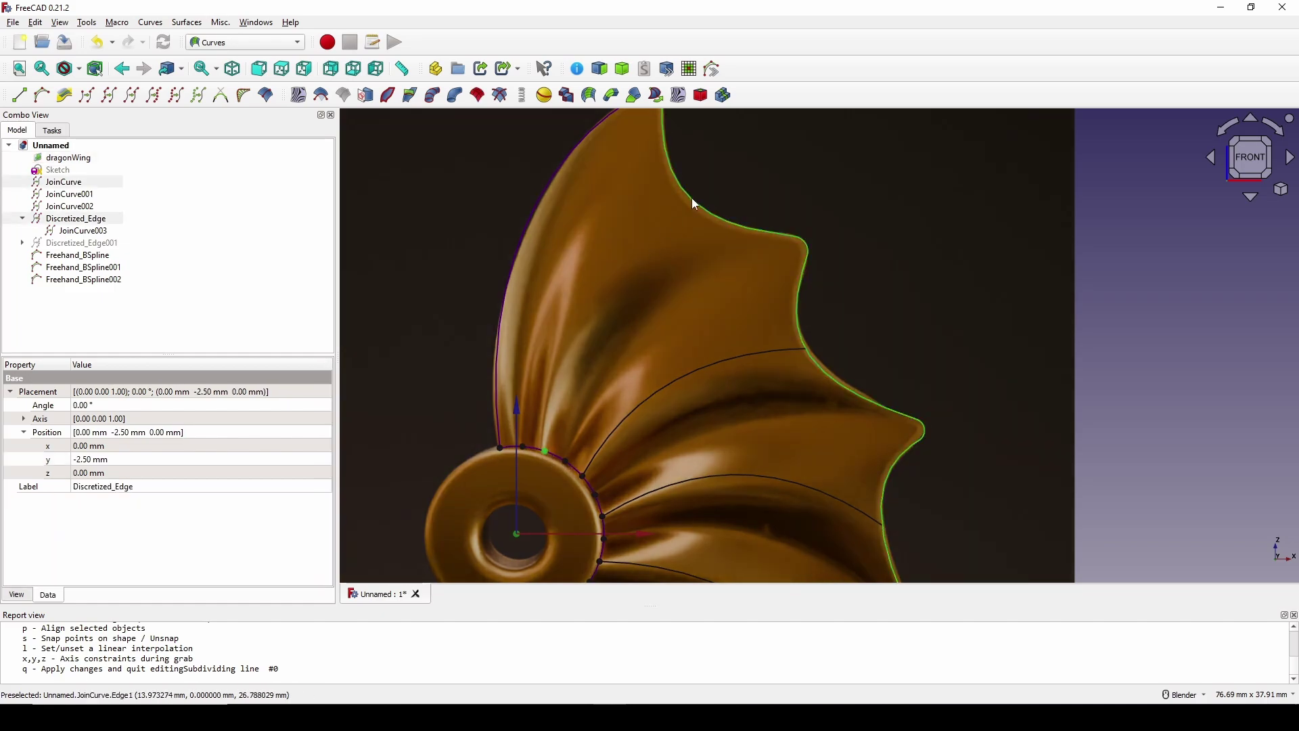
left_click(41, 95)
scroll(797, 263, "up", 4)
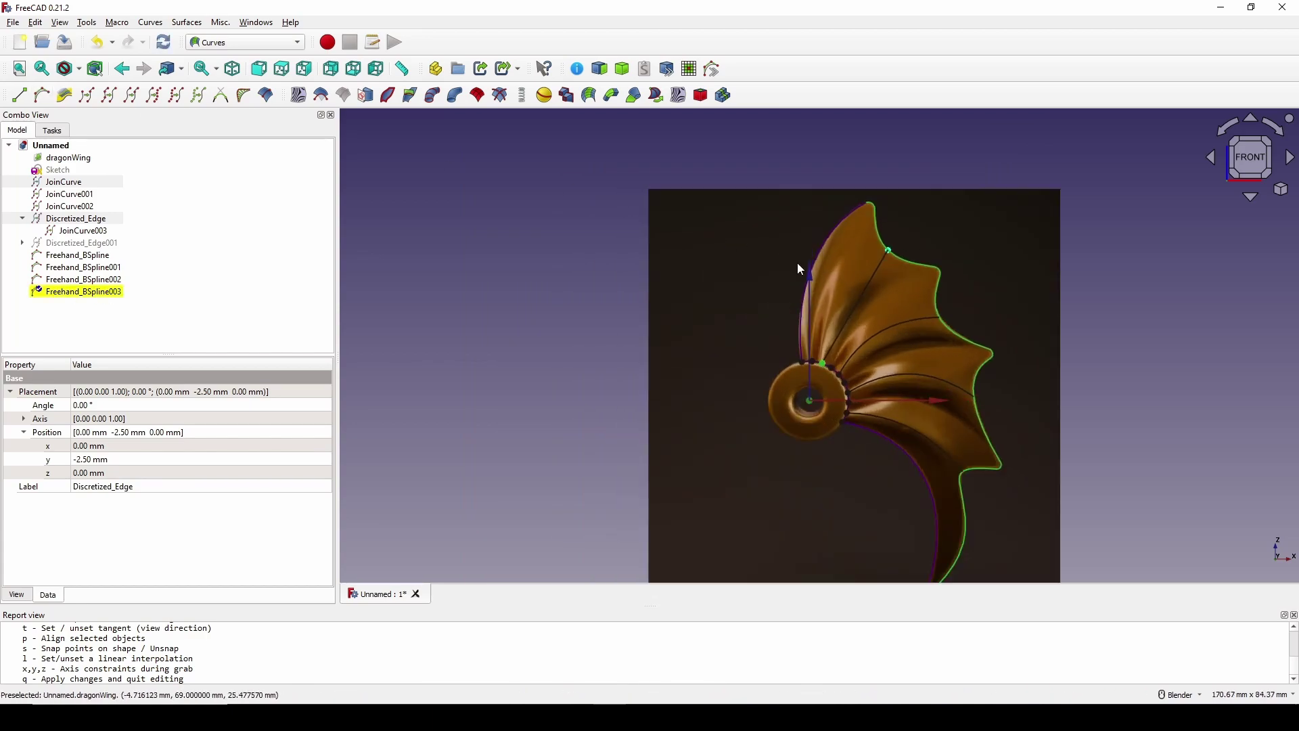
scroll(957, 295, "up", 5)
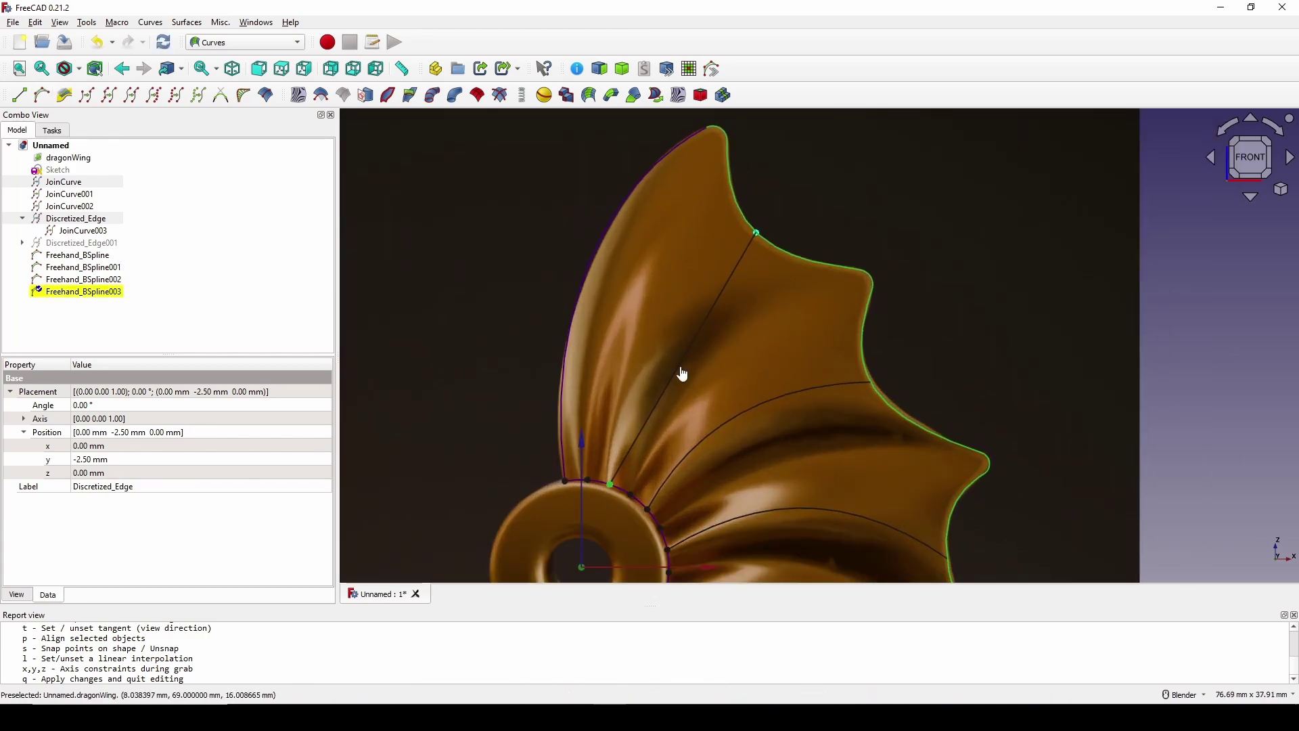
Step: Subdivide the fourth freehand B-spline, shift its new middle point along X towards the wing's outer edge, and apply the edit
key("i")
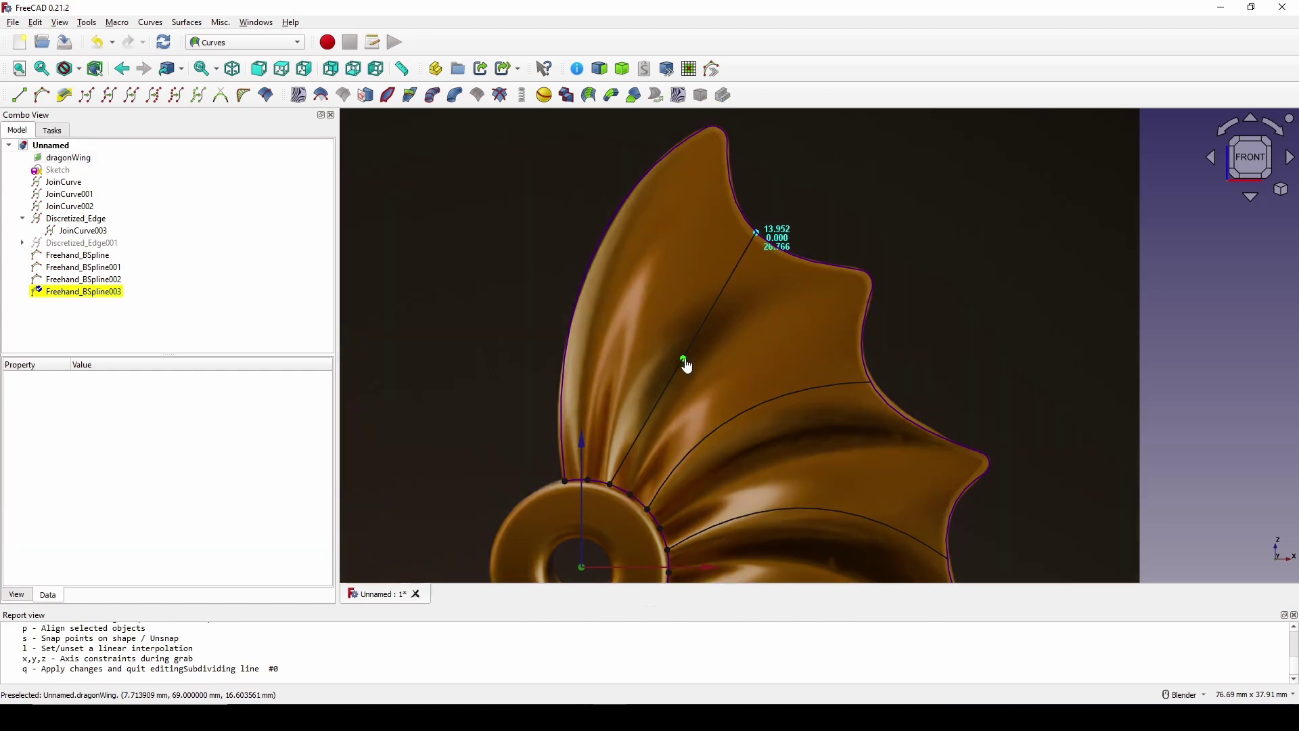
left_click_drag(686, 363, 646, 354)
key("x")
key("q")
scroll(751, 380, "down", 5)
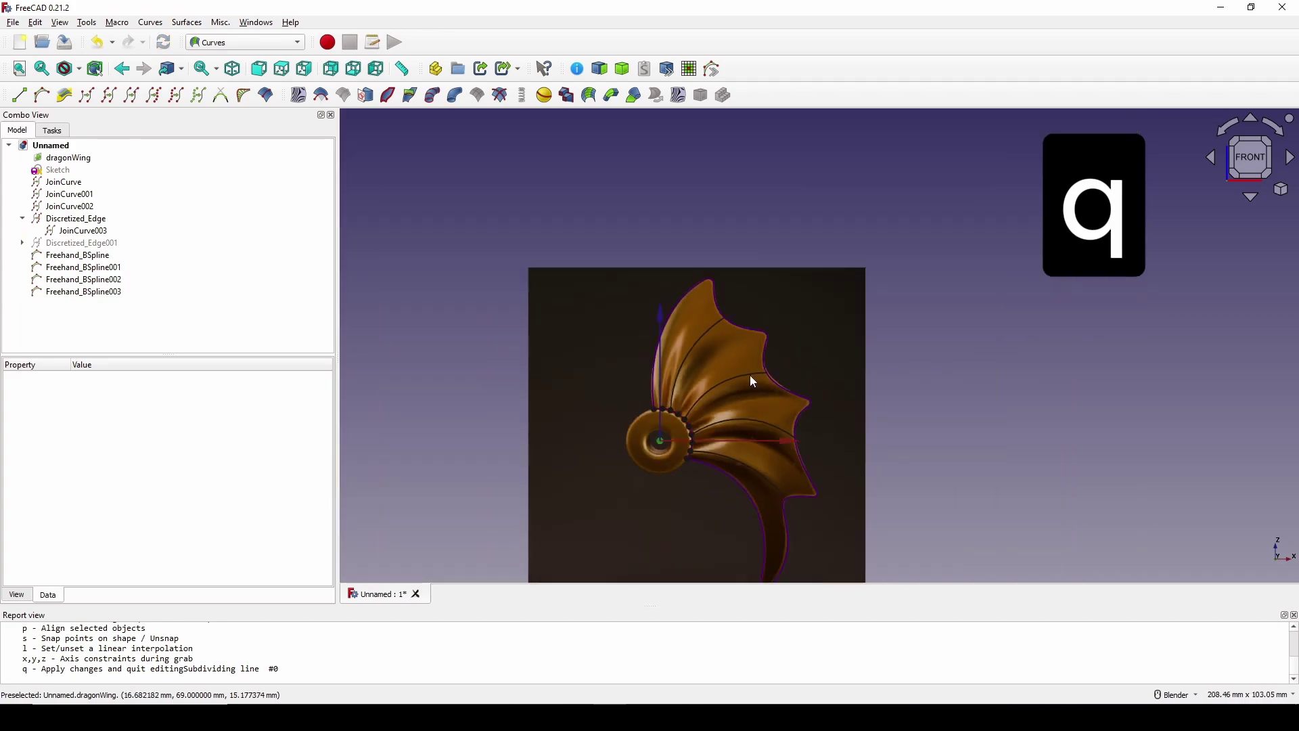
Step: Hide the first discretized hub edge and show Discretized_Edge001 in its place
middle_click_drag(750, 374, 685, 437)
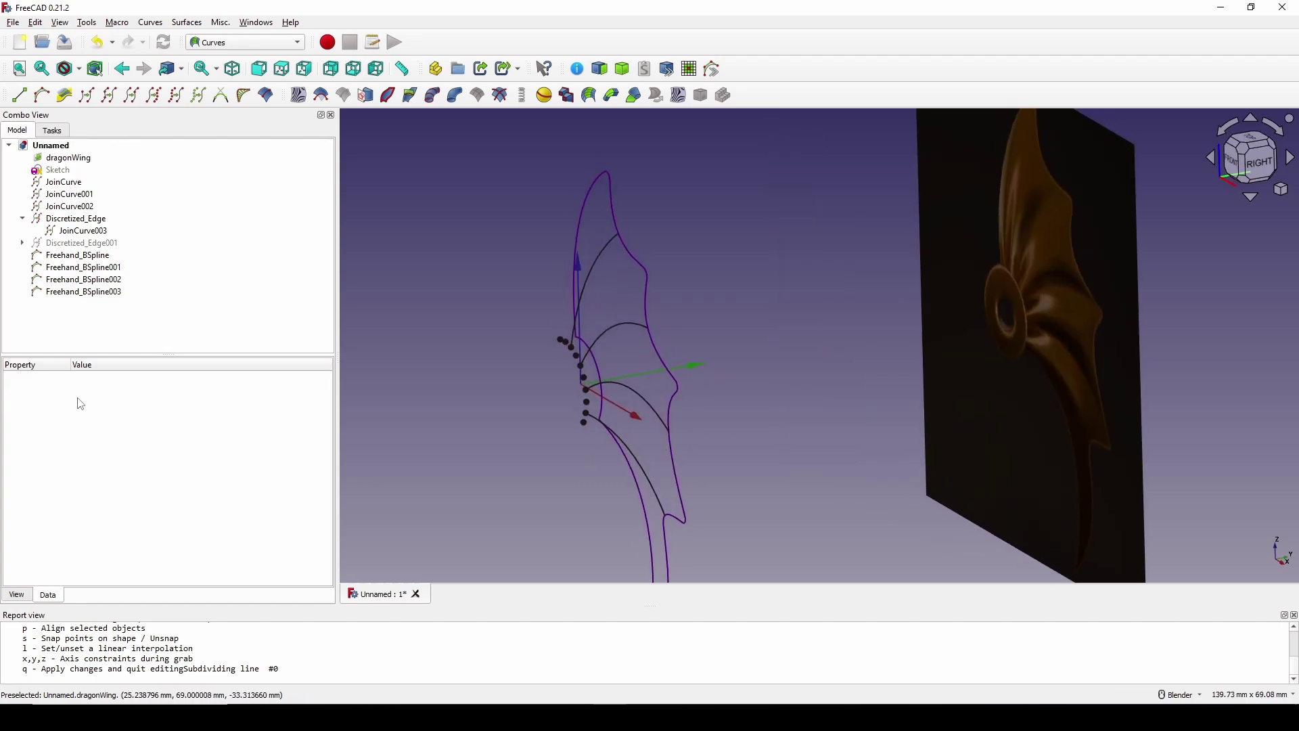
left_click(86, 220)
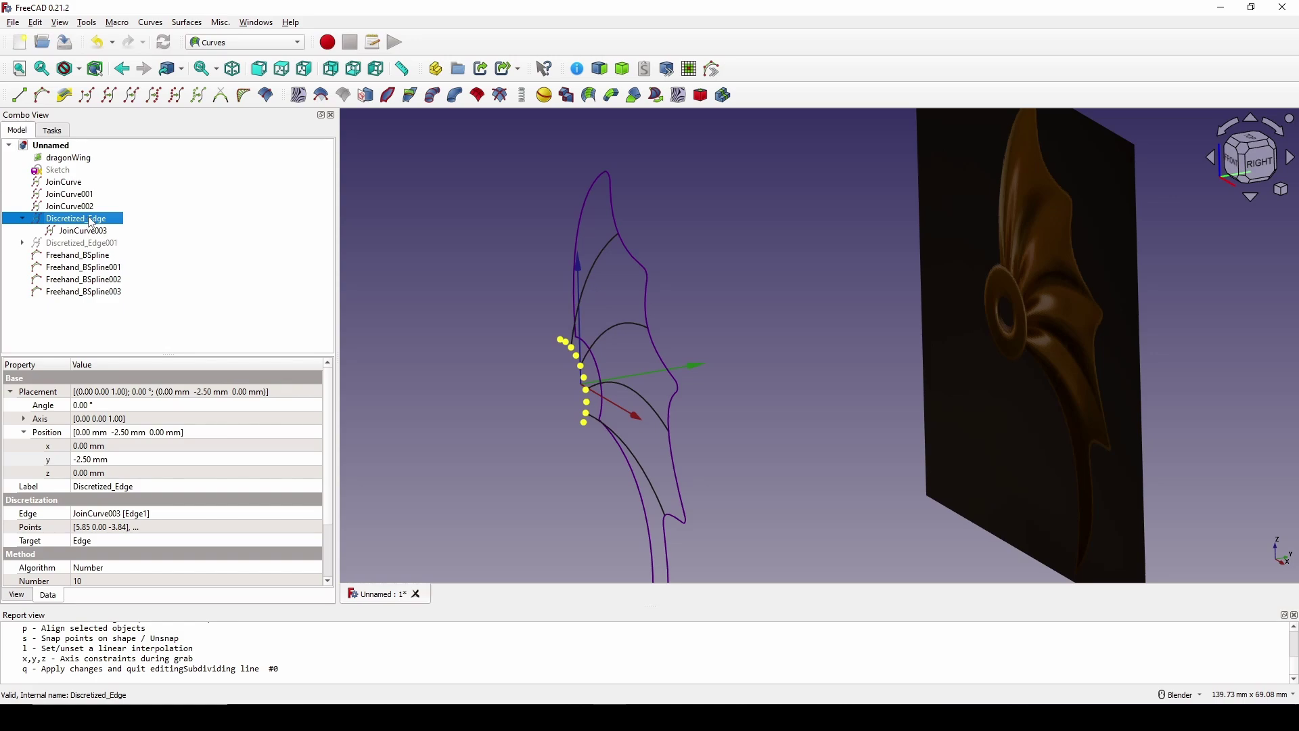
key("space")
left_click(86, 245)
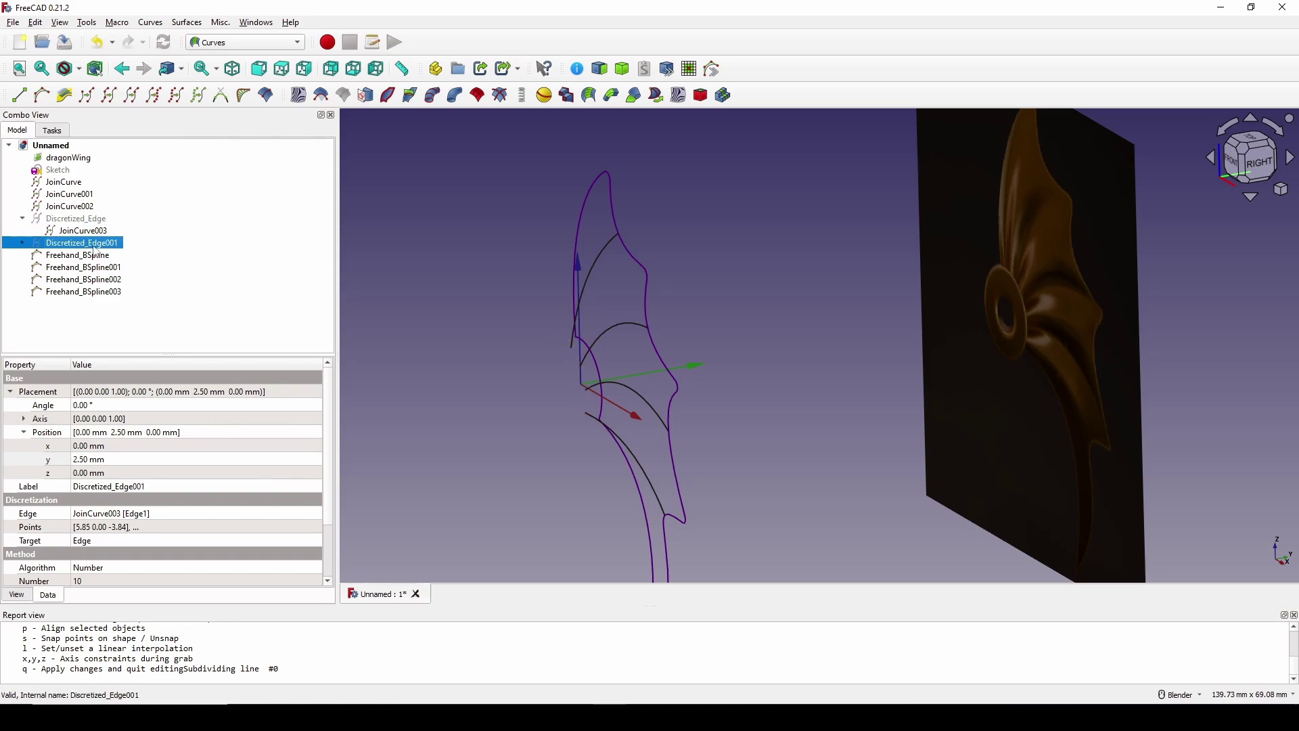
key("space")
left_click(526, 278)
middle_click_drag(541, 298, 609, 329)
Step: Return to the front view and hide the joined curve JoinCurve003 along the hub's rim
left_click(1225, 170)
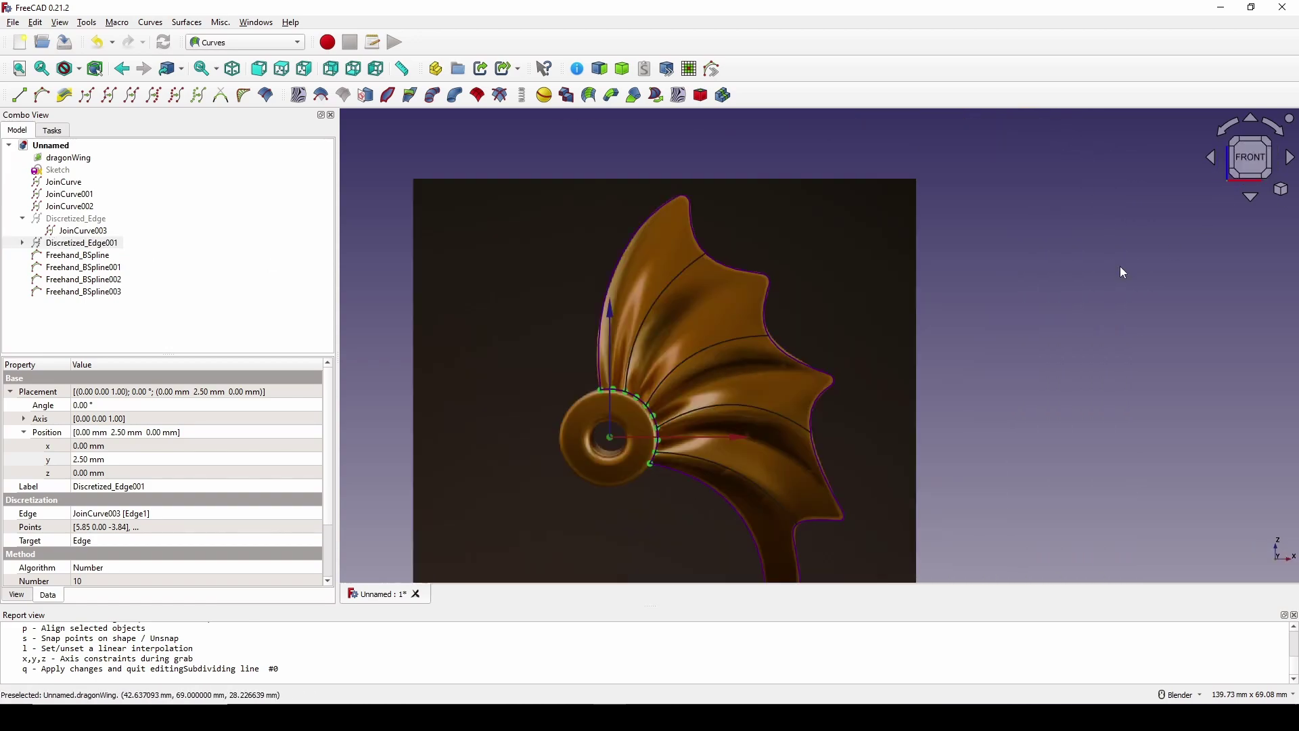
middle_click_drag(1116, 268, 1080, 217, "shift")
left_click(997, 286)
scroll(727, 396, "up", 2)
middle_click_drag(700, 388, 630, 441, "shift")
scroll(681, 395, "up", 1)
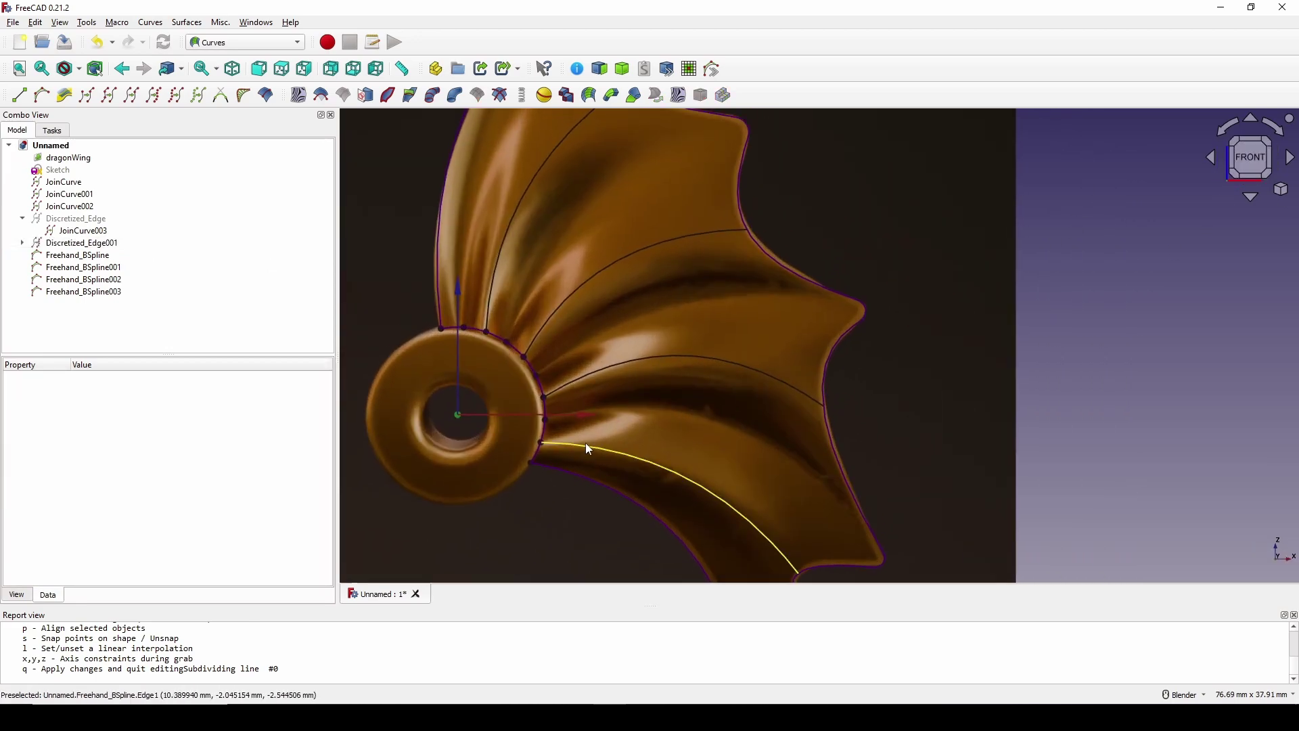
left_click(544, 439)
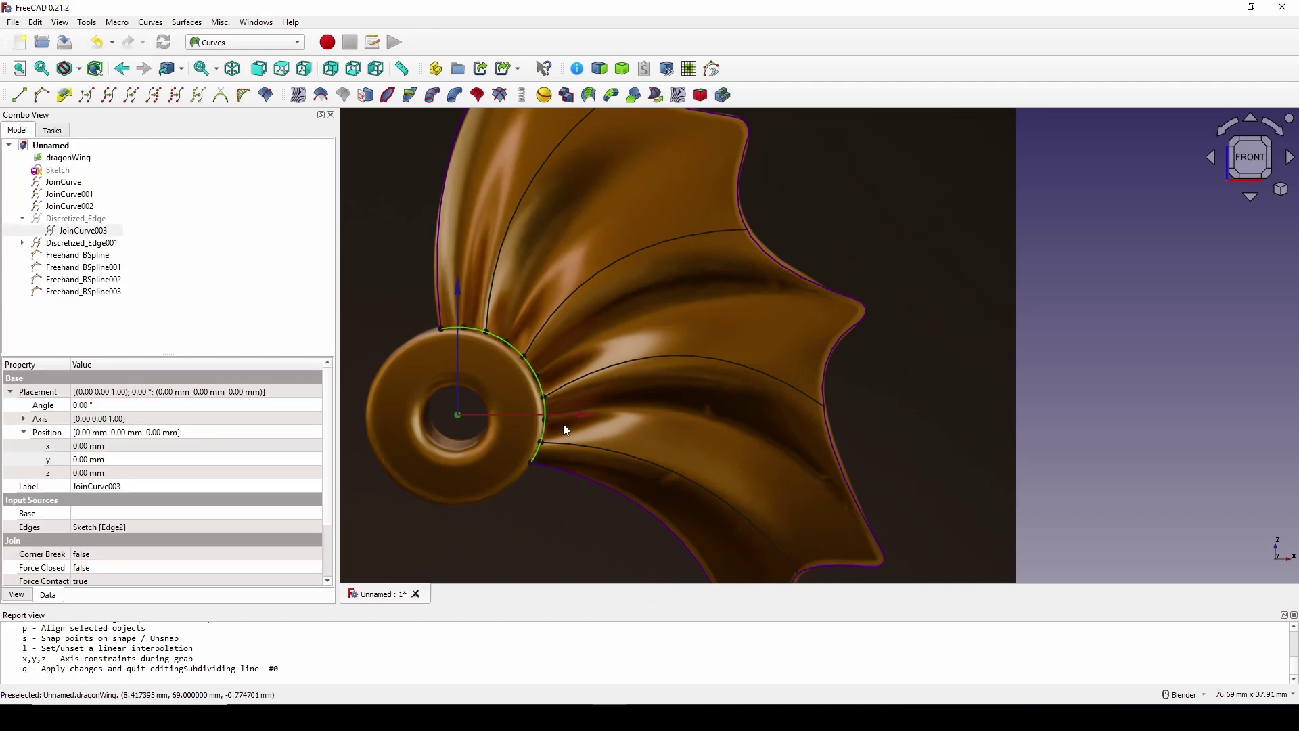
key("space")
middle_click_drag(595, 425, 576, 436, "shift")
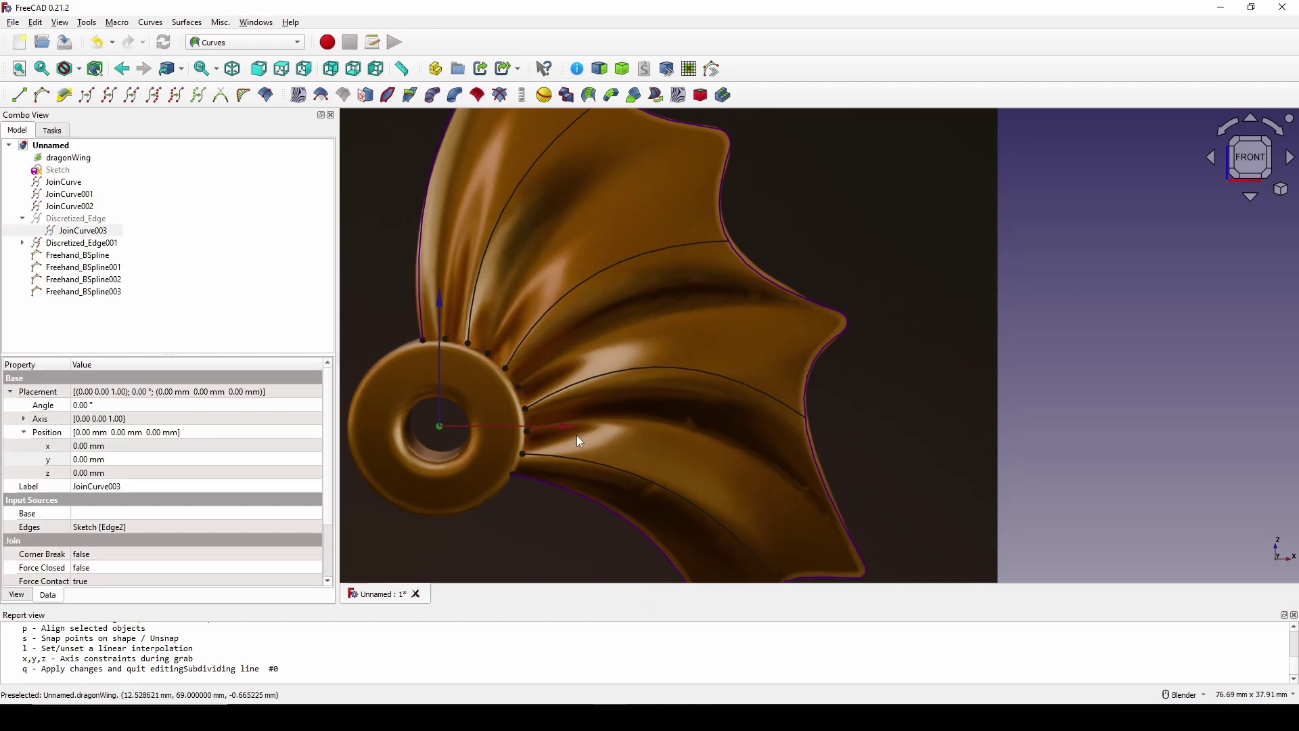
Step: Create a freehand B-spline from the third-lowest point of Discretized_Edge001 to the lowest pointed tip of the scalloped curve
left_click(527, 431)
middle_click_drag(662, 419, 647, 355, "shift")
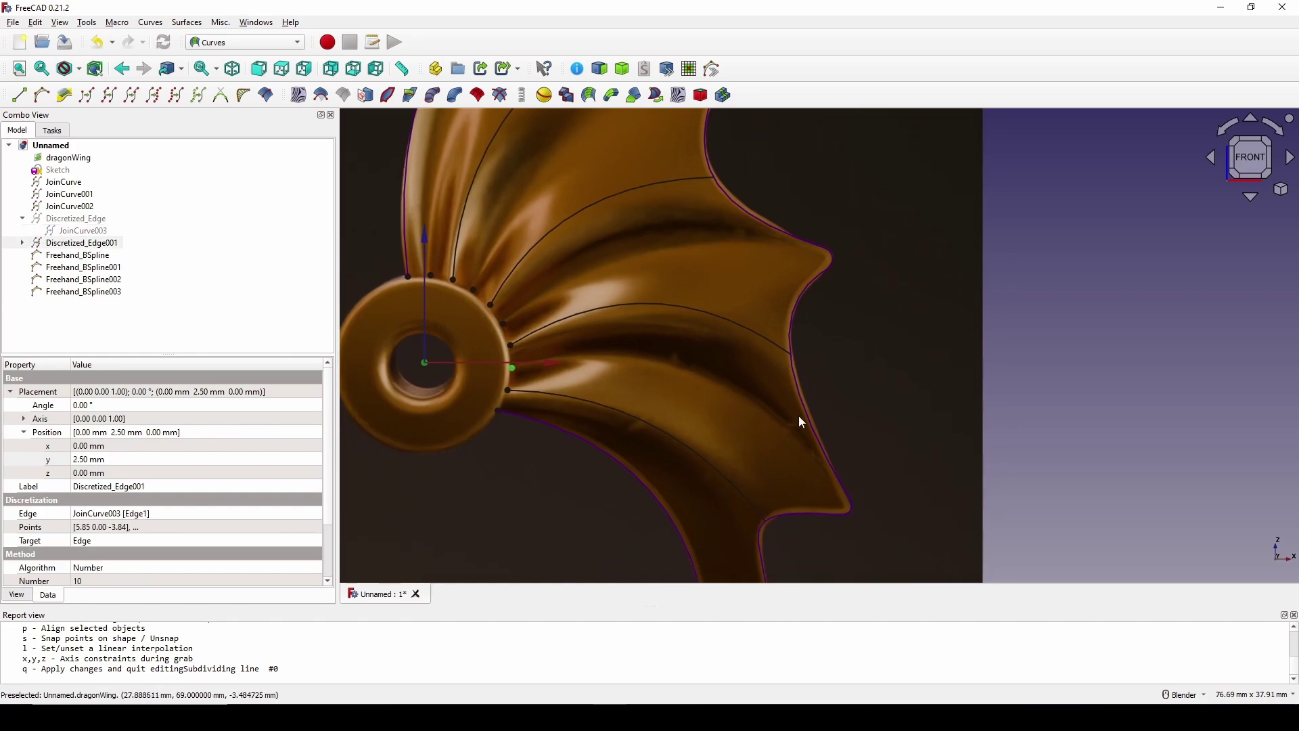
left_click(846, 510)
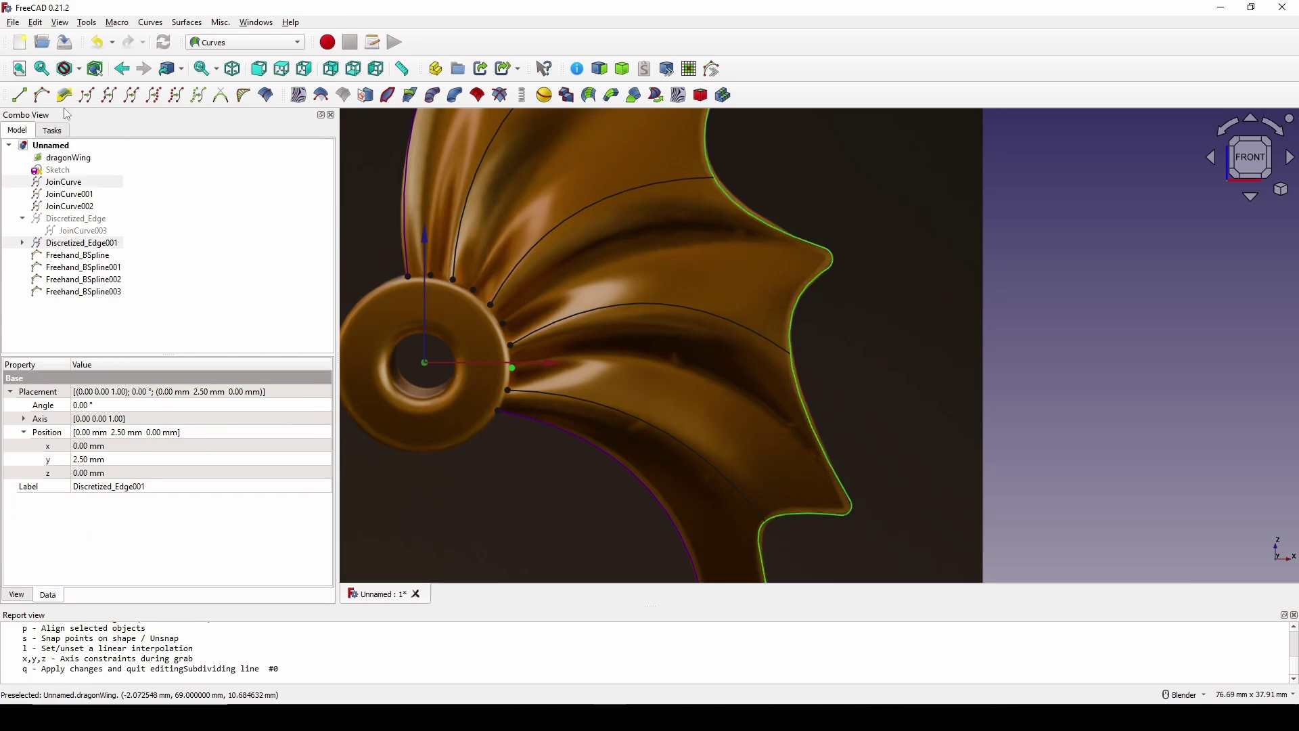
left_click(42, 96)
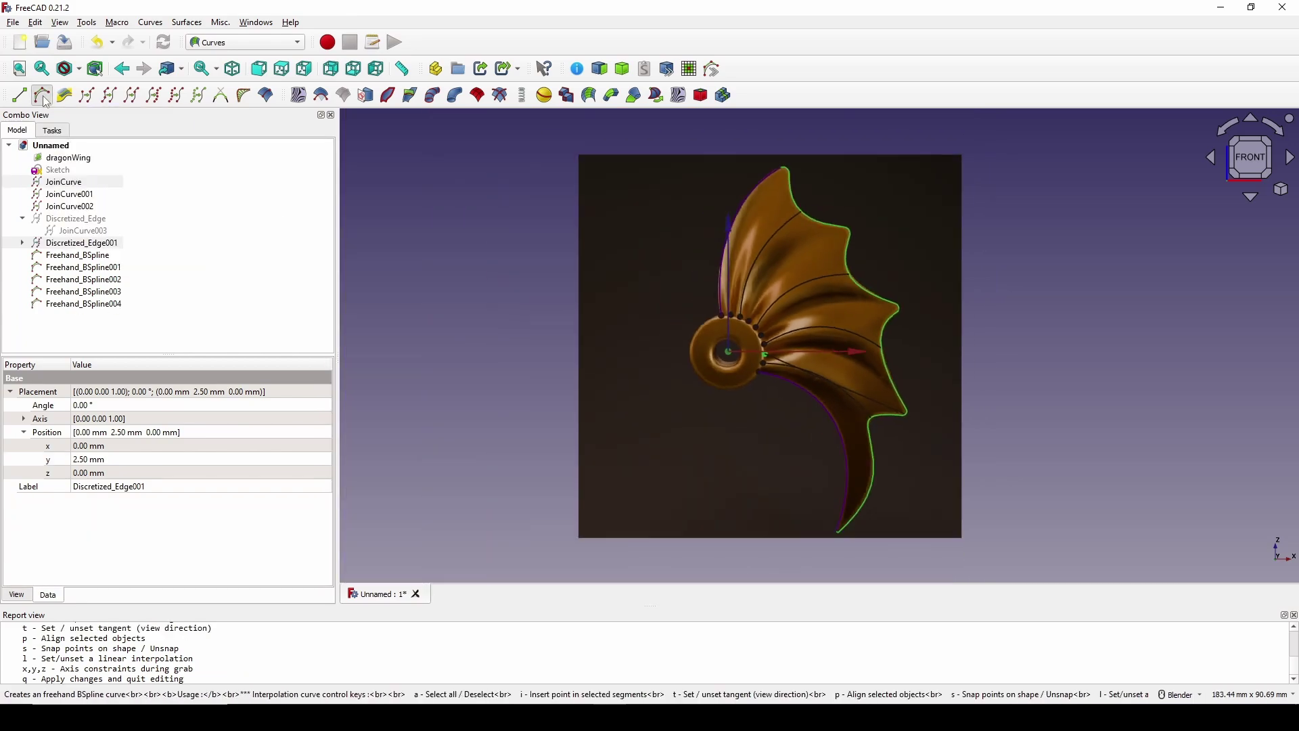
scroll(903, 299, "up", 5)
middle_click_drag(888, 296, 819, 224, "shift")
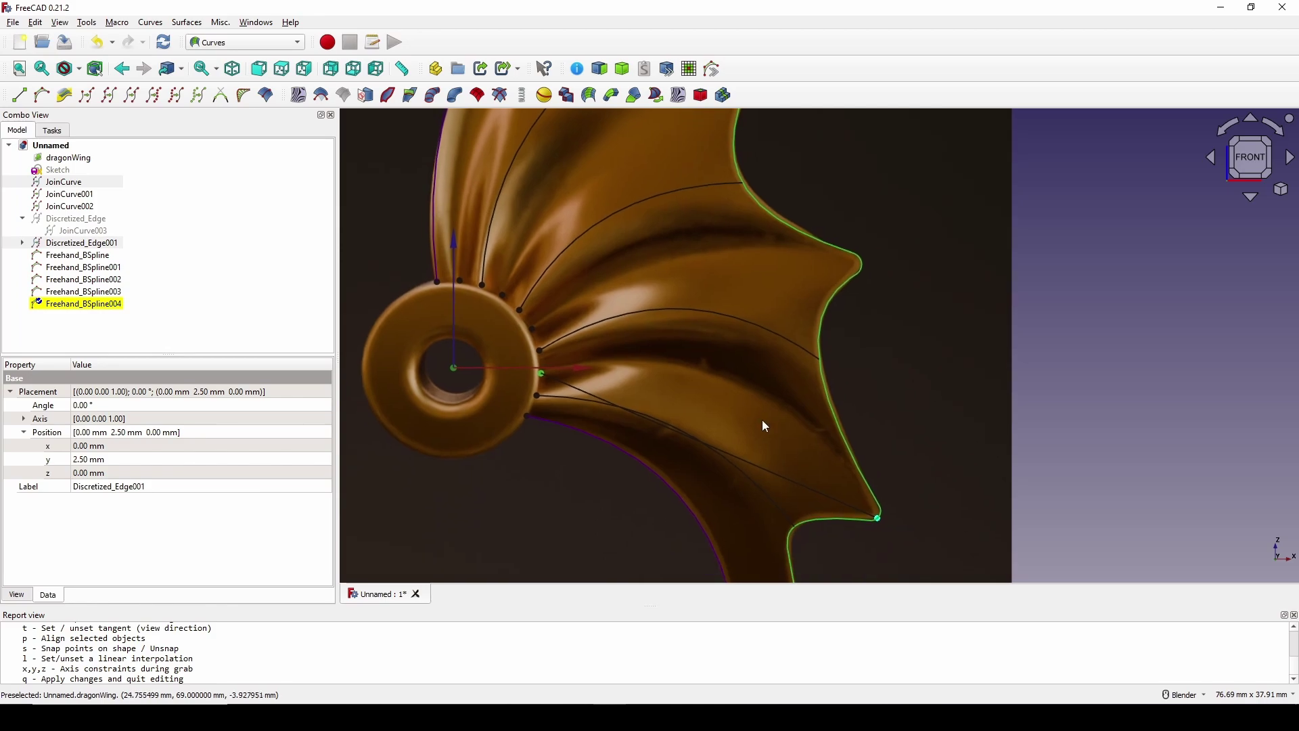
Step: Subdivide the B-spline to the lowest tip, raise its new middle point along Z to about -0.4 mm, and apply the edit
key("i")
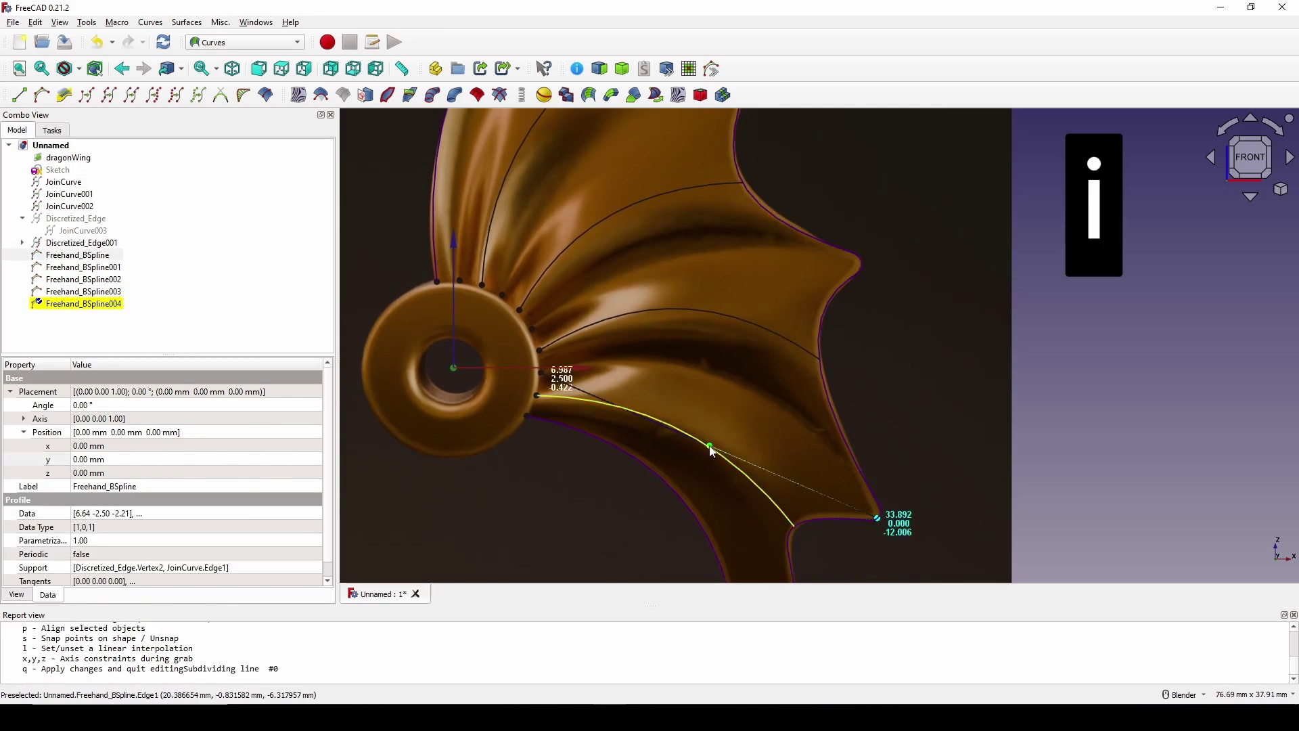
left_click_drag(714, 452, 725, 380)
key("z")
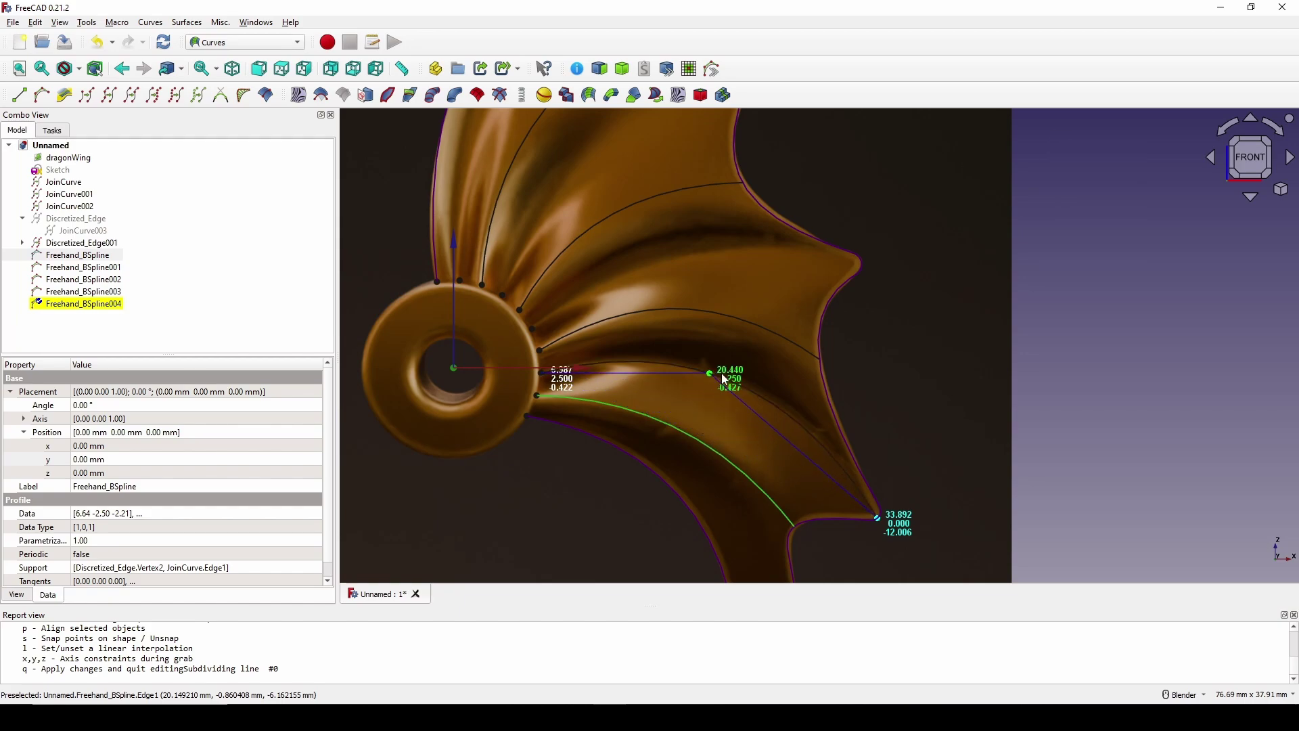
key("q")
middle_click_drag(721, 372, 755, 373, "shift")
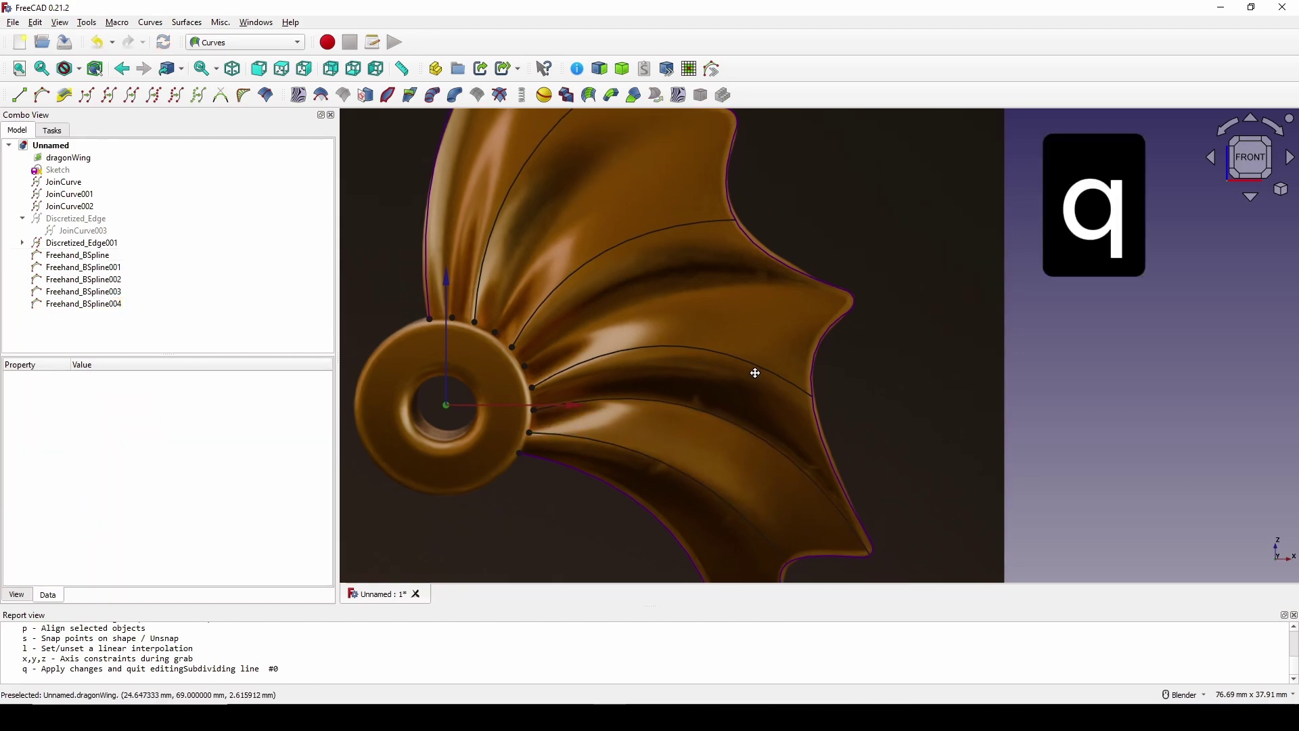
Step: Create a freehand B-spline from the fifth-lowest point of Discretized_Edge001 to the second-lowest pointed tip of the scalloped curve
left_click(525, 366)
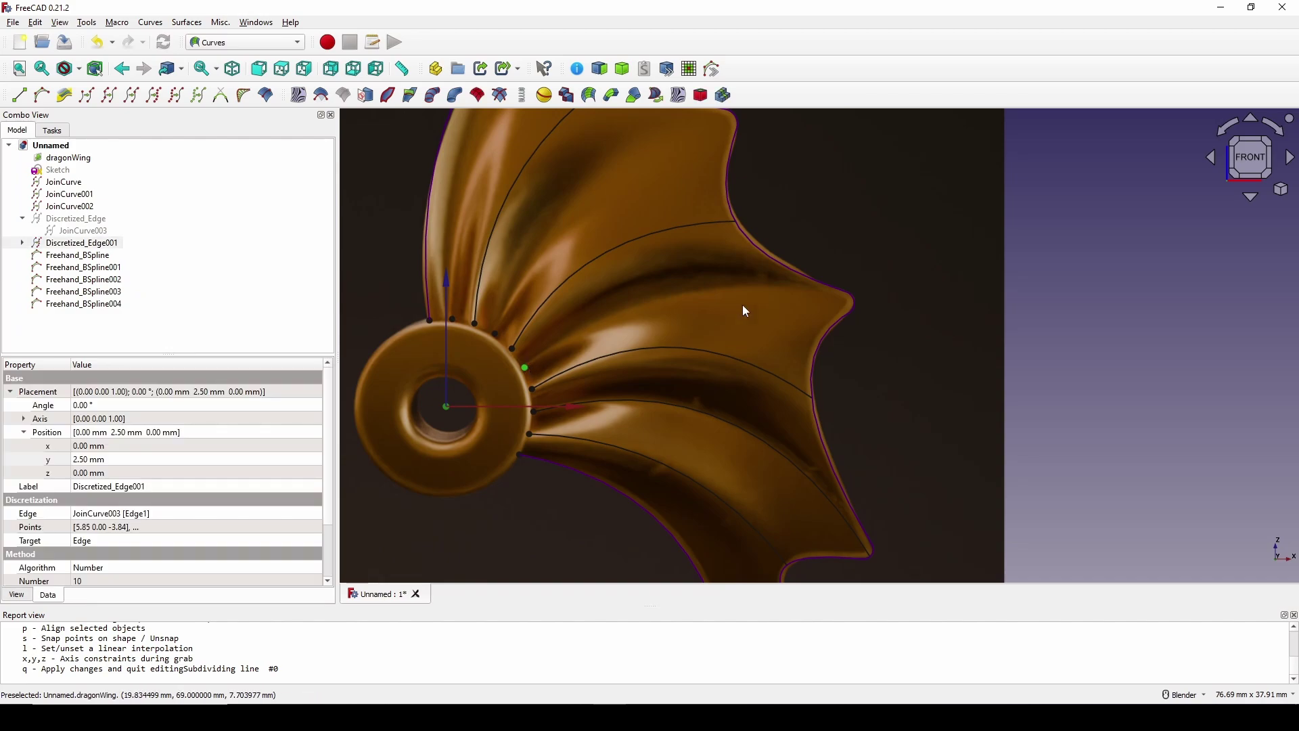
left_click(851, 299, "ctrl")
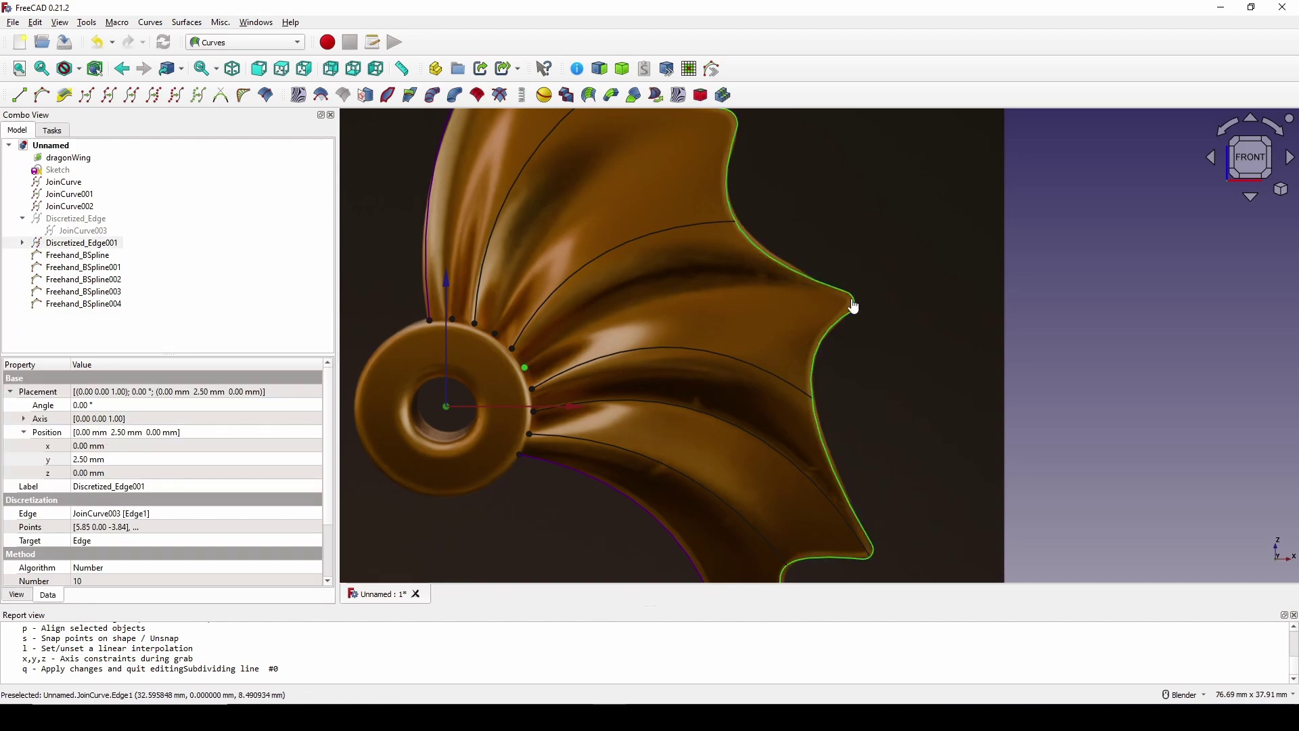
left_click(64, 95)
scroll(804, 242, "down", 5)
scroll(966, 342, "up", 5)
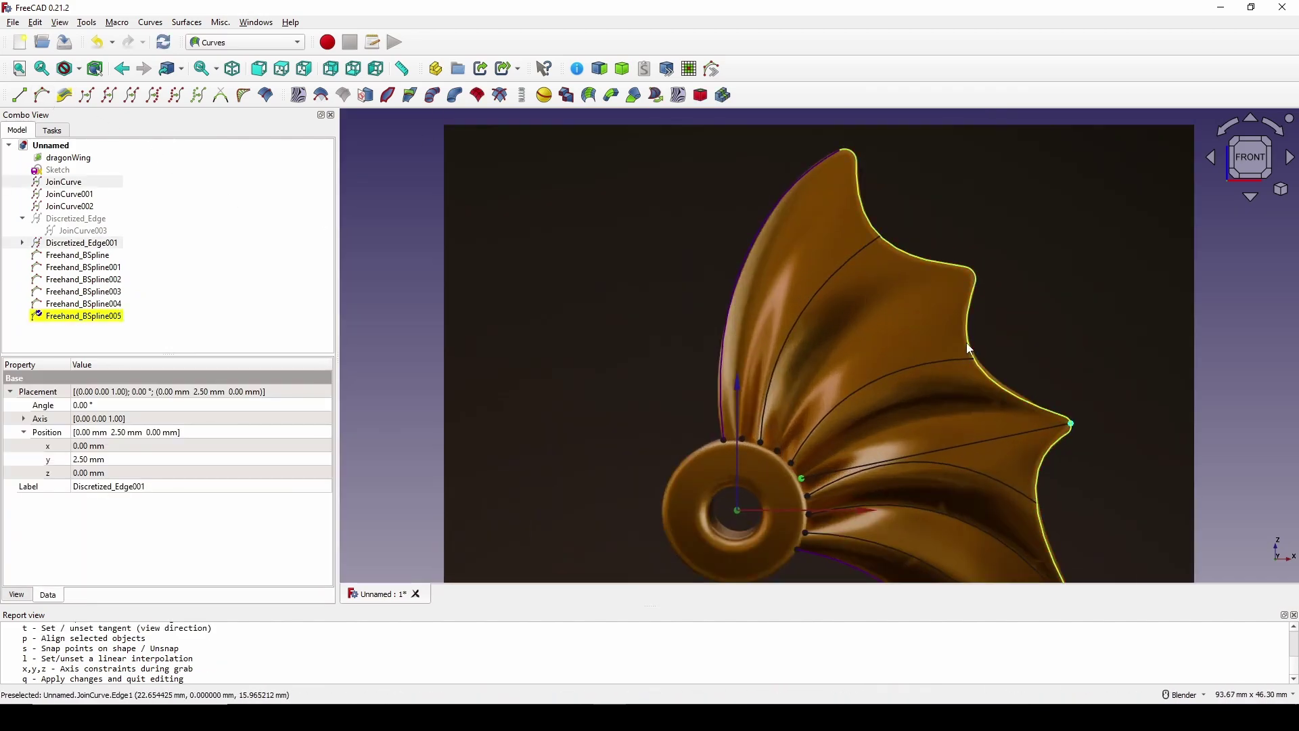
middle_click_drag(967, 342, 706, 175, "shift")
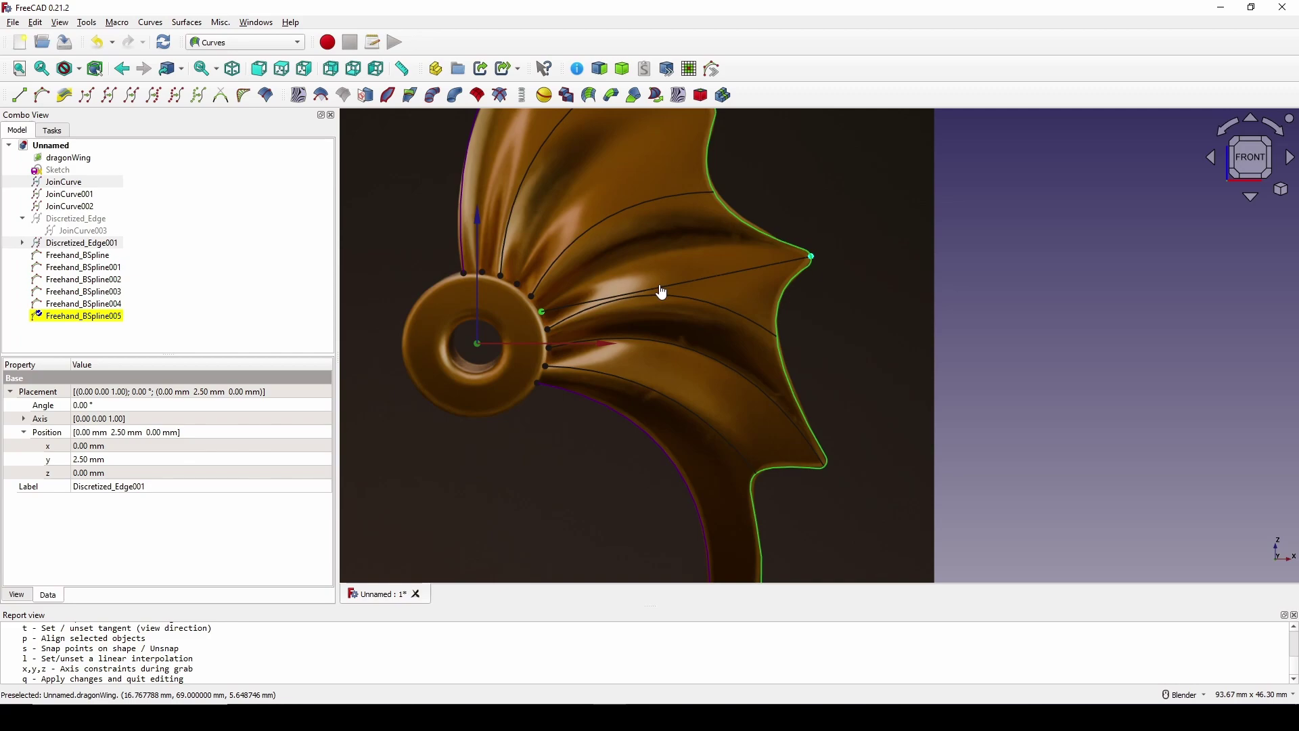
Step: Subdivide the B-spline to the second-lowest tip, raise its new middle point along Z to about 9.7 mm, and apply the edit
left_click(675, 288, "ctrl")
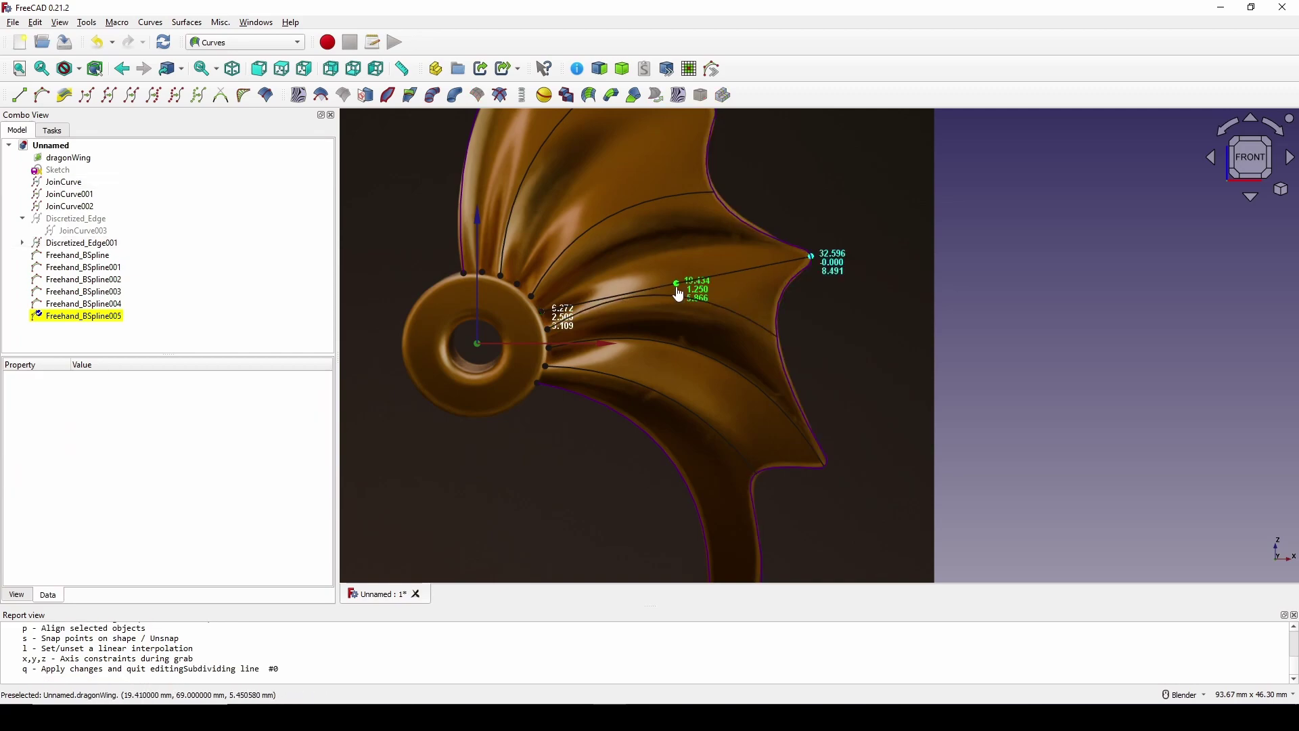
left_click_drag(680, 295, 671, 257)
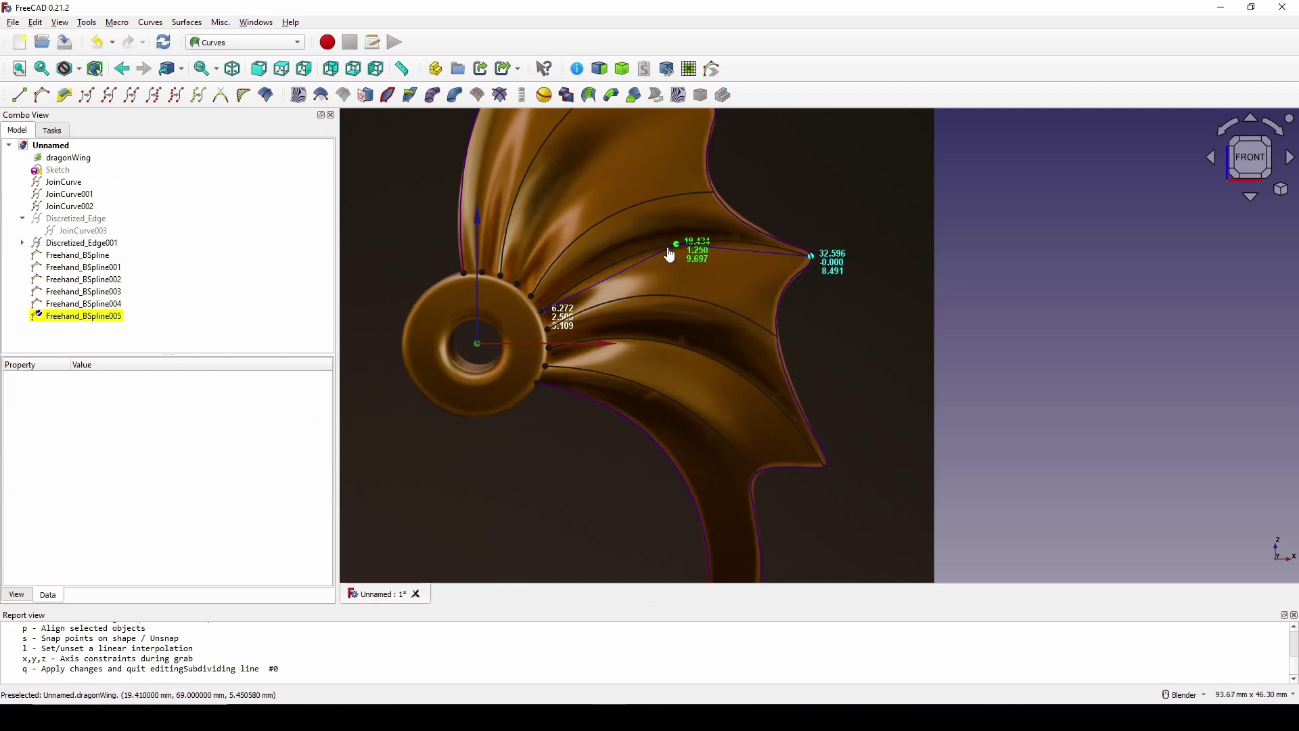
key("q")
middle_click_drag(679, 257, 693, 334, "shift")
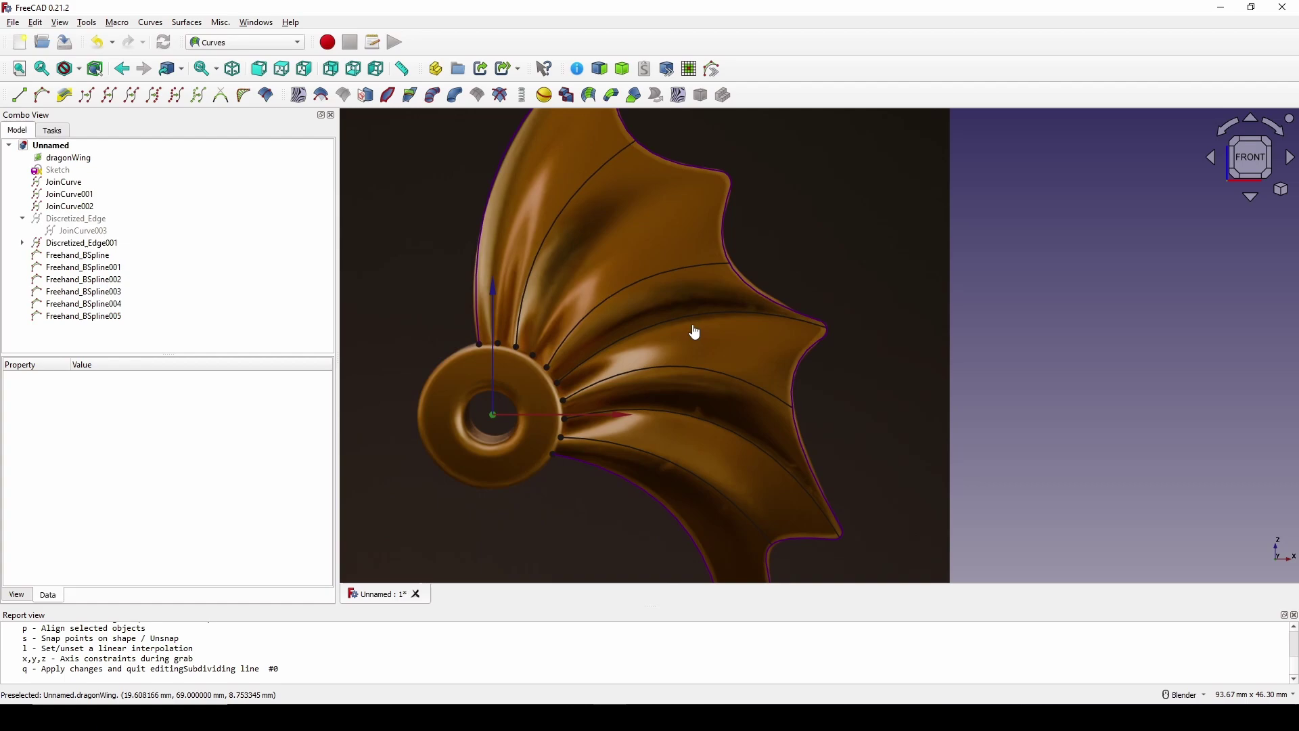
Step: Create a freehand B-spline from the seventh-lowest point of Discretized_Edge001 to the third-lowest pointed tip of the scalloped curve
left_click(532, 355)
middle_click_drag(597, 308, 580, 339, "shift")
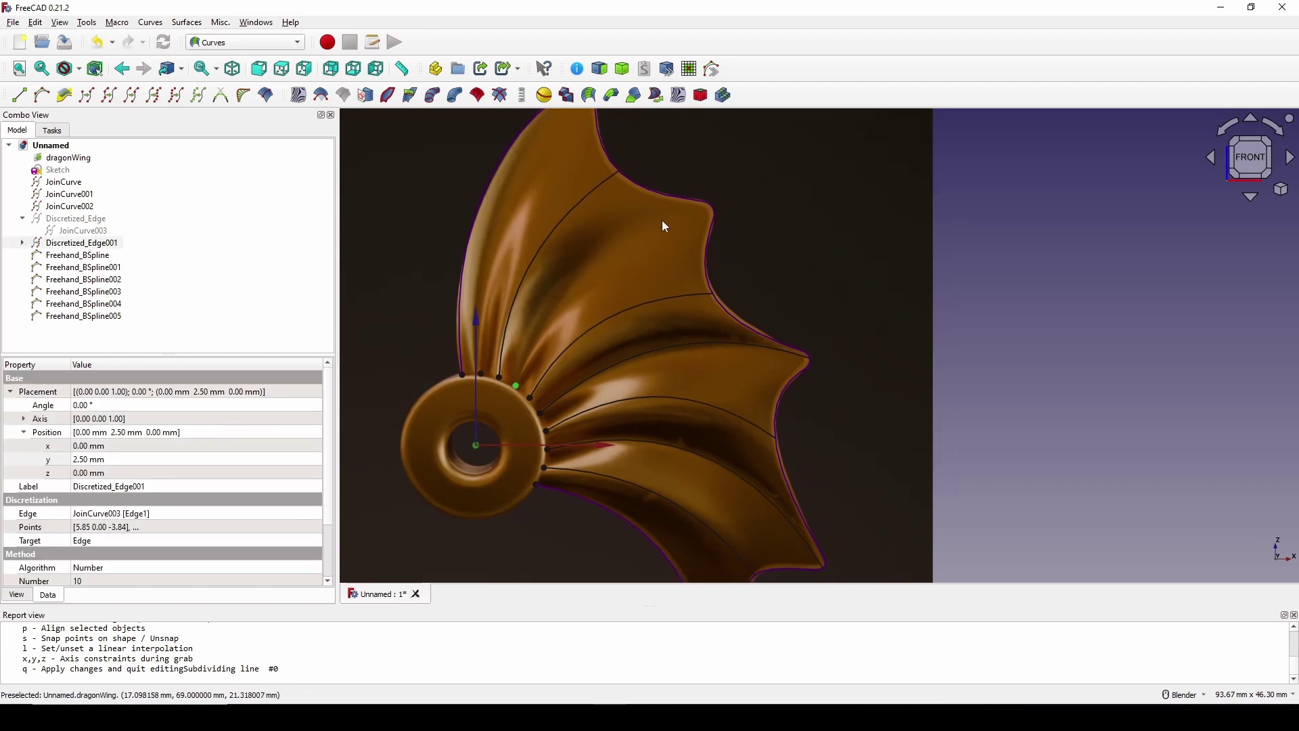
left_click(714, 208, "ctrl")
left_click(42, 95)
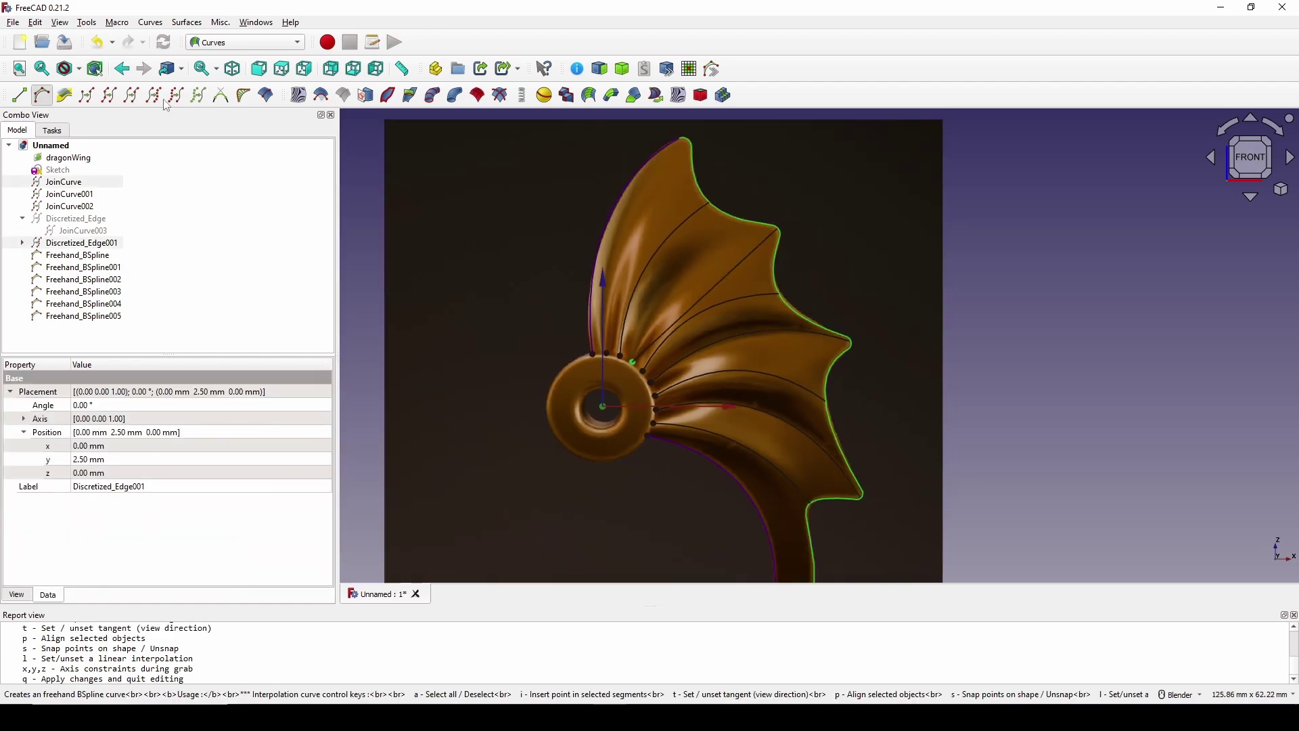
scroll(849, 243, "up", 5)
middle_click_drag(893, 334, 768, 297, "shift")
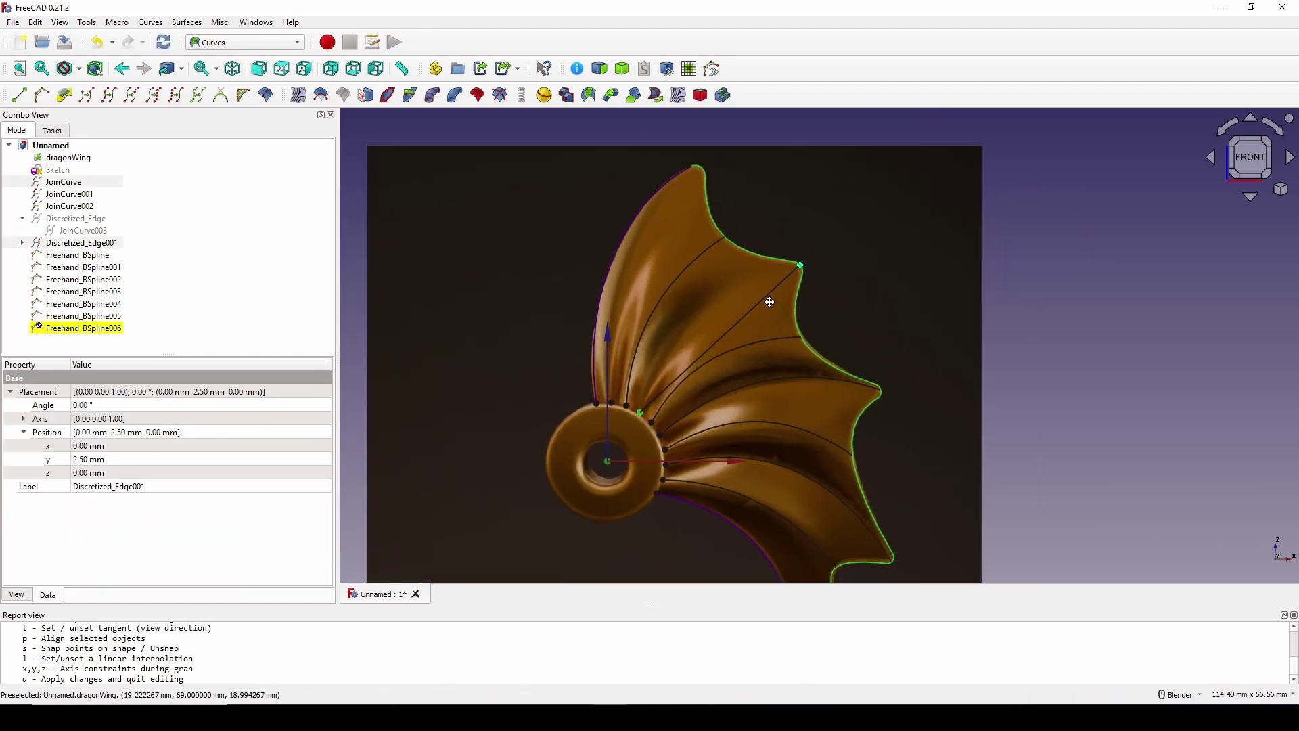
Step: Subdivide the B-spline to the third-lowest tip, try to bow it by moving its new middle point, and apply the edit
left_click(716, 341)
key("i")
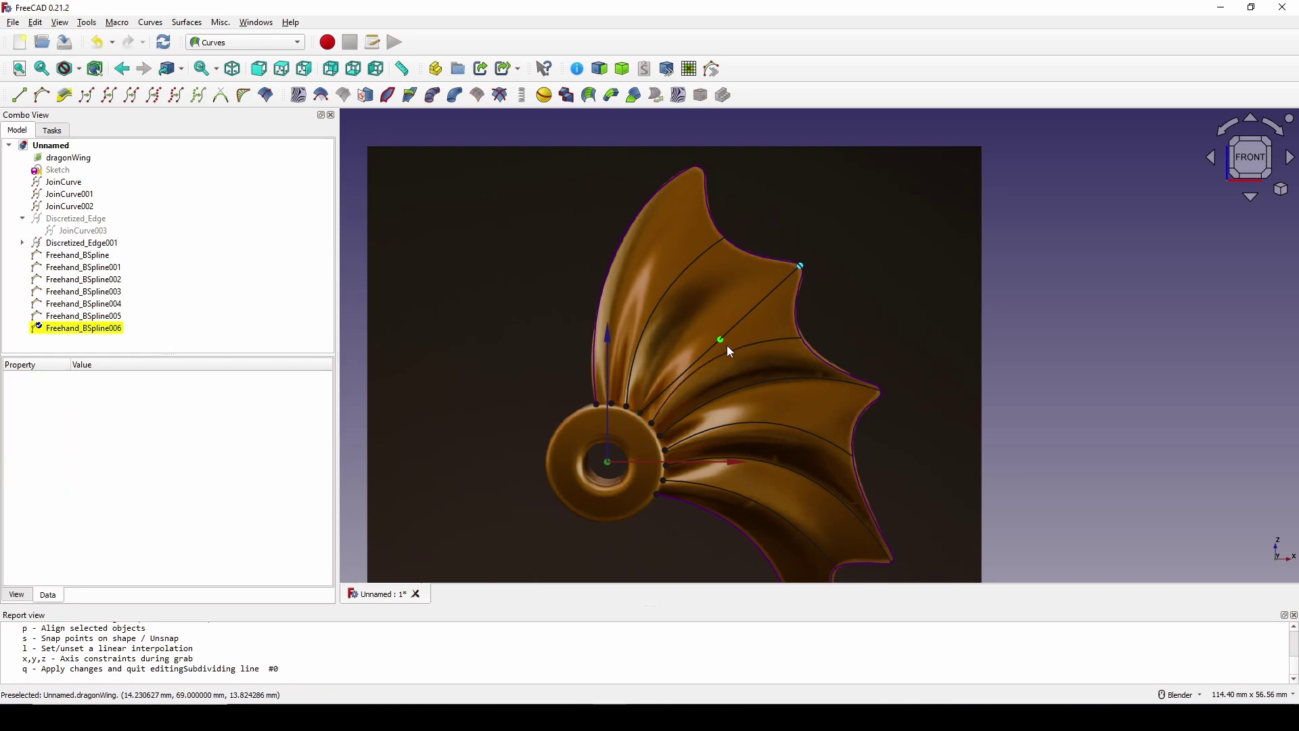
key("g")
left_click(730, 353)
left_click_drag(724, 342, 709, 348)
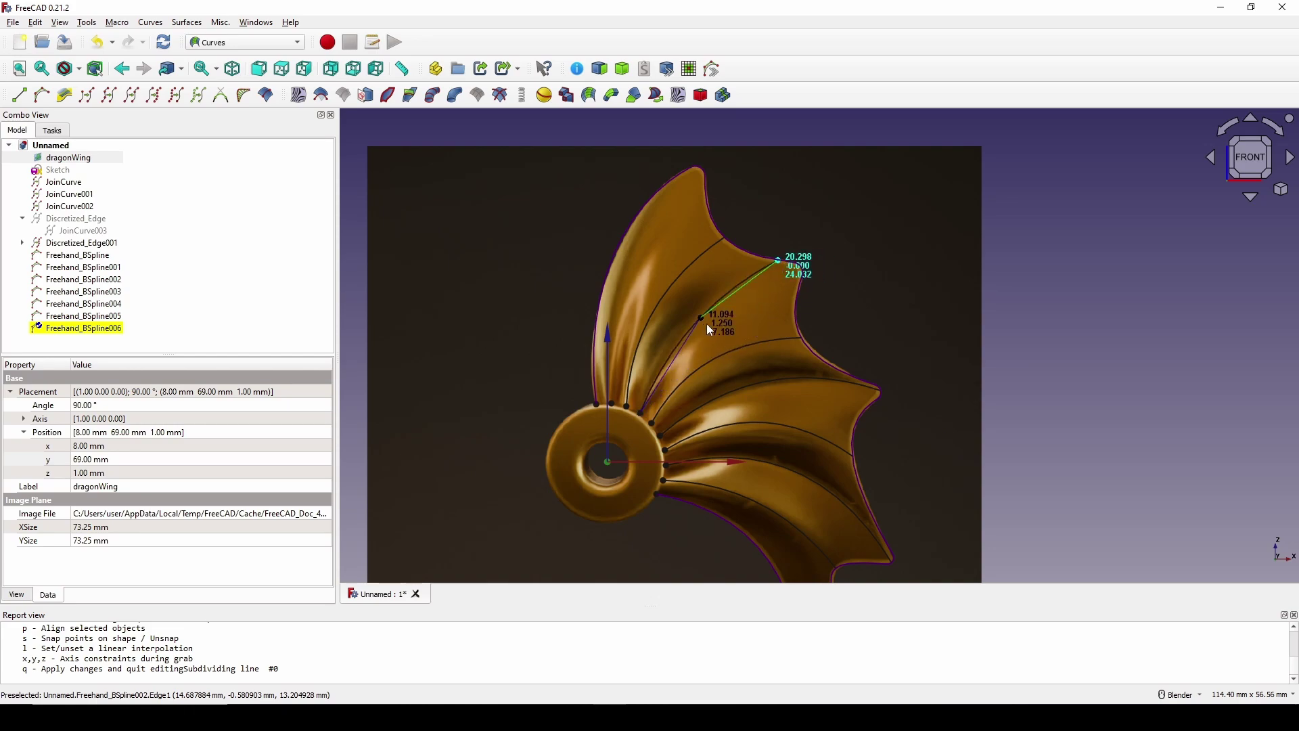
key("q")
Step: Reopen the B-spline to the third-lowest tip and try moving its middle point to about X 10.8 mm, Z 18.2 mm
left_click(742, 317)
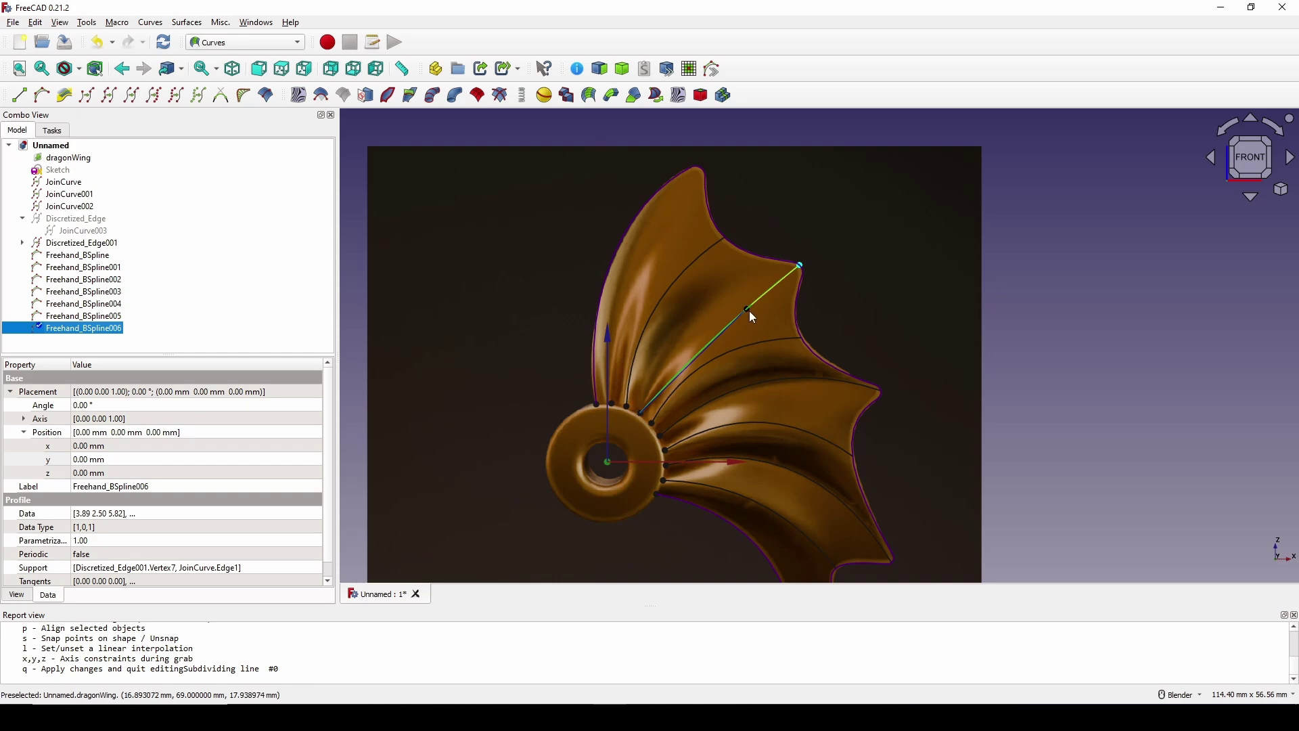
double_click(748, 311)
left_click(746, 309)
key("g")
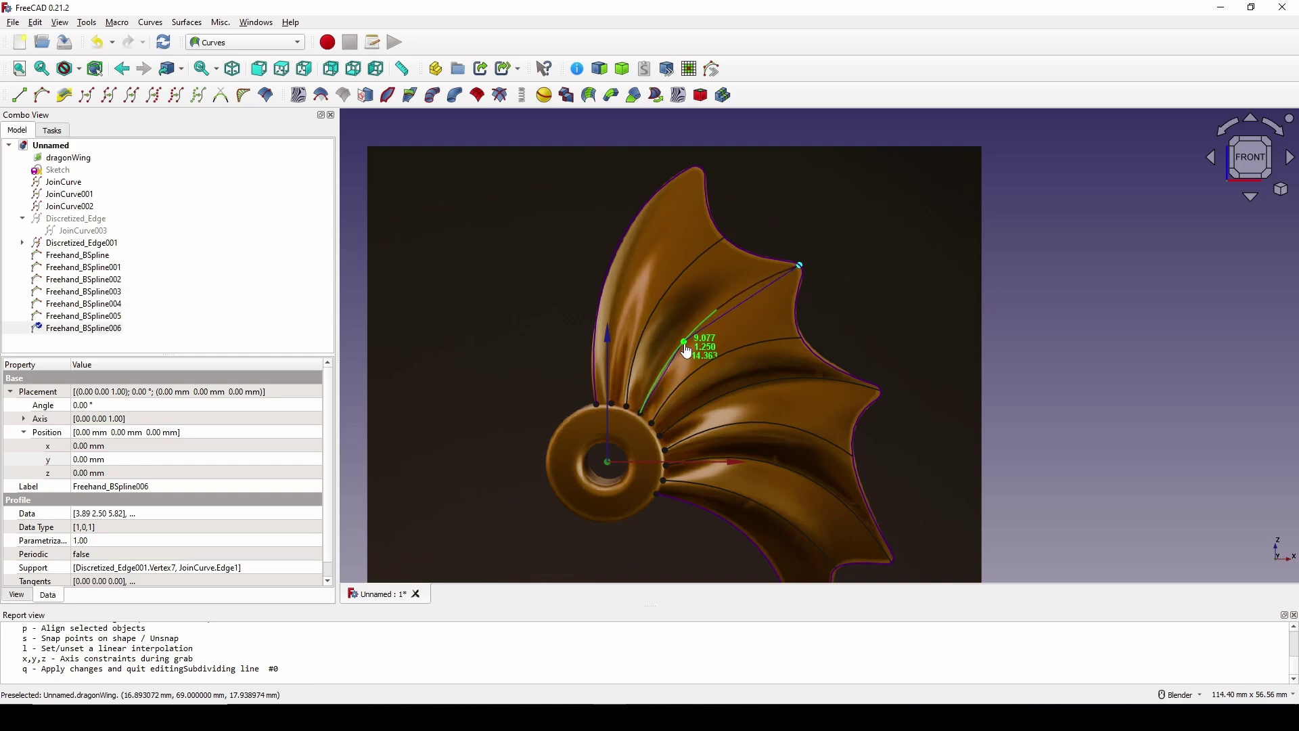
left_click(702, 351)
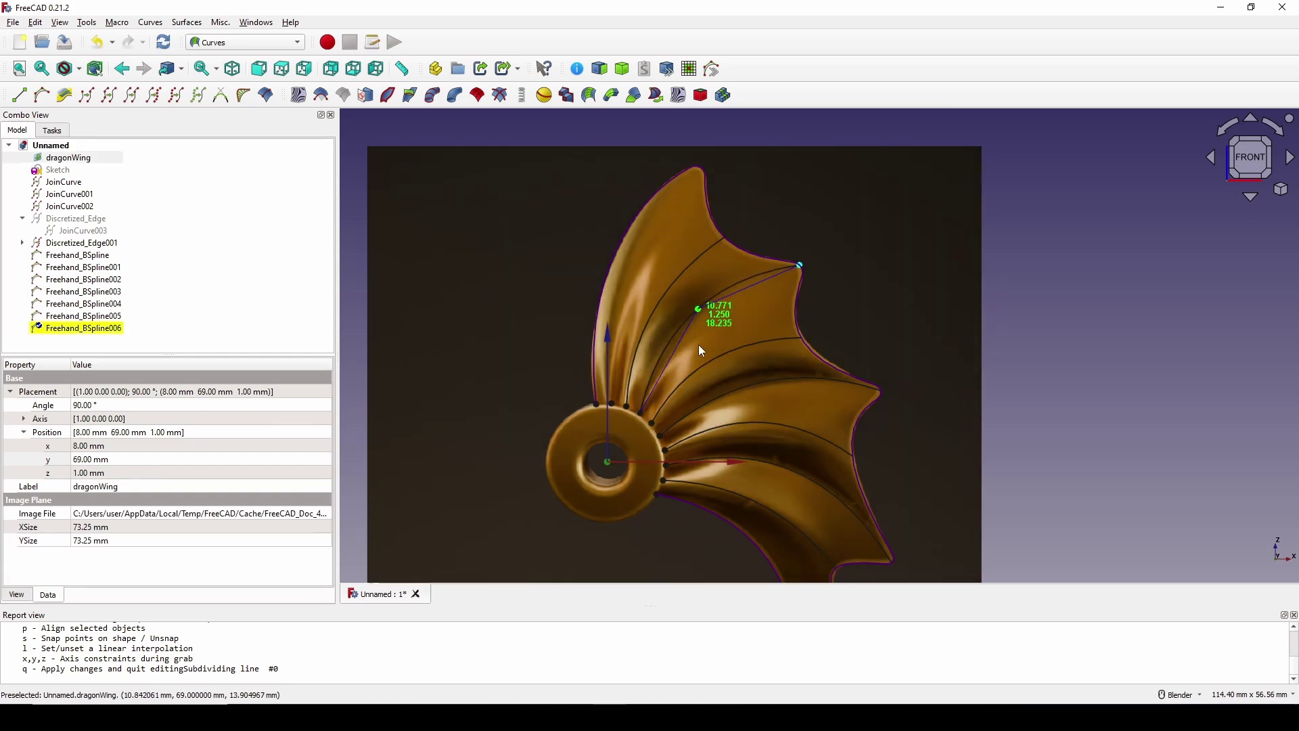
key("q")
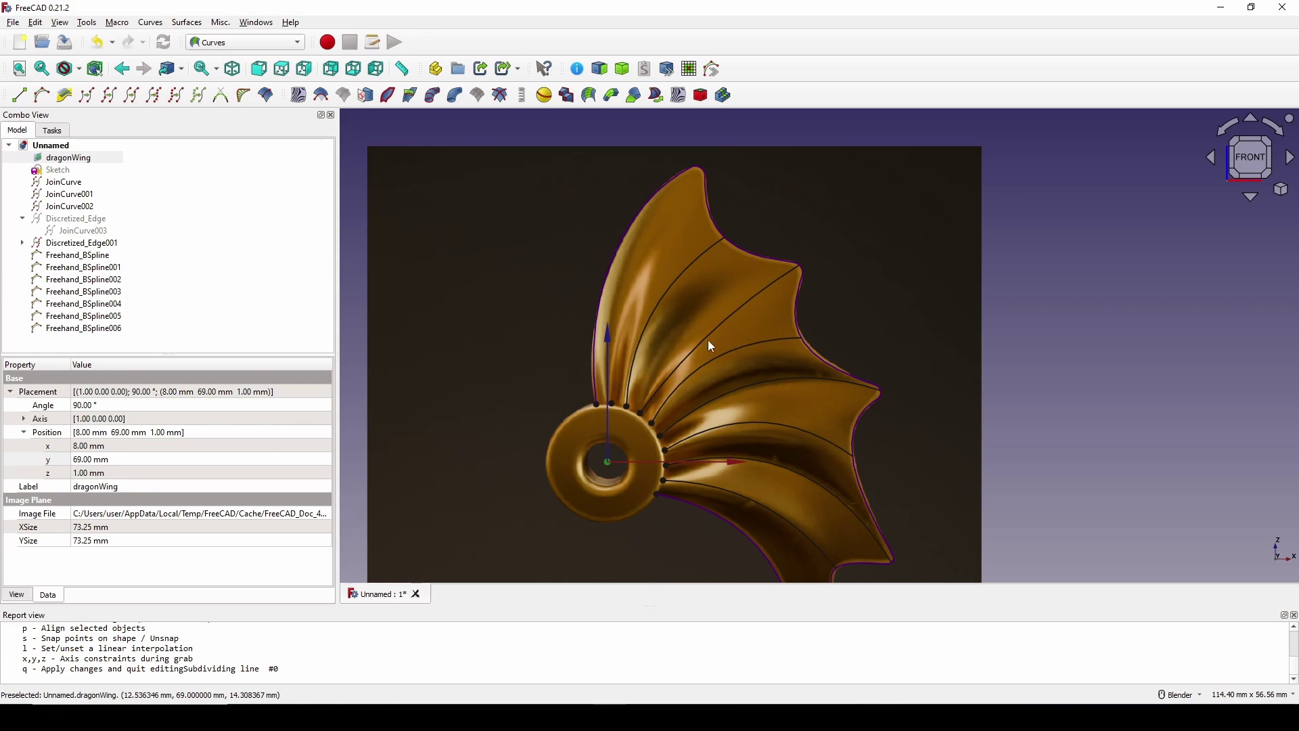
Step: Edit the third-lowest tip's B-spline again, moving its middle point to about X 8.5 mm, Z 14.4 mm, and apply the edit
left_click(705, 340)
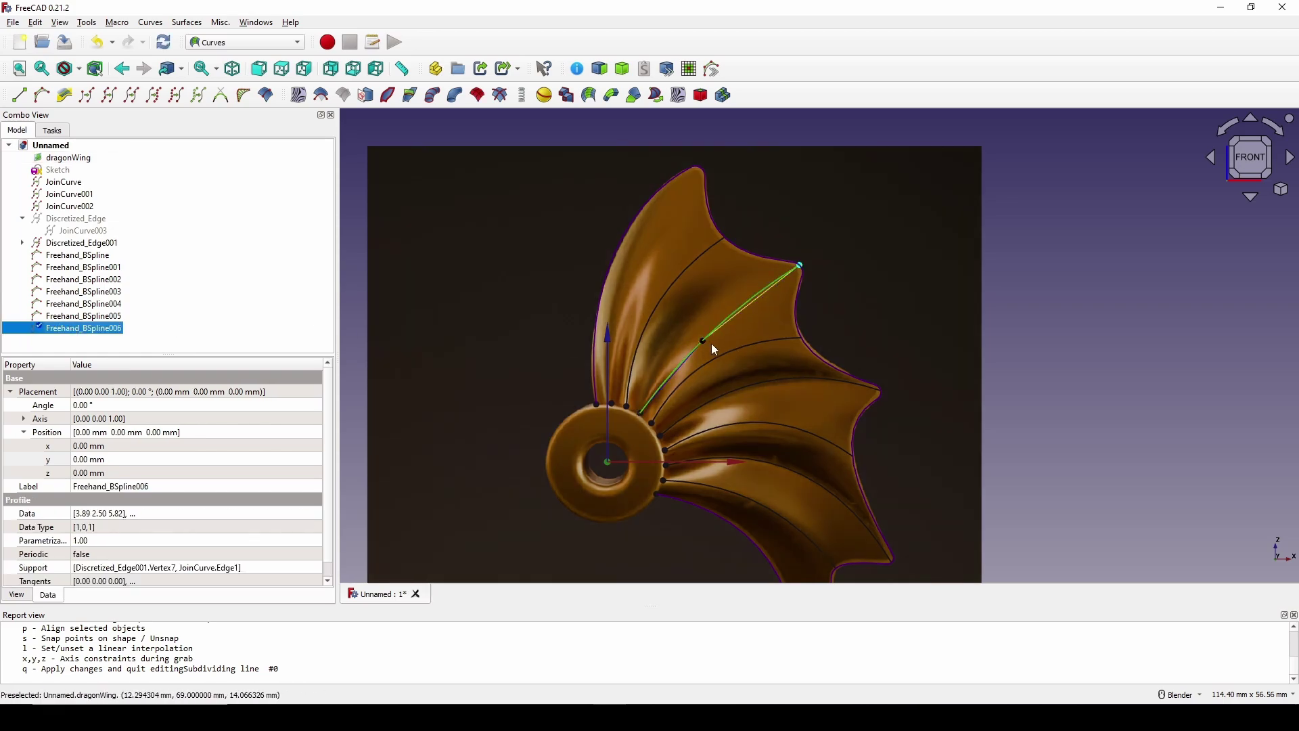
left_click(703, 342)
key("g")
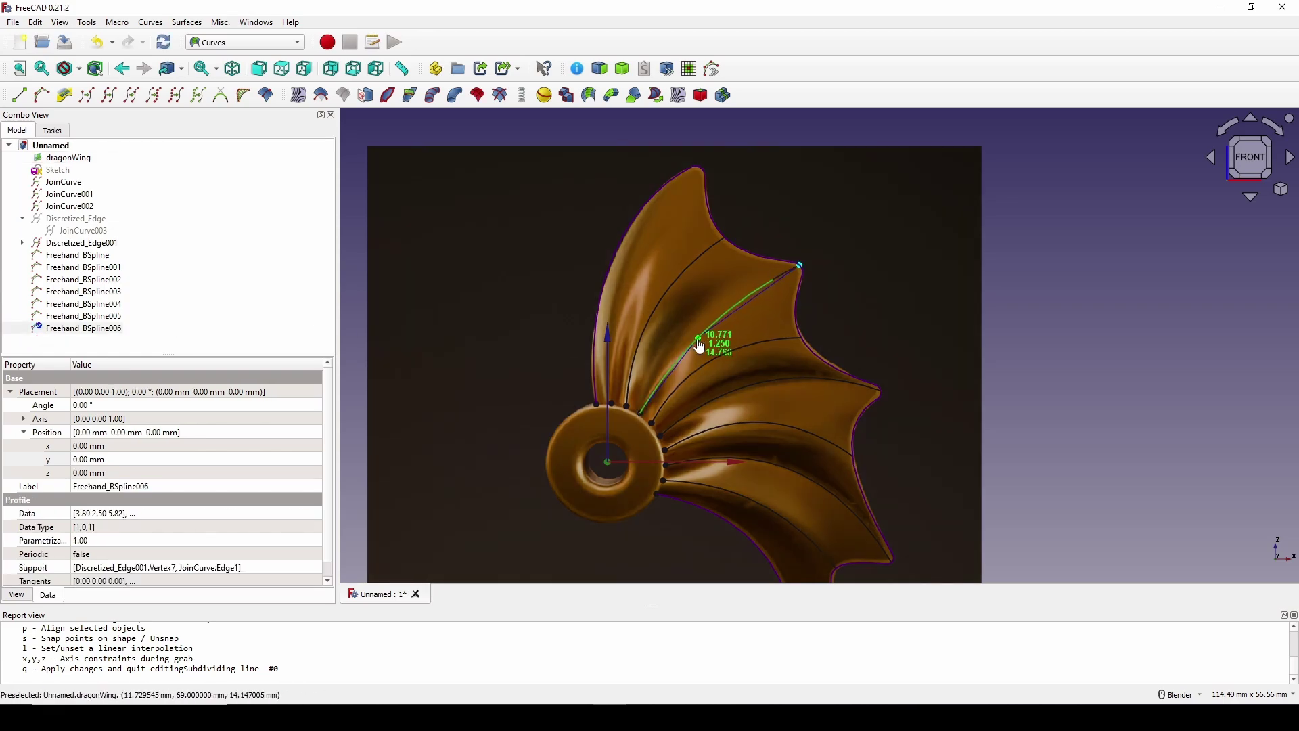
left_click_drag(700, 346, 680, 336)
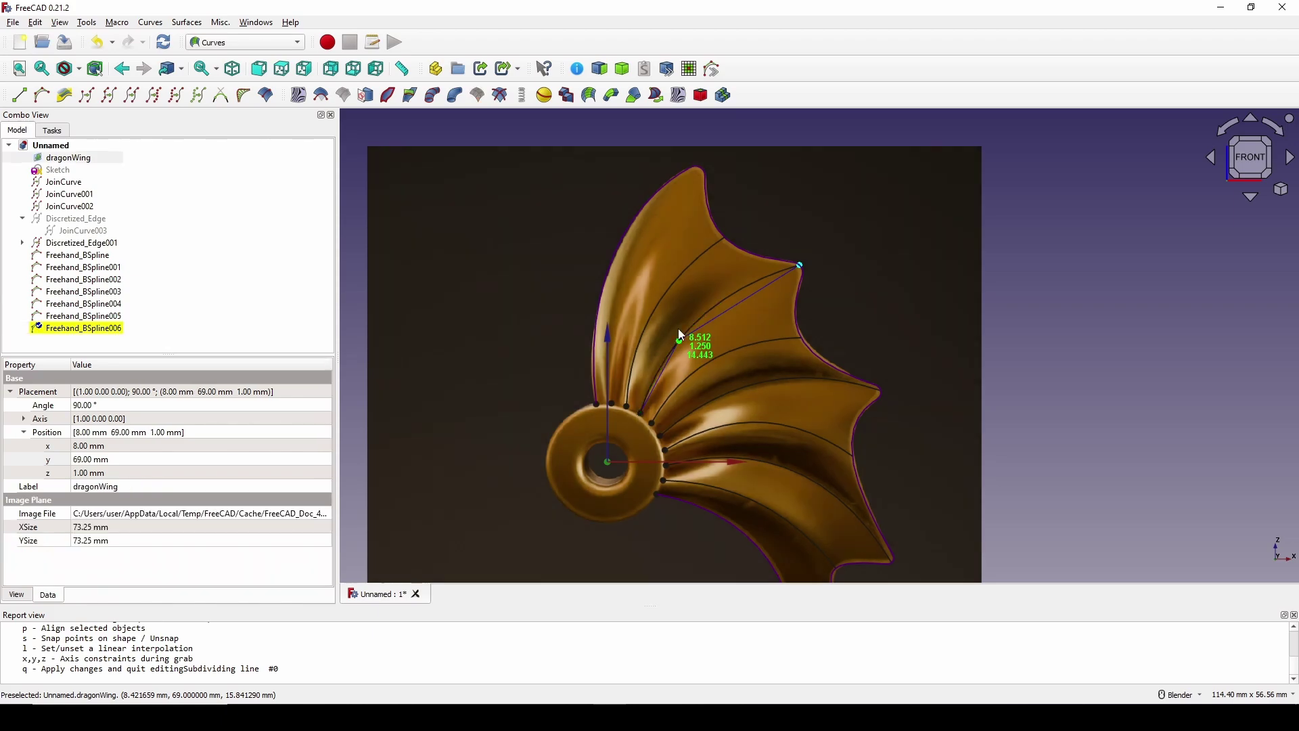
key("q")
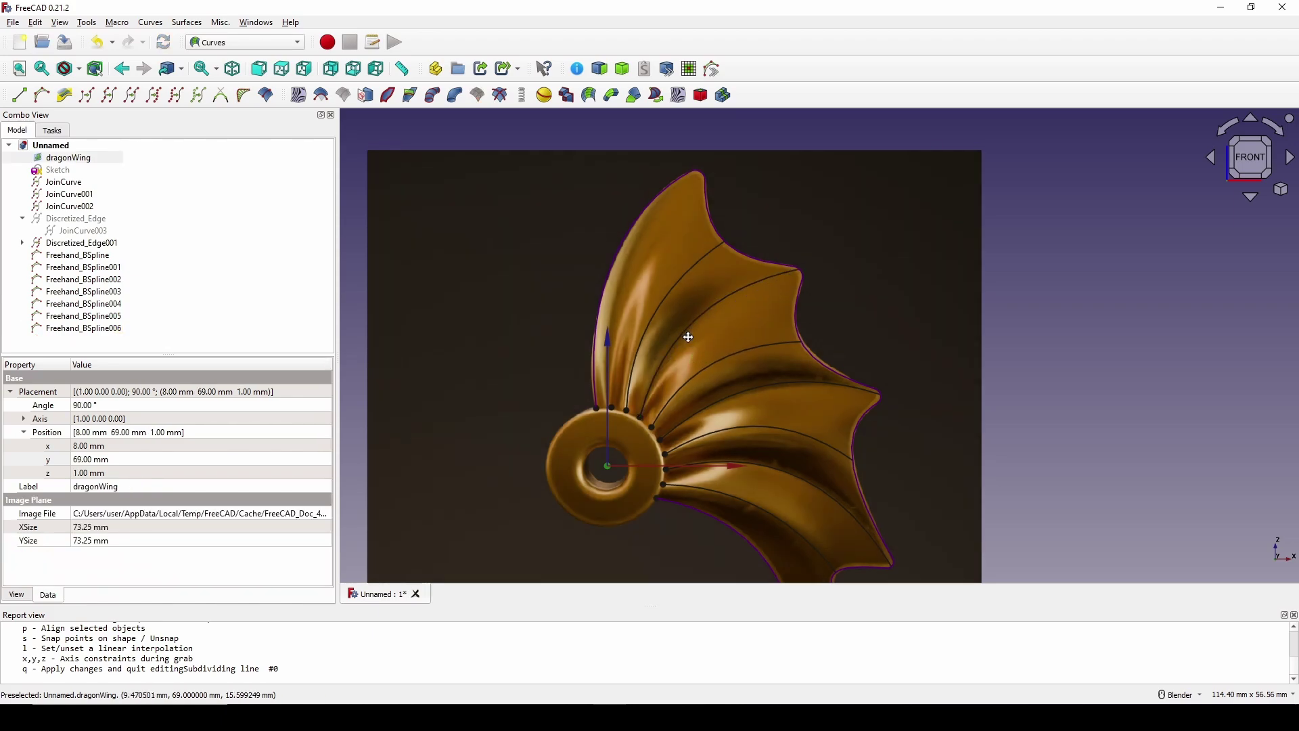
Step: Create a freehand B-spline from the second-highest point of Discretized_Edge001 to the topmost tip of the scalloped curve
left_click(614, 410)
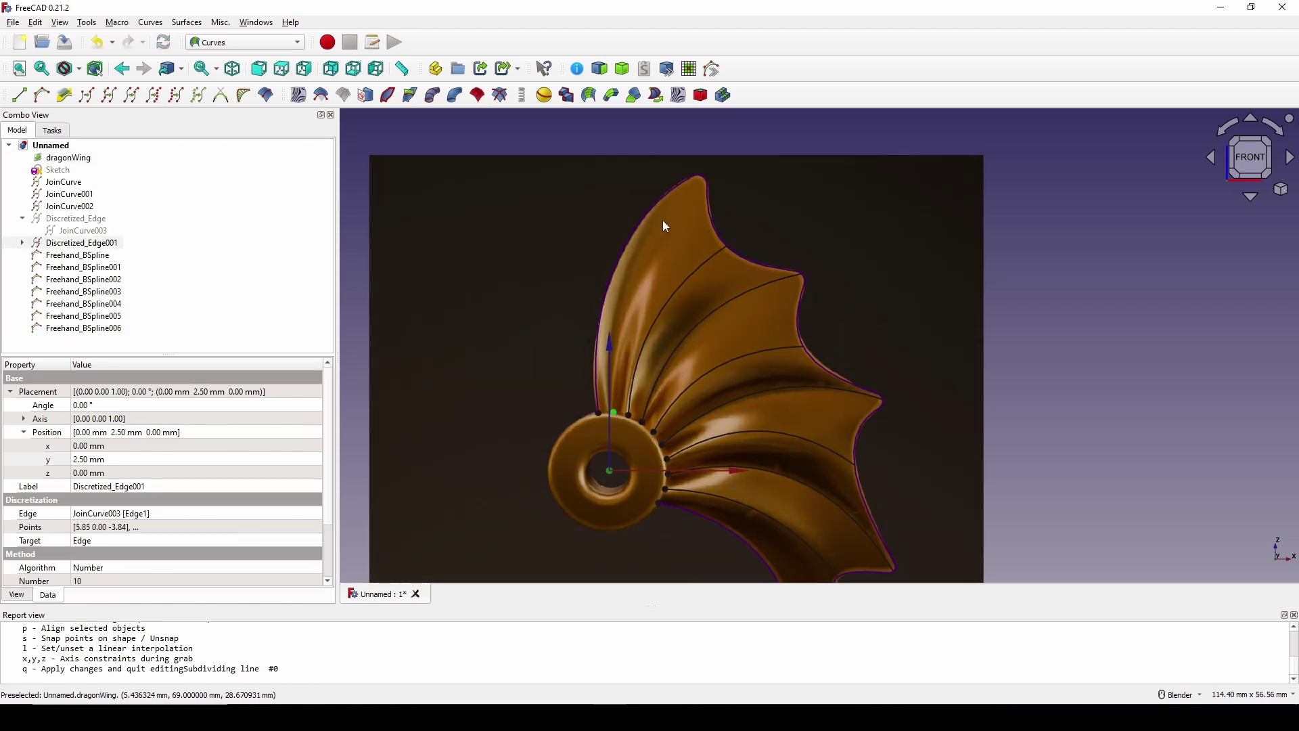
left_click(702, 179, "ctrl")
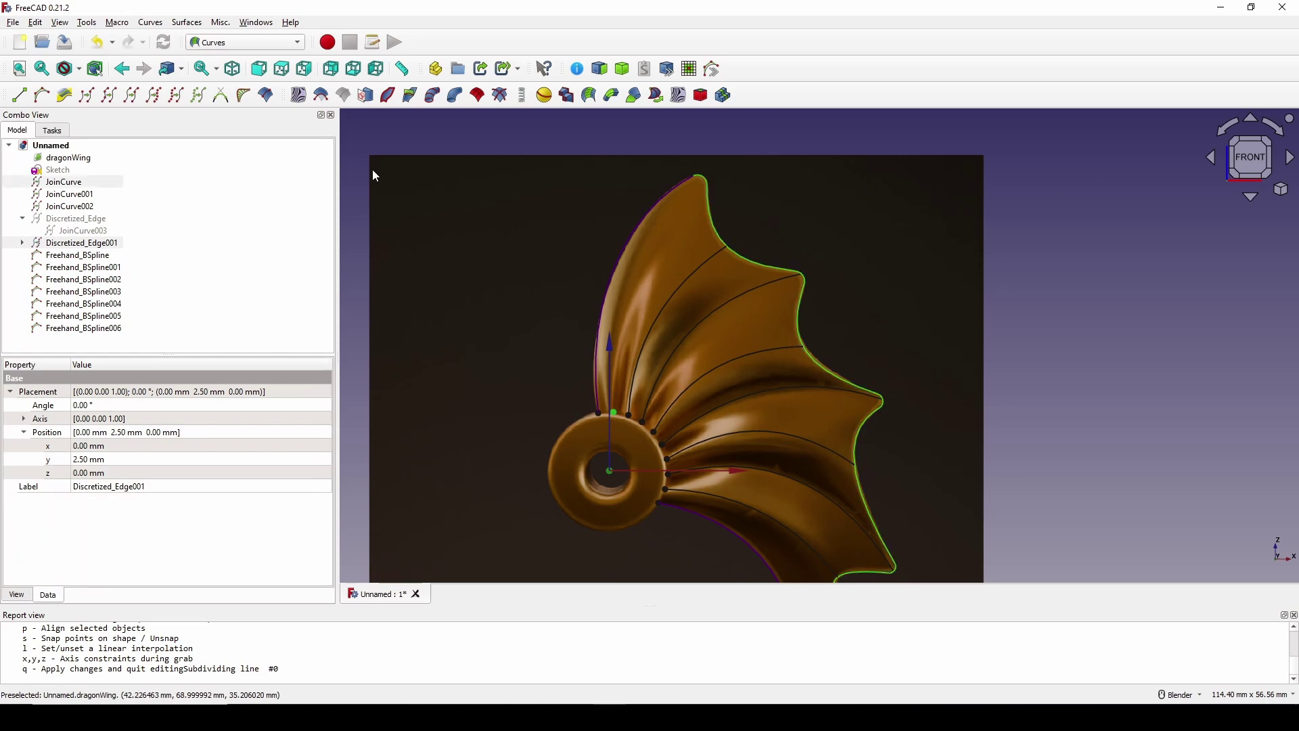
left_click(41, 95)
scroll(715, 140, "up", 3)
middle_click_drag(778, 348, 705, 301, "shift")
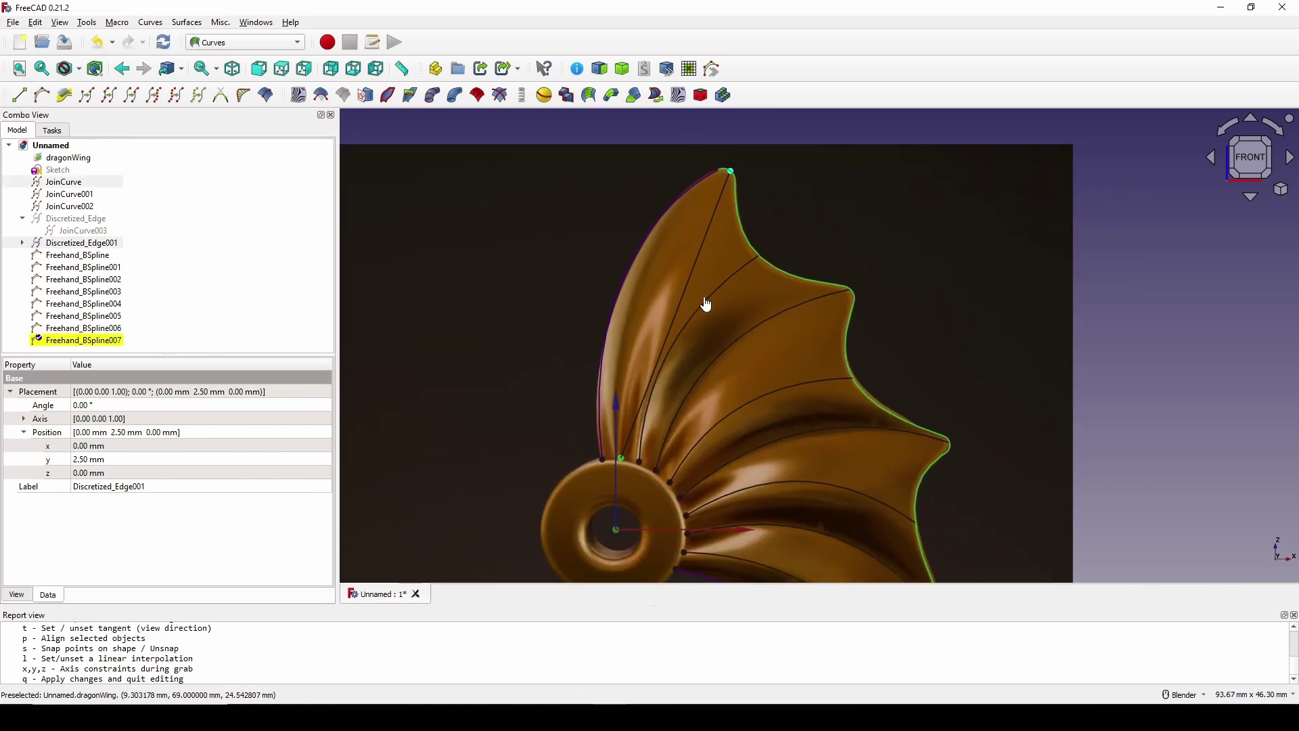
Step: Subdivide the B-spline to the topmost tip, shift its new middle point along X toward the wing's leading edge, and apply the edit
left_click(660, 347)
key("i")
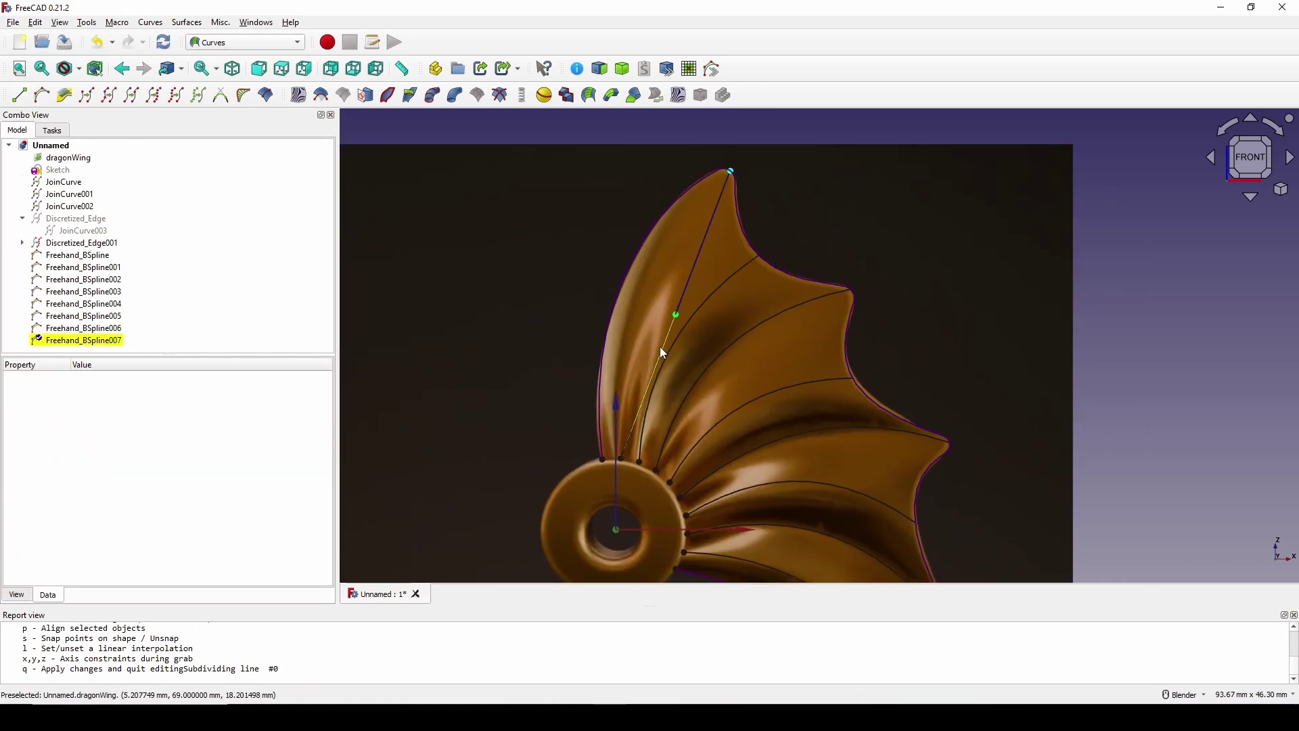
left_click_drag(680, 322, 651, 326)
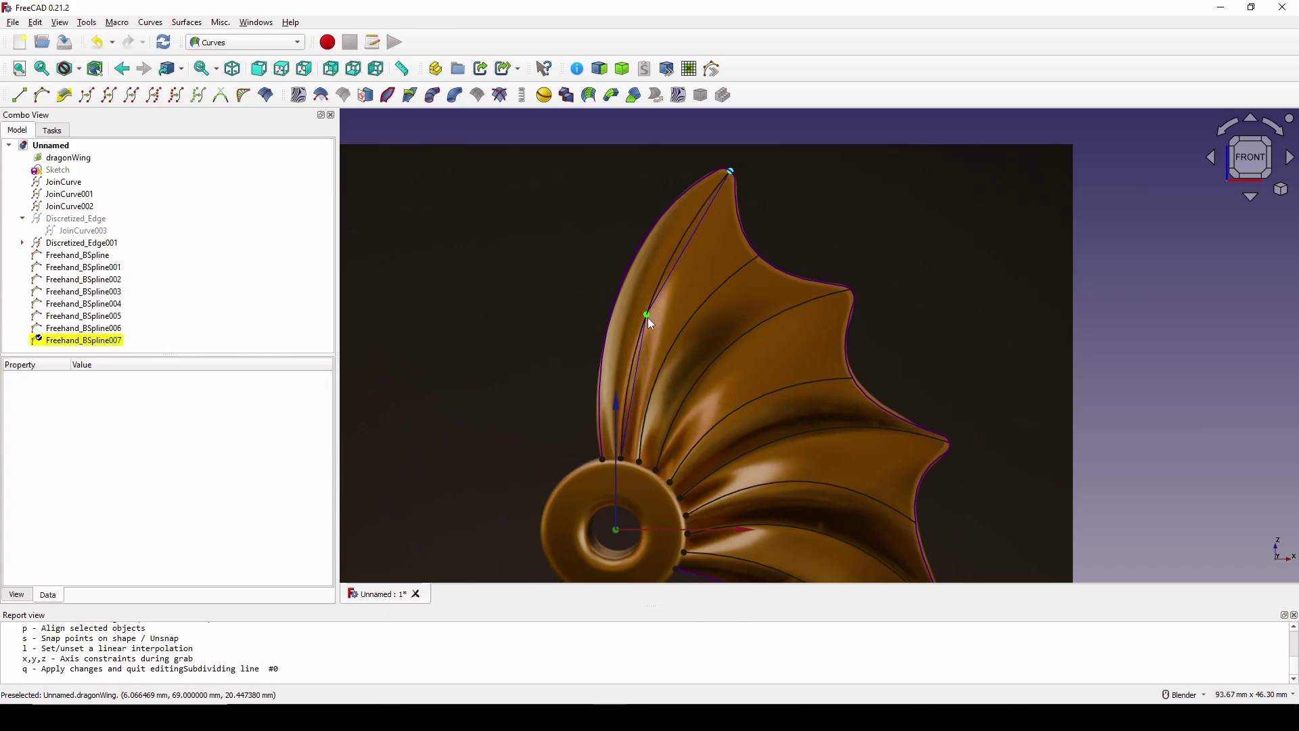
key("q")
Step: Orbit to an angled view of the wing curves and hide the dragonWing reference image
scroll(701, 339, "down", 3)
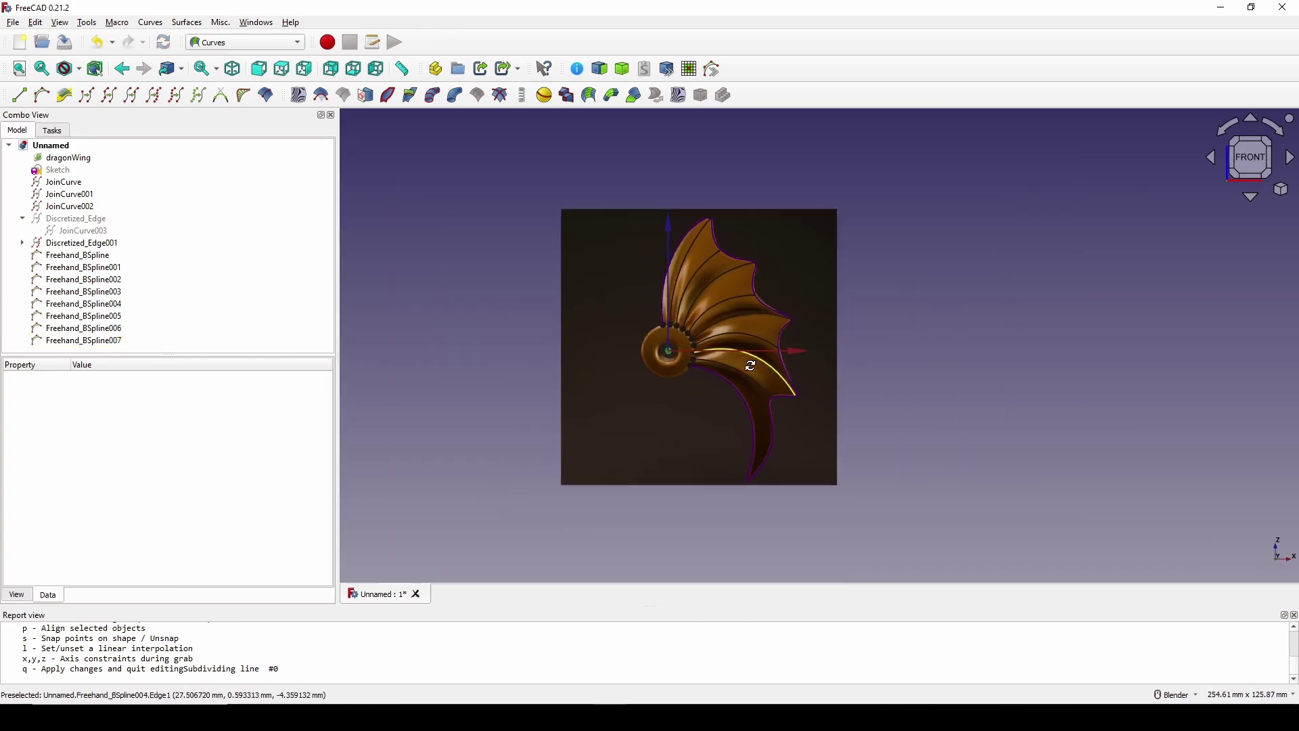
mouse_move(751, 366)
middle_mouse_down()
mouse_move(756, 386)
mouse_move(644, 386)
mouse_move(748, 391)
middle_mouse_up()
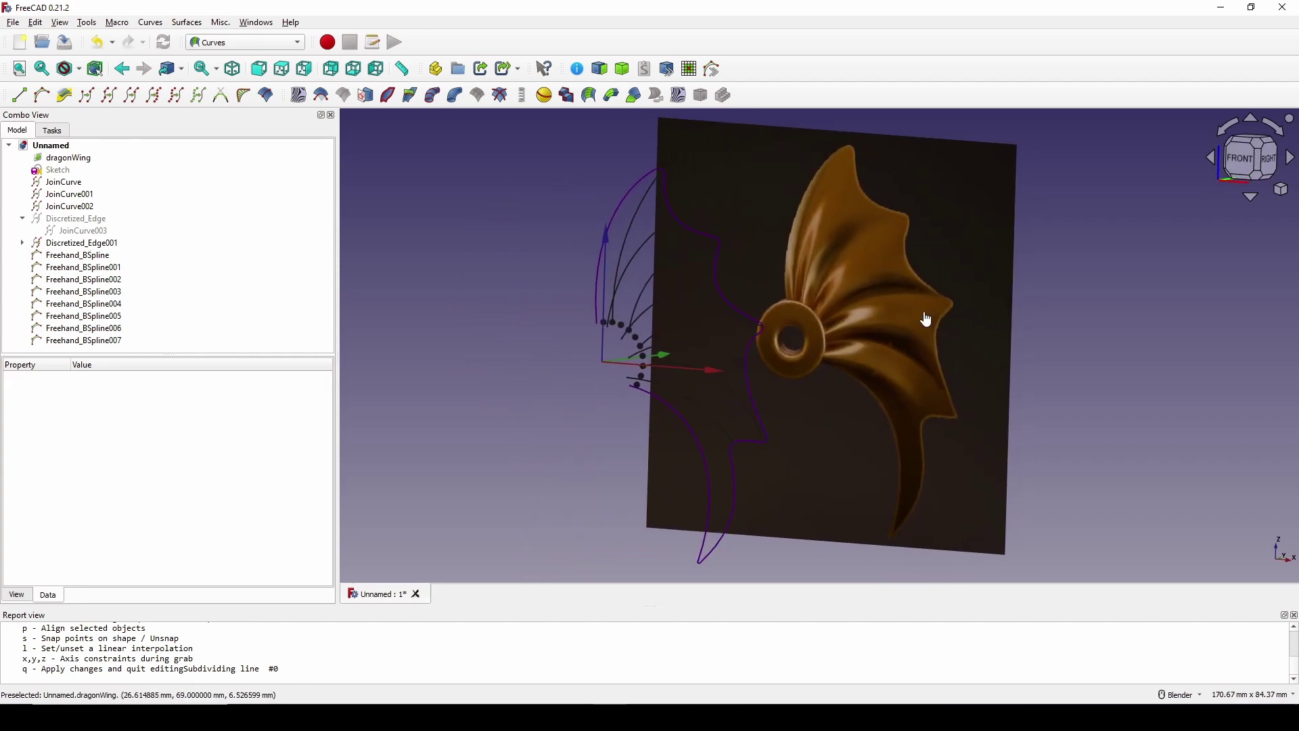
left_click(812, 277)
key("space")
middle_click_drag(882, 306, 988, 303)
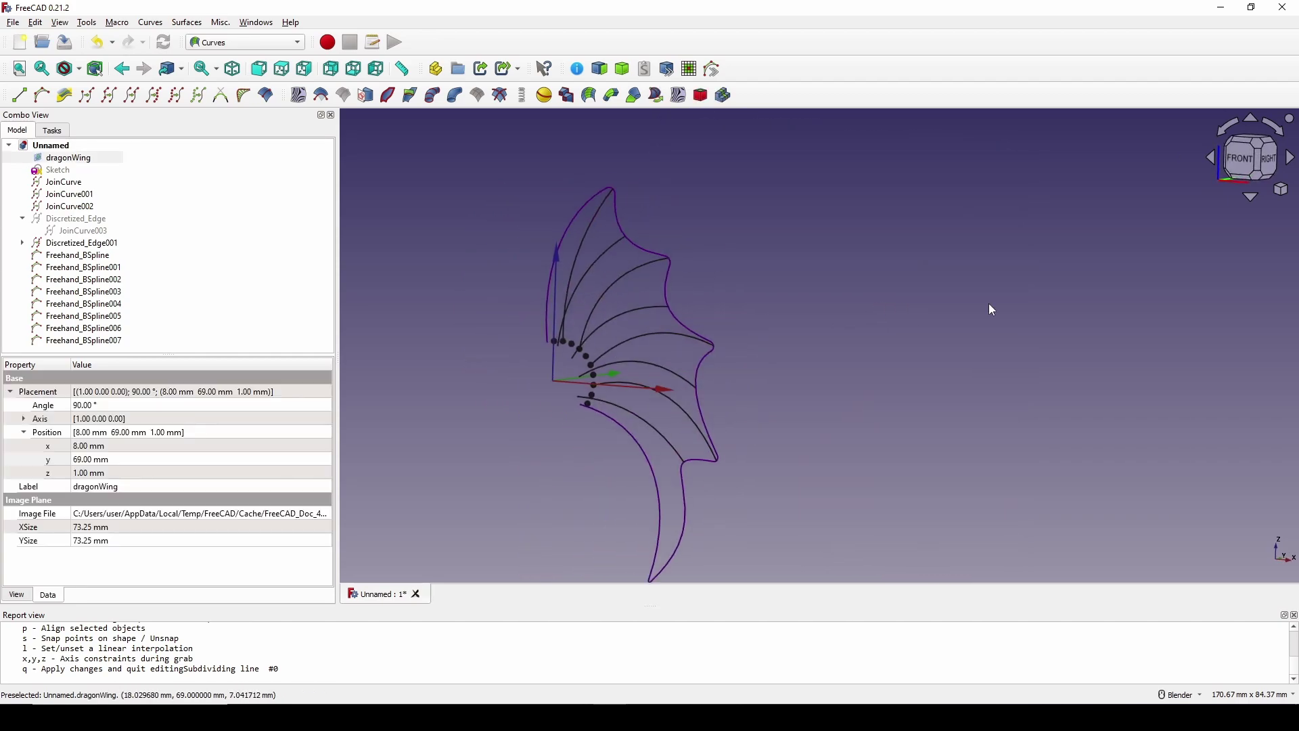
Step: Return to the front view and hide the Discretized_Edge001 points along the hub
left_click(1248, 176)
middle_click_drag(1110, 221, 1027, 244, "shift")
left_click(1021, 246)
scroll(928, 303, "up", 1)
middle_click_drag(928, 302, 912, 293, "shift")
left_click(88, 243)
left_click(412, 257)
left_click(95, 245)
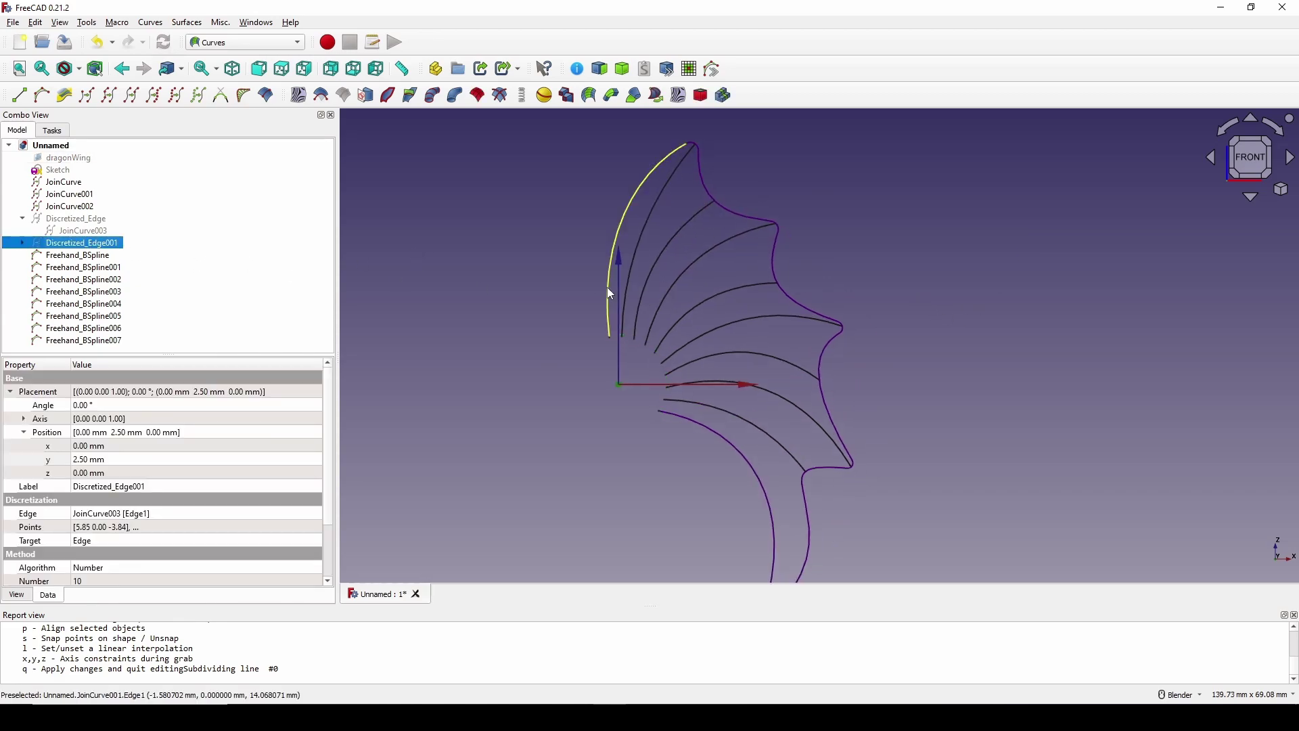
Step: Create a freehand B-spline through the hub-side end points of all eight fold curves and both outer edge curves, and apply it
scroll(607, 287, "up", 4)
middle_click_drag(594, 379, 571, 391, "shift")
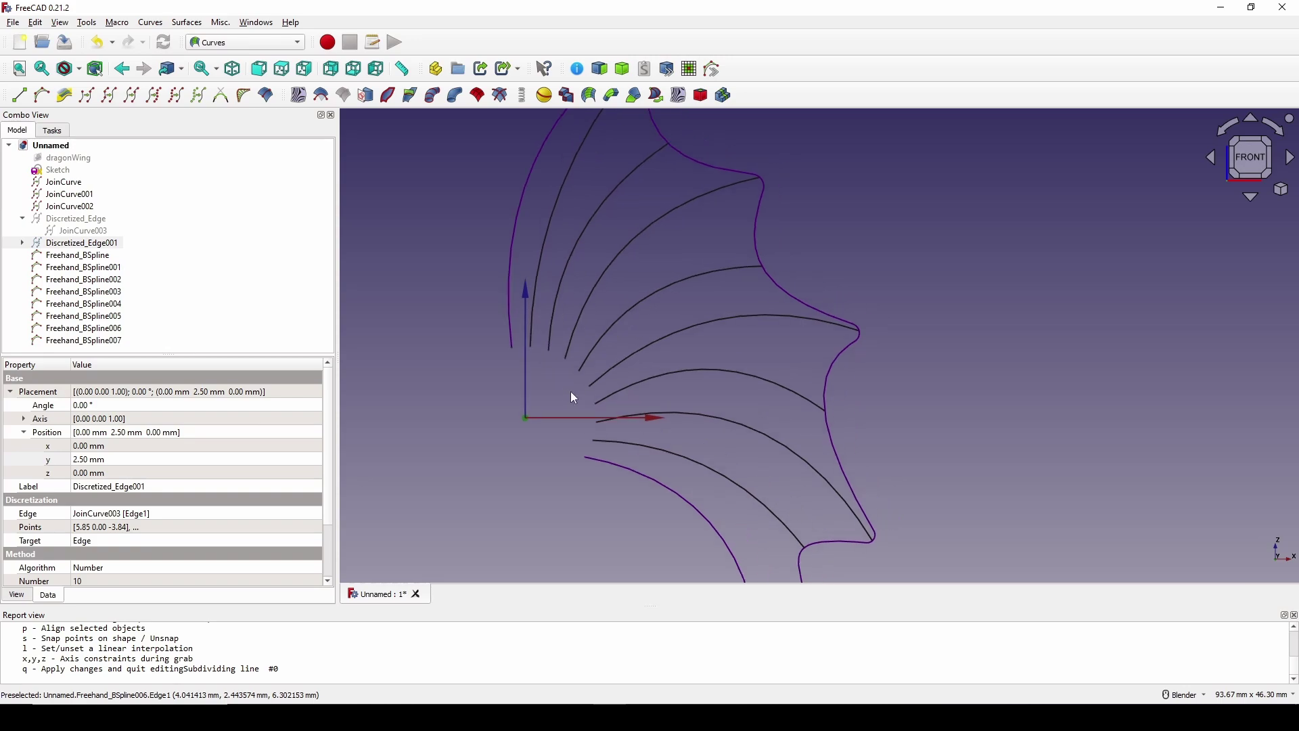
middle_click_drag(657, 351, 669, 357, "shift")
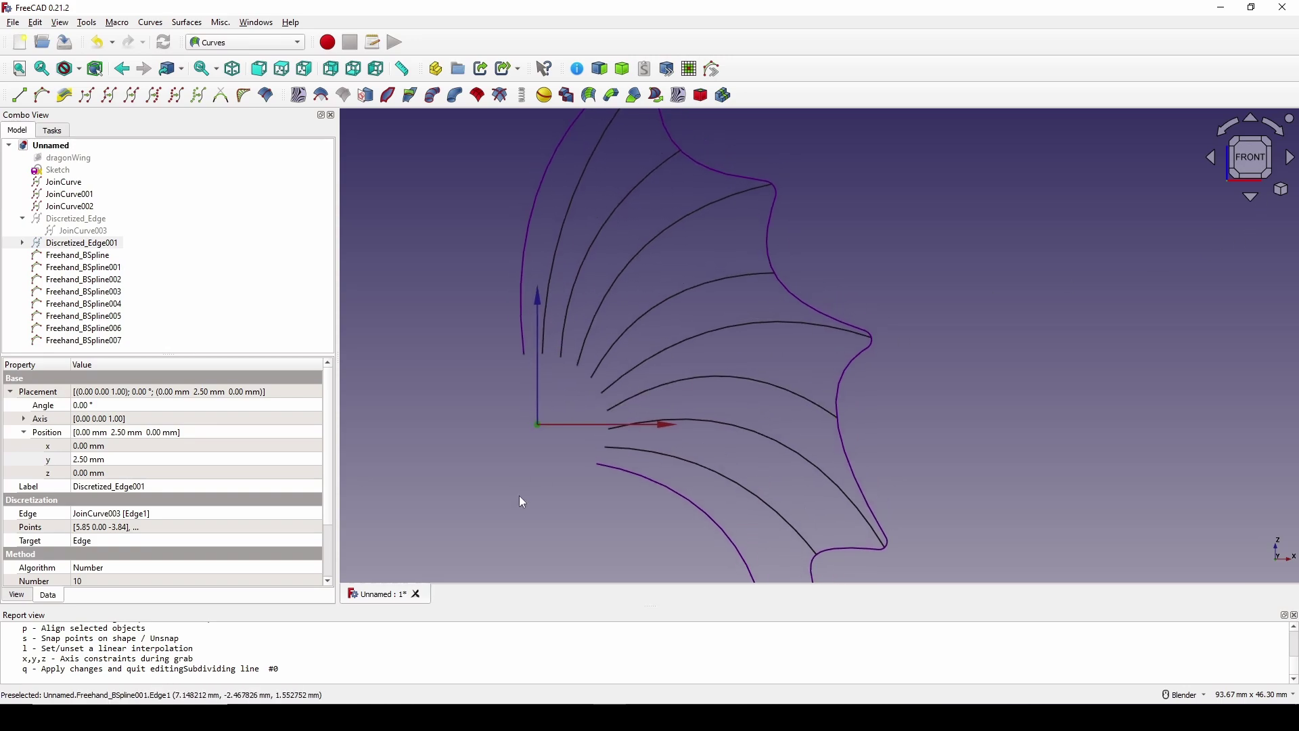
left_click(598, 471, "ctrl")
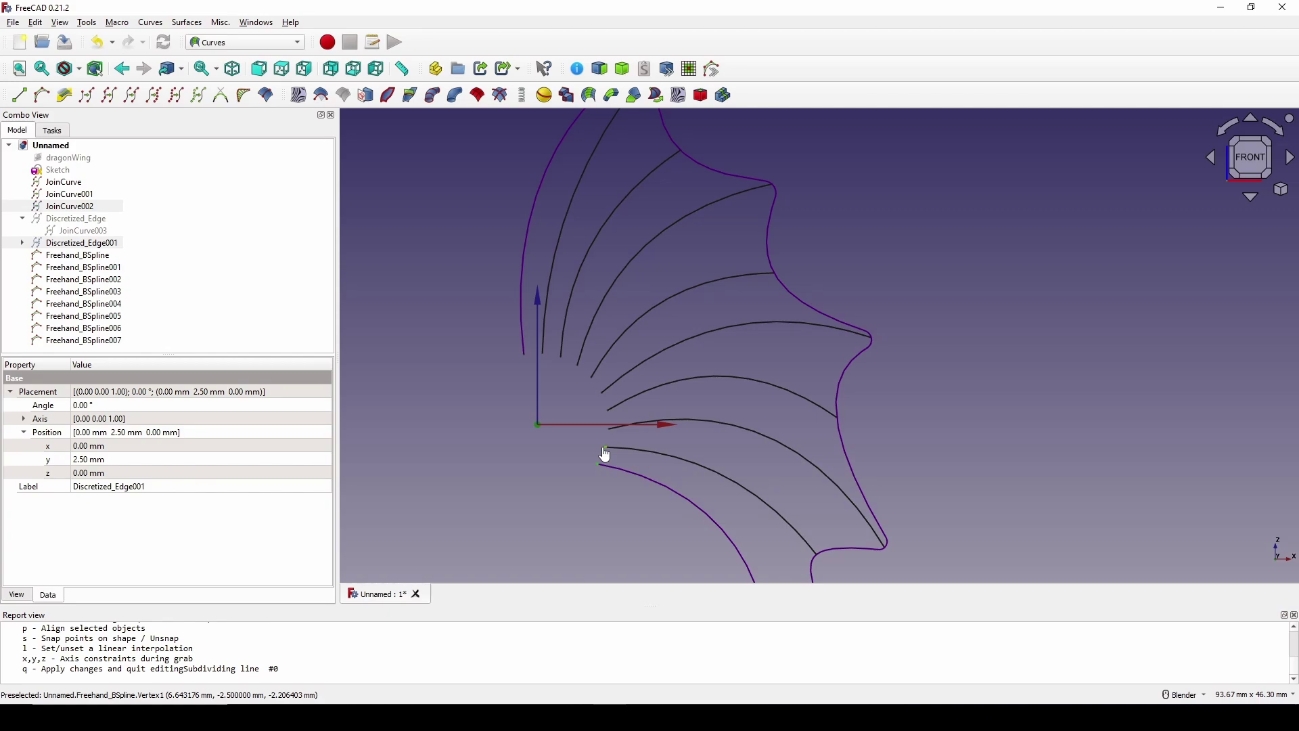
left_click(606, 455, "ctrl")
left_click(608, 439, "ctrl")
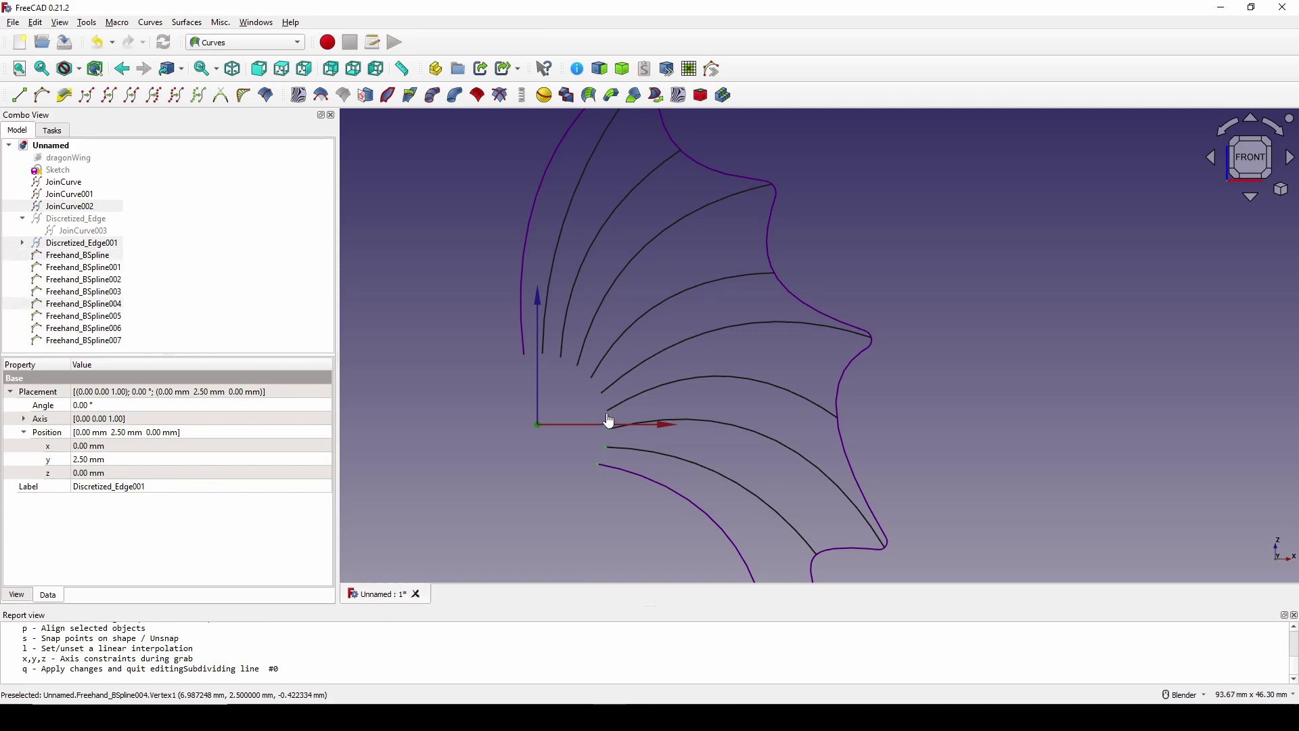
left_click(609, 420, "ctrl")
left_click(604, 402, "ctrl")
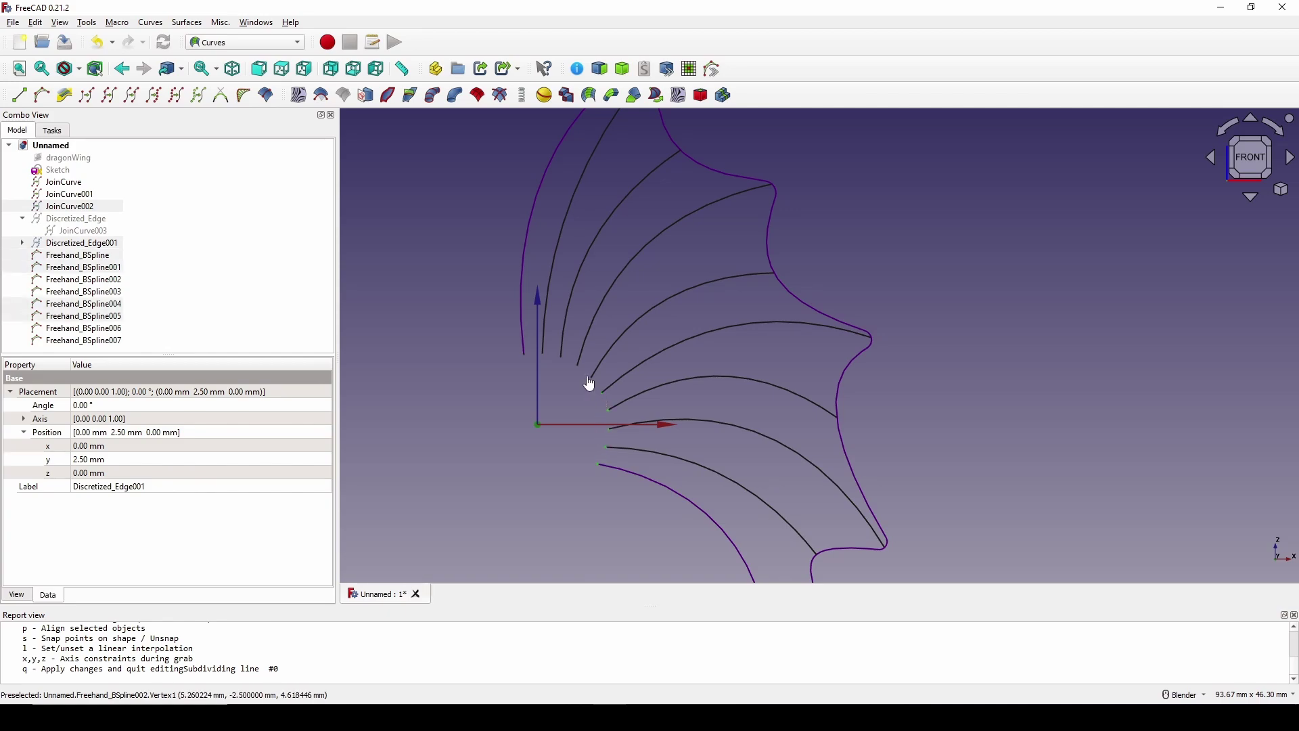
left_click(591, 383, "ctrl")
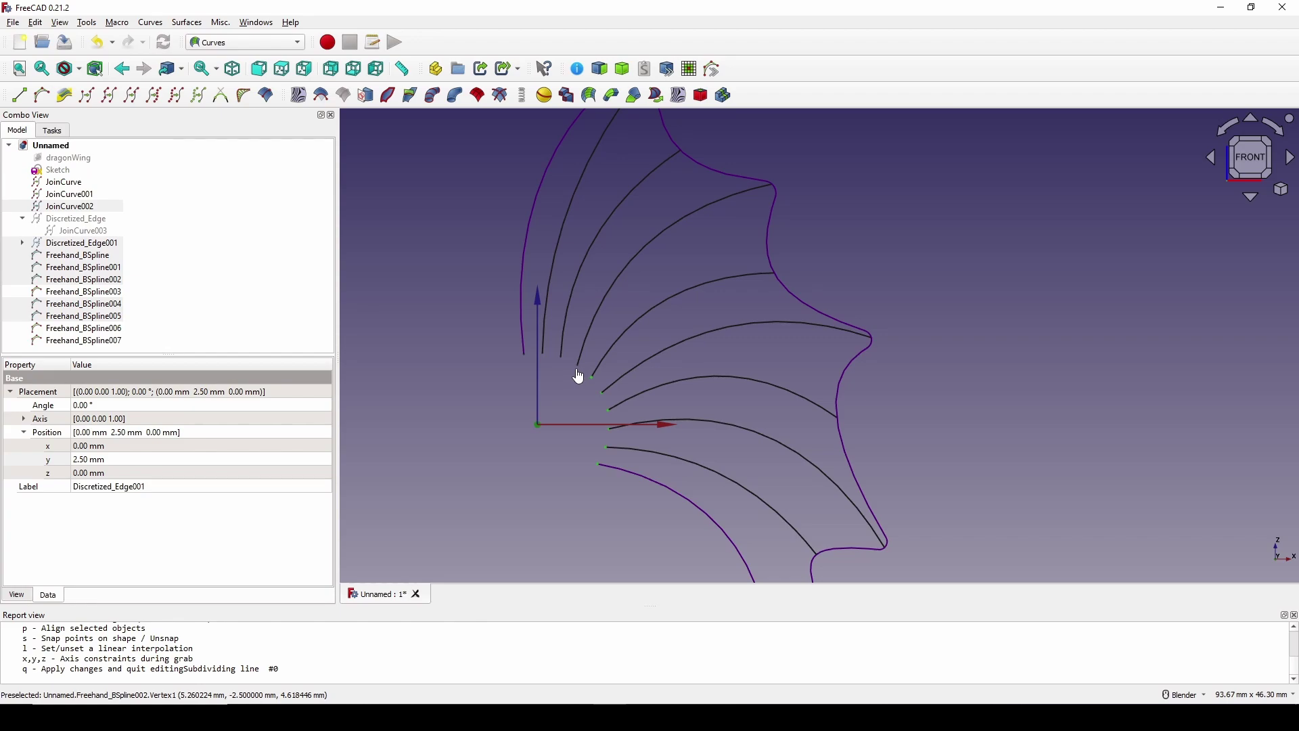
left_click(578, 373, "ctrl")
left_click(565, 365, "ctrl")
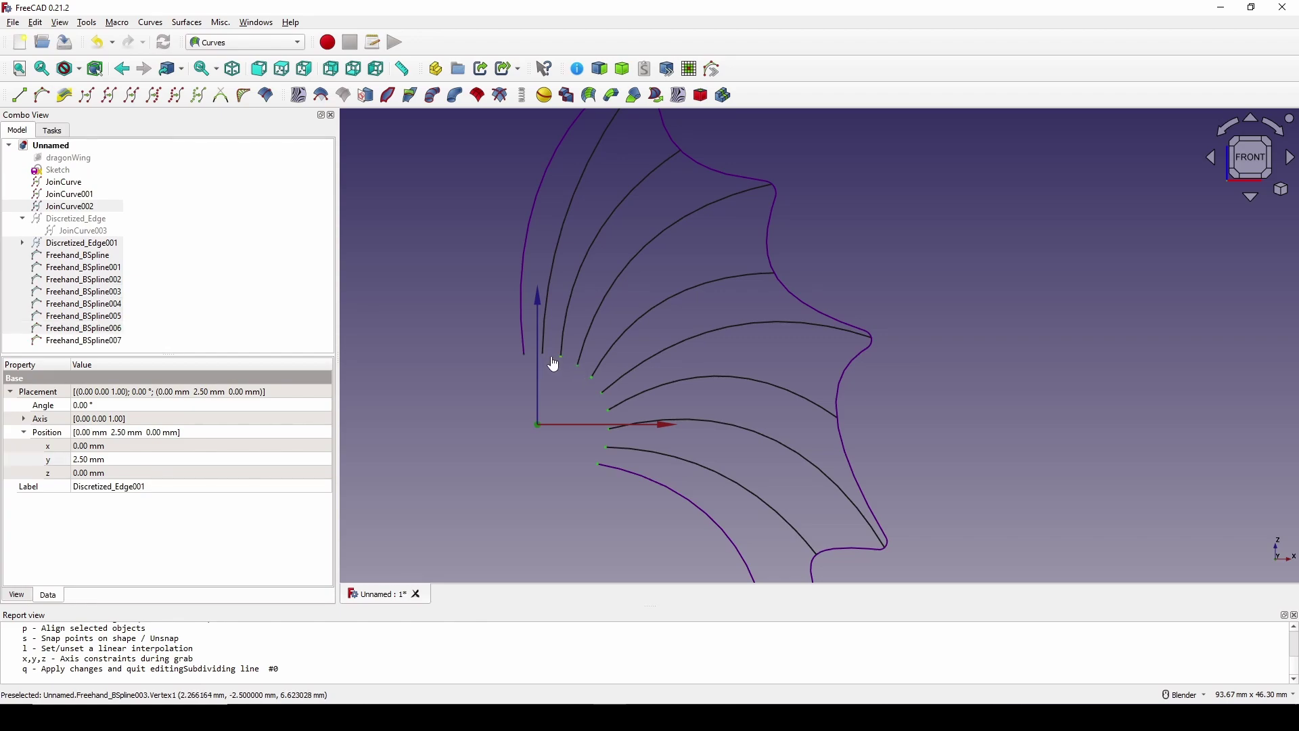
left_click(543, 360, "ctrl")
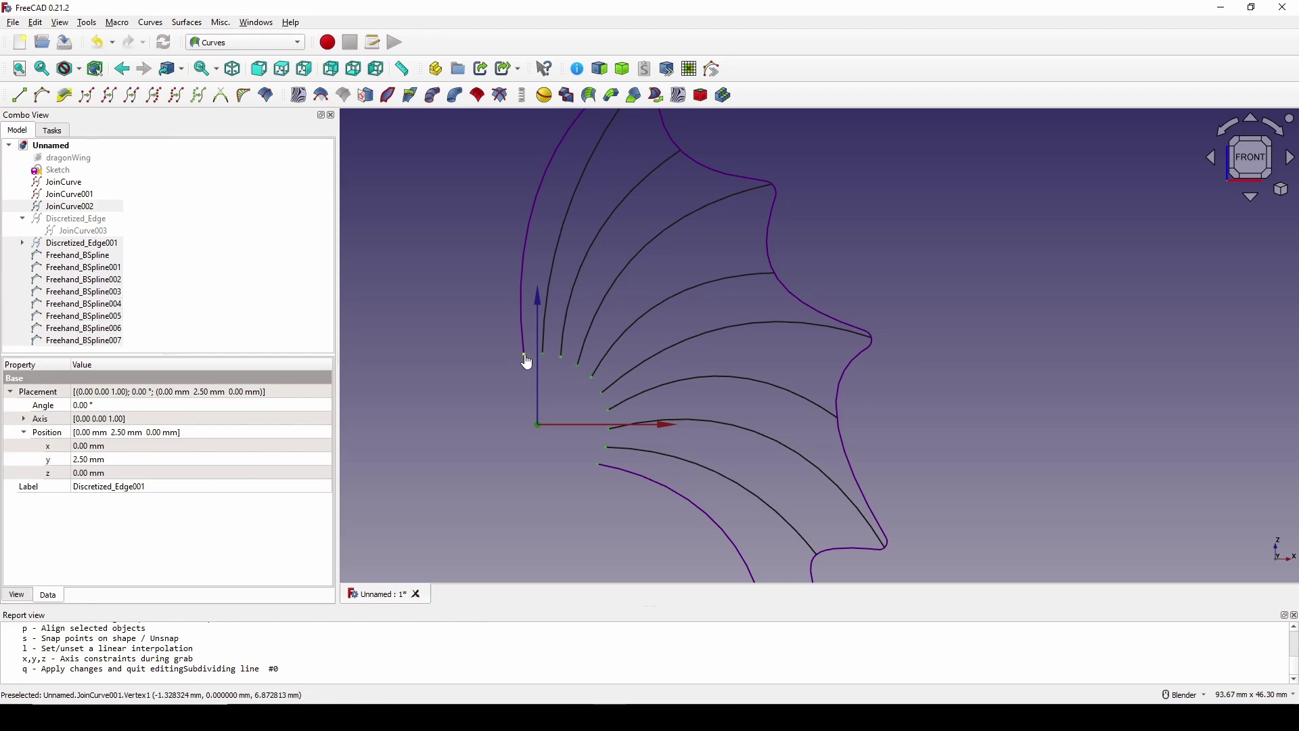
left_click(528, 363, "ctrl")
left_click(41, 95)
scroll(947, 247, "down", 8)
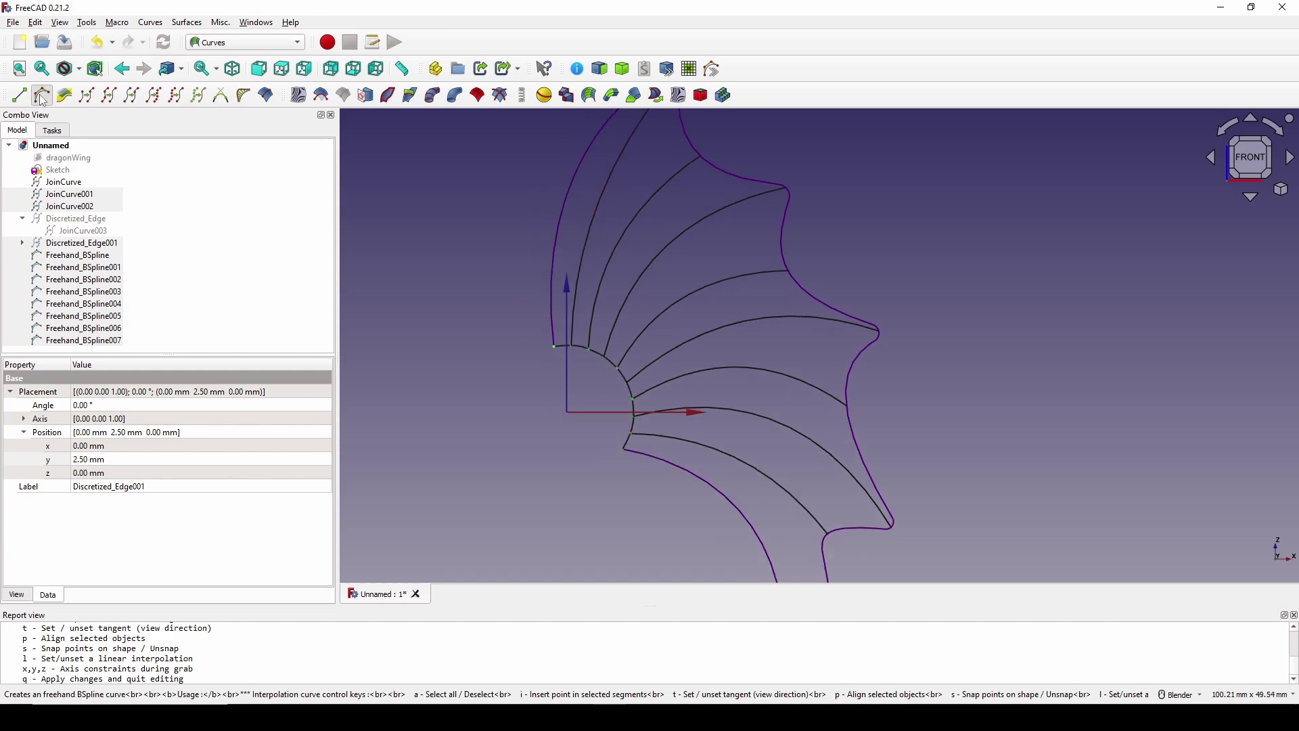
scroll(853, 296, "up", 9)
mouse_move(777, 357)
middle_mouse_down()
mouse_move(595, 360)
mouse_move(621, 392)
mouse_move(777, 420)
mouse_move(826, 404)
mouse_move(736, 403)
mouse_move(758, 392)
middle_mouse_up()
key("q")
Step: Create a Gordon surface from both outer edge curves, the eight fold splines, the scalloped outline and the hub-side B-spline
left_click(1252, 158)
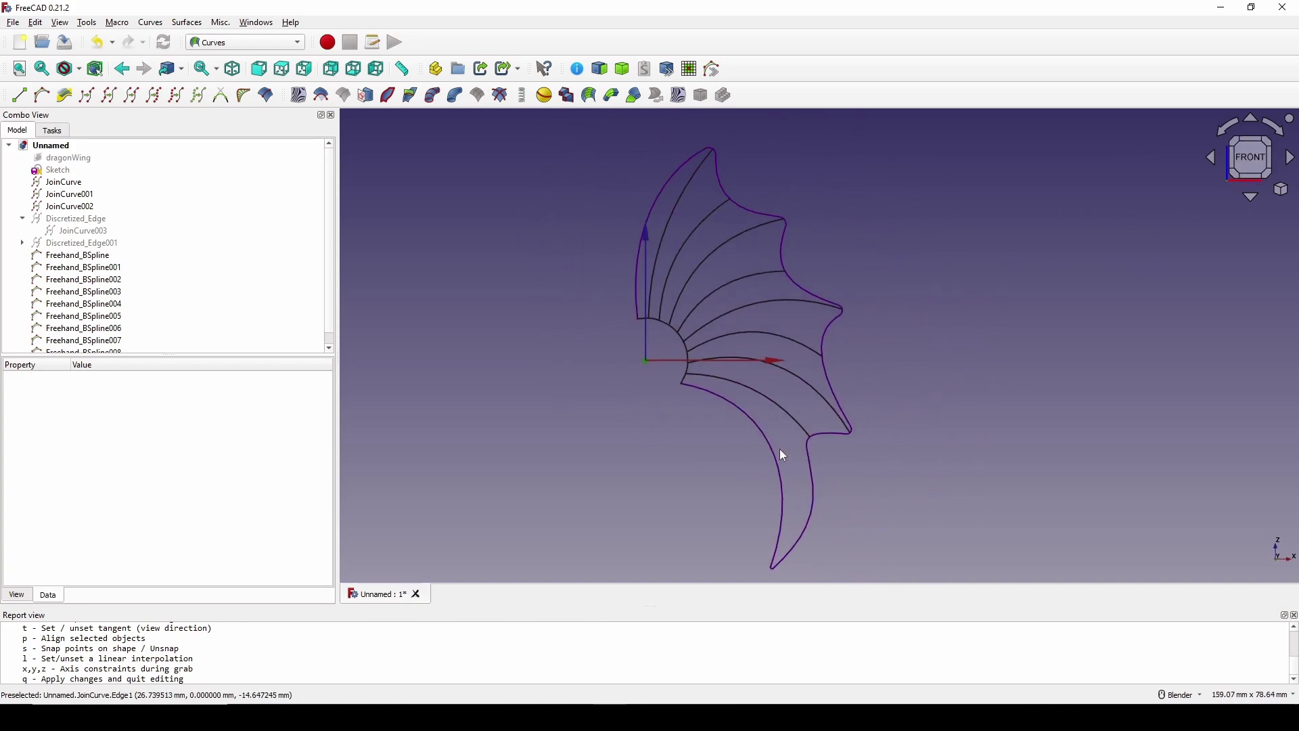
left_click(776, 452)
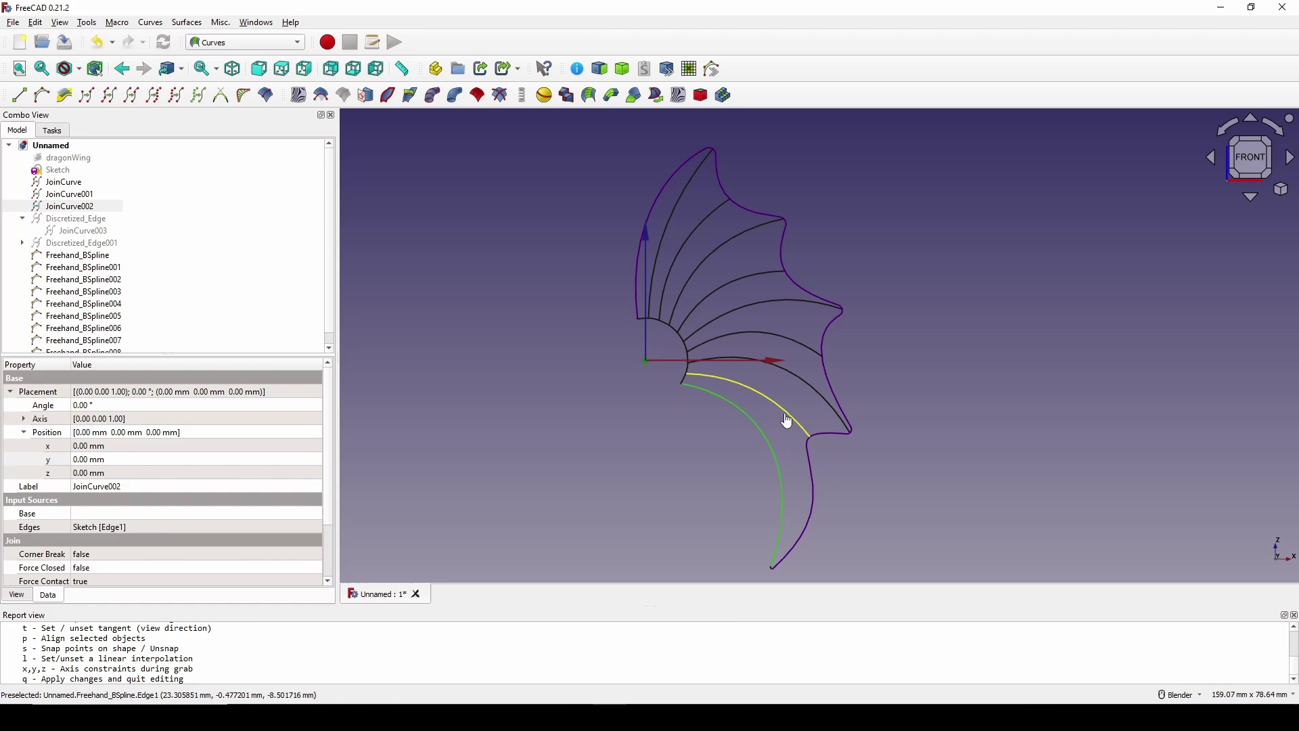
left_click(777, 362, "ctrl")
left_click(772, 335, "ctrl")
left_click(759, 301, "ctrl")
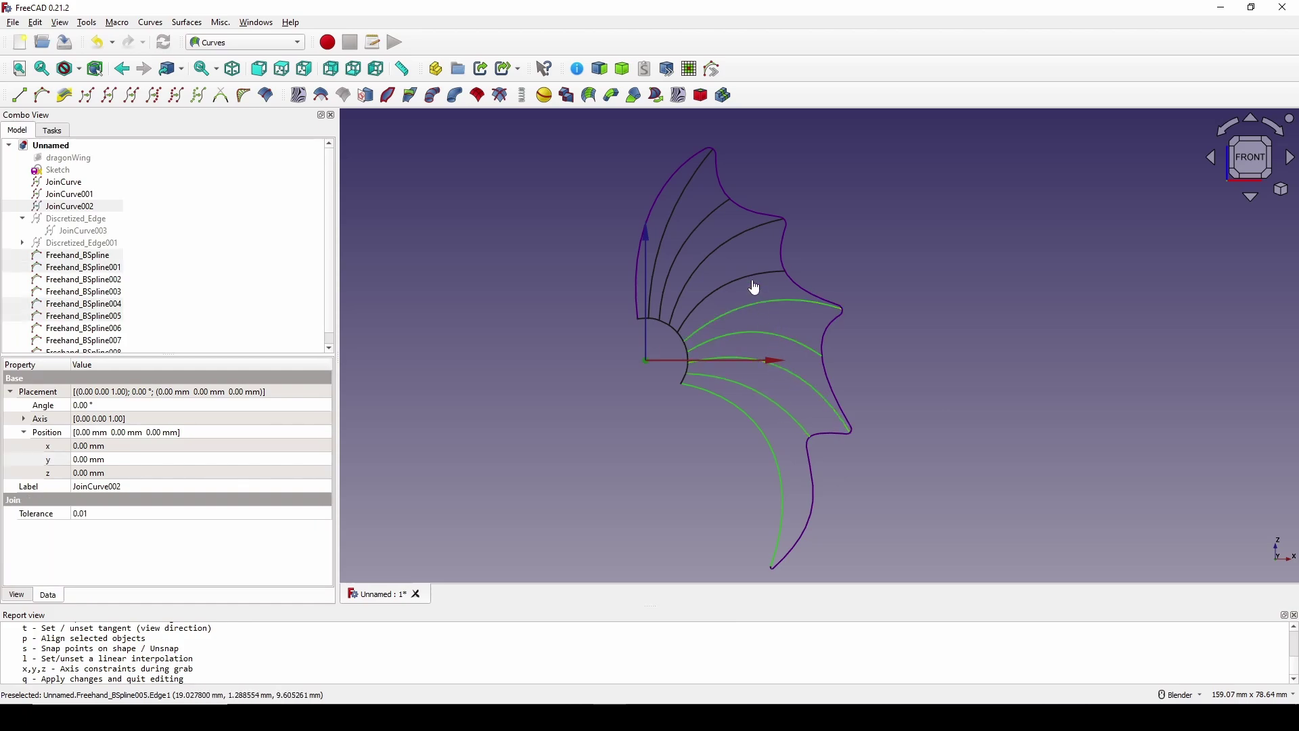
left_click(733, 269, "ctrl")
left_click(690, 234, "ctrl")
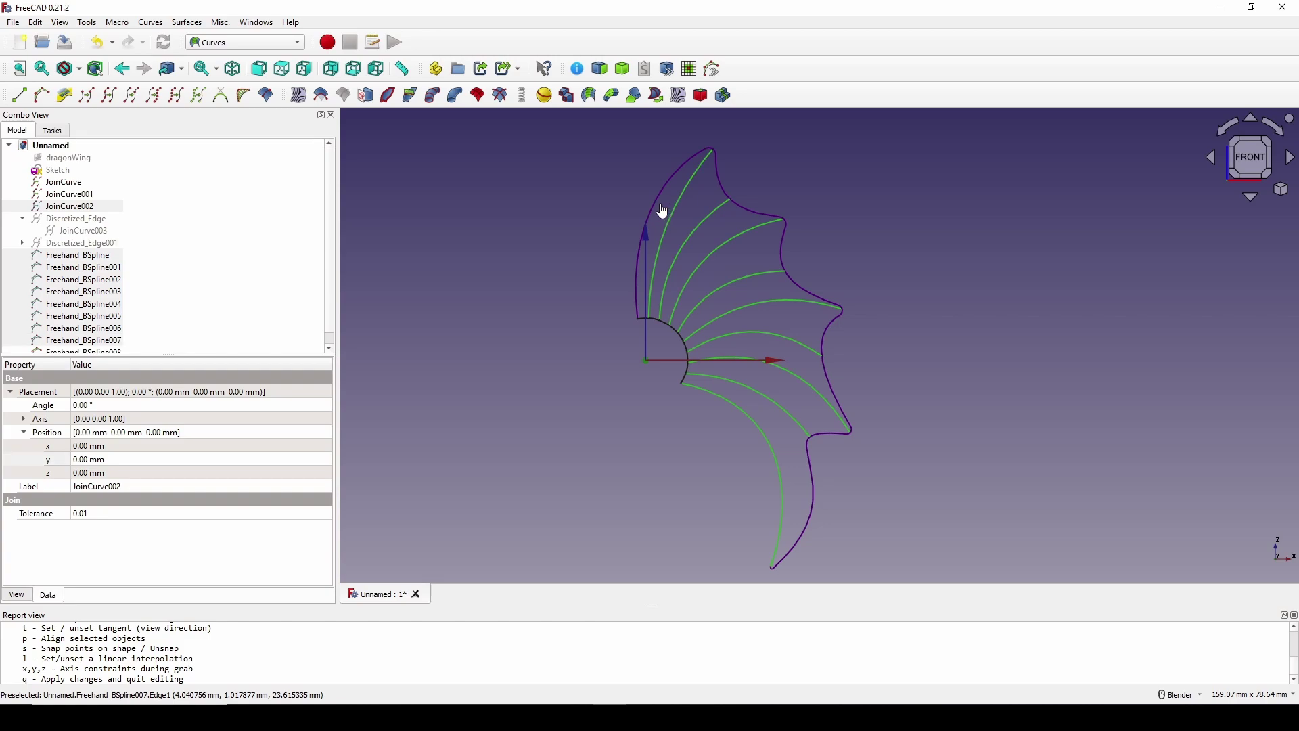
left_click(661, 211, "ctrl")
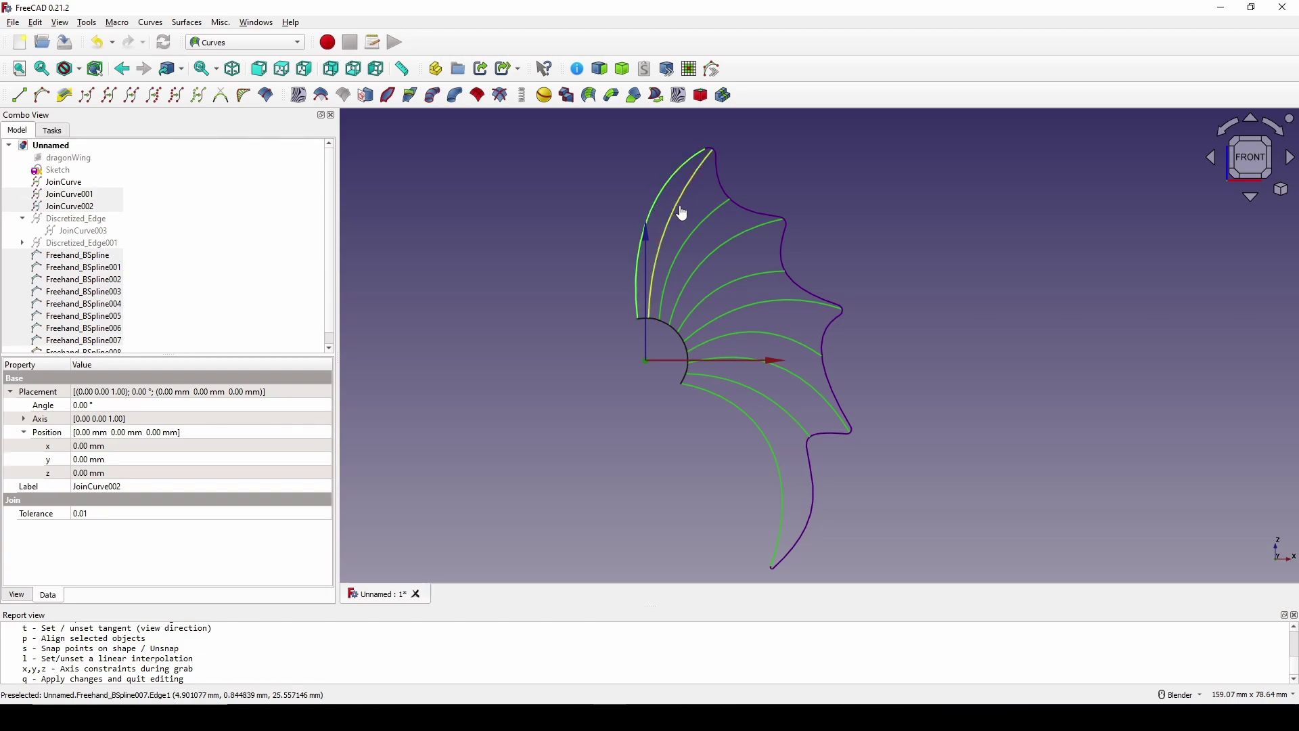
left_click(787, 257, "ctrl")
scroll(739, 316, "up", 2)
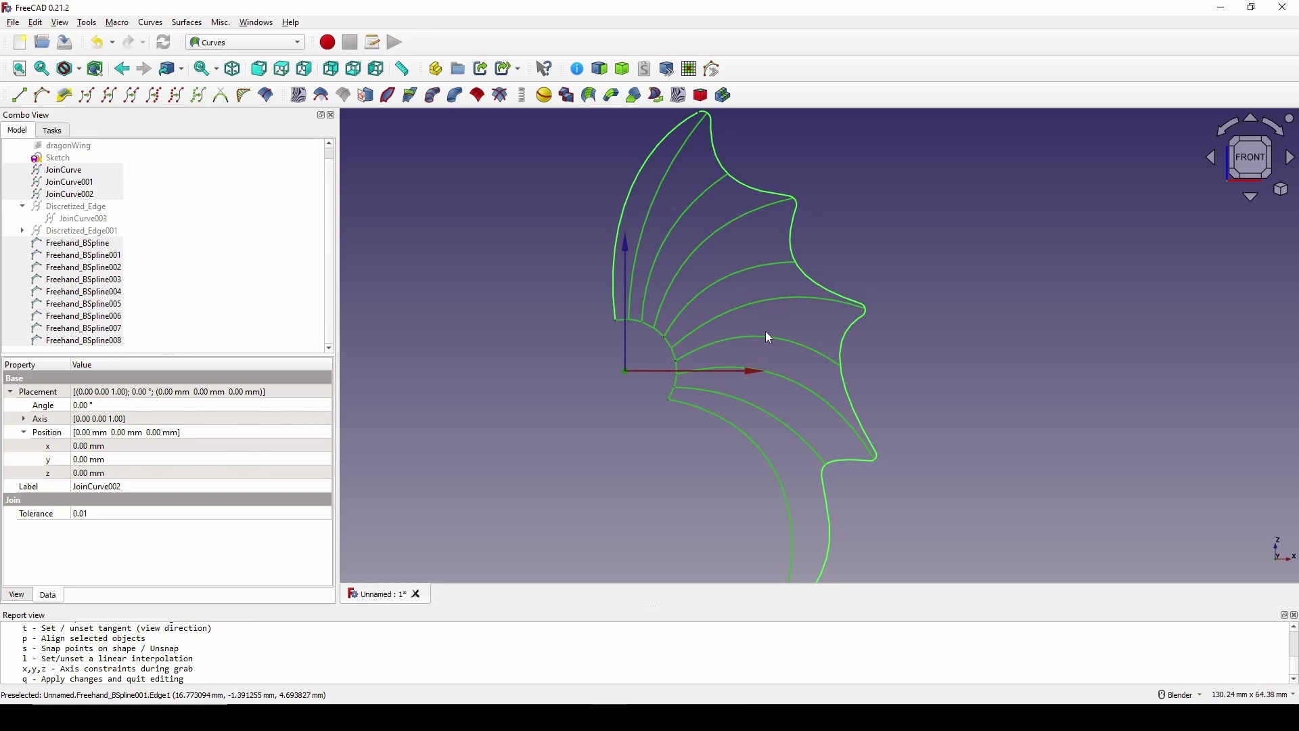
scroll(769, 336, "down", 2)
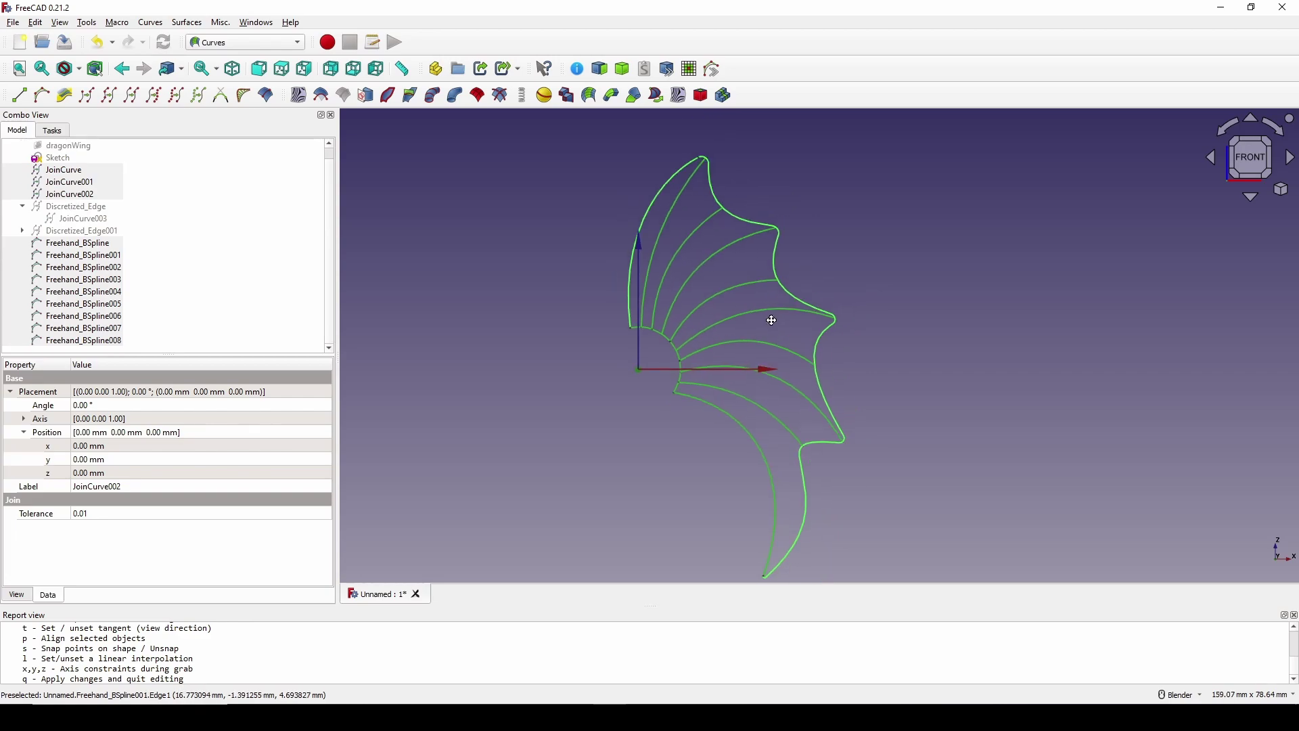
left_click(477, 96)
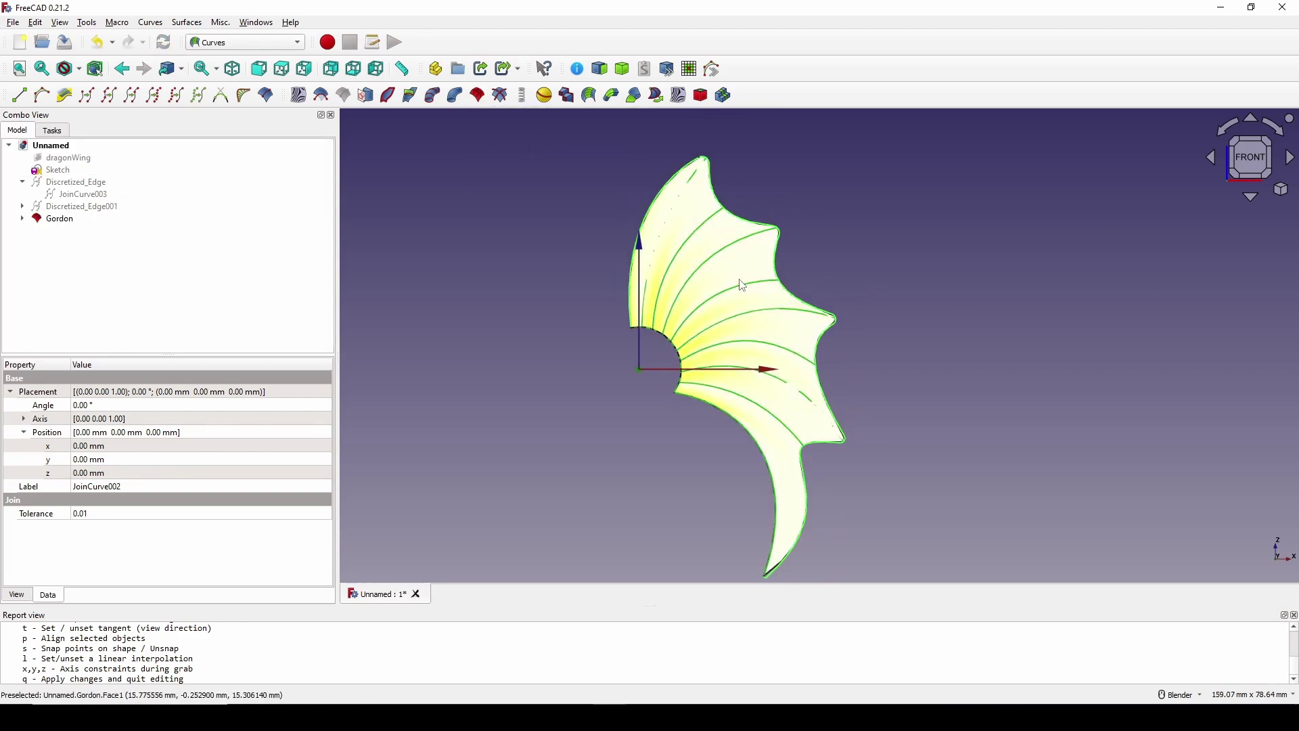
Step: Show the dragonWing reference image again and compare the Gordon surface with it from several angles
middle_click_drag(626, 406, 673, 363)
scroll(694, 362, "up", 2)
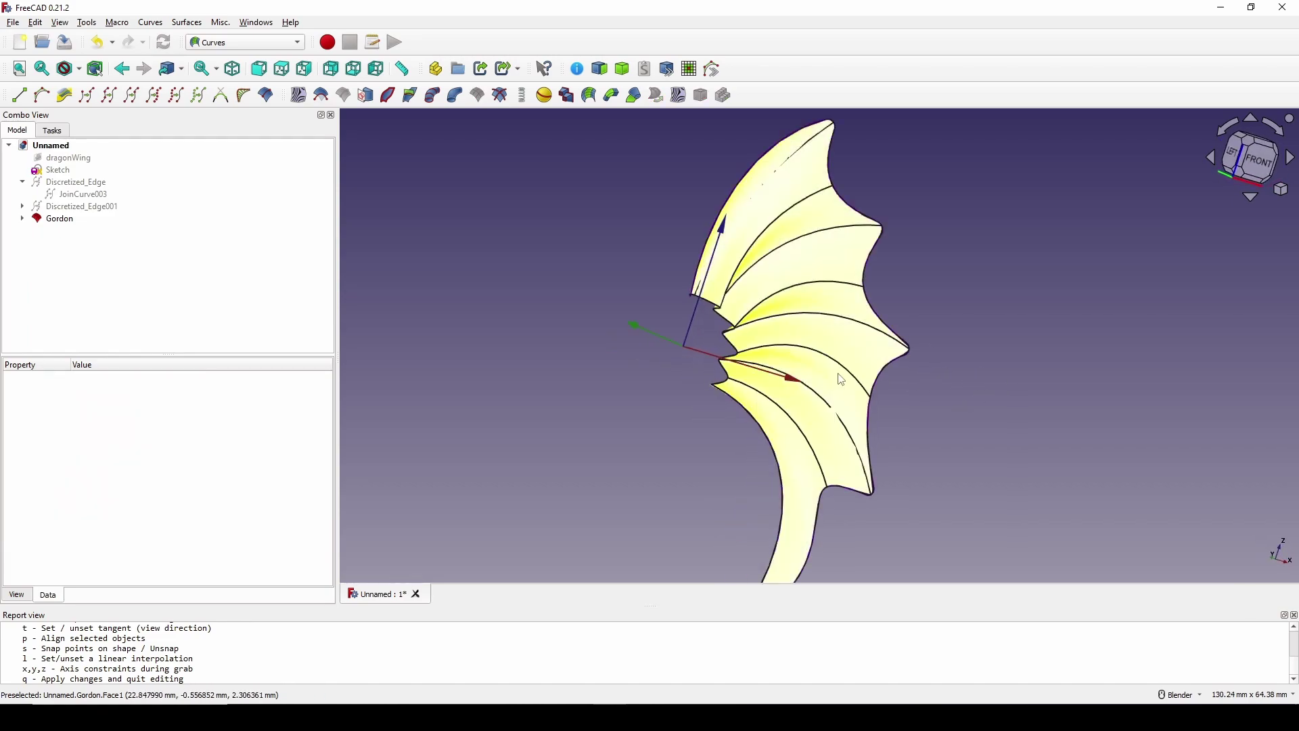
middle_click_drag(847, 376, 899, 363)
scroll(945, 345, "down", 2)
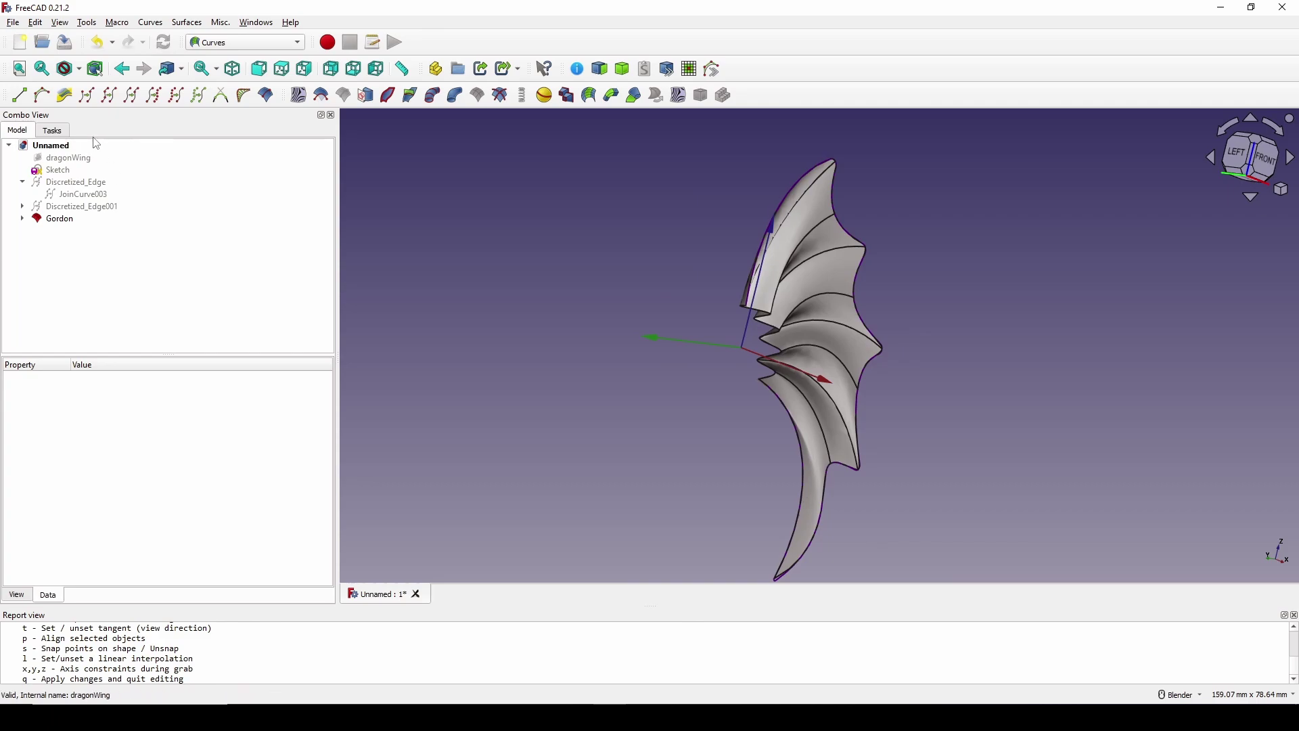
left_click(74, 161)
key("space")
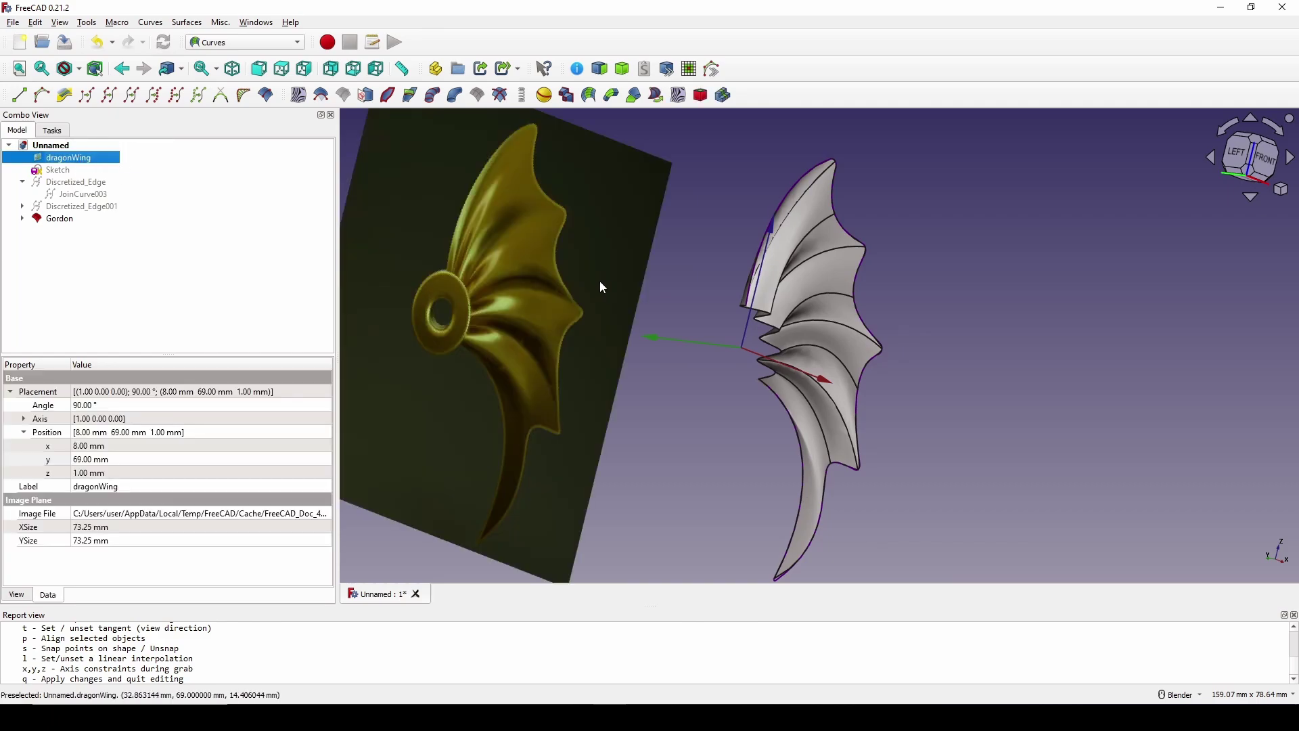
scroll(599, 281, "down", 1)
middle_click_drag(624, 284, 563, 310)
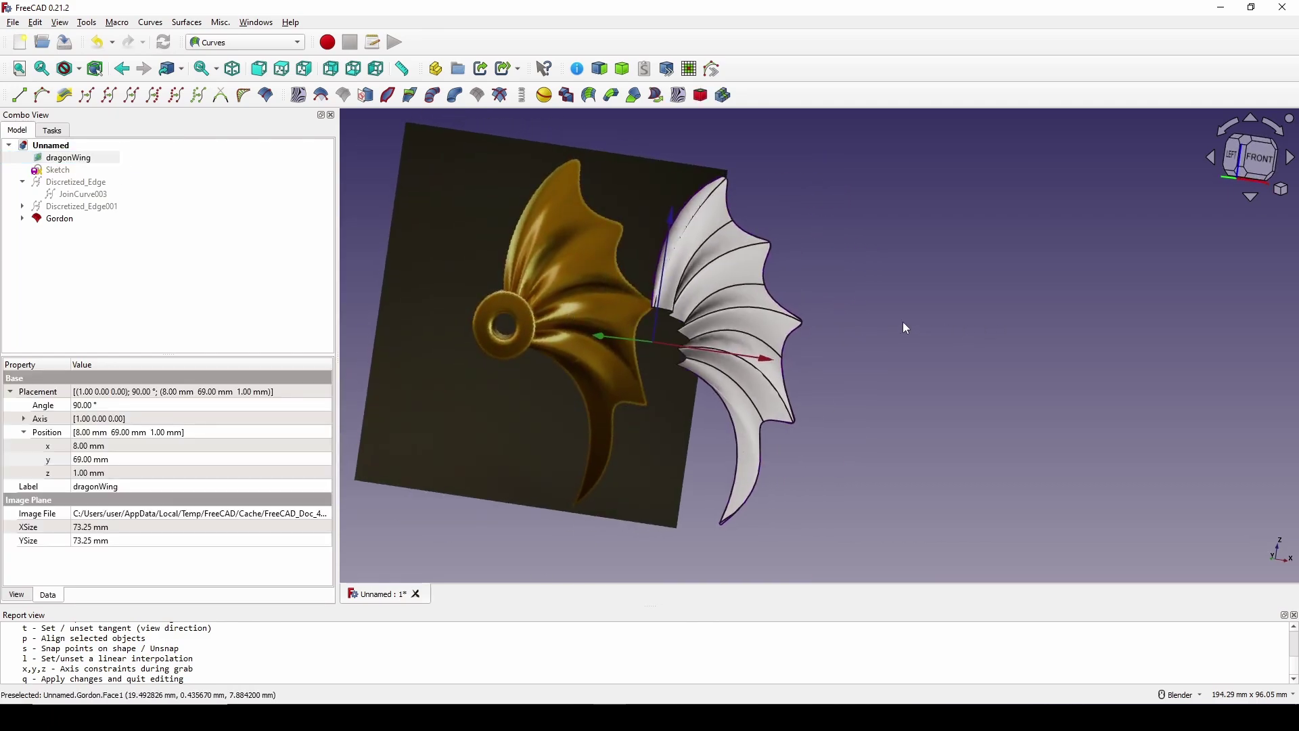
middle_click_drag(902, 322, 932, 323)
left_click(932, 324)
middle_click_drag(703, 345, 667, 396)
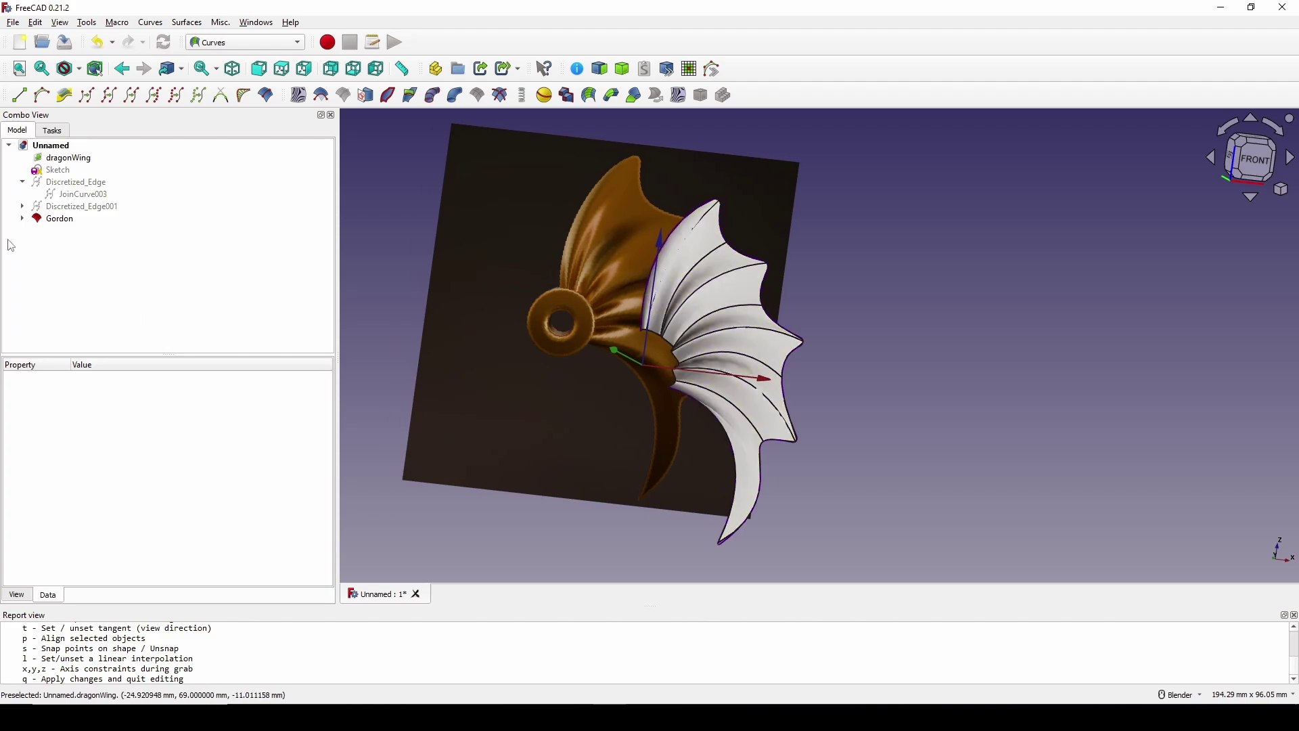
Step: Hide all source curves of the Gordon surface, from JoinCurve002 through Freehand_BSpline008
left_click(23, 218)
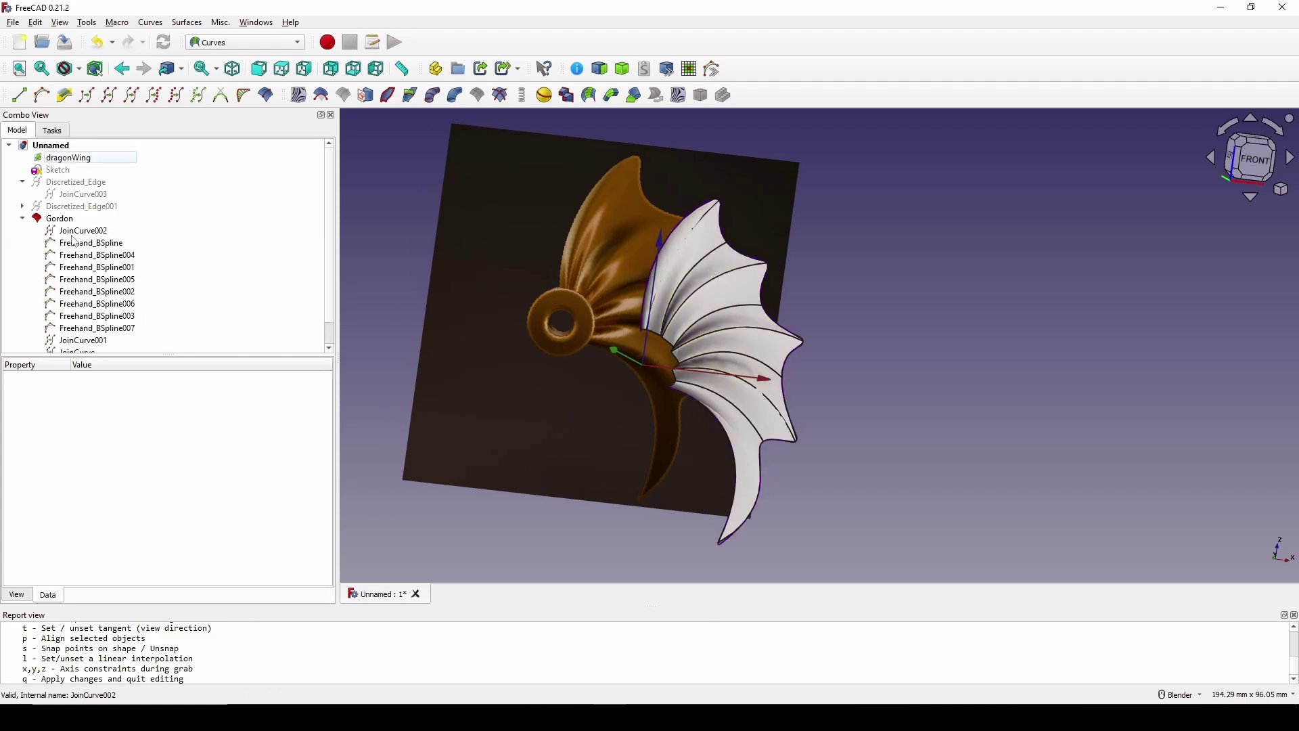
left_click(72, 234)
scroll(76, 242, "down", 1)
left_click(82, 340, "shift")
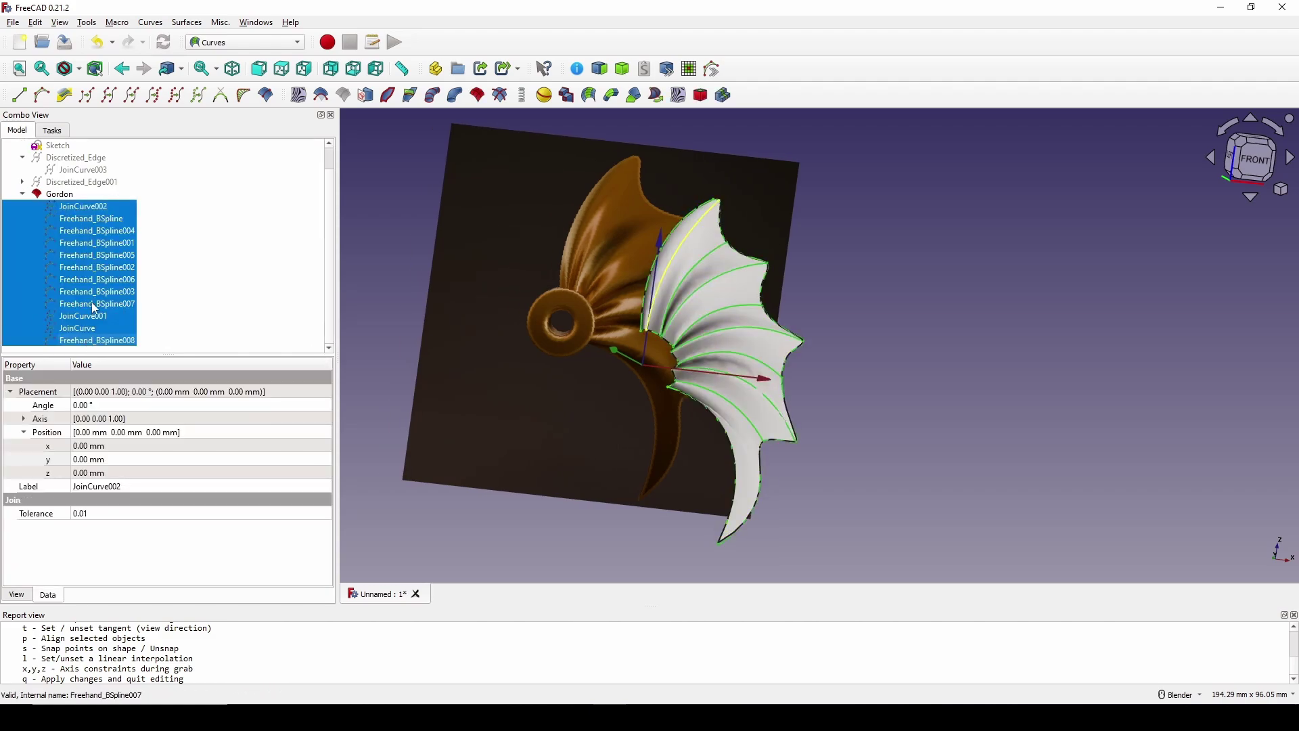
key("space")
middle_click_drag(612, 337, 655, 336, "shift")
left_click(989, 314)
middle_click_drag(825, 360, 787, 384)
middle_click_drag(871, 406, 375, 336, "shift")
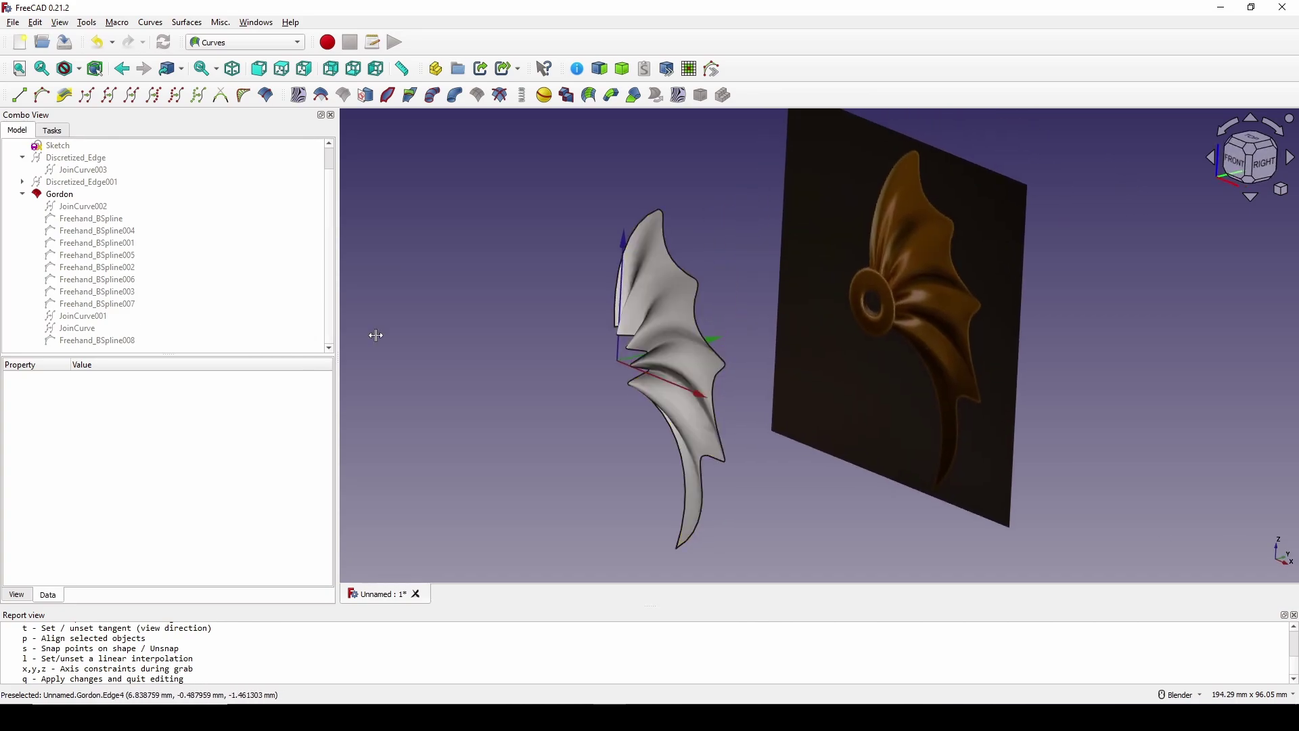
Step: Switch to the Part workbench and extrude the Gordon surface 3 mm along the Y direction
left_click(54, 195)
mouse_move(684, 359)
middle_mouse_down()
mouse_move(695, 347)
mouse_move(681, 362)
mouse_move(704, 362)
middle_mouse_up()
left_click(226, 43)
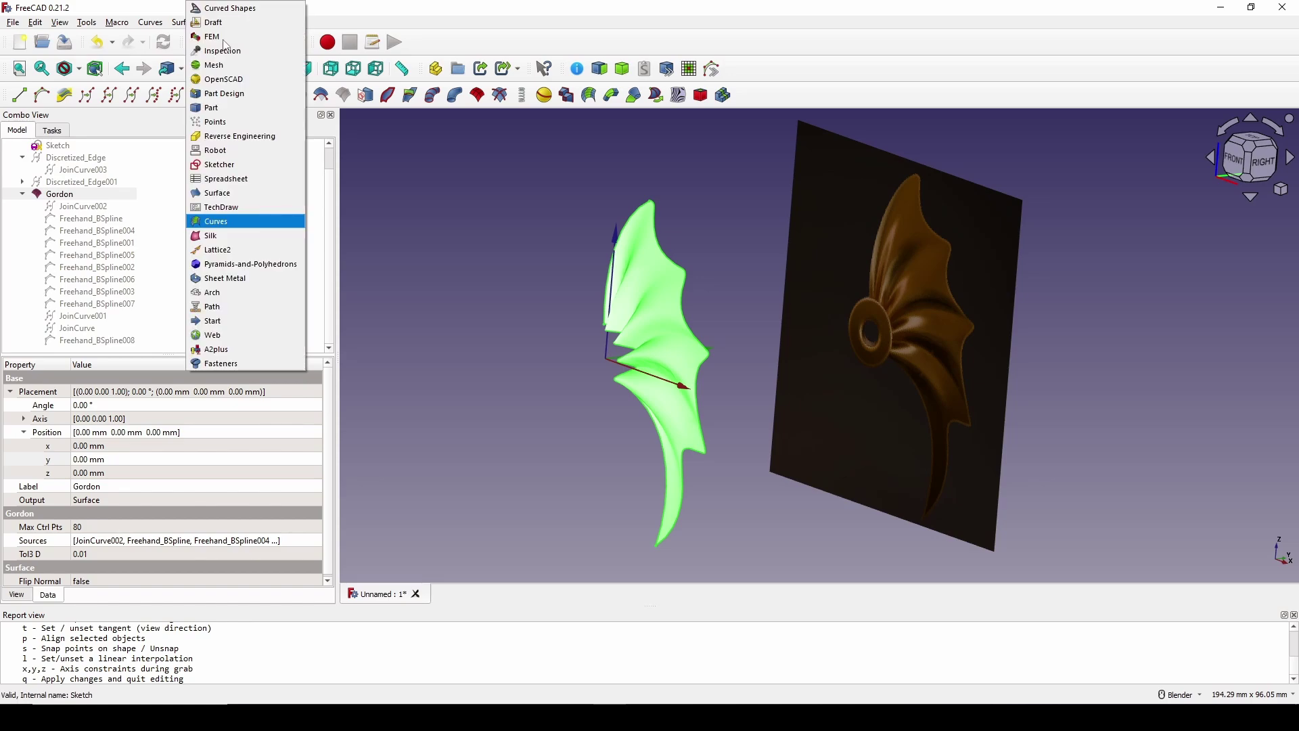
left_click(218, 111)
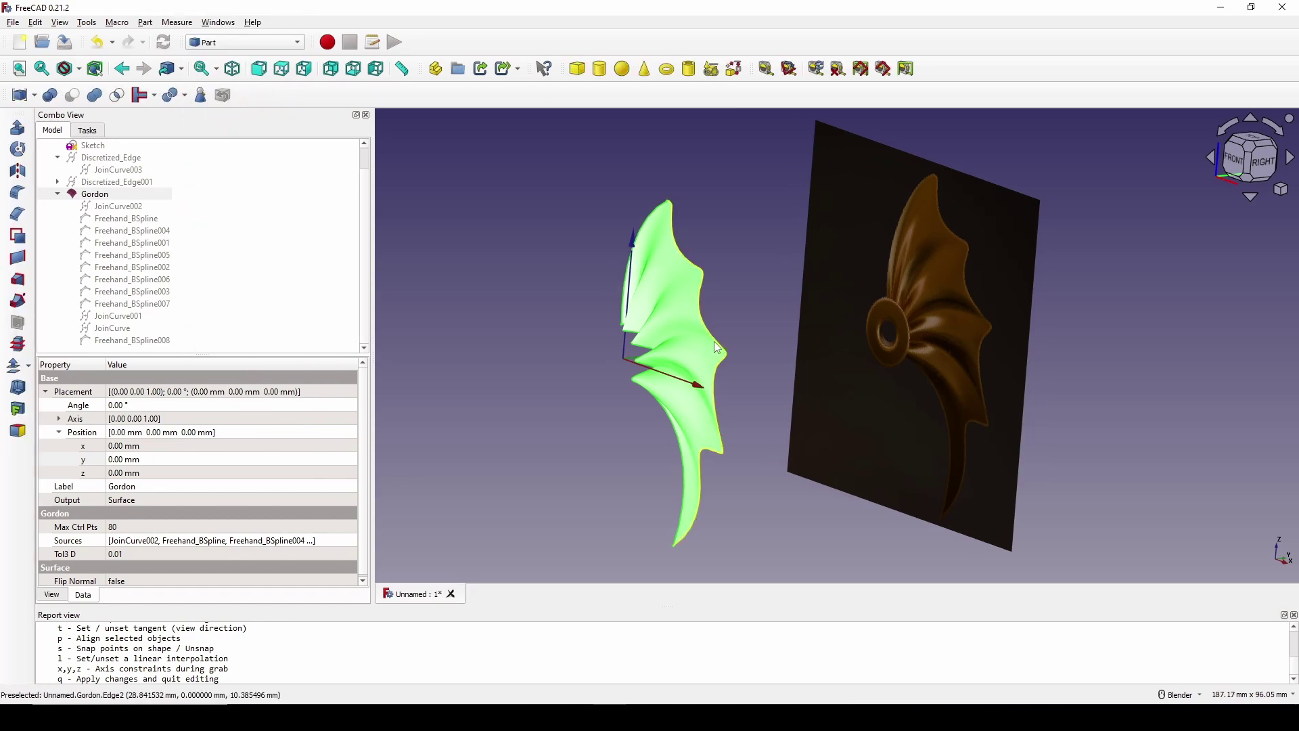
middle_click_drag(713, 341, 688, 327)
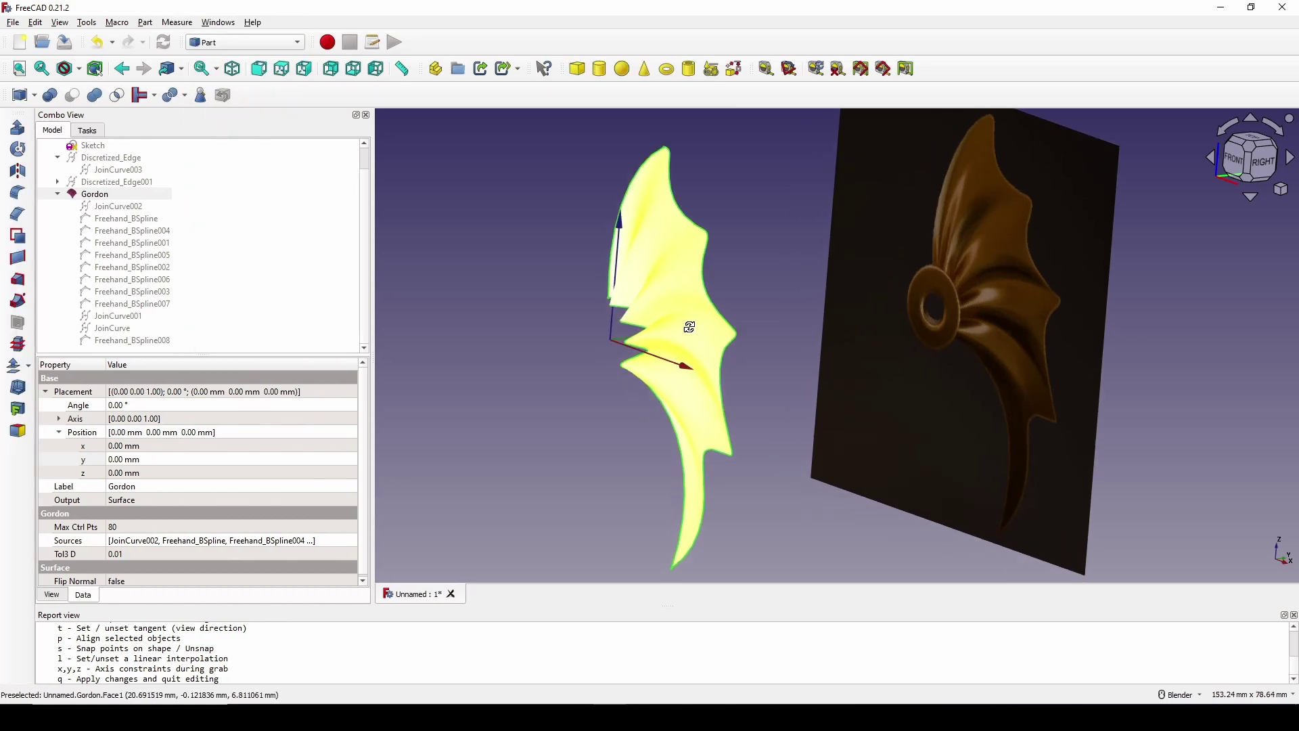
left_click(15, 133)
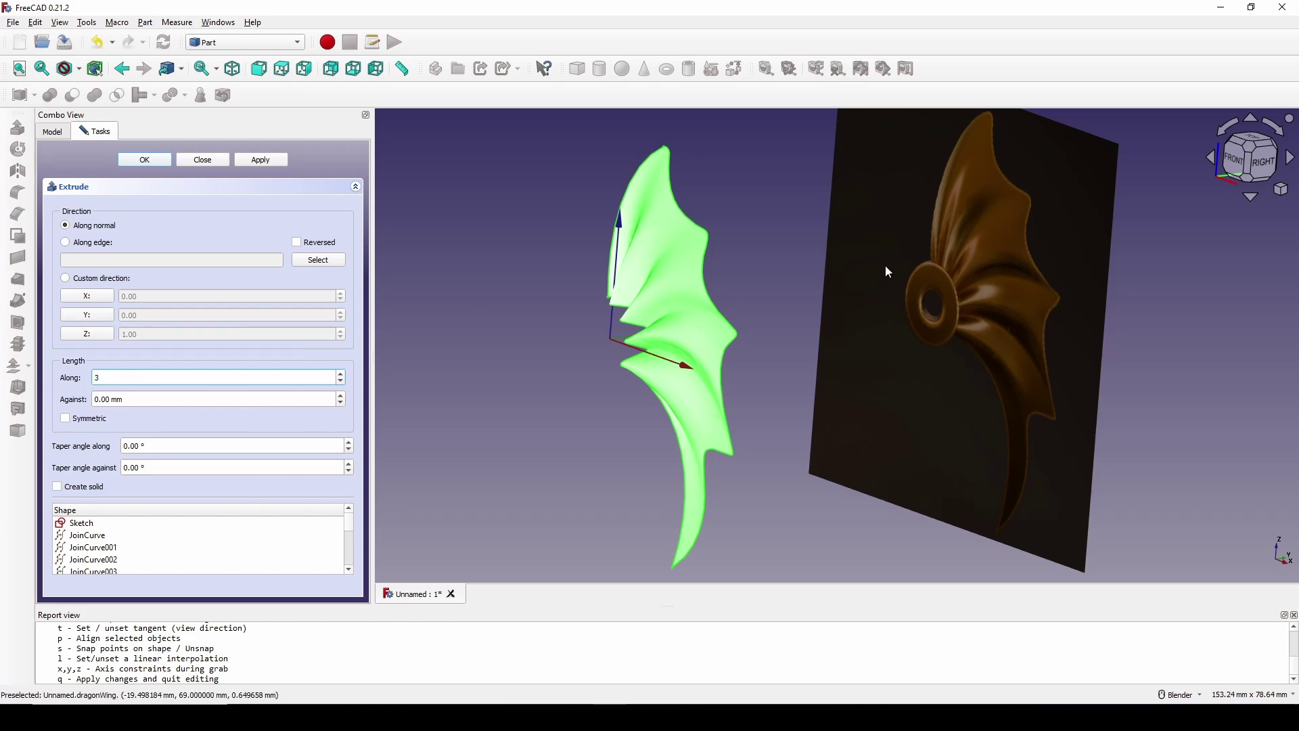
left_click(101, 316)
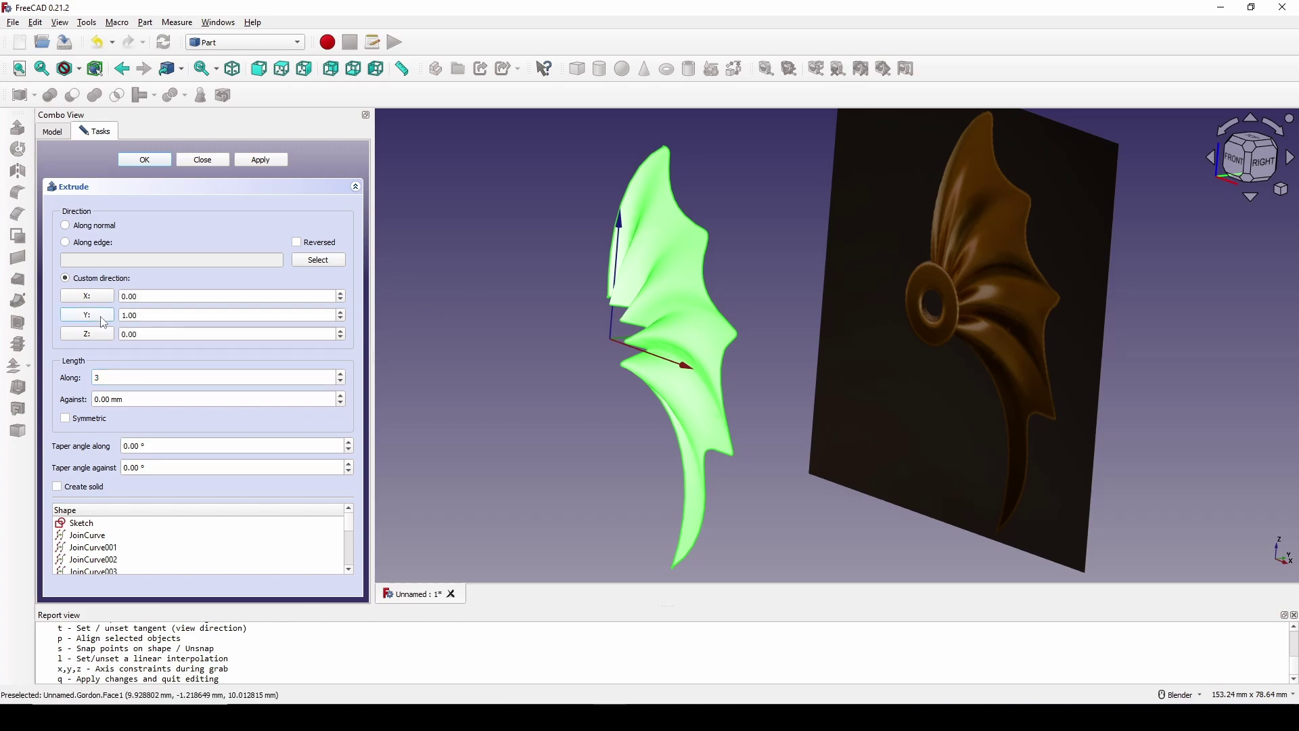
left_click(146, 164)
middle_click_drag(697, 366, 710, 304)
Step: Set the wing extrusion's forward length to 1.5 mm and check the wing against the reference image from the front
left_click(89, 219)
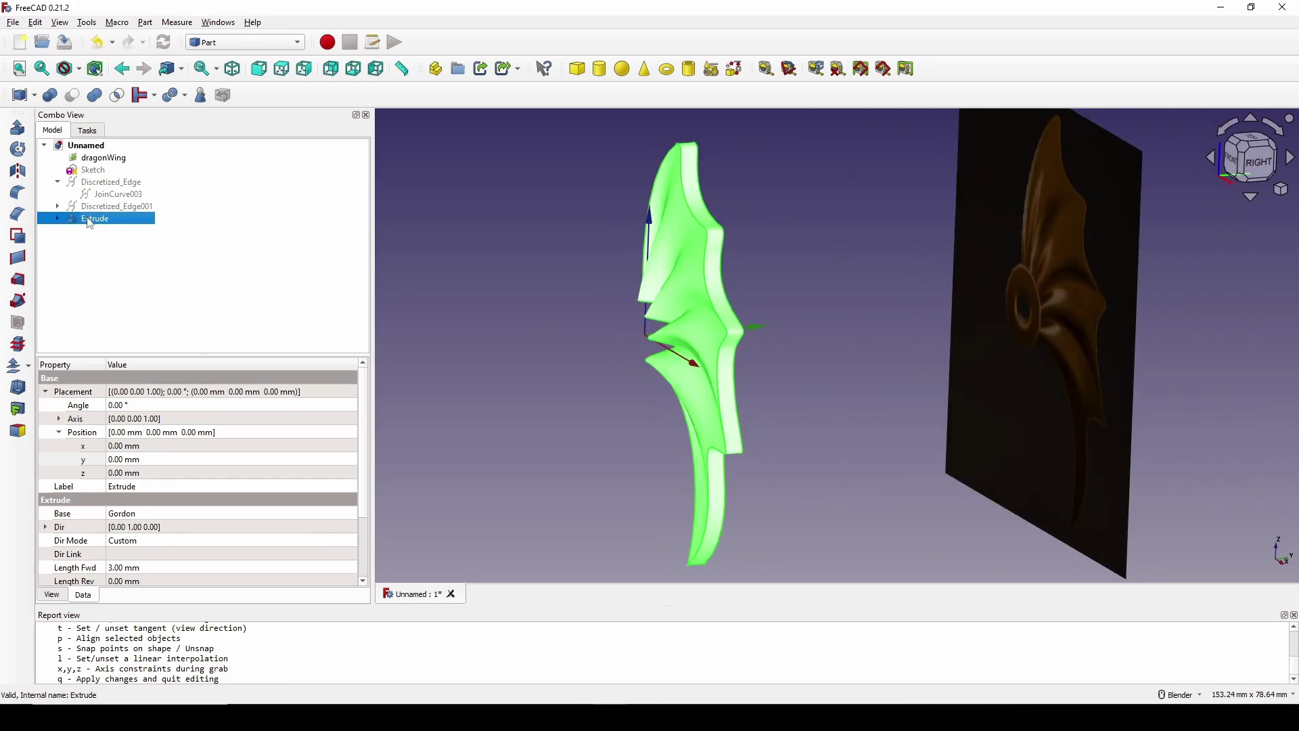
scroll(95, 560, "down", 2)
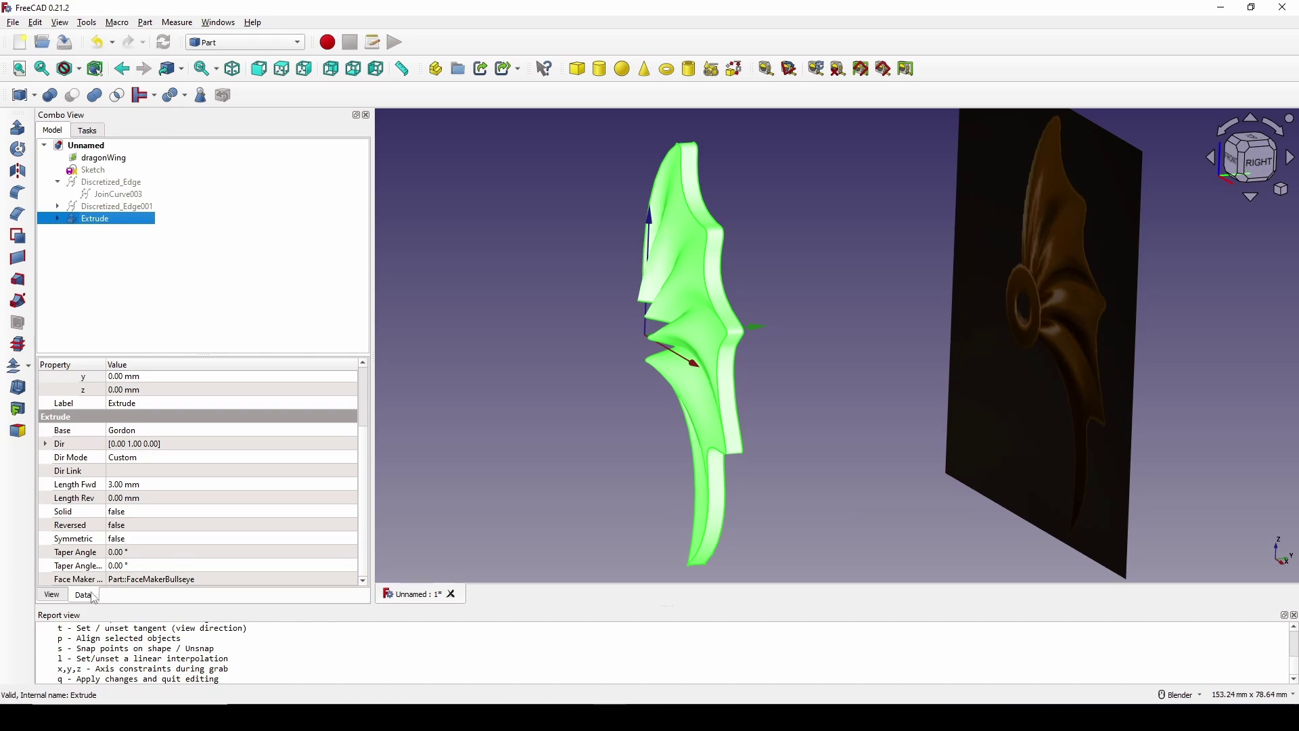
left_click(129, 487)
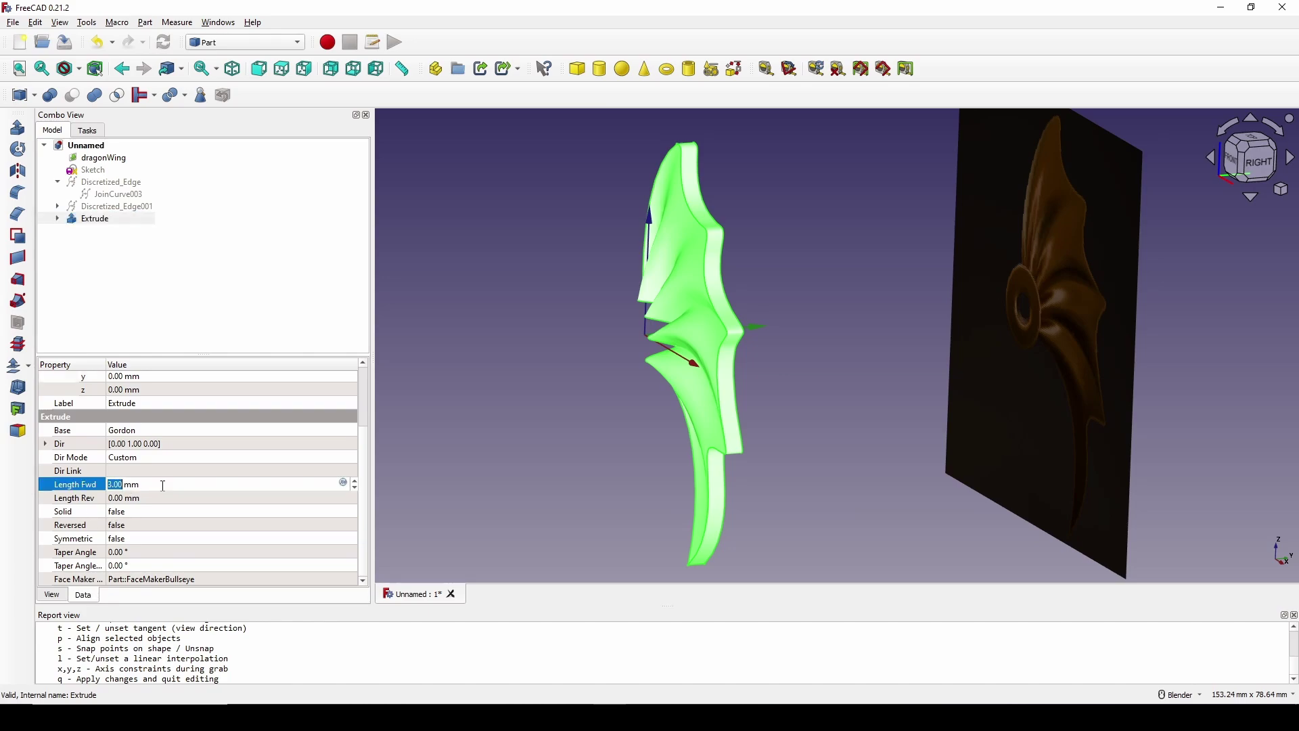
type("1")
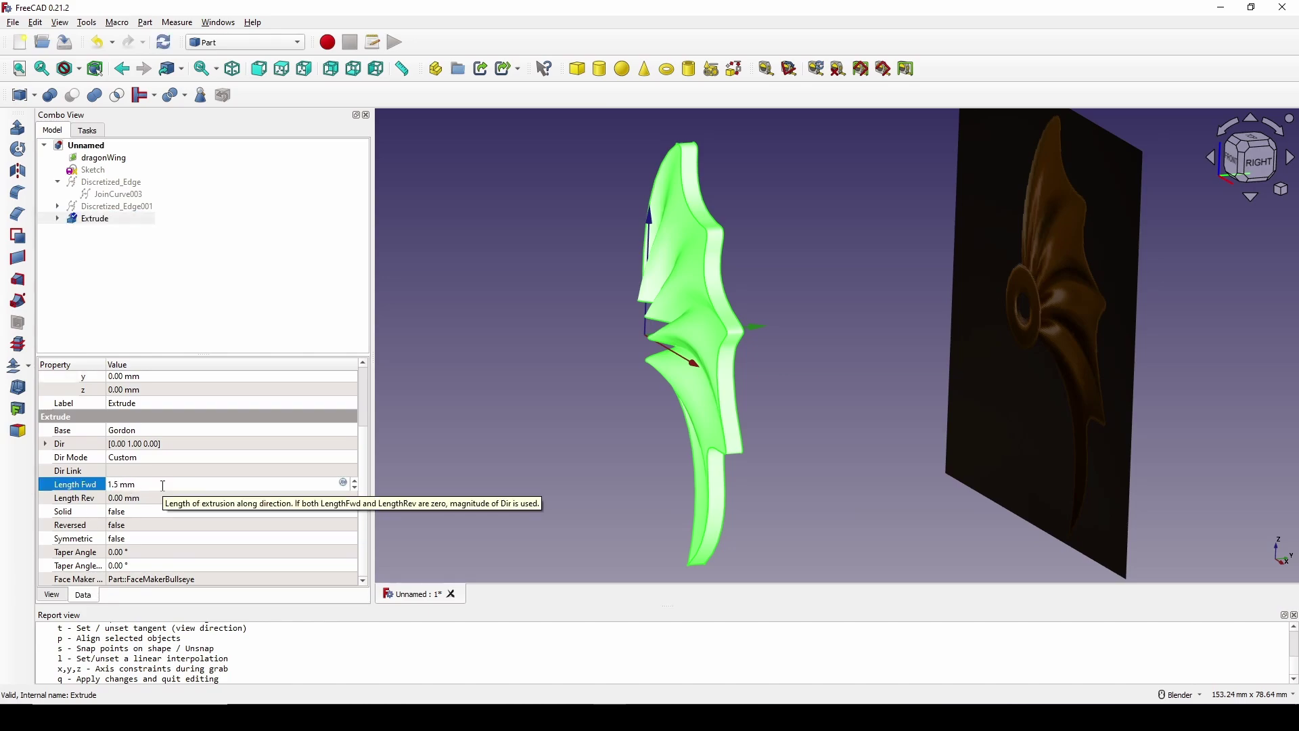
type(".5")
key("Return")
middle_click_drag(736, 400, 648, 401)
left_click(820, 396)
middle_click_drag(820, 395, 879, 338)
key("1")
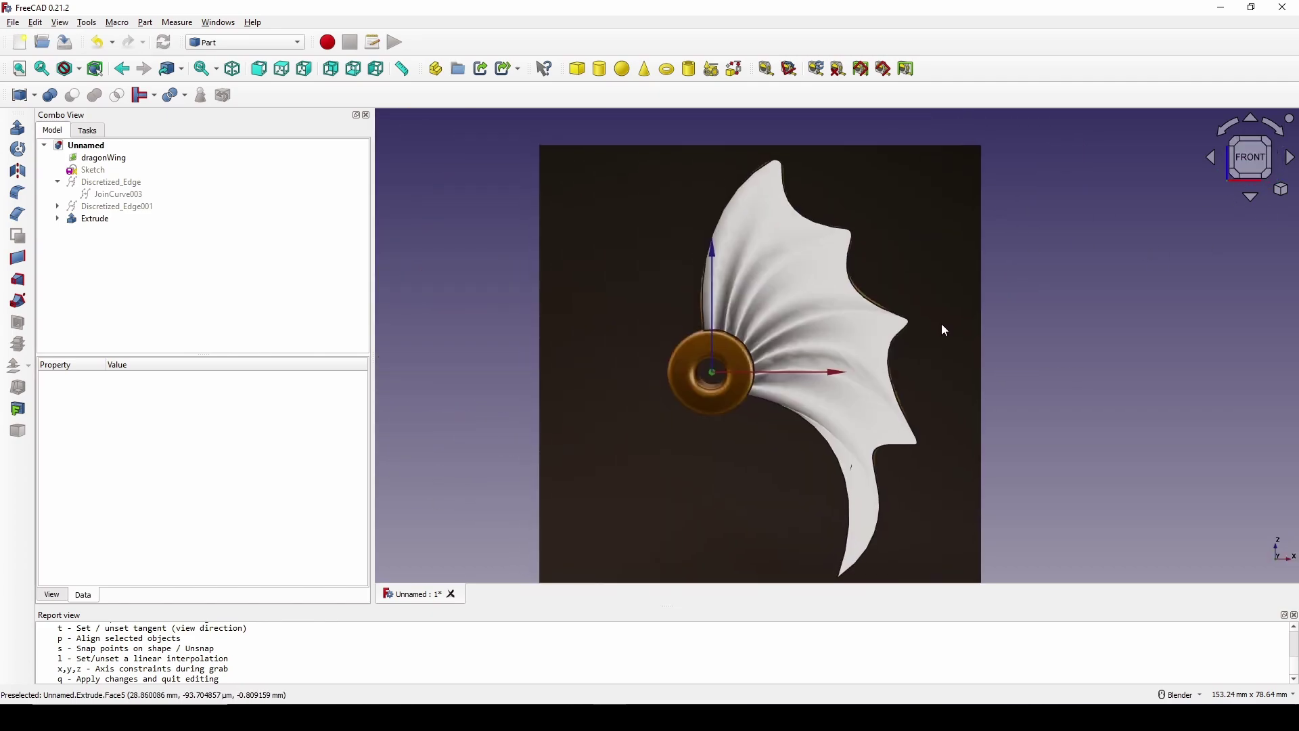
Step: Switch to the Sketcher workbench and start a new sketch on the XZ plane over the reference image's ring
scroll(743, 349, "up", 2)
middle_click_drag(1022, 342, 1121, 336, "shift")
left_click(1121, 336)
middle_click_drag(947, 333, 598, 319, "shift")
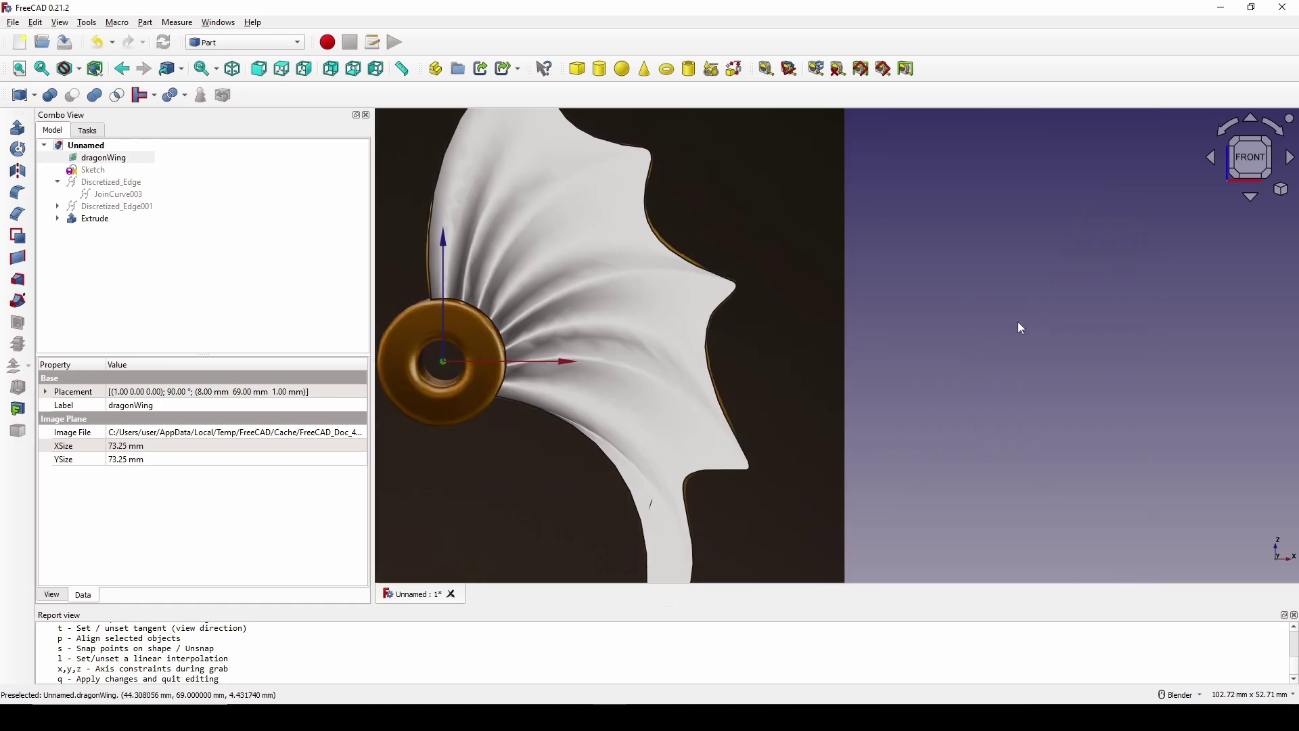
left_click(1018, 323)
middle_click_drag(1018, 322, 1198, 326, "shift")
left_click(269, 45)
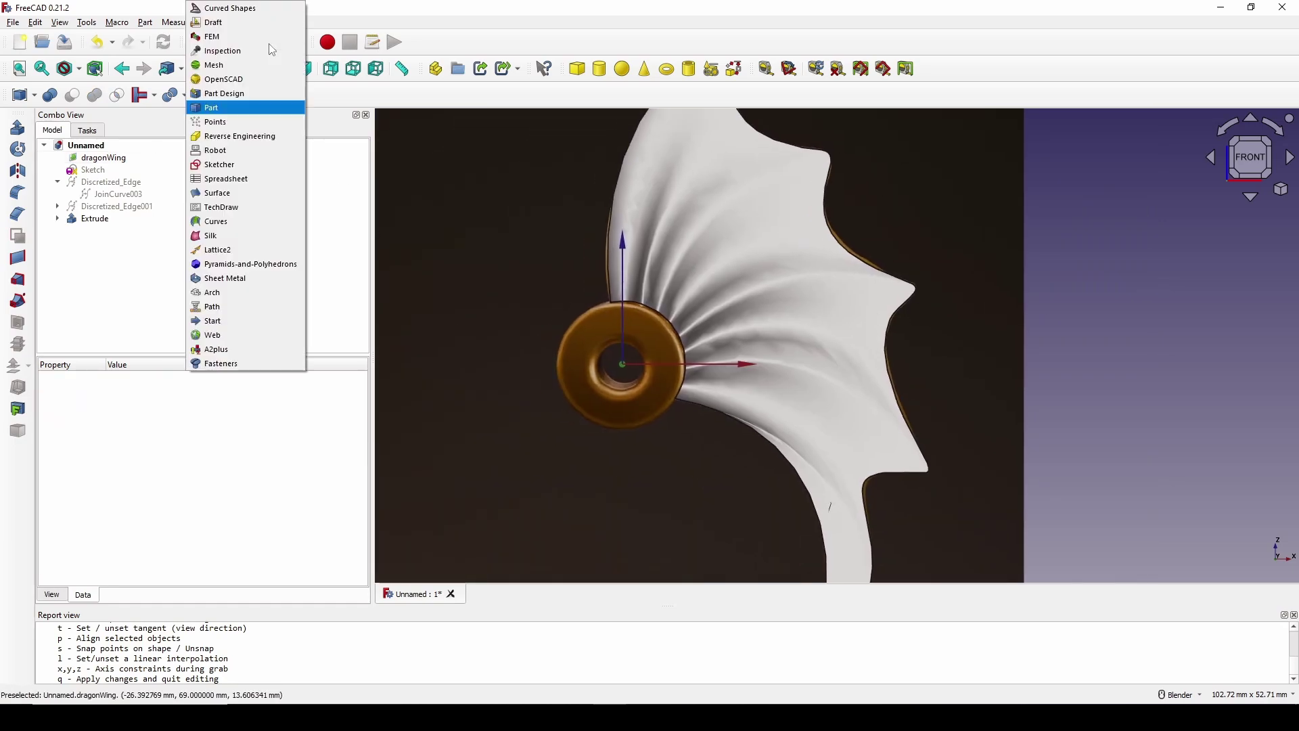
left_click(254, 165)
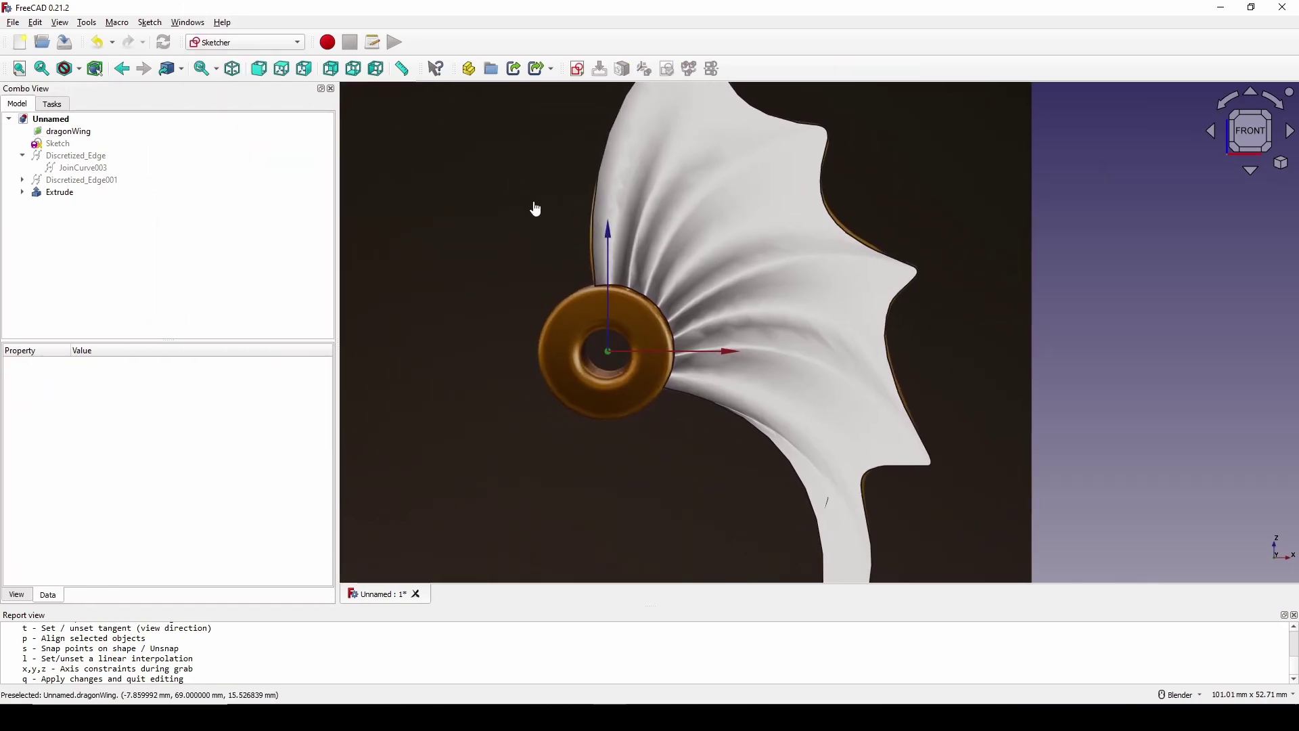
left_click(577, 68)
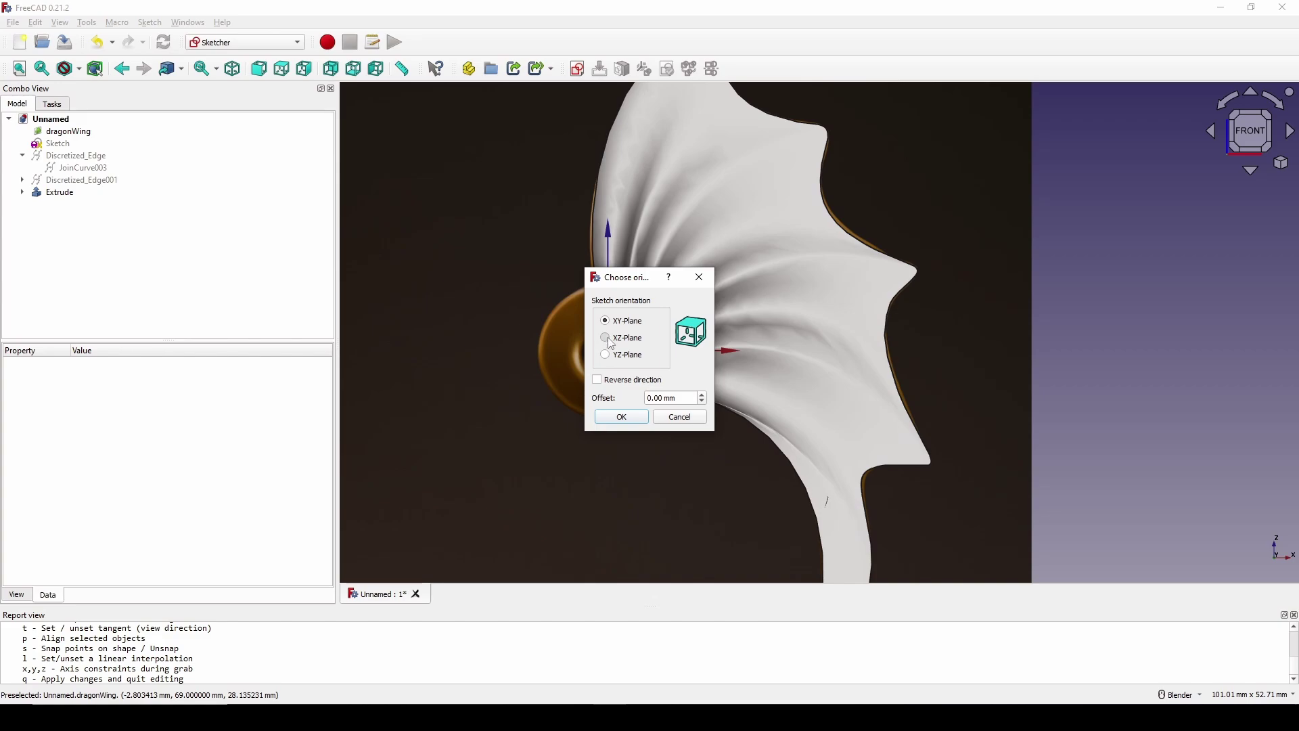
left_click(622, 417)
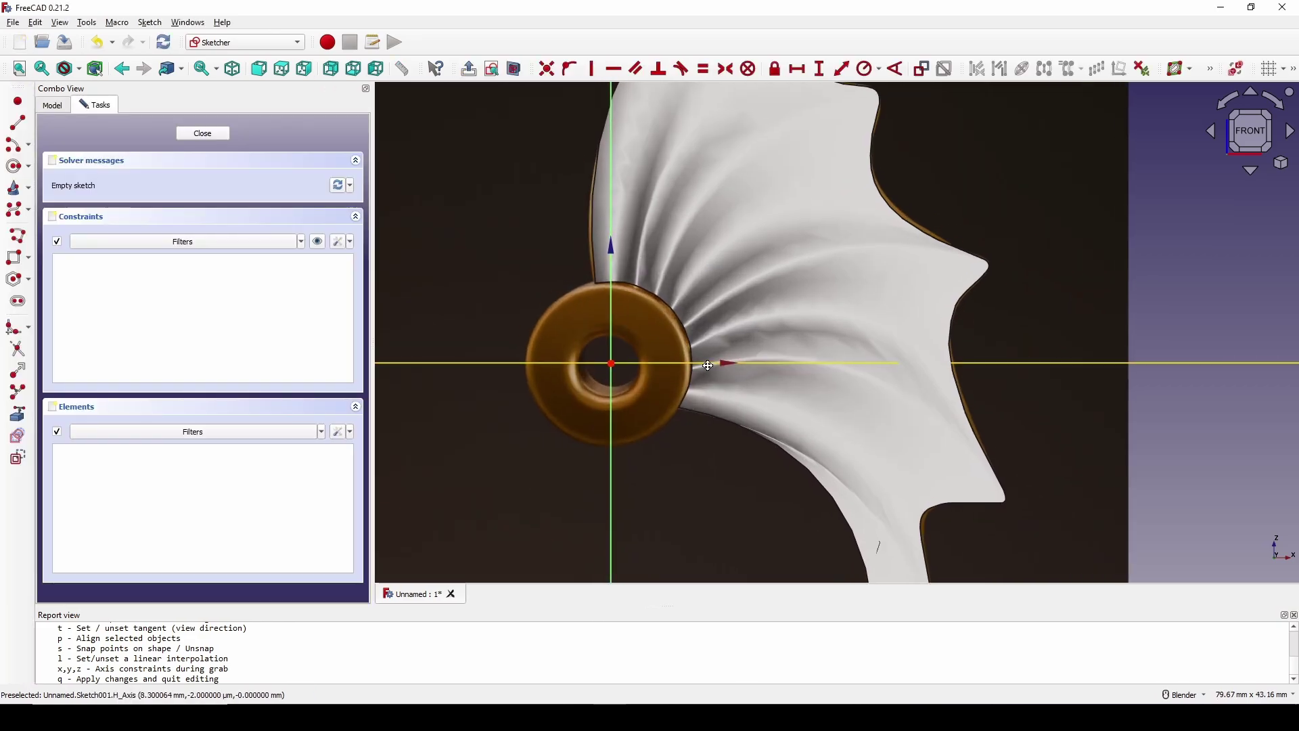
Step: Sketch two concentric circles at the origin tracing the ring, with radii of about 7.3 mm and 2.8 mm, and close the sketch
left_click(13, 167)
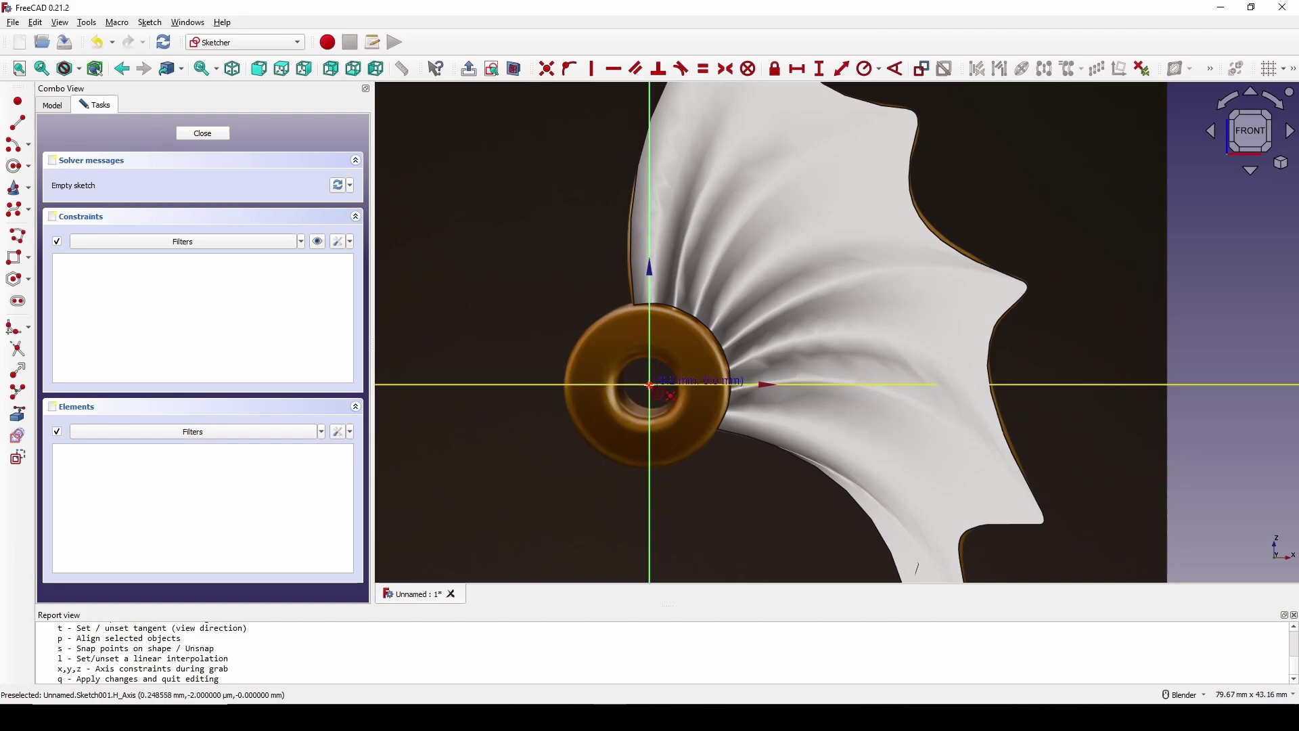
left_click(651, 385)
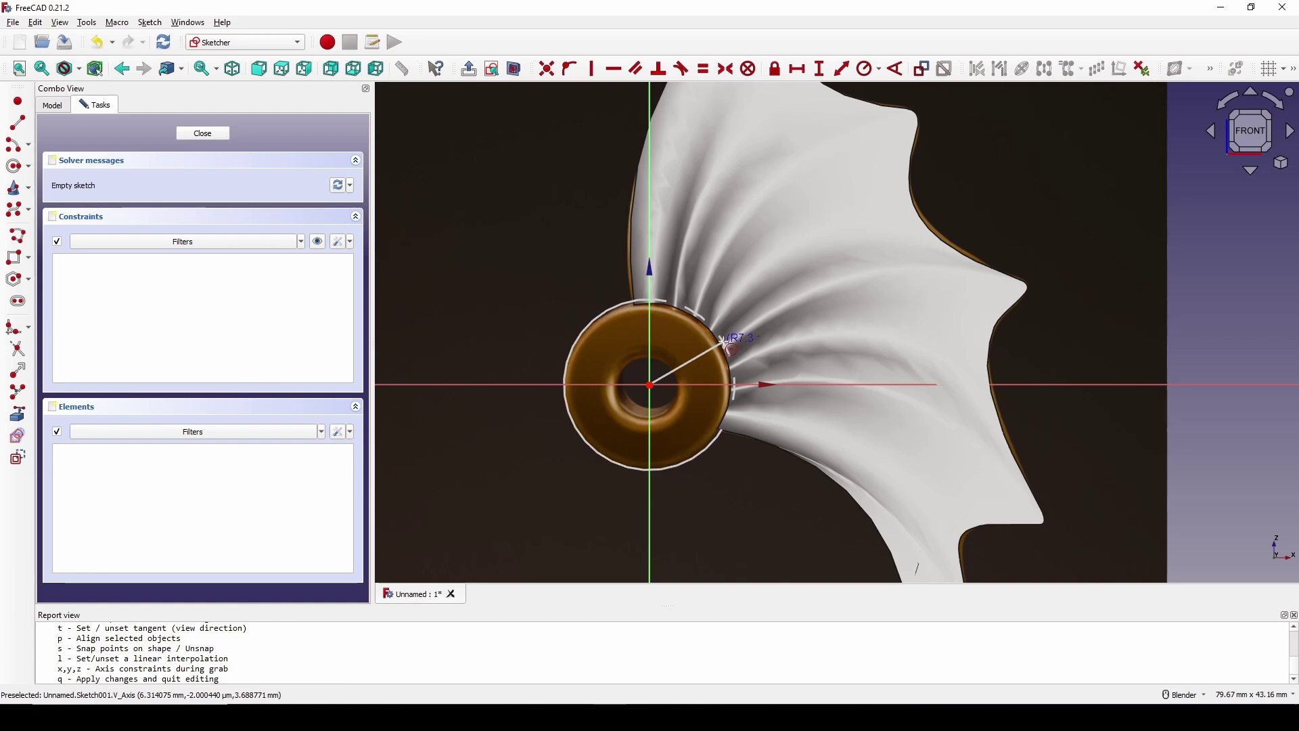
left_click(725, 342)
scroll(733, 355, "up", 3)
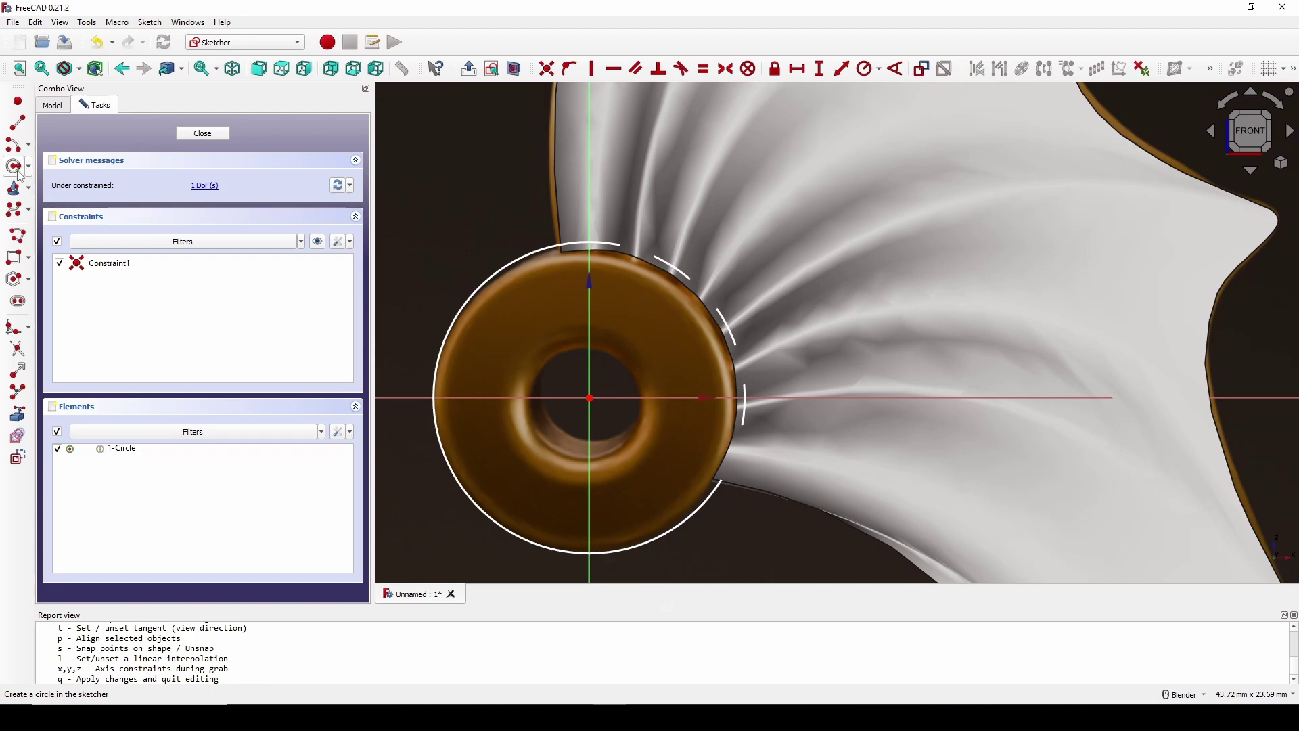
left_click(590, 398)
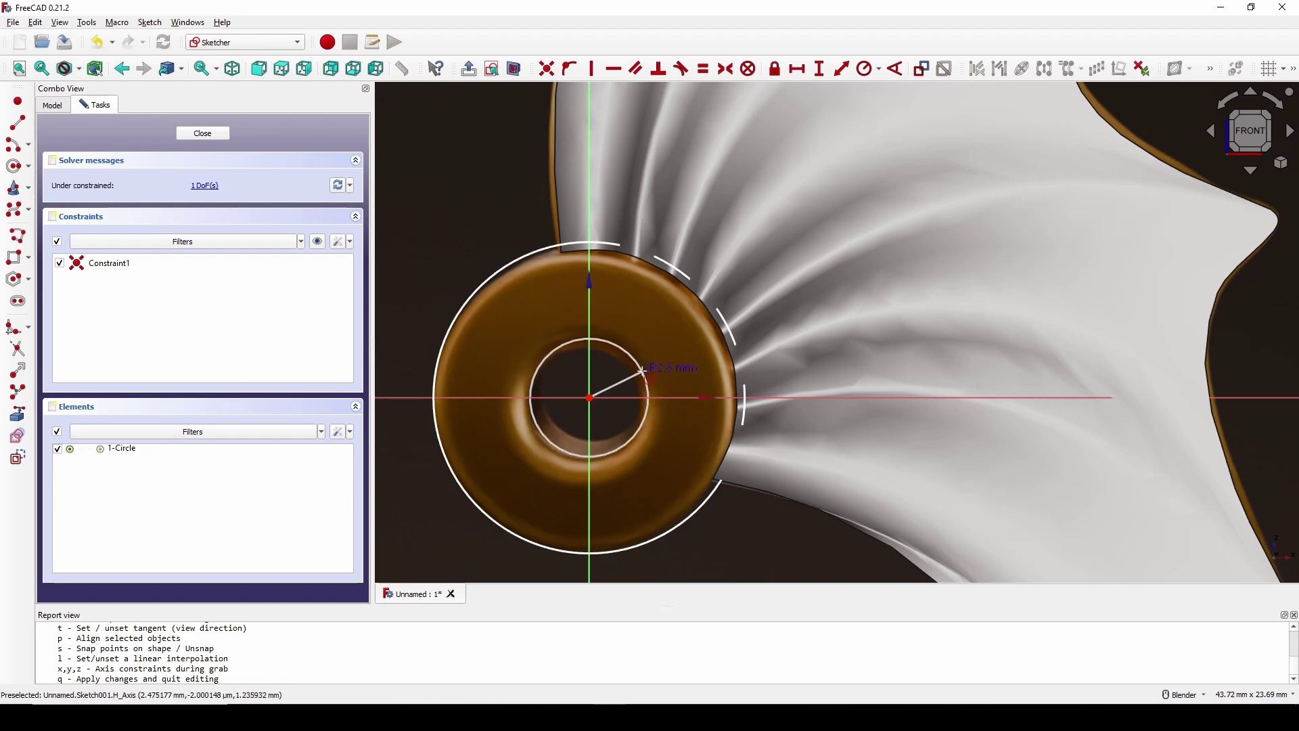
left_click(639, 372)
scroll(692, 346, "down", 3)
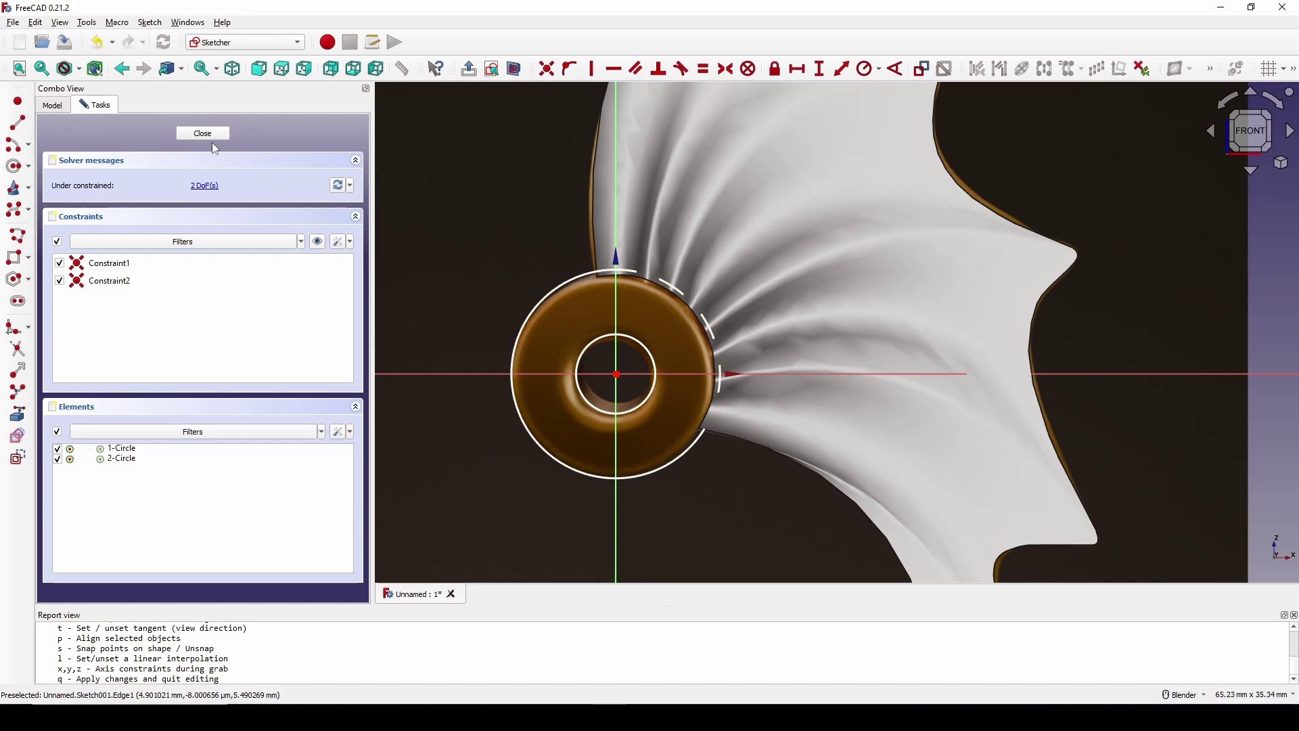
key("Escape")
mouse_move(844, 354)
middle_mouse_down()
mouse_move(882, 347)
mouse_move(740, 324)
middle_mouse_up()
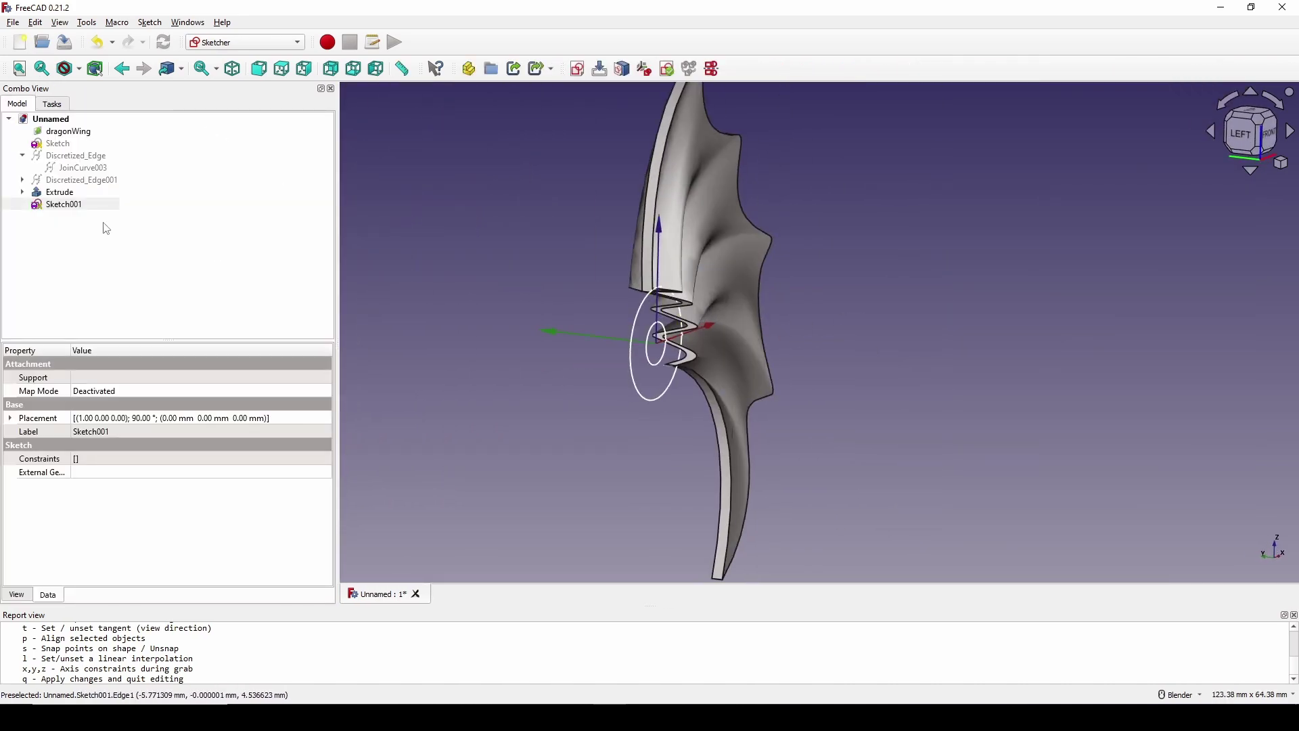
Step: Switch to the Part workbench and extrude the ring sketch 6 mm along its normal as a solid
left_click(66, 209)
left_click(228, 43)
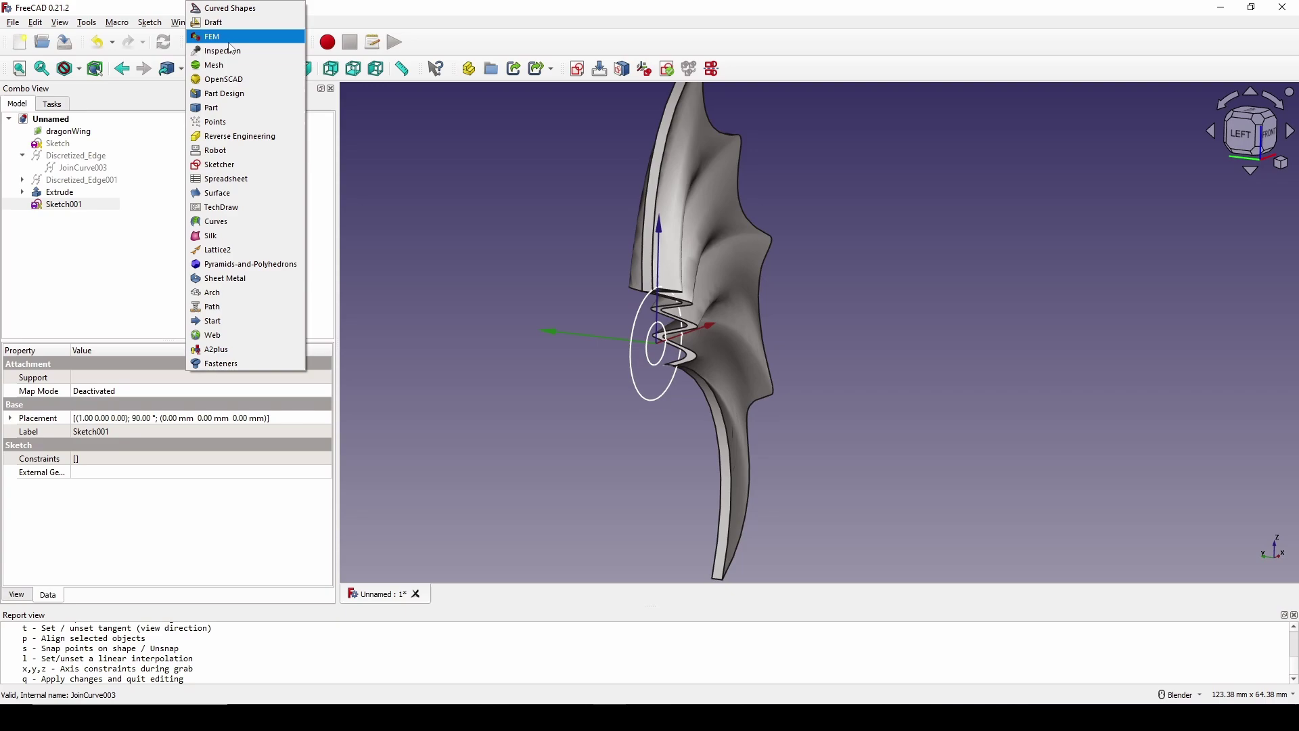
left_click(204, 110)
left_click(21, 127)
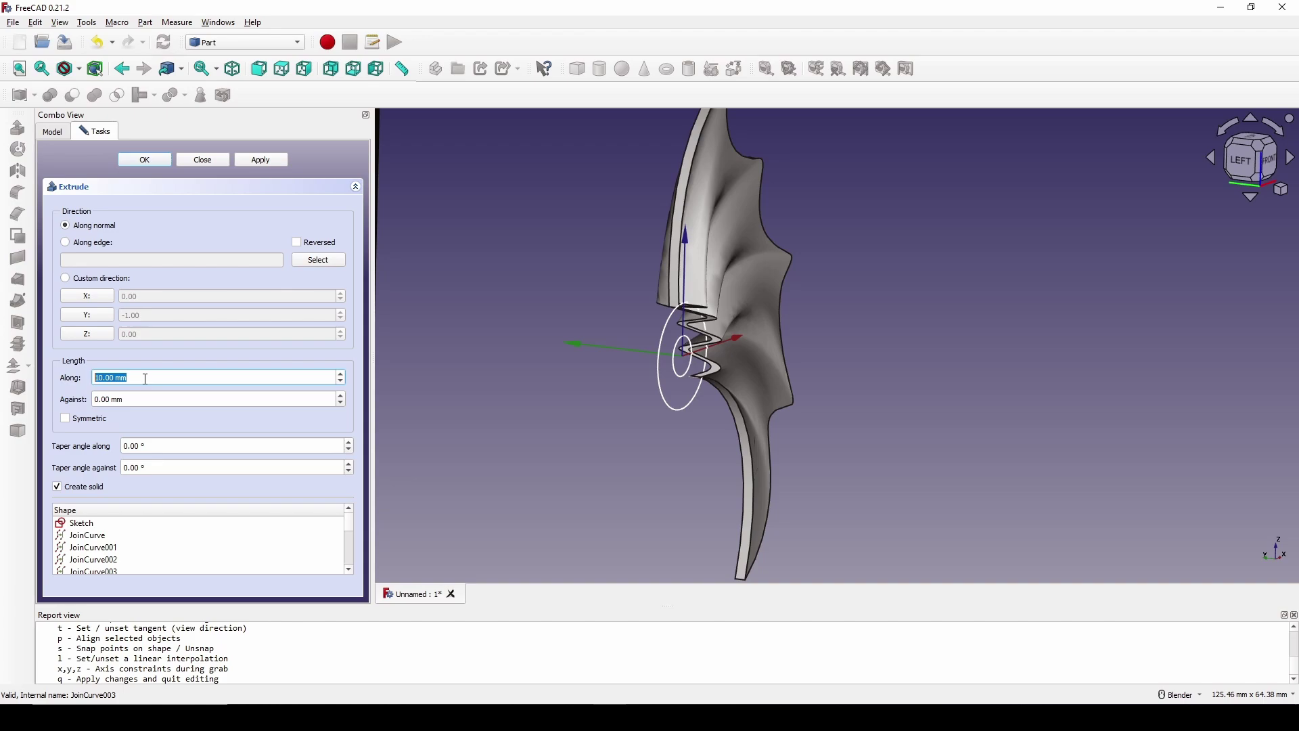
type("6")
left_click(151, 164)
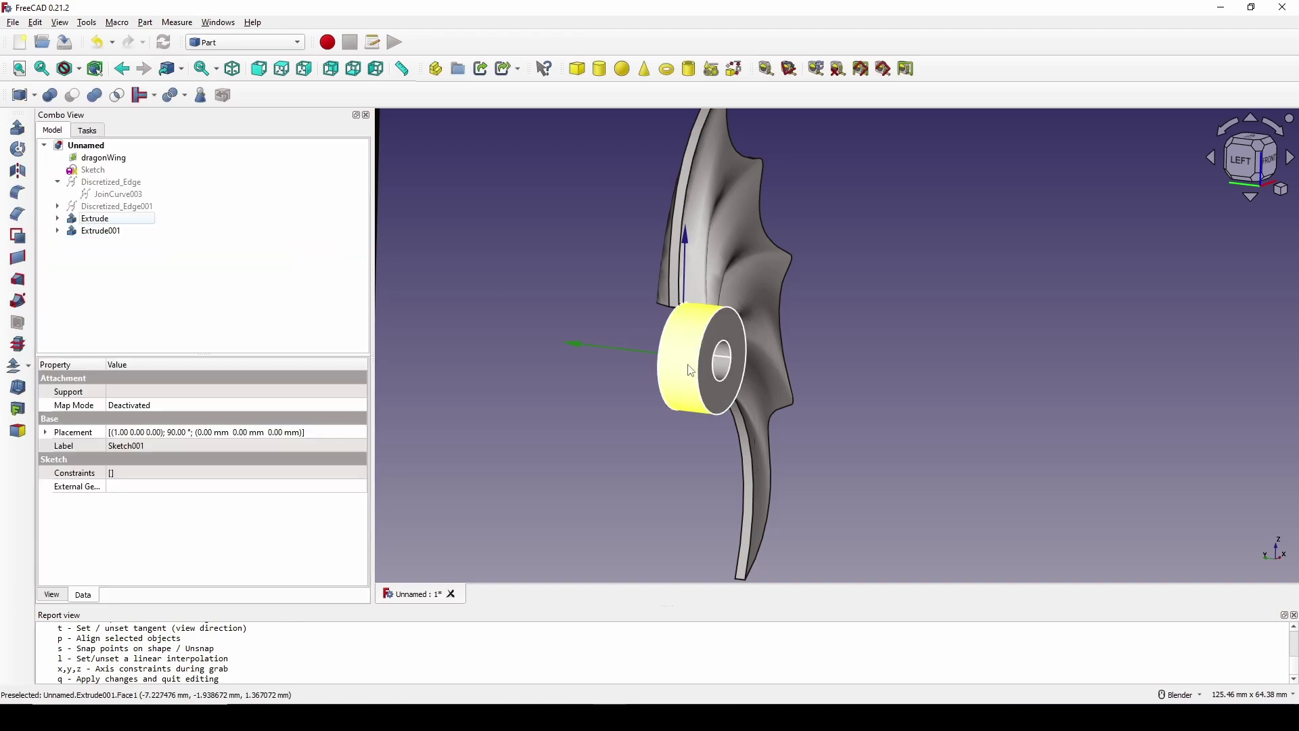
Step: Make the ring extrusion symmetric about its sketch plane
mouse_move(778, 352)
middle_mouse_down()
mouse_move(797, 362)
mouse_move(771, 371)
middle_mouse_up()
left_click(101, 231)
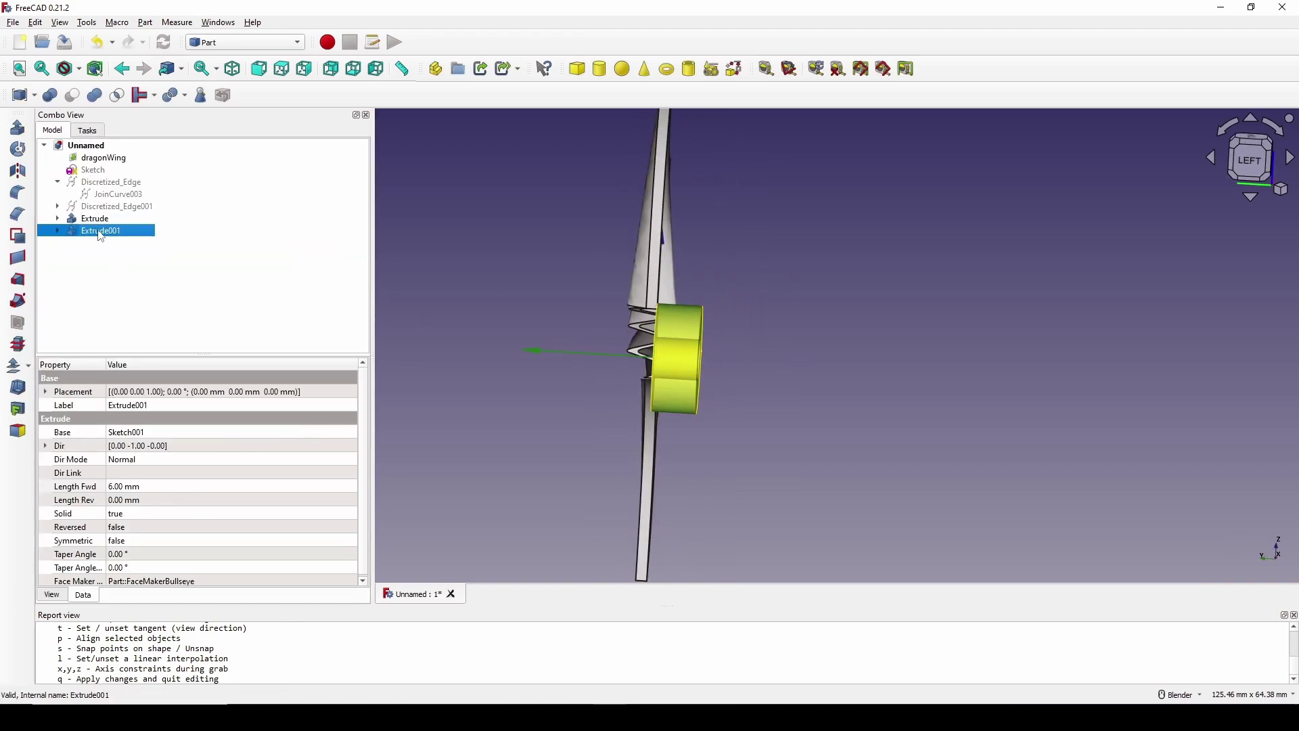
left_click(116, 545)
left_click(129, 541)
left_click(140, 558)
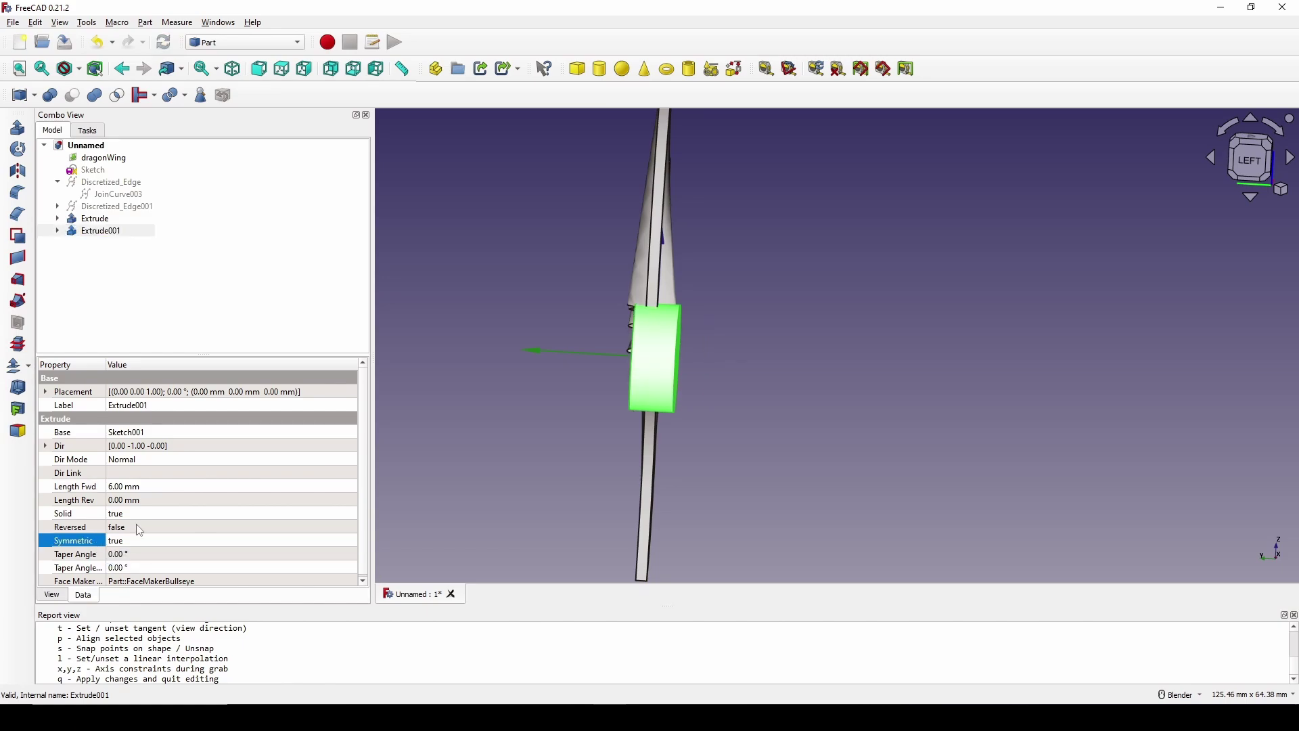
Step: Set the ring extrusion's forward length to 8 mm
middle_click_drag(629, 426, 676, 358)
scroll(680, 352, "up", 3)
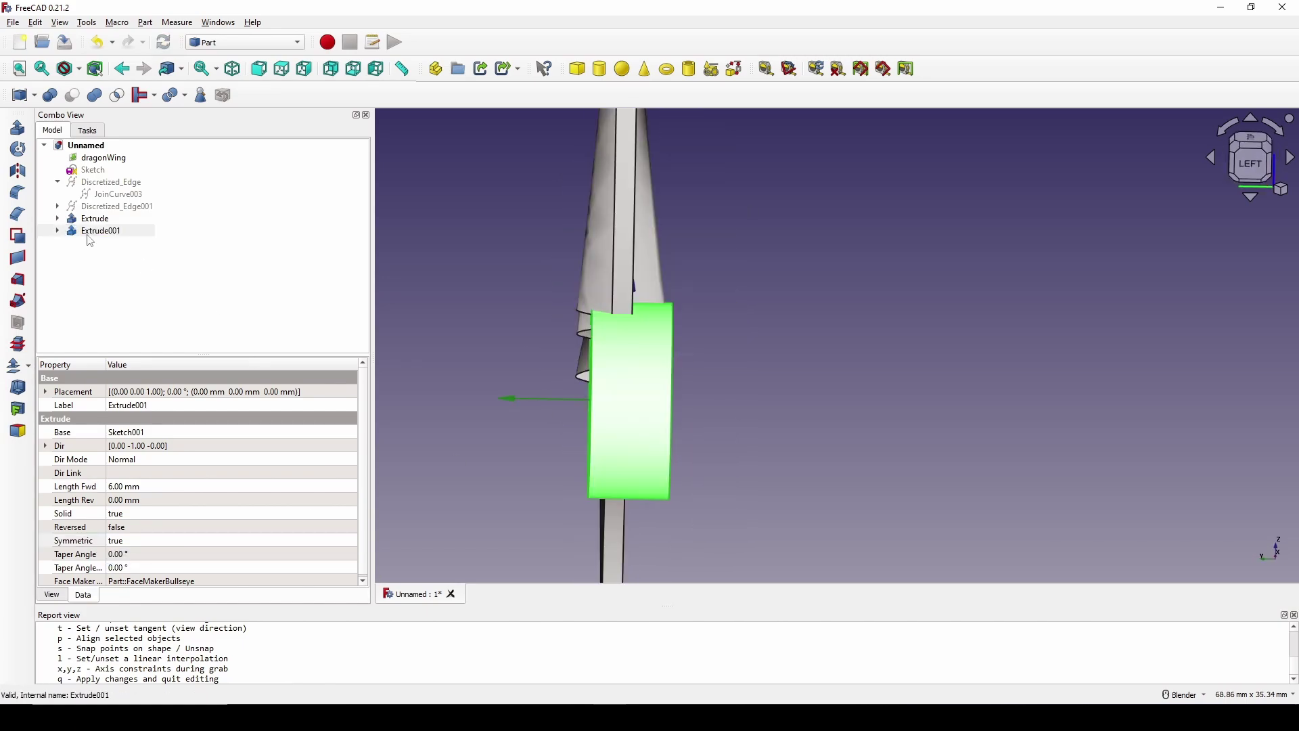
left_click(126, 489)
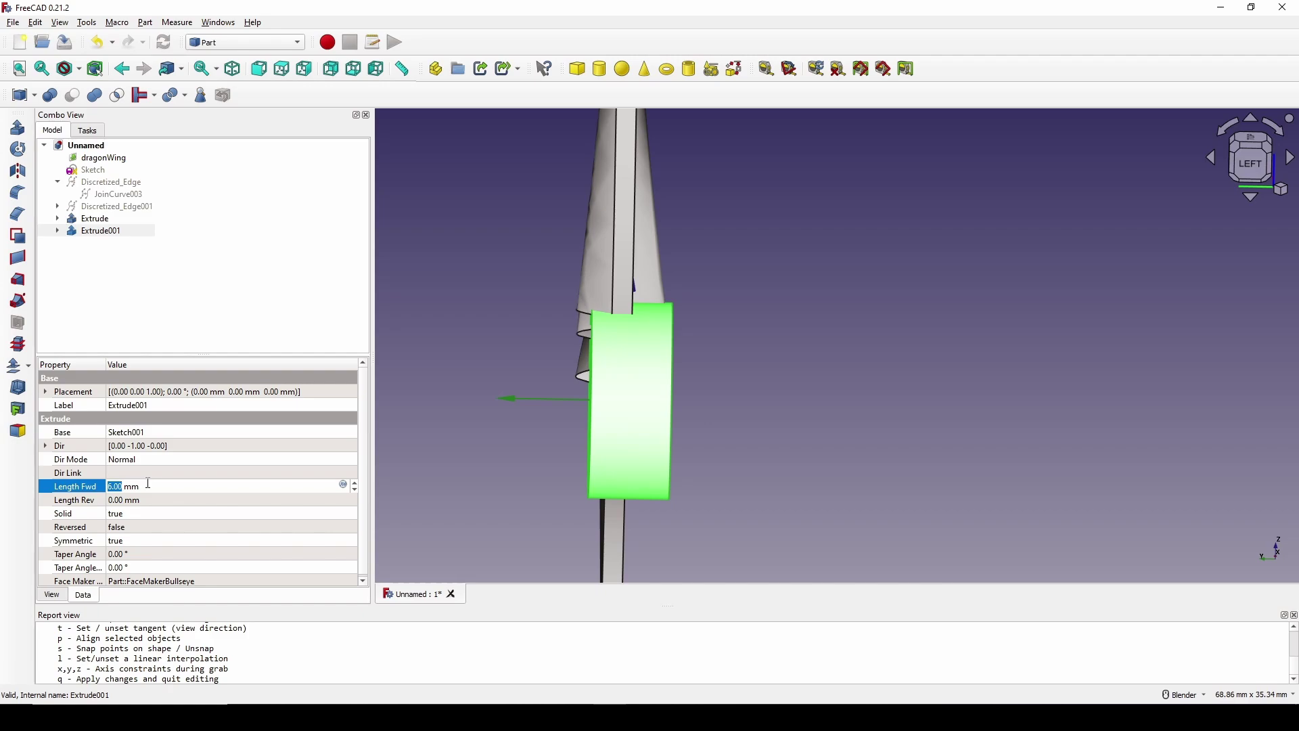
type("8")
key("Return")
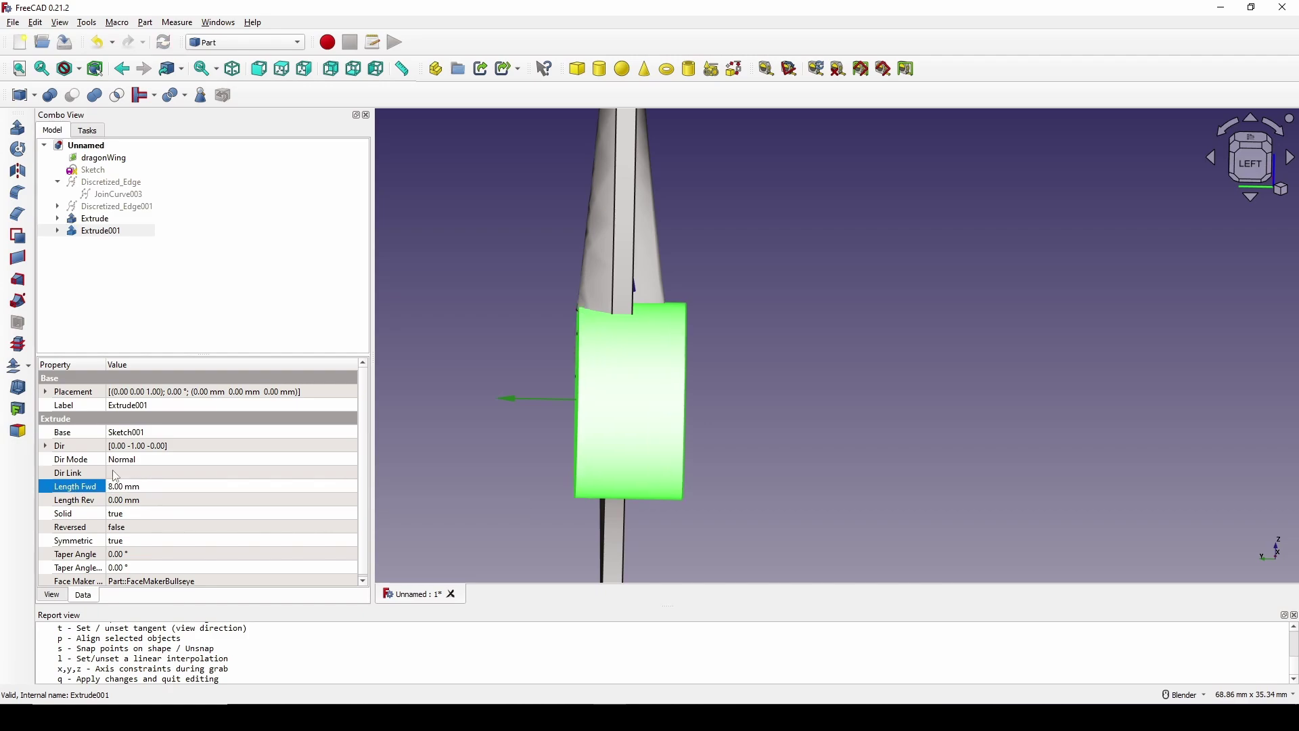
Step: Set the ring extrusion's forward length to 10 mm
middle_click_drag(595, 363, 558, 379)
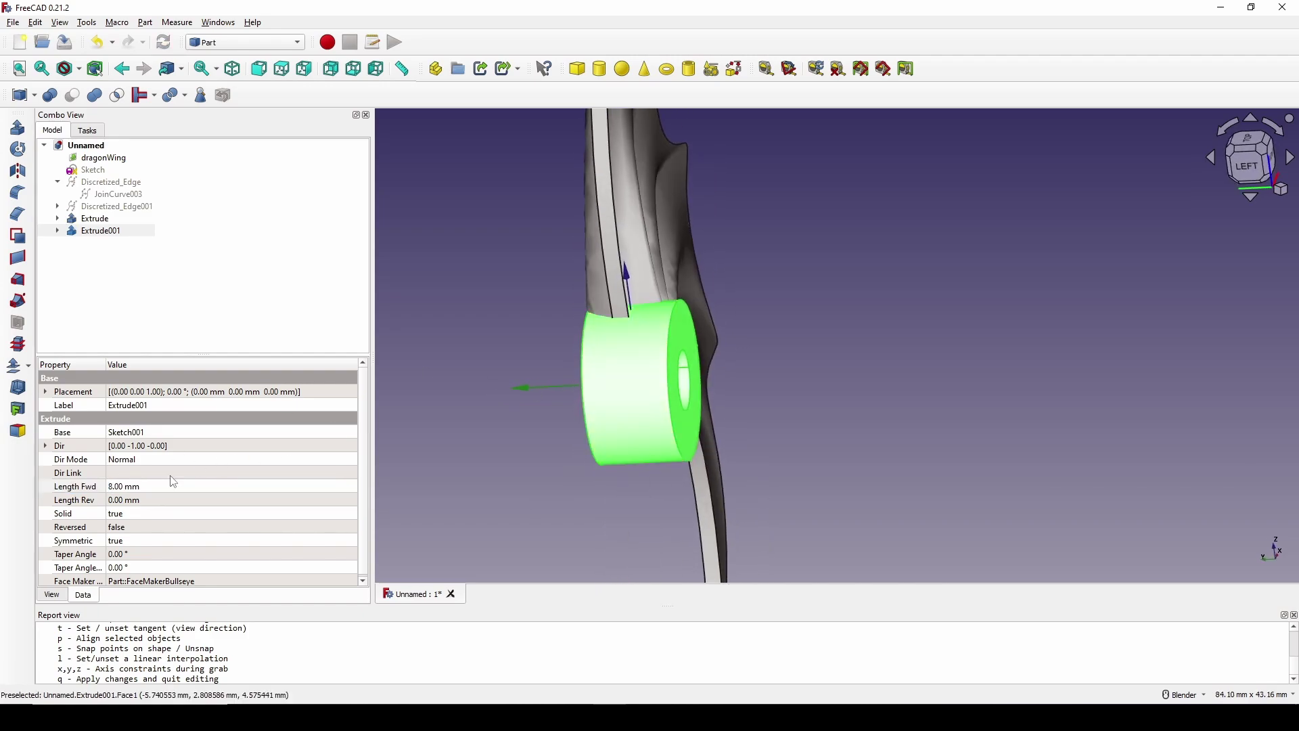
left_click(133, 487)
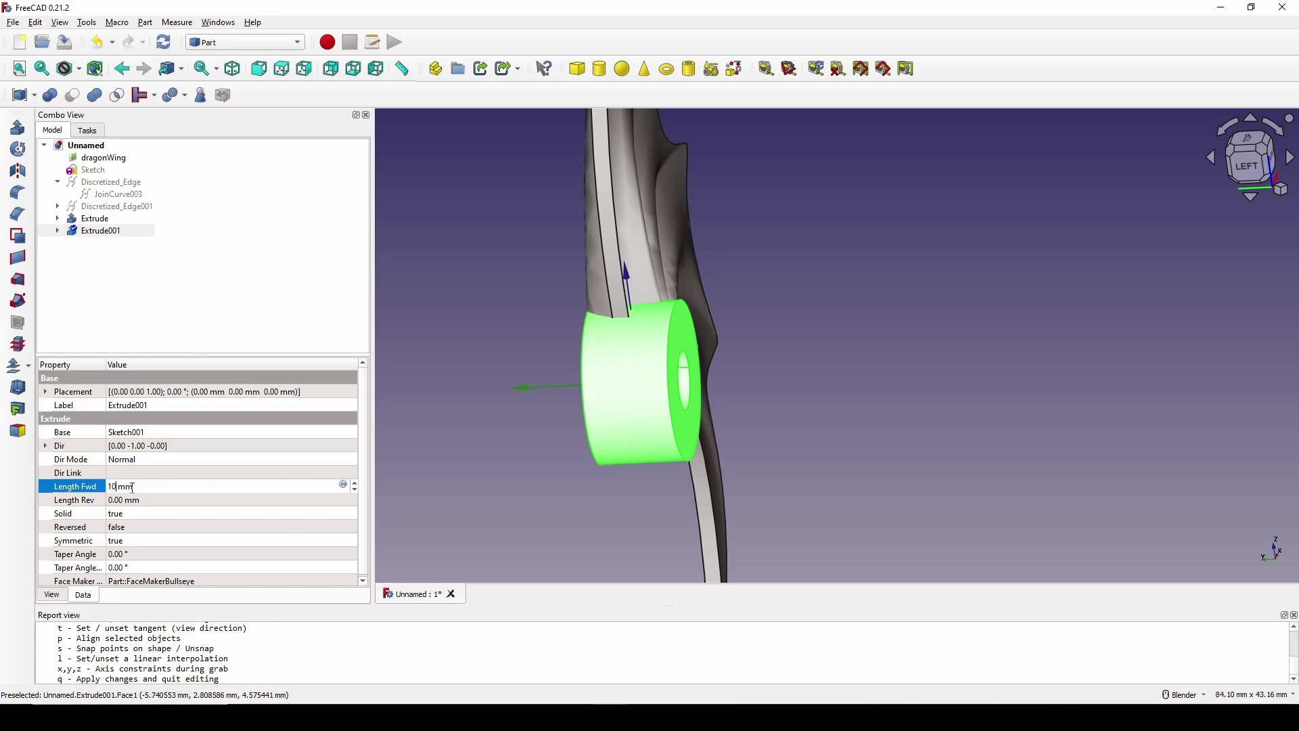
key("Return")
middle_click_drag(570, 345, 602, 350)
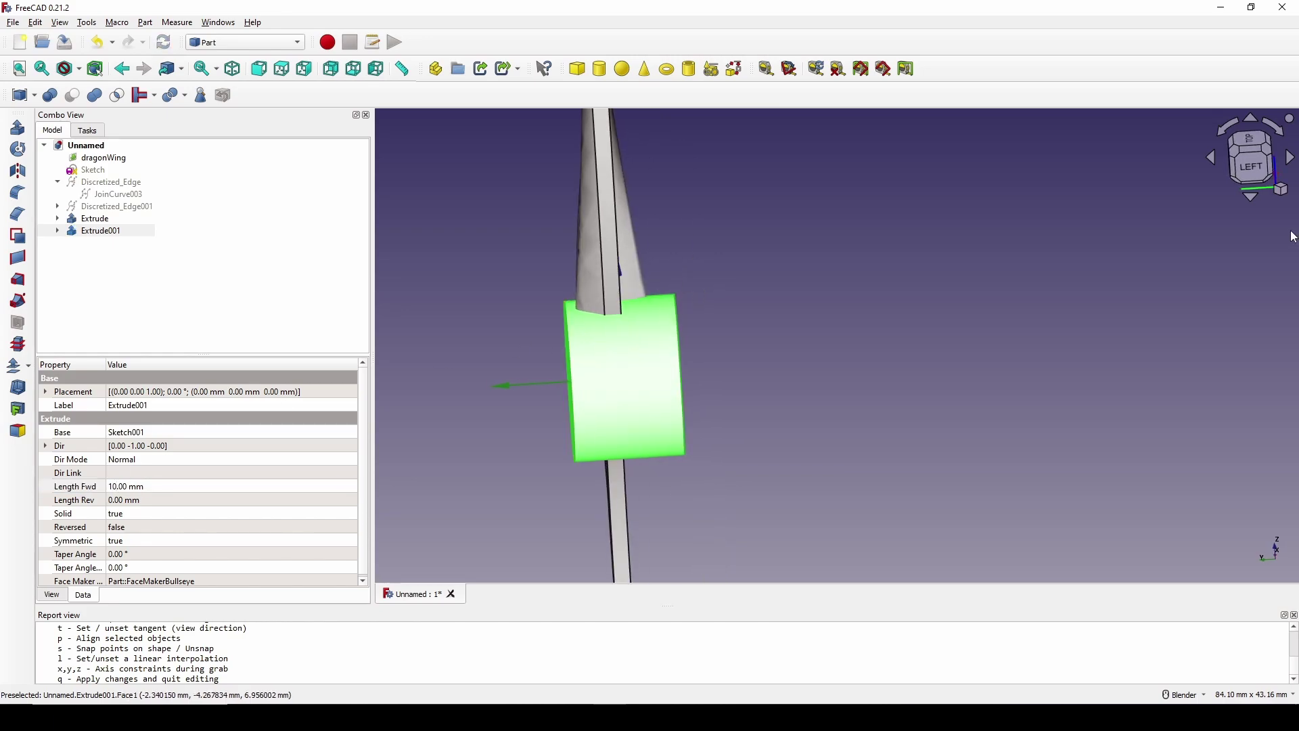
Step: Transform the ring extrusion in the left view, moving it 1 mm in the positive Y direction, and check its fit against the wing
left_click(1262, 175)
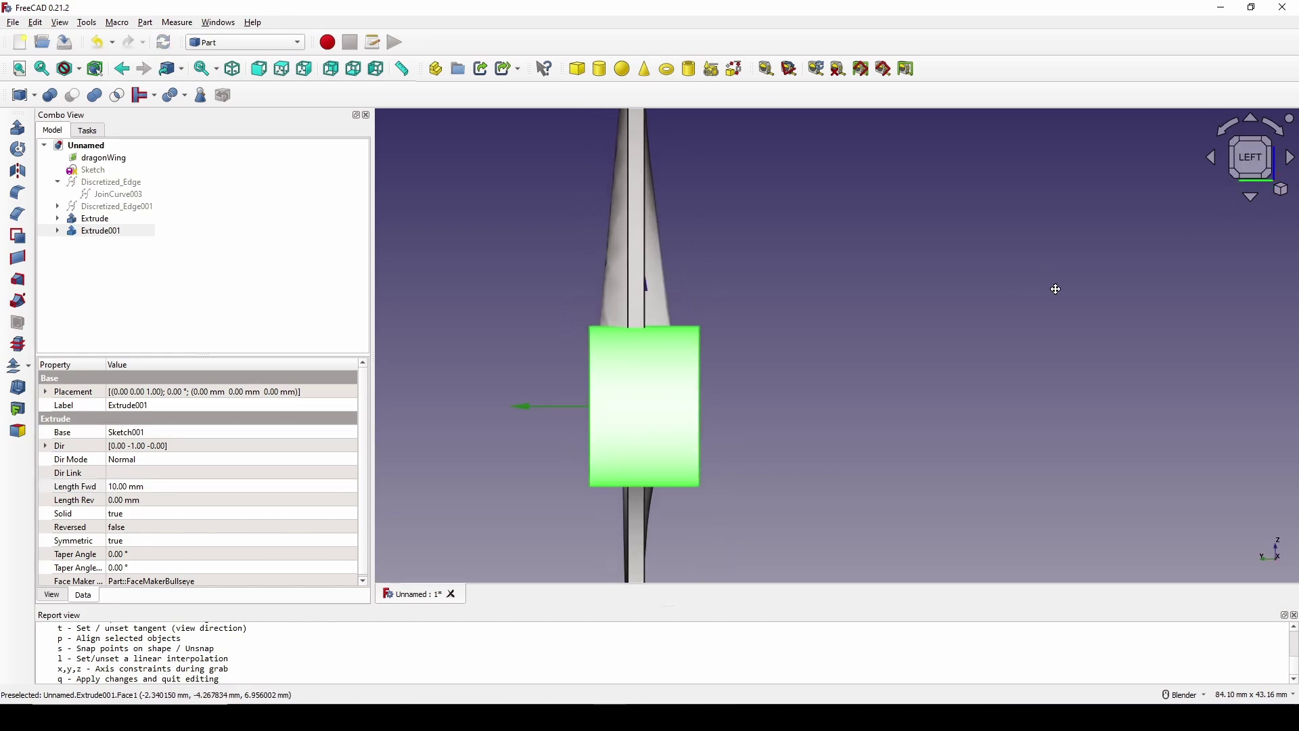
right_click(100, 234)
left_click(168, 242)
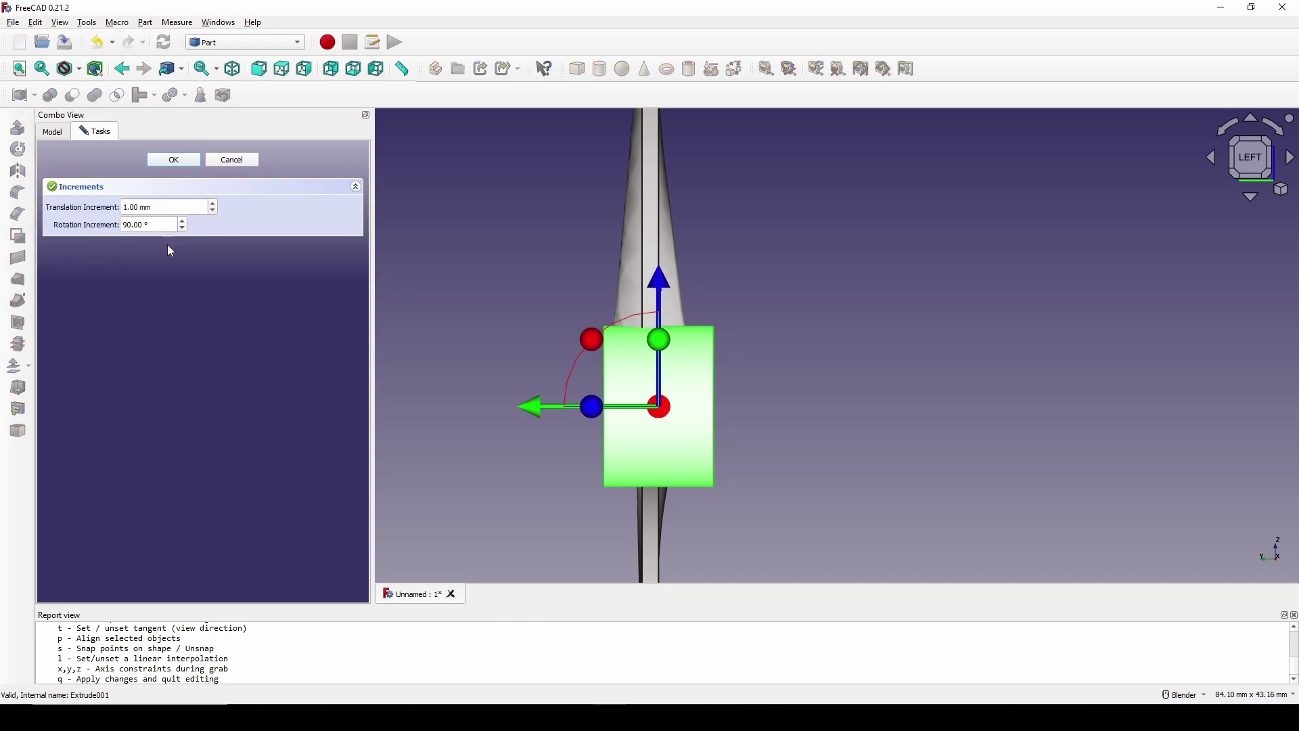
scroll(657, 330, "up", 1)
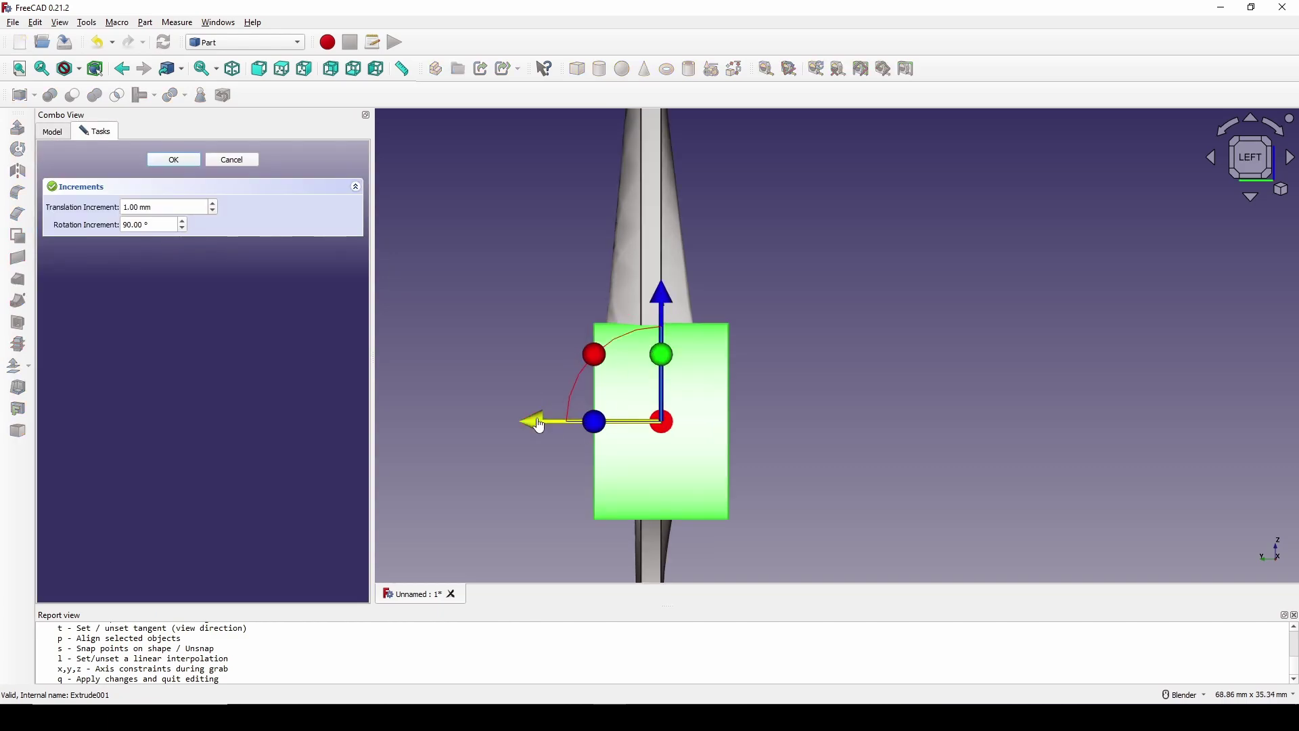
left_click_drag(535, 425, 532, 425)
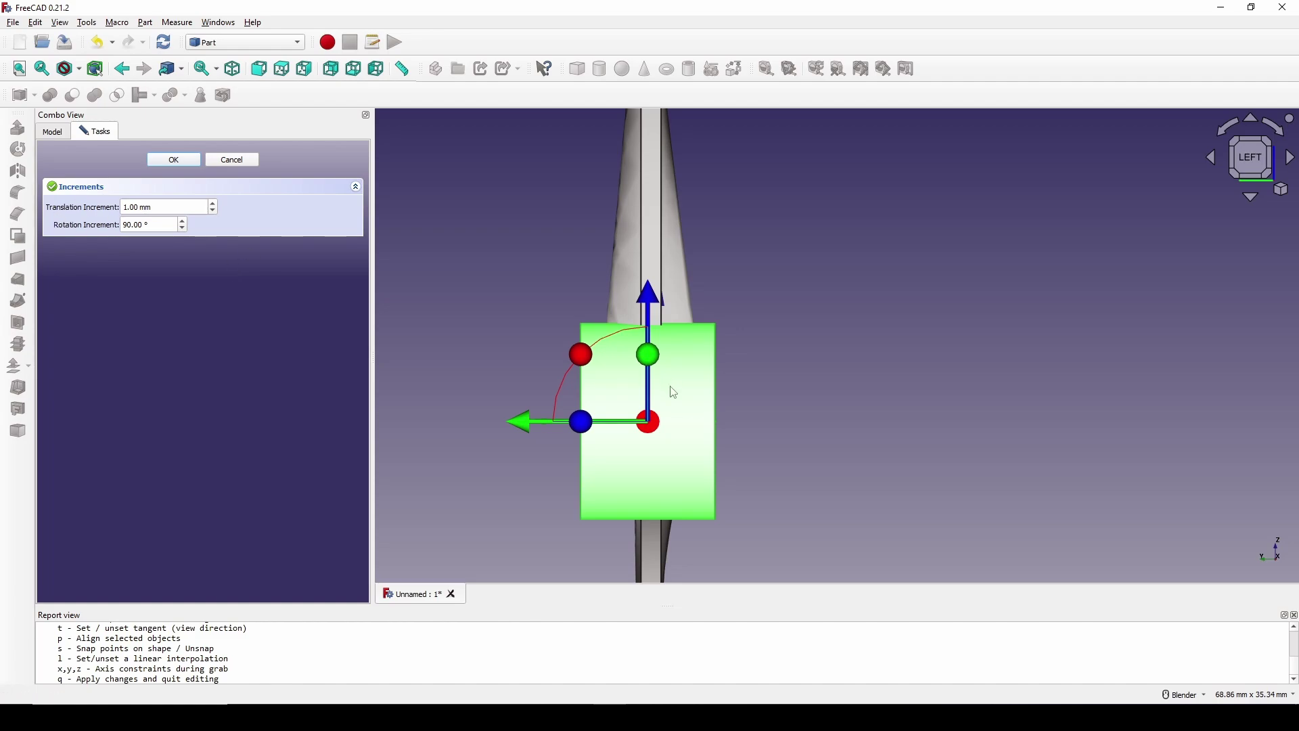
scroll(670, 392, "down", 2)
middle_click_drag(670, 392, 490, 394)
middle_click_drag(747, 397, 671, 345)
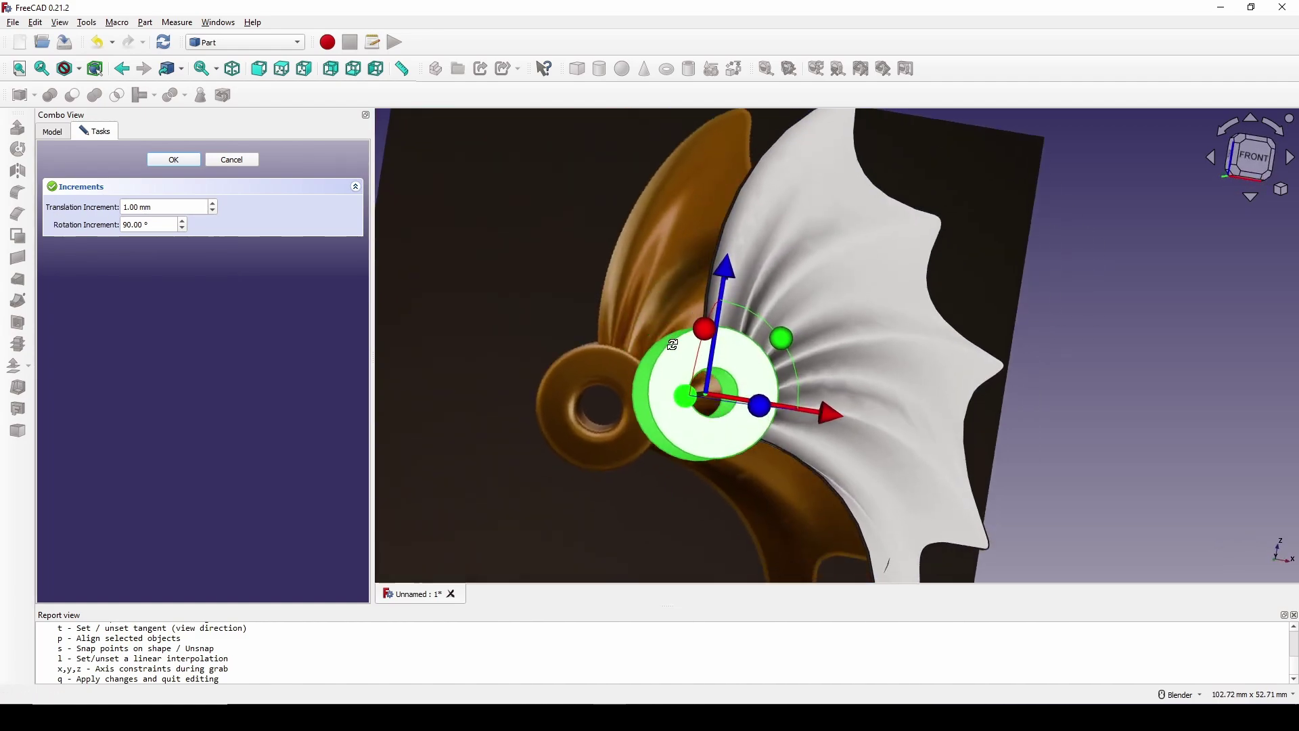
middle_click_drag(949, 352, 906, 354, "shift")
middle_click_drag(742, 371, 762, 423)
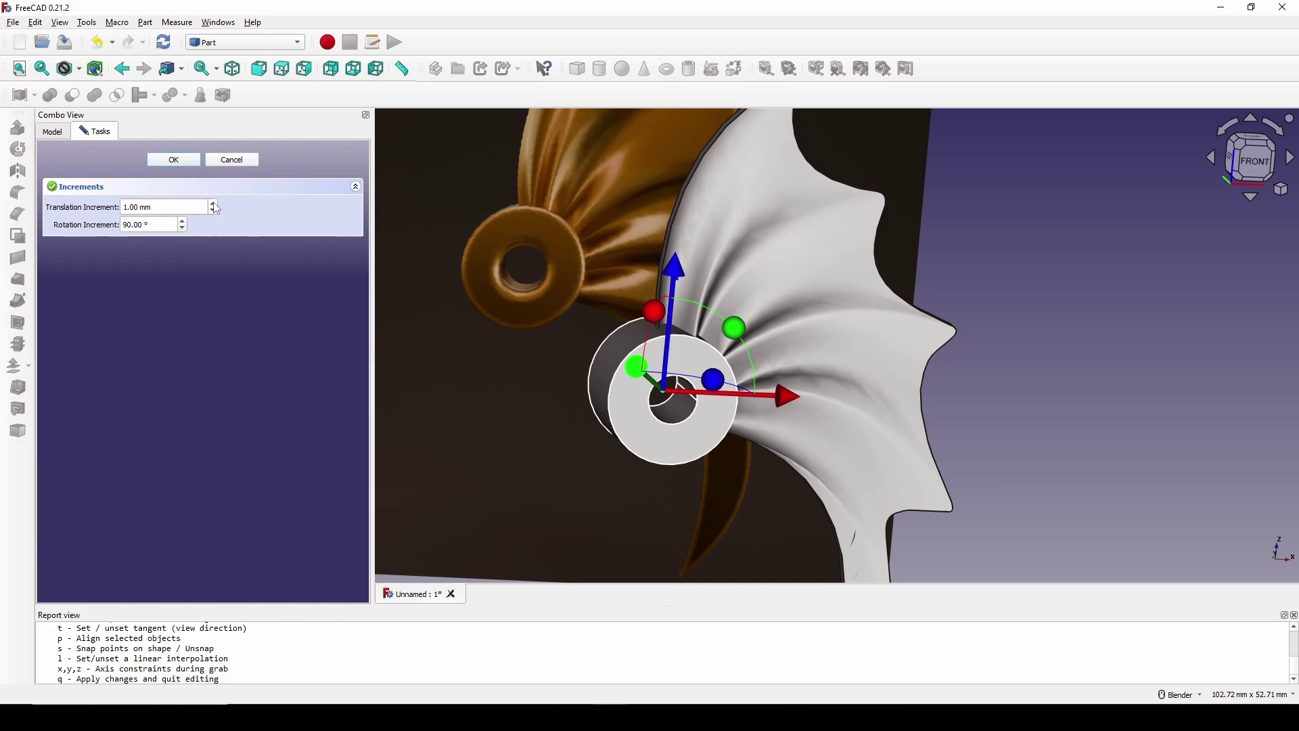
left_click(188, 163)
Step: Fillet the ring's two outer circular edges with a constant radius of 1 mm
middle_click_drag(795, 331, 706, 419)
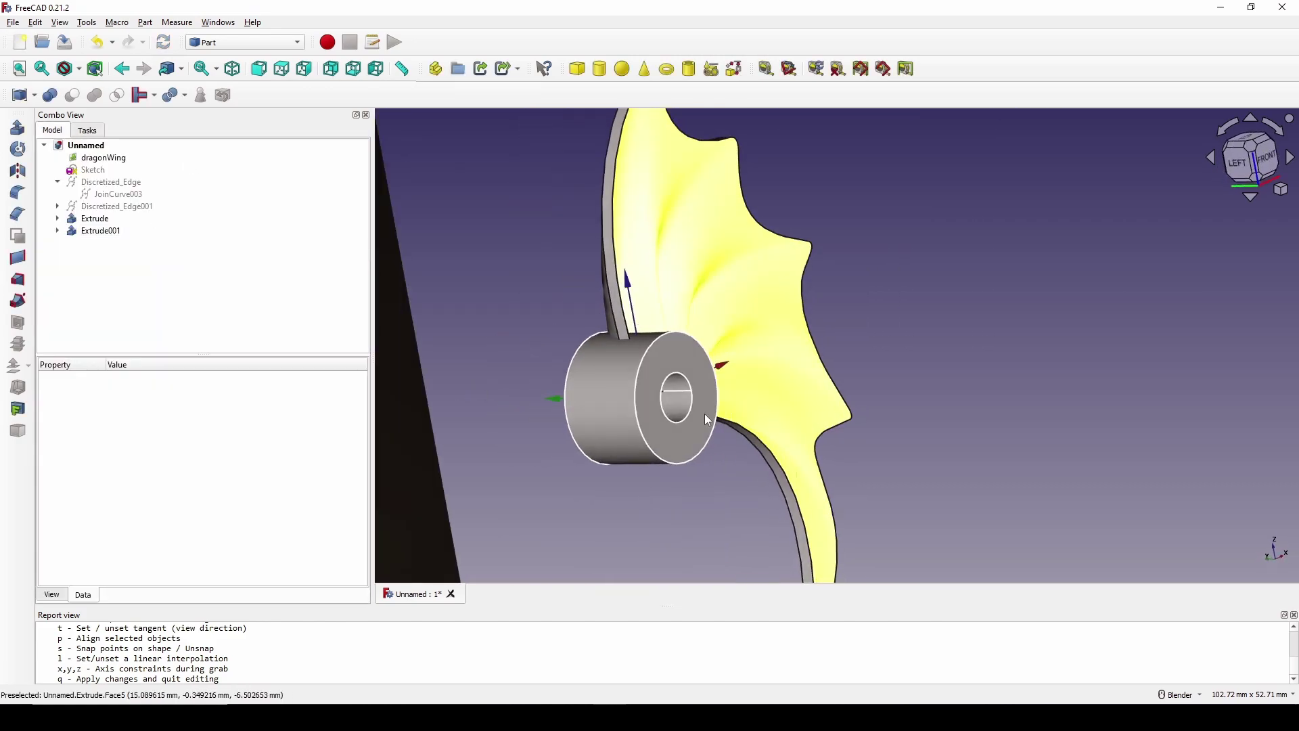
left_click(639, 411)
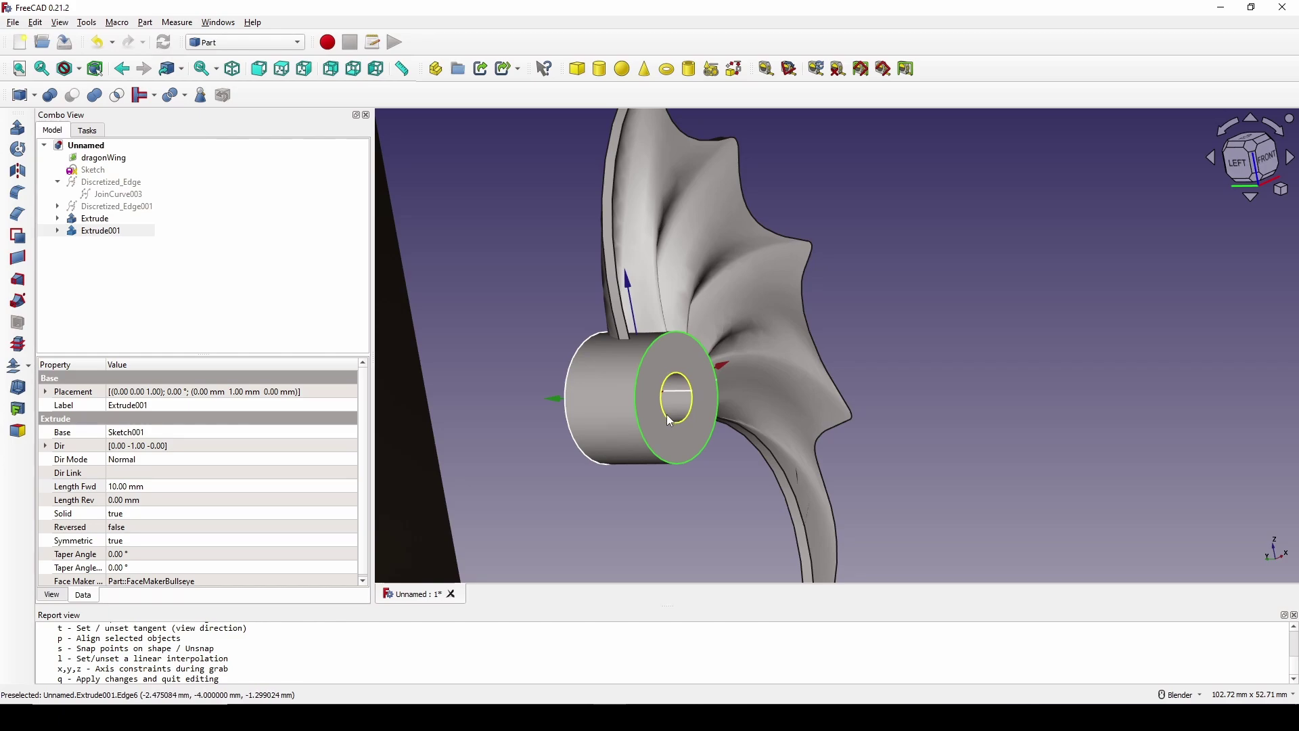
middle_click_drag(613, 412, 597, 403)
left_click(886, 357)
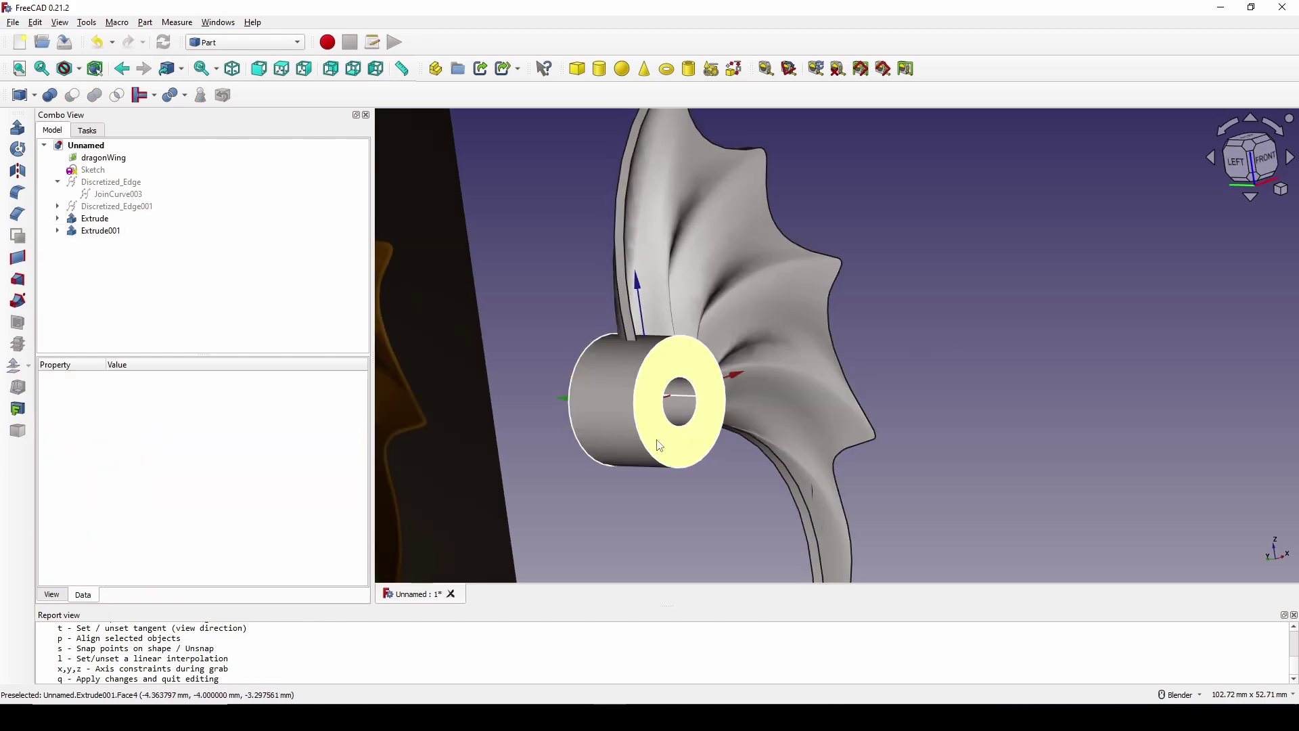
left_click(661, 446)
middle_click_drag(636, 359, 484, 431)
middle_click_drag(696, 370, 663, 365)
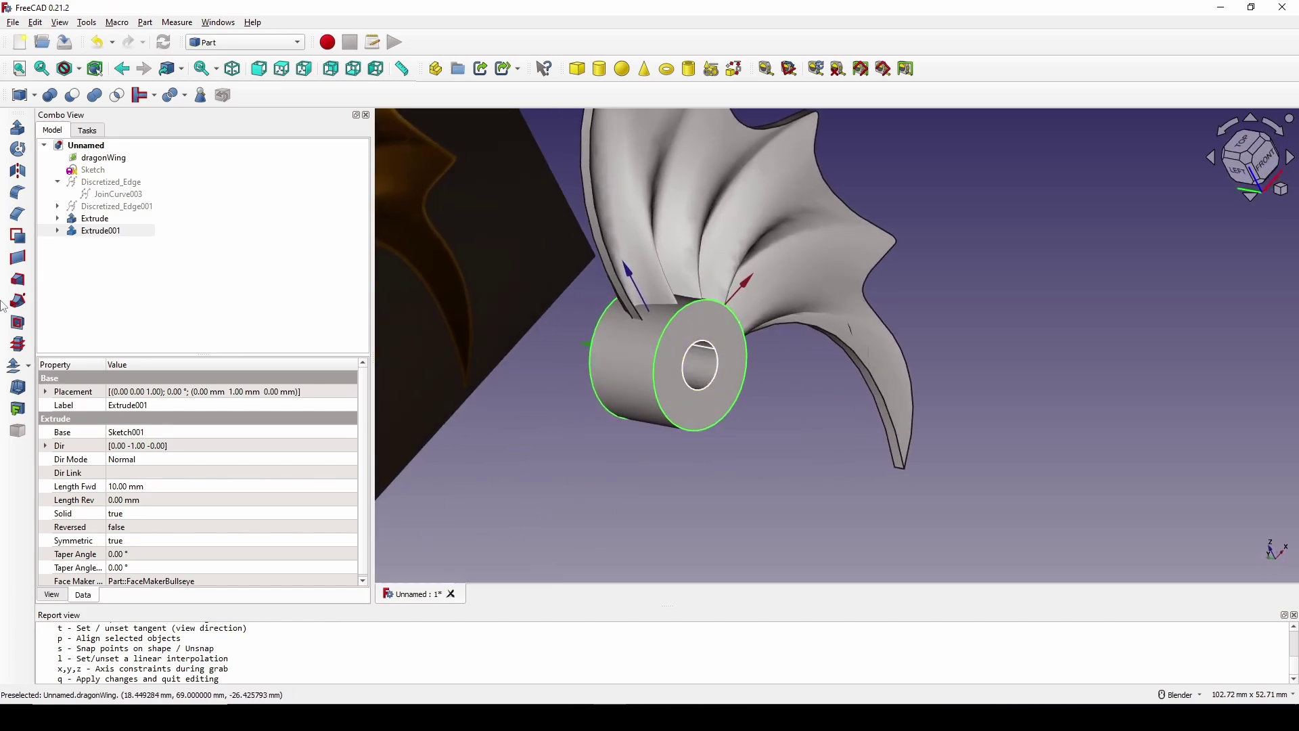
left_click(18, 192)
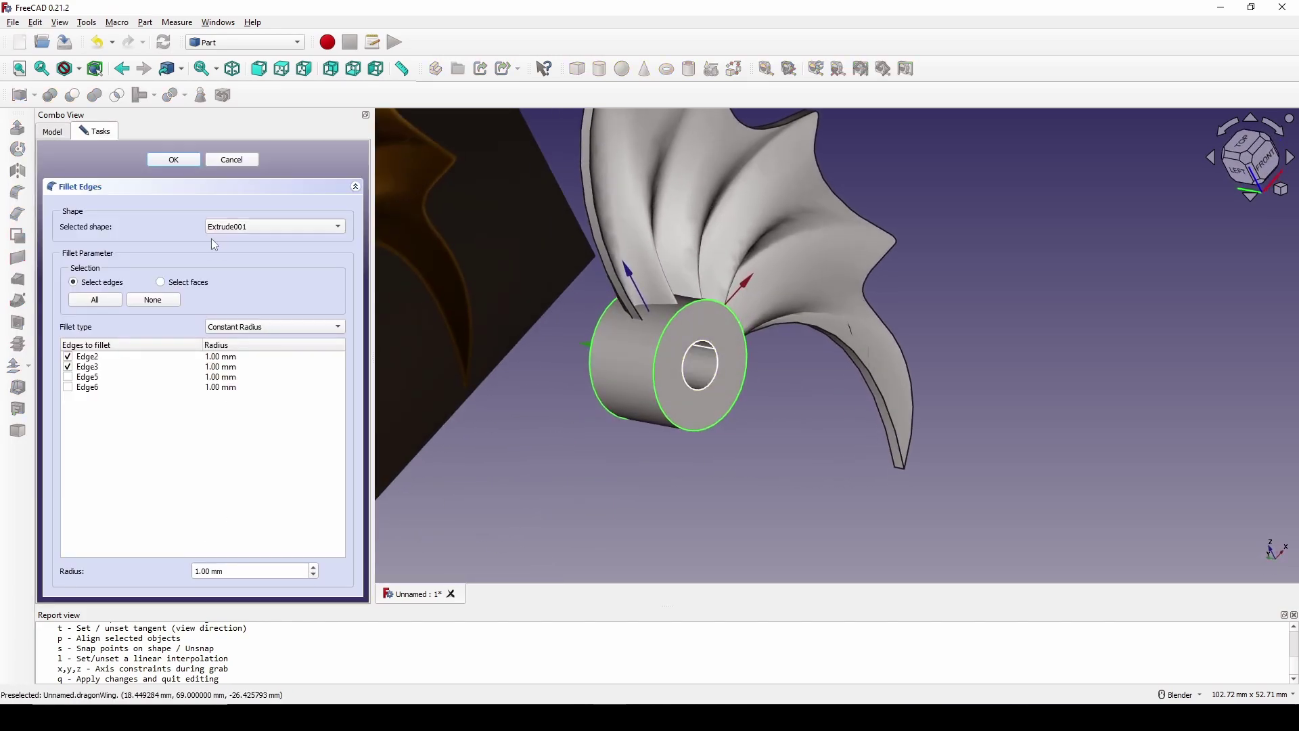
left_click(174, 159)
Step: Fillet the two circular edges of the ring's centre hole with a constant radius of 3 mm
middle_click_drag(502, 297, 514, 339)
scroll(691, 364, "up", 3)
left_click(653, 357)
left_click(613, 347)
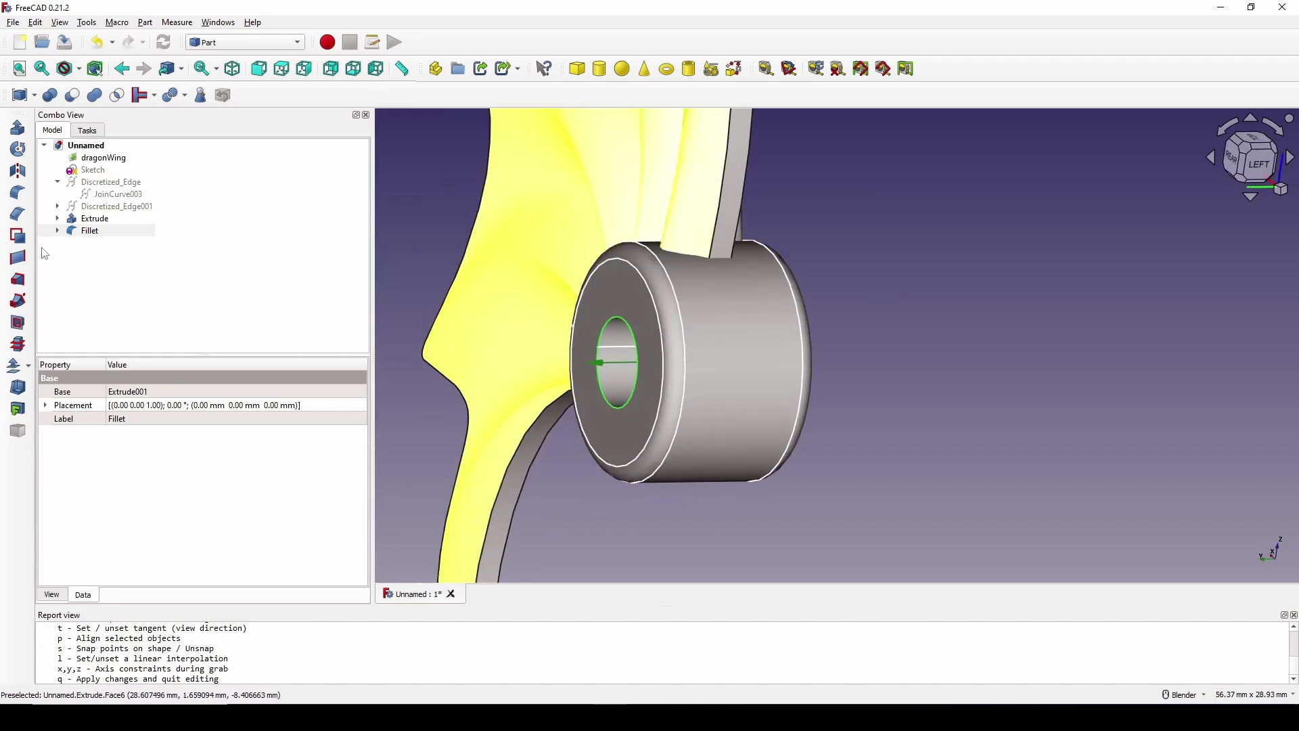
left_click(18, 194)
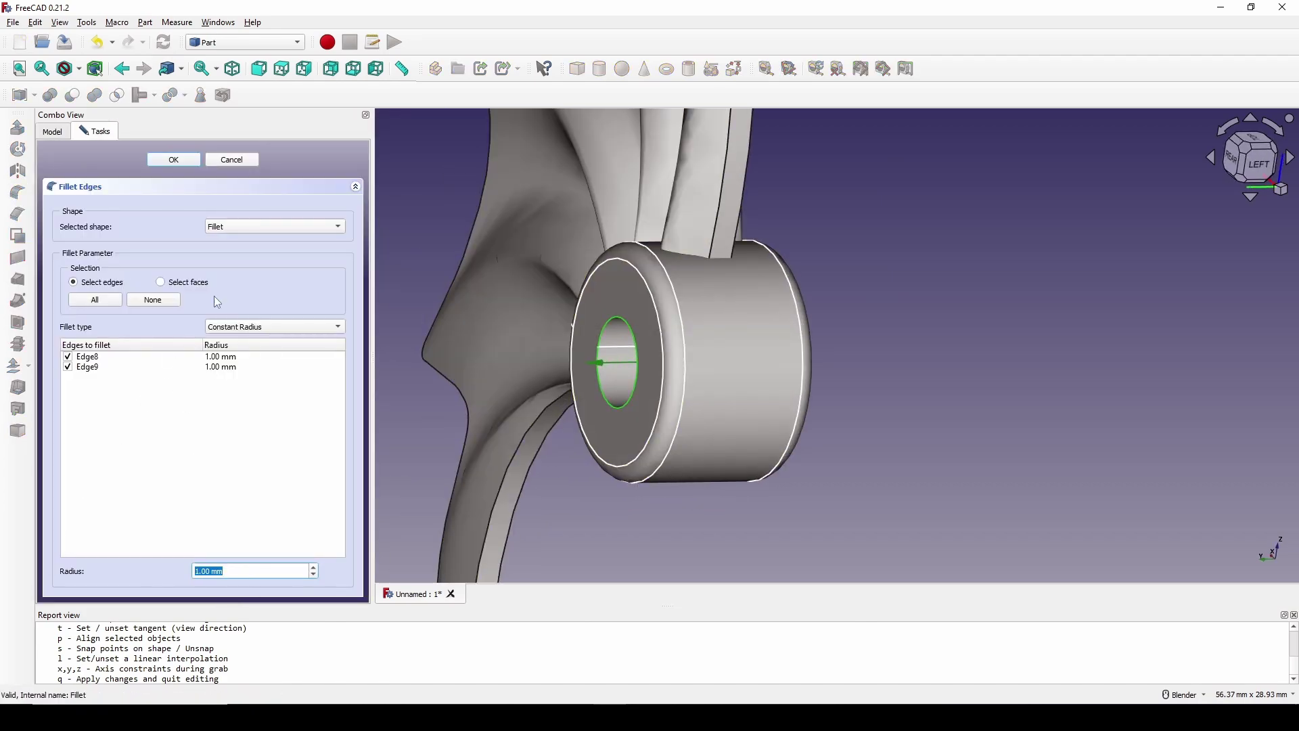
left_click(173, 160)
middle_click_drag(631, 334, 514, 406)
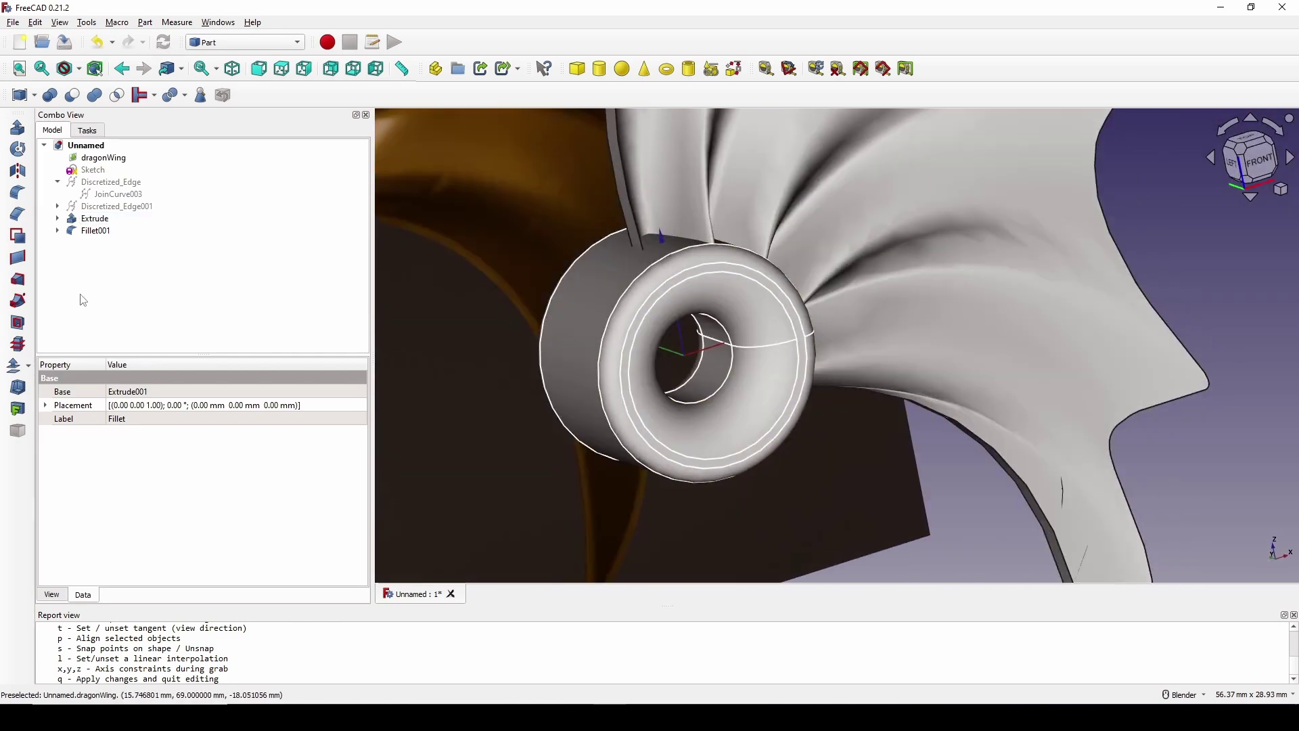
Step: Reduce the centre hole fillet's radius first to 2 mm and finally to 1.5 mm
double_click(98, 232)
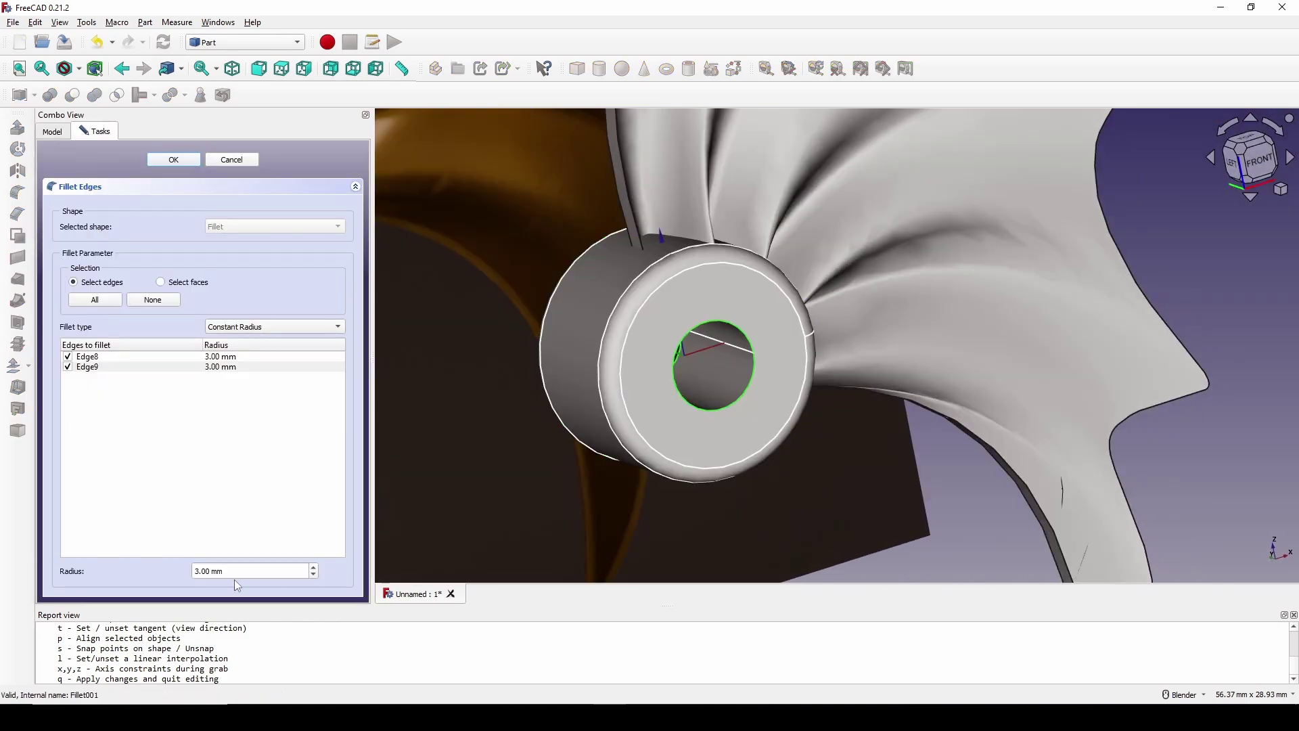
left_click(180, 163)
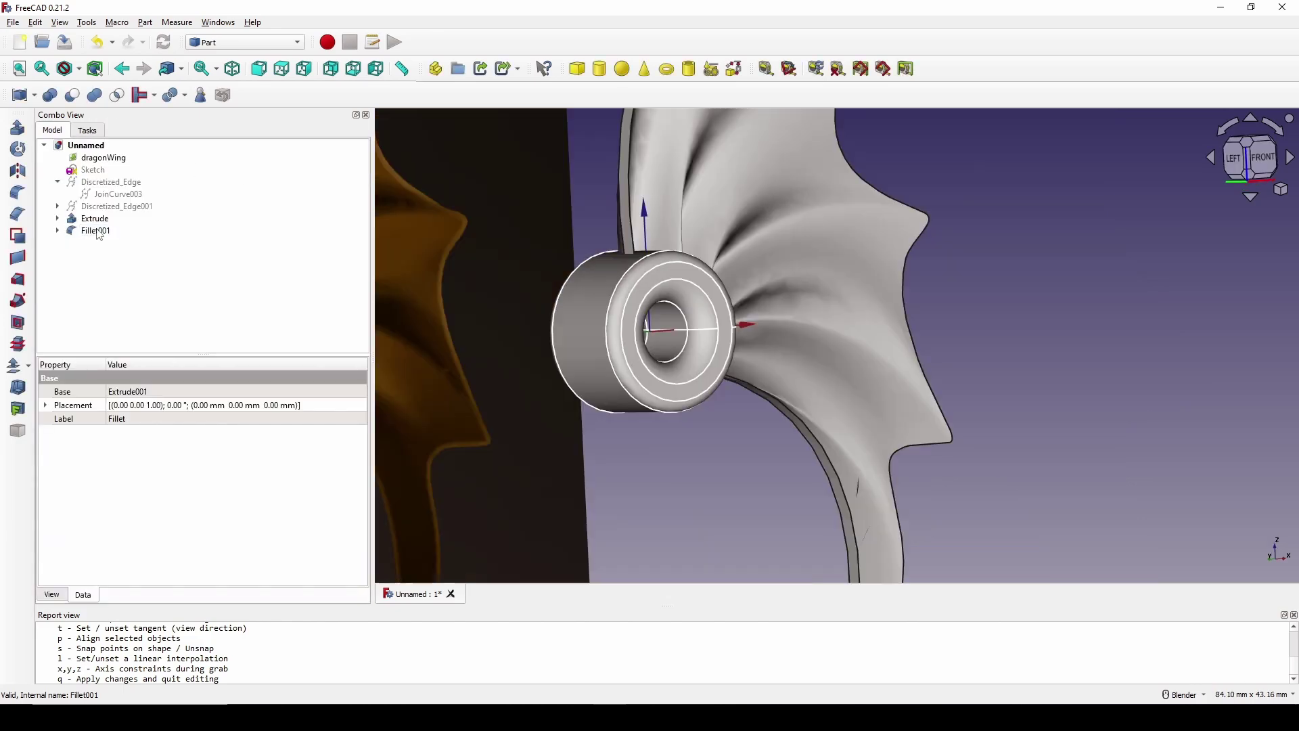
double_click(111, 237)
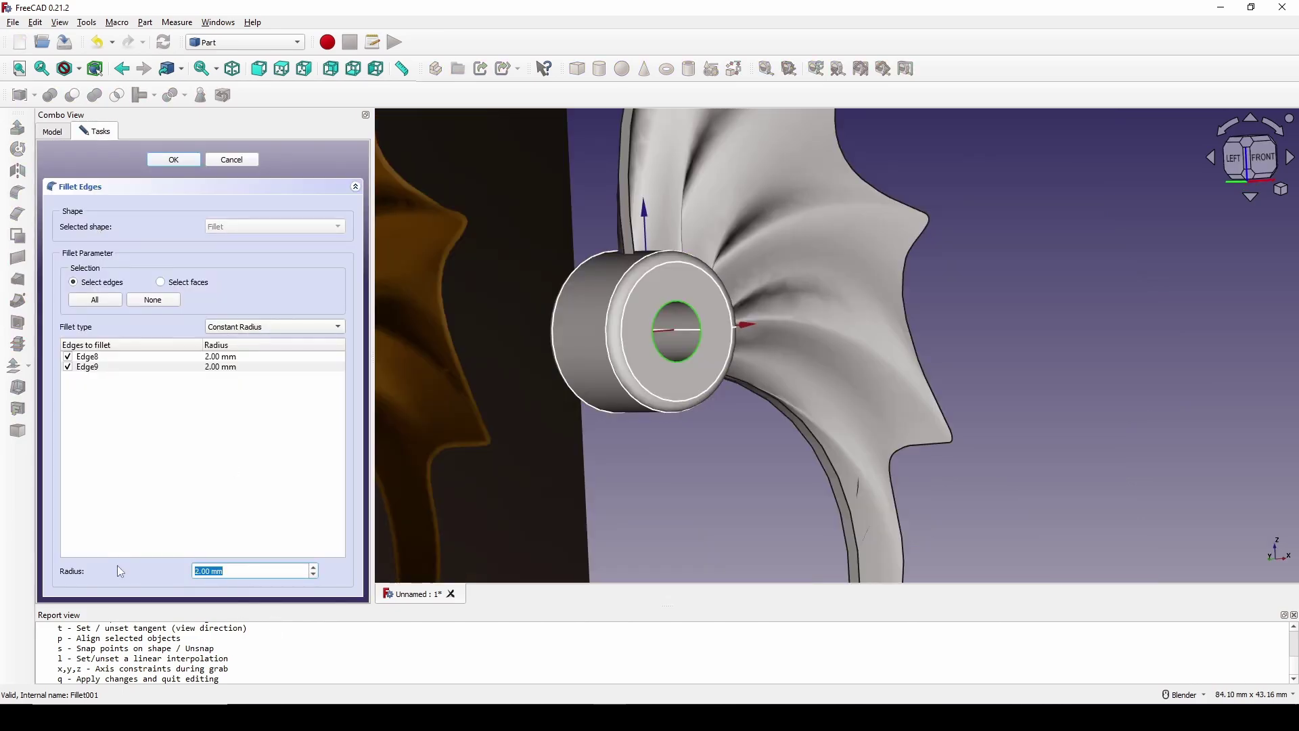
type("1.5")
left_click(173, 159)
double_click(108, 237)
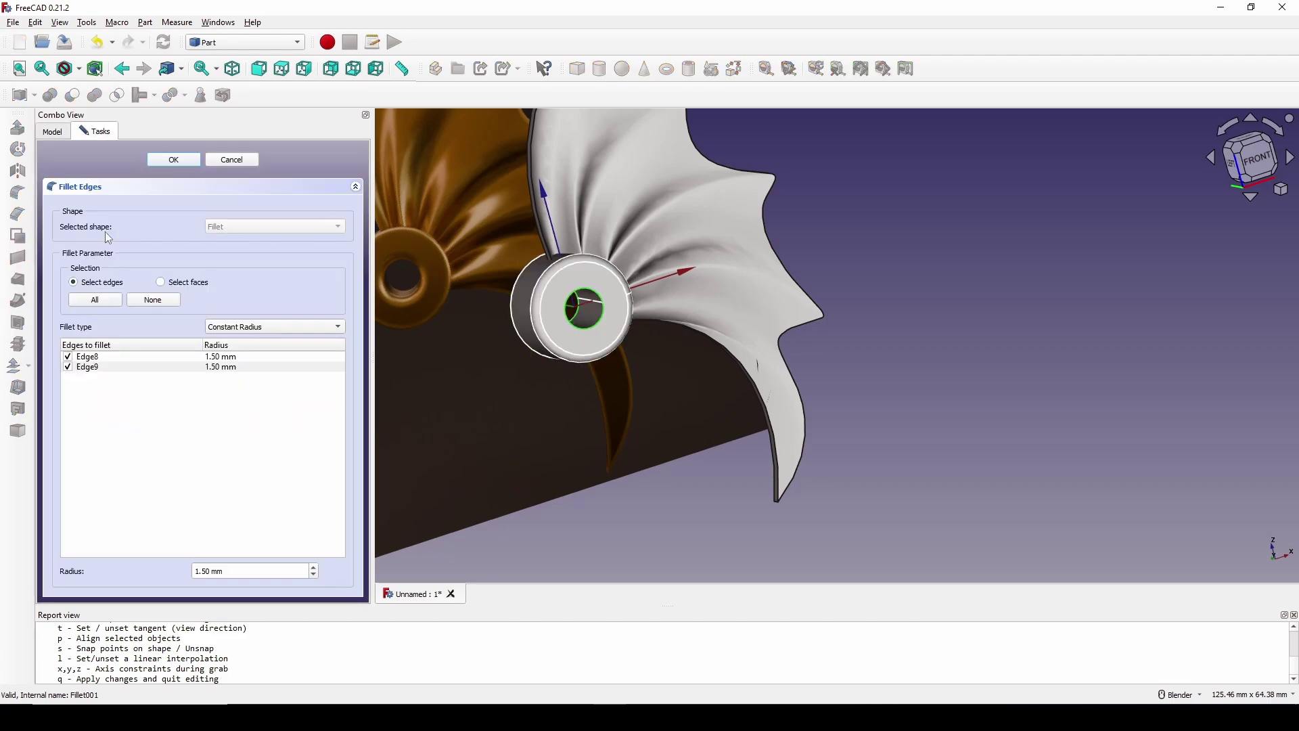
left_click(173, 160)
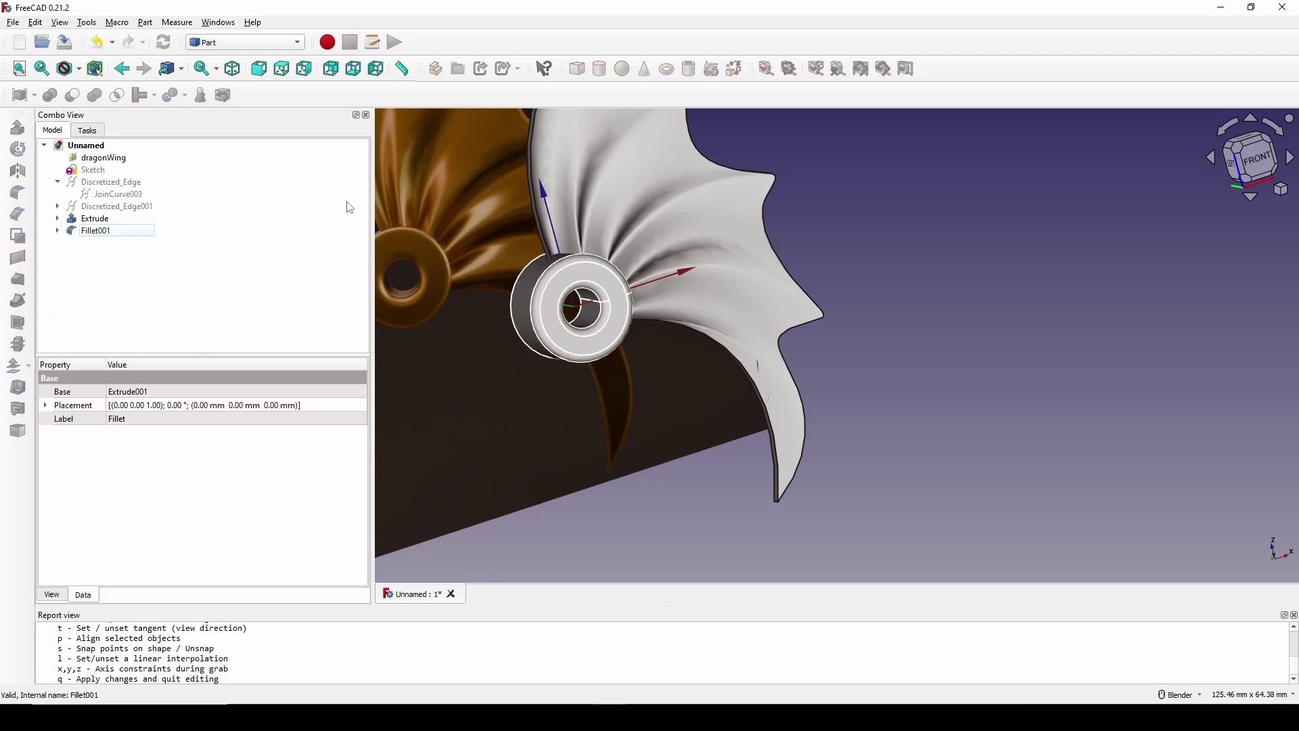
Step: Fuse the wing extrusion and the filleted ring into one solid with a Boolean union
middle_click_drag(875, 342, 784, 373)
scroll(737, 438, "up", 2)
middle_click_drag(761, 484, 609, 424)
left_click(99, 218)
left_click(101, 230, "ctrl")
left_click(95, 218)
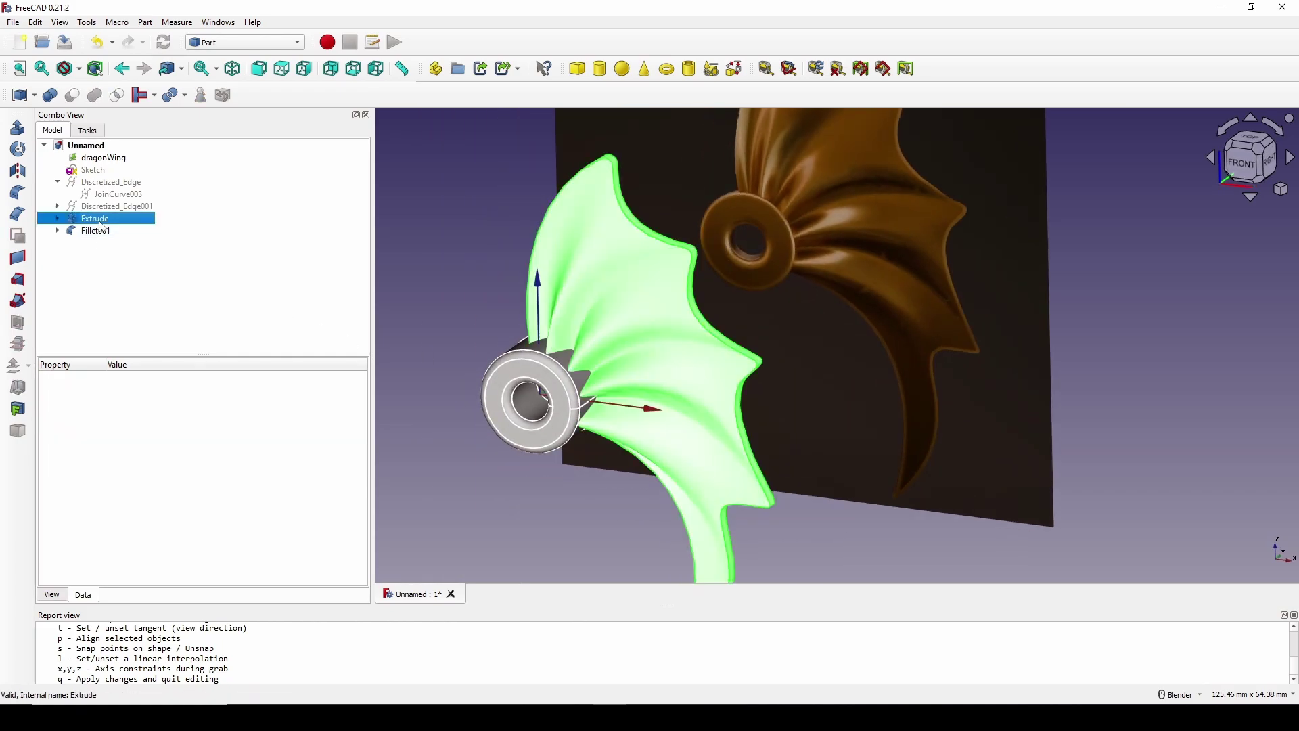
left_click(94, 230, "ctrl")
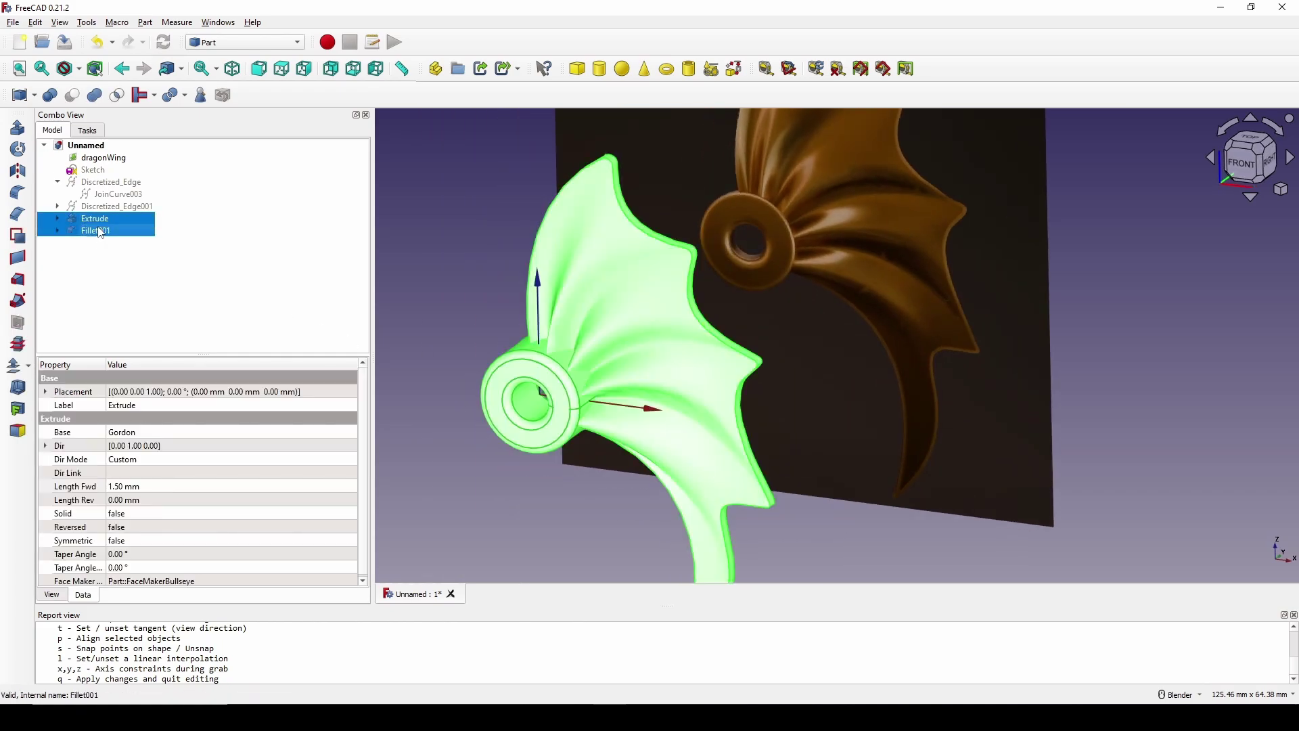
left_click(95, 96)
middle_click_drag(626, 425, 650, 413)
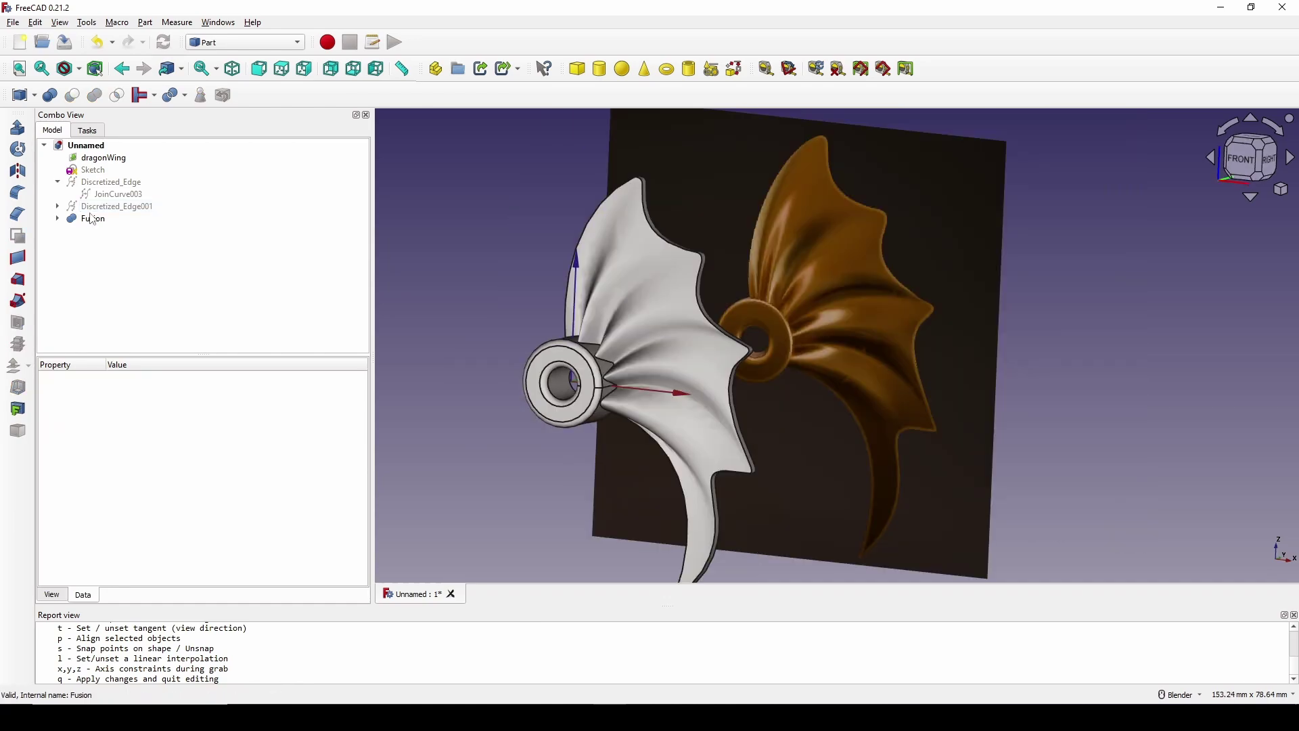
Step: Set the fused wing's display deviation to 0.01 for a smoother appearance
left_click(93, 219)
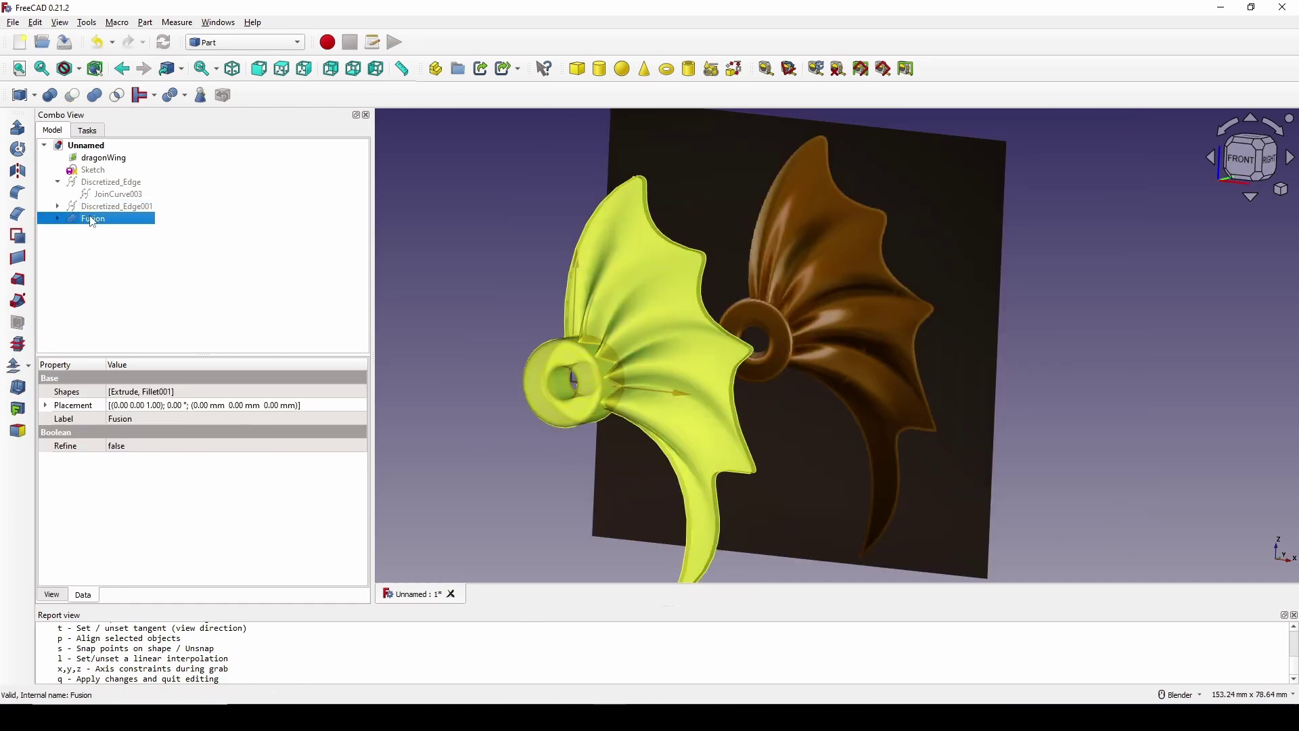
left_click(52, 594)
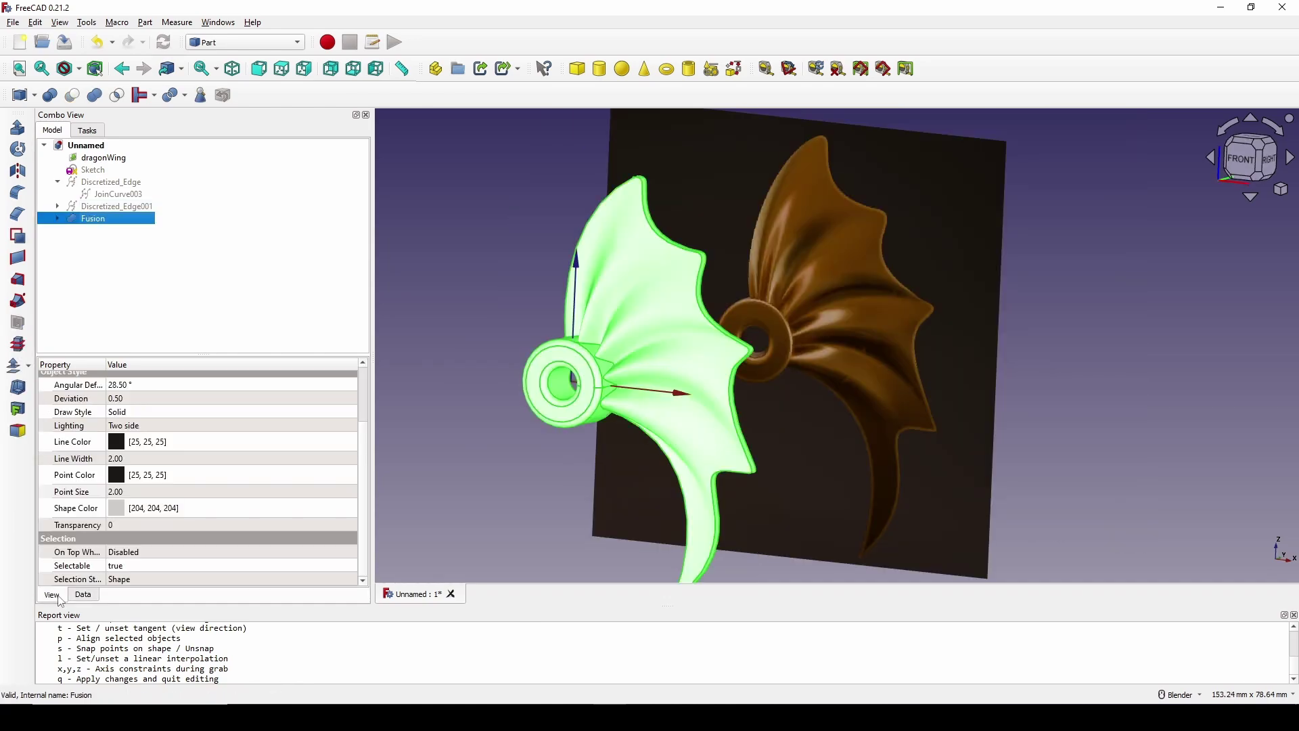
left_click(140, 399)
type("0.")
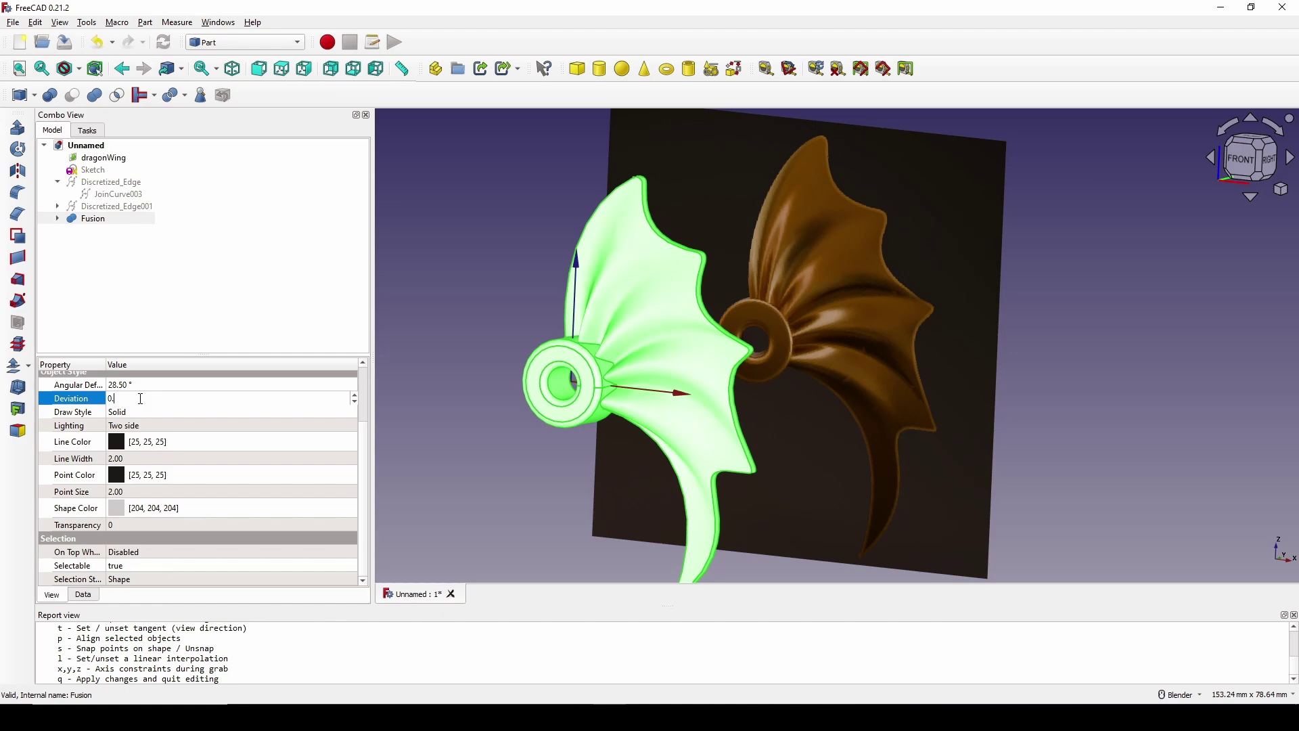
type("1")
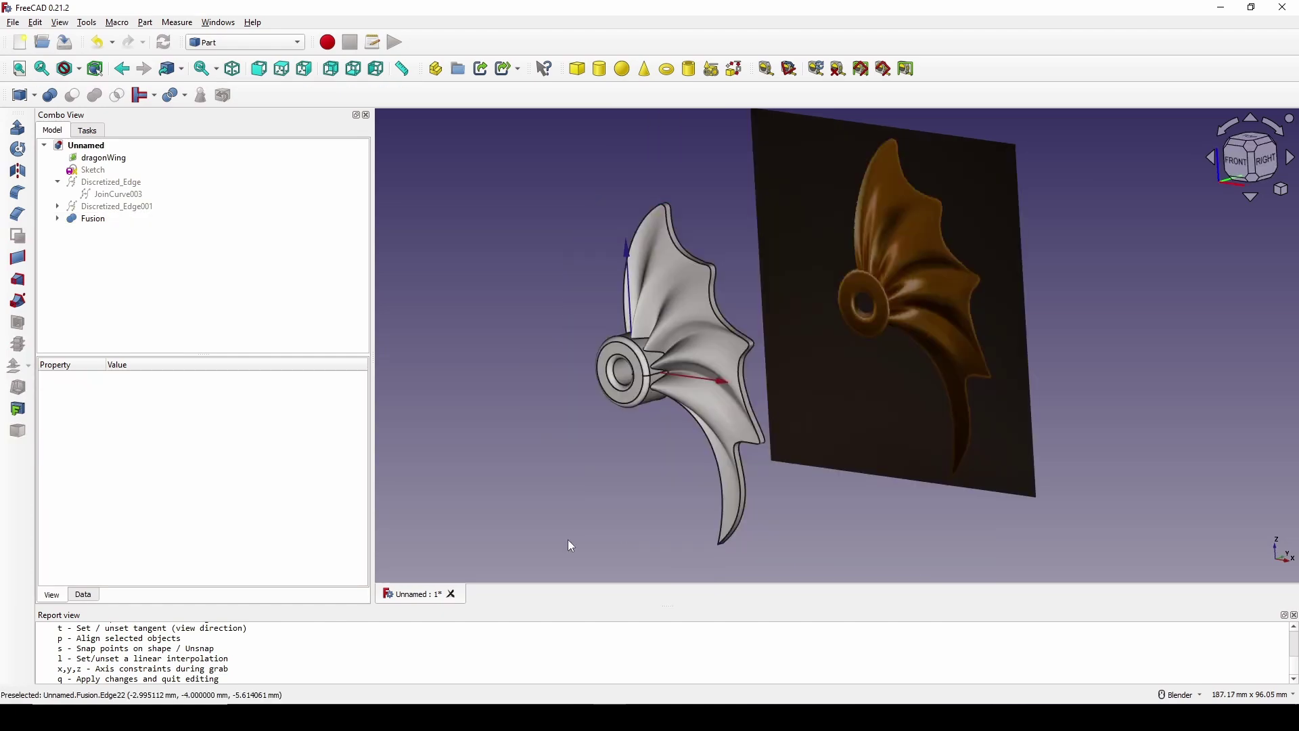
middle_click_drag(508, 392, 489, 398, "shift")
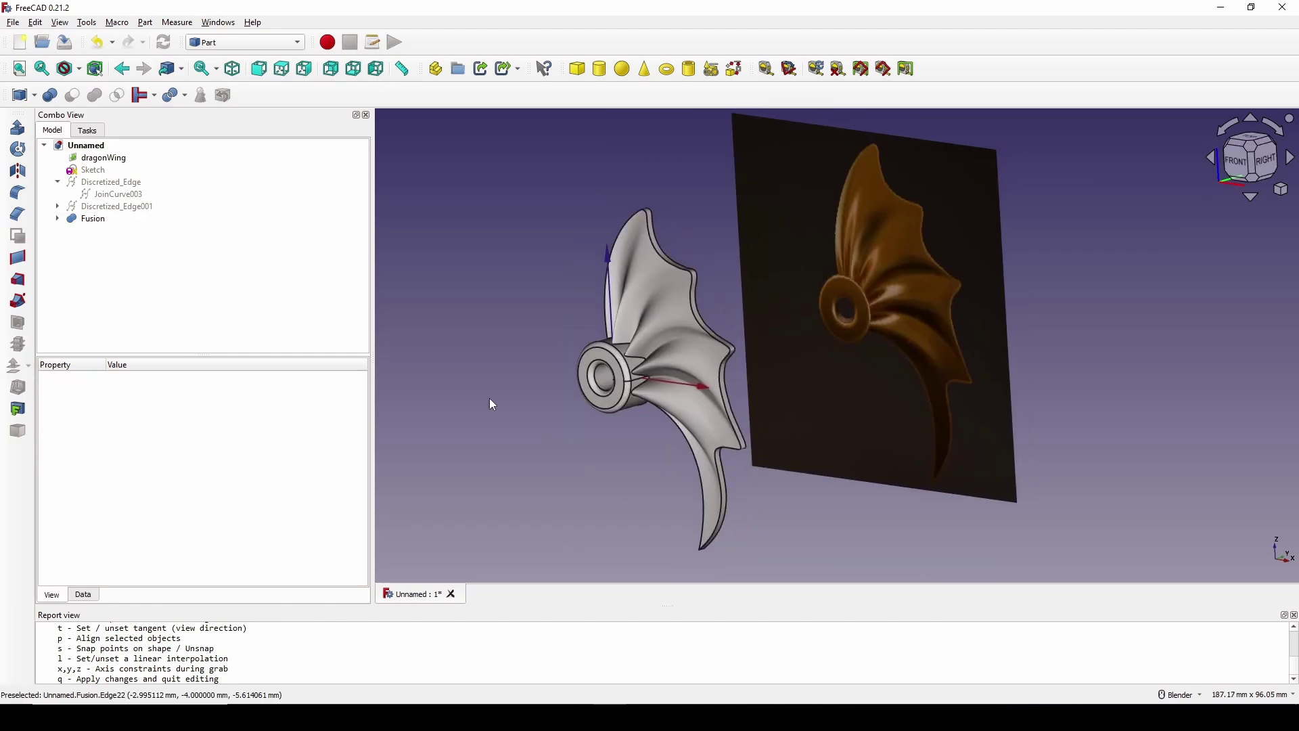
Step: Apply the Gold material to the fused wing in its display properties and compare the model with the reference image
left_click(100, 220)
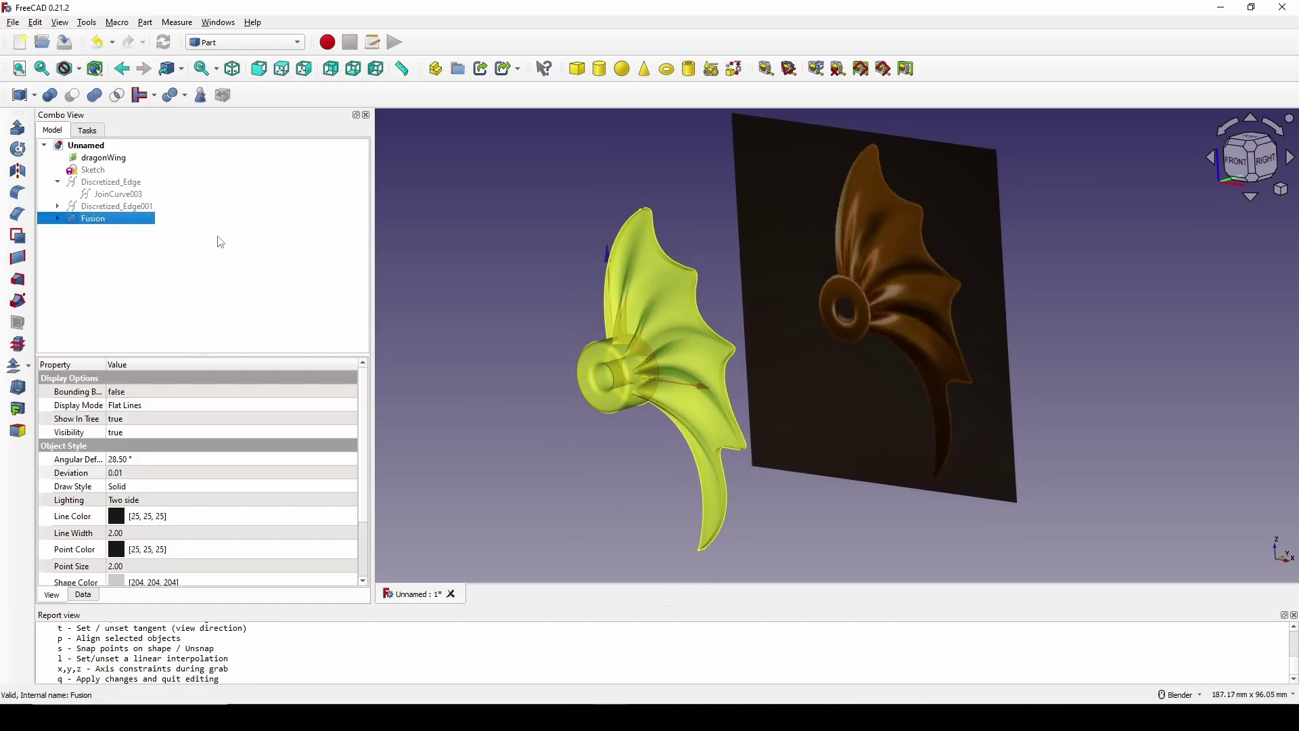
key("ctrl+d")
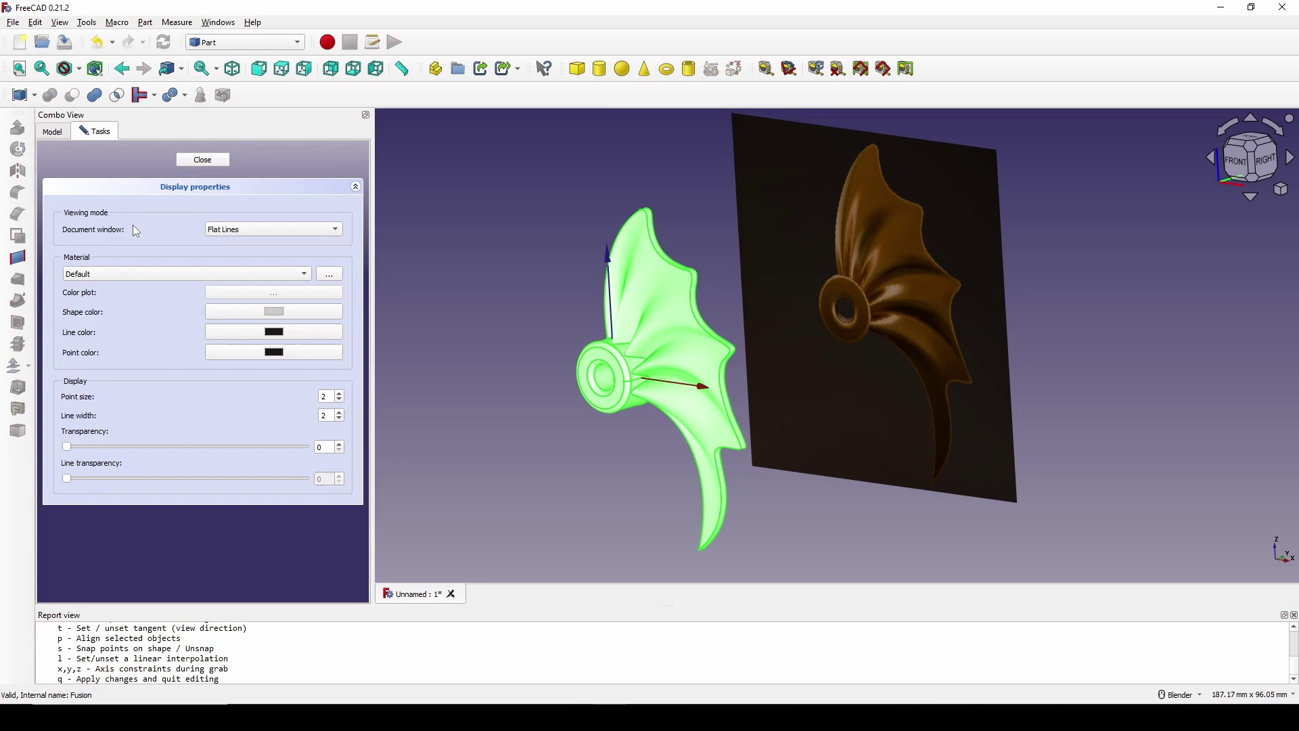
left_click(157, 275)
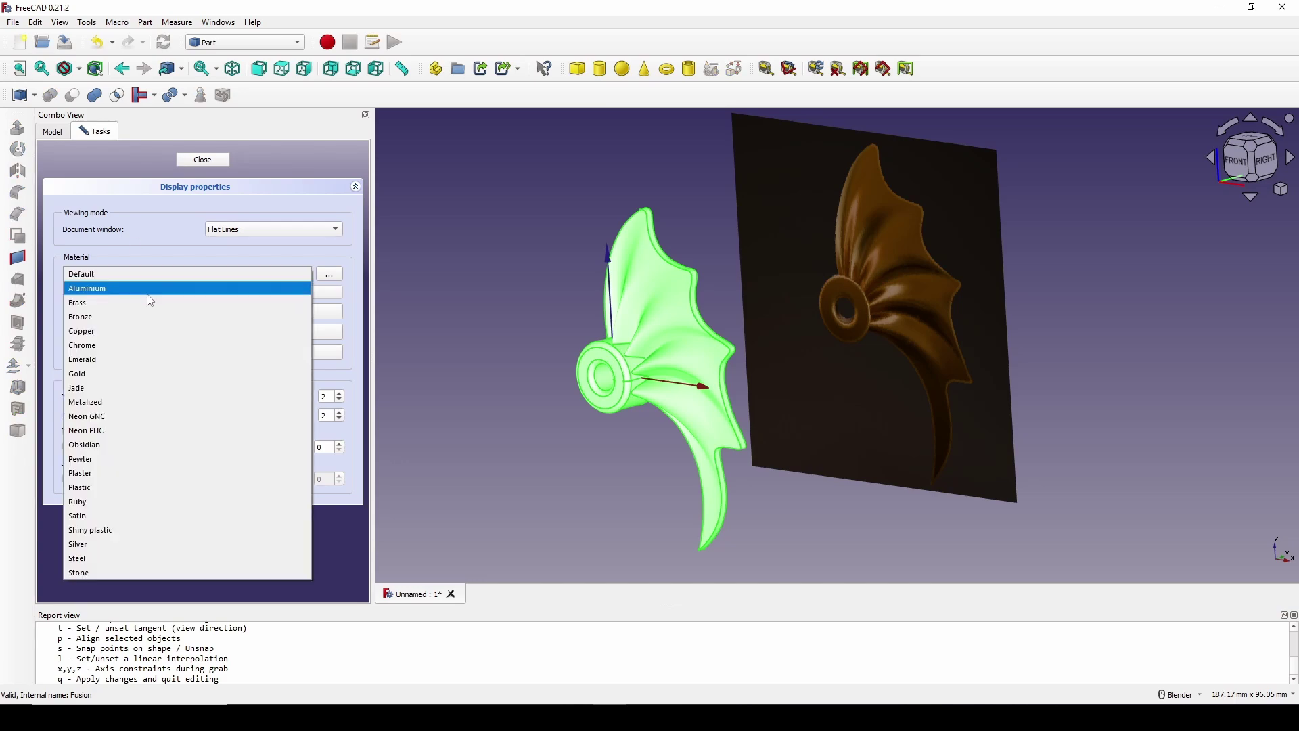
left_click(120, 373)
left_click(504, 360)
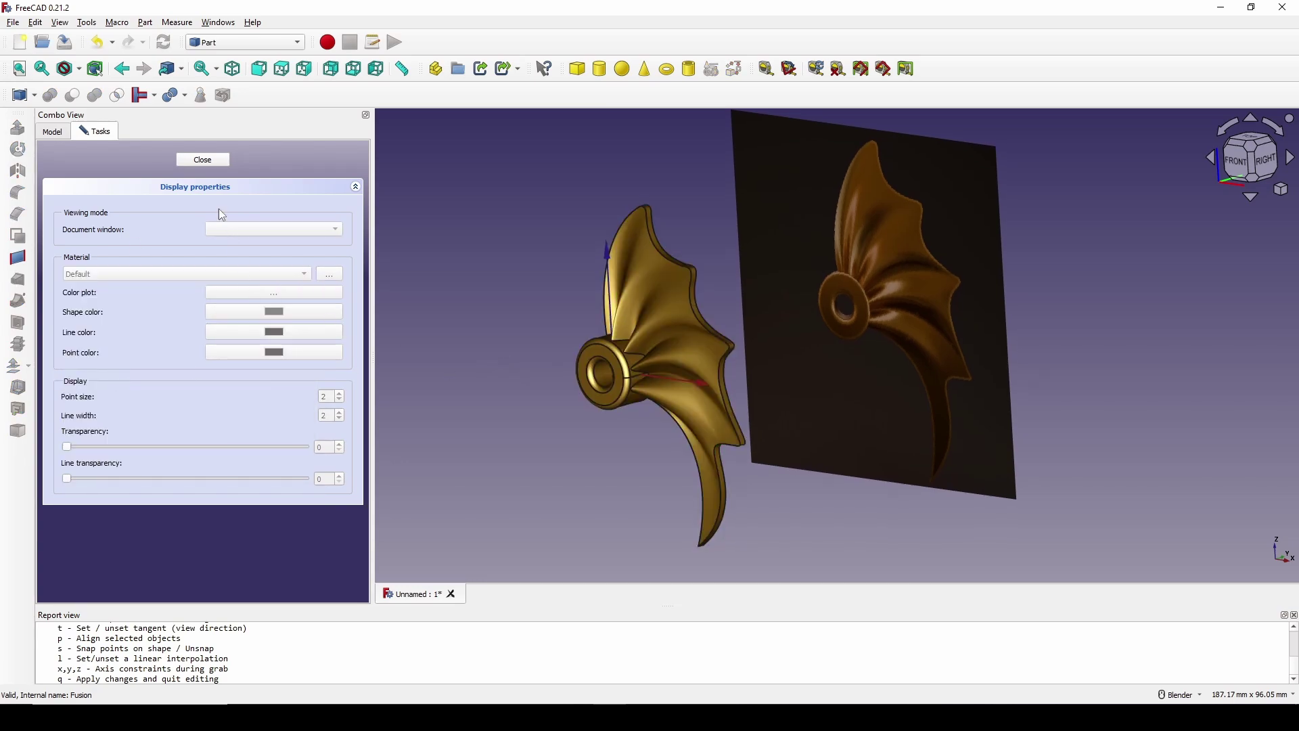
left_click(205, 164)
middle_click_drag(562, 278, 577, 301)
scroll(579, 303, "up", 2)
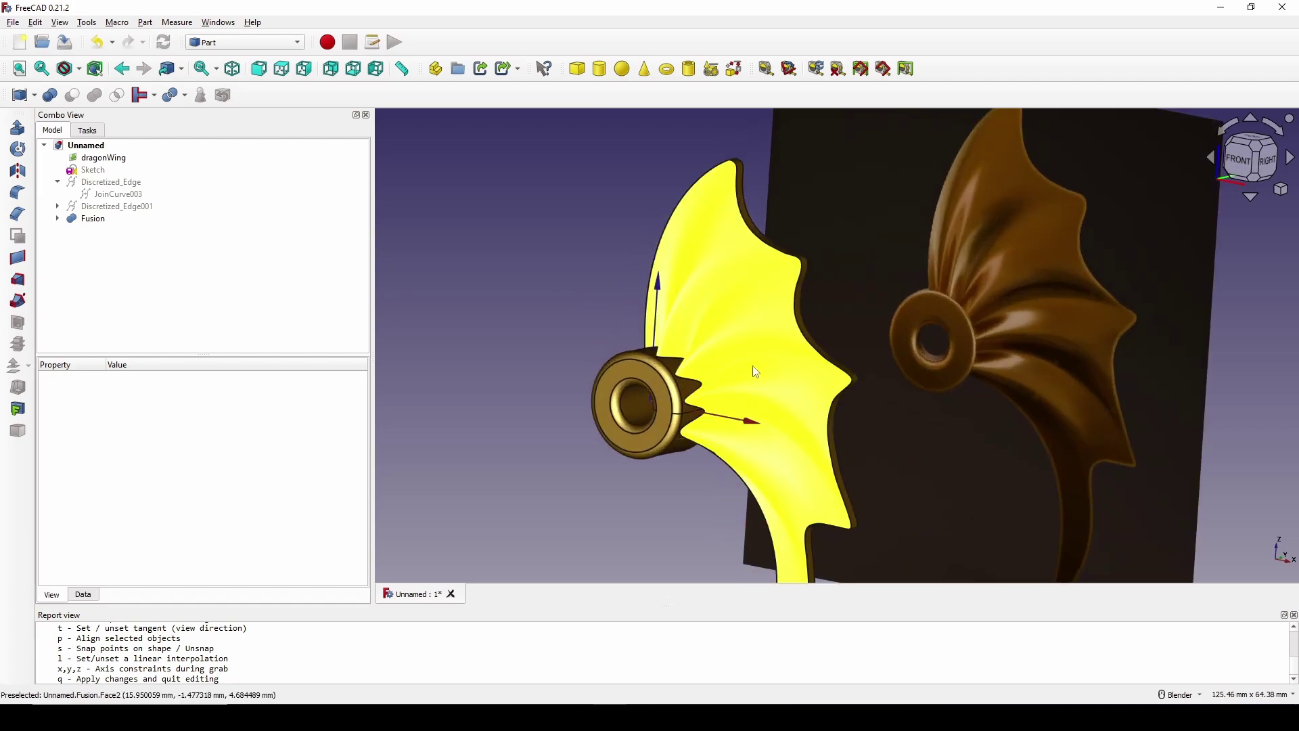
middle_click_drag(757, 371, 1002, 385)
scroll(1001, 384, "down", 2)
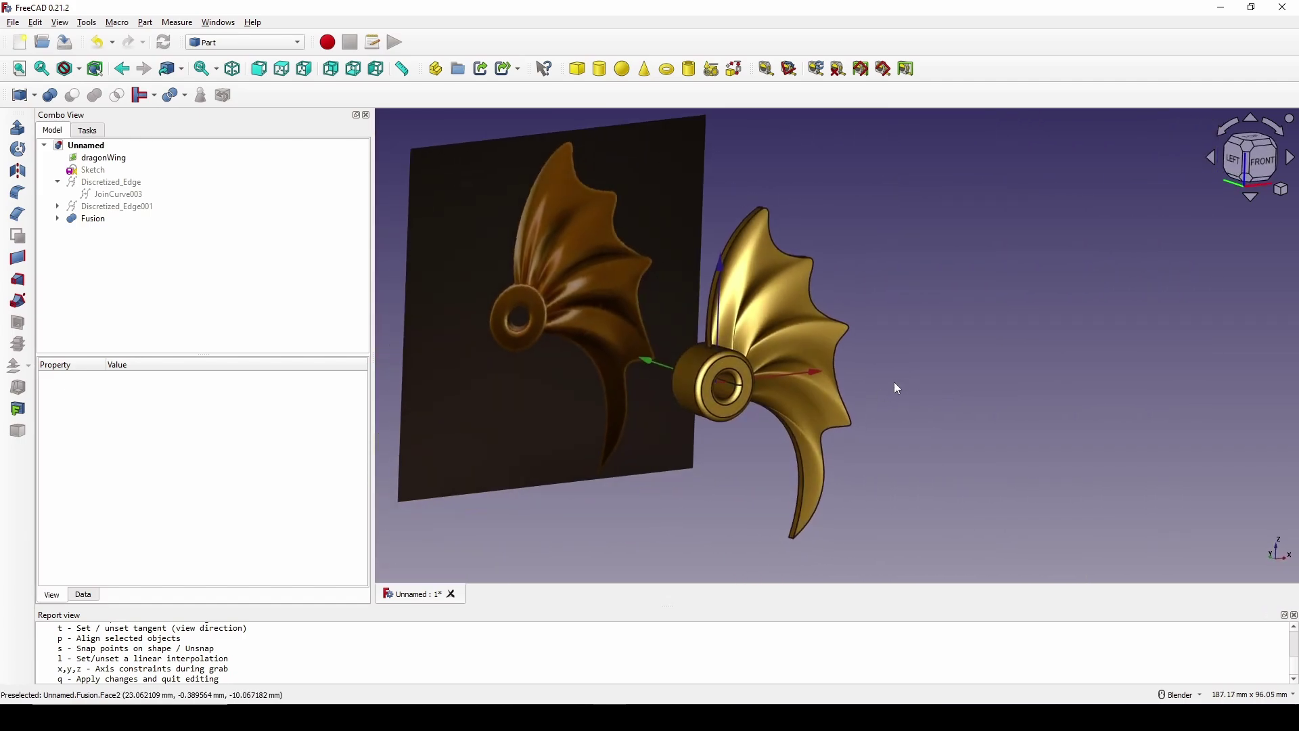
scroll(888, 396, "up", 2)
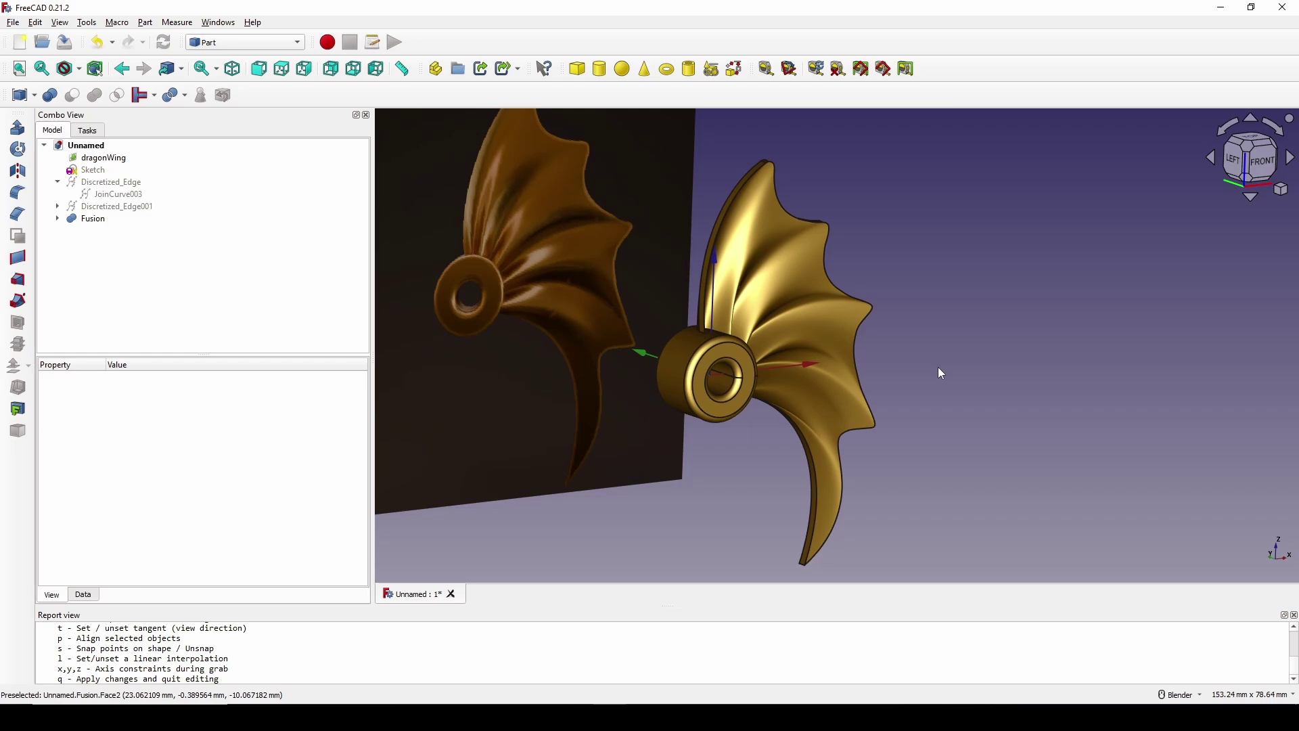